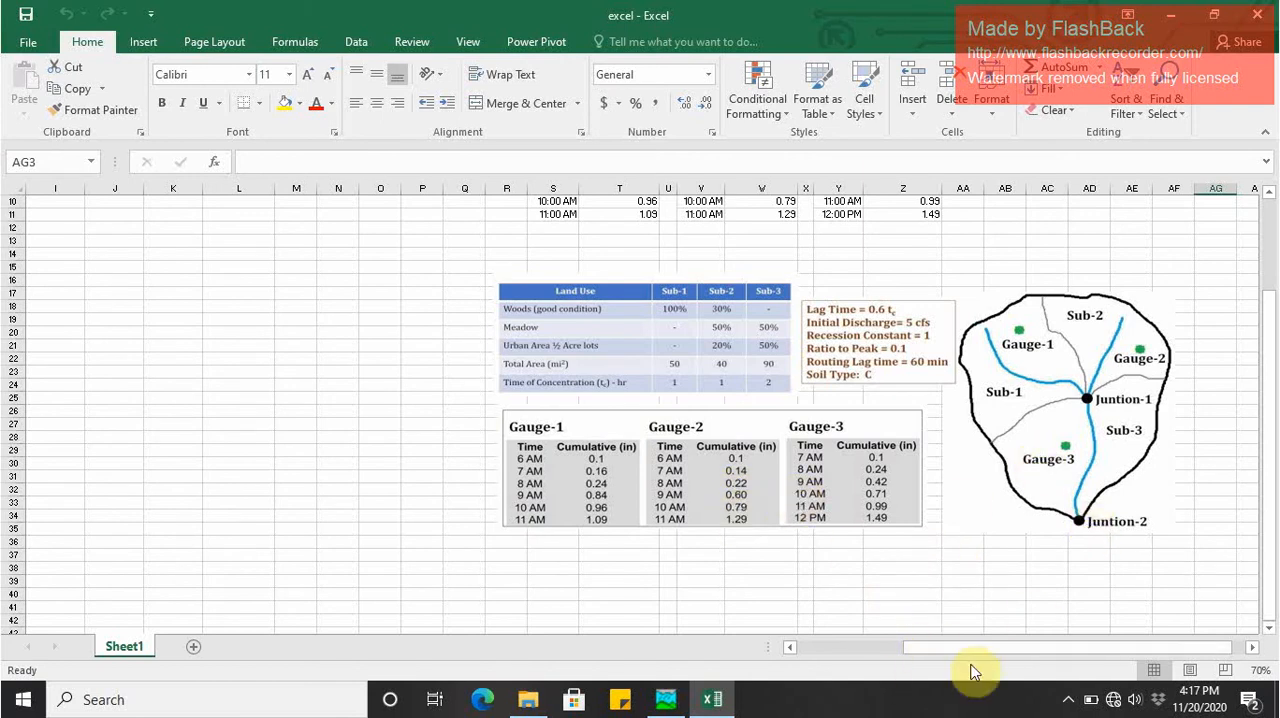
- Examine the Sub-1 row of the sub-basin table, from soil group, curve numbers and area percentages to the cumulative CN formula
left_click_drag(979, 650, 818, 648)
scroll(150, 372, "up", 3)
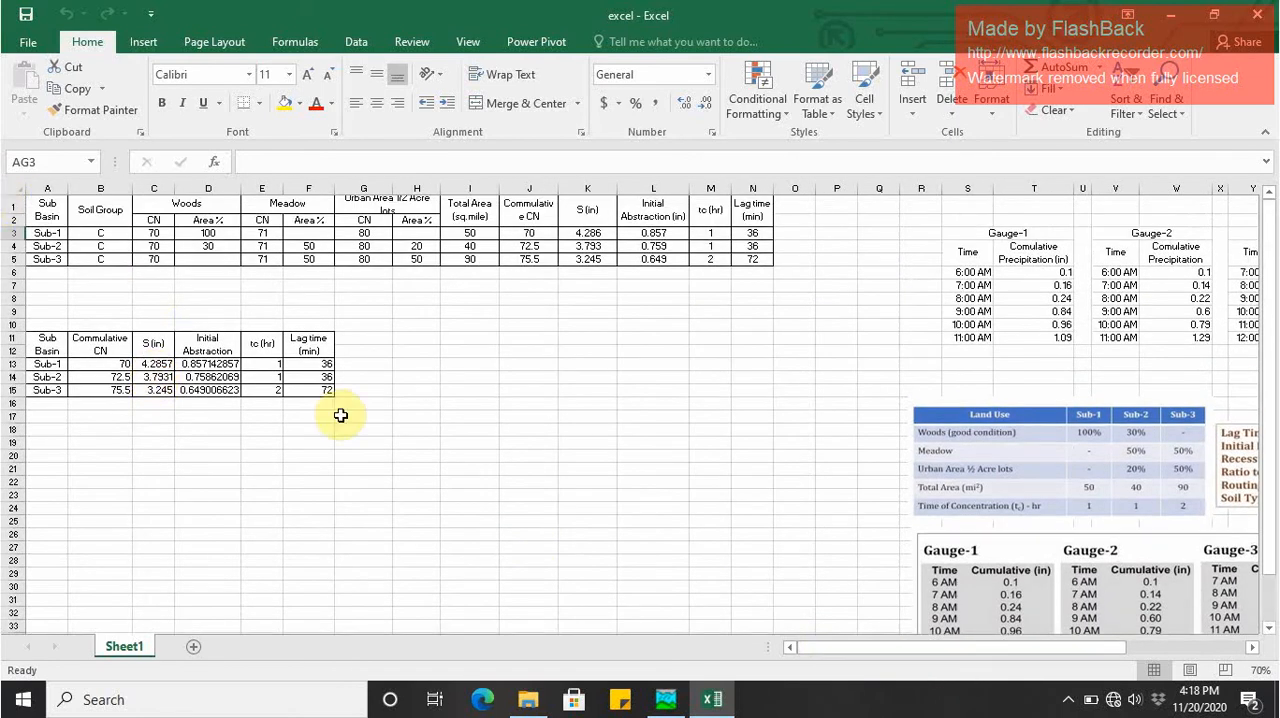
scroll(341, 414, "up", 2, "ctrl")
scroll(400, 430, "down", 2)
scroll(360, 390, "up", 2)
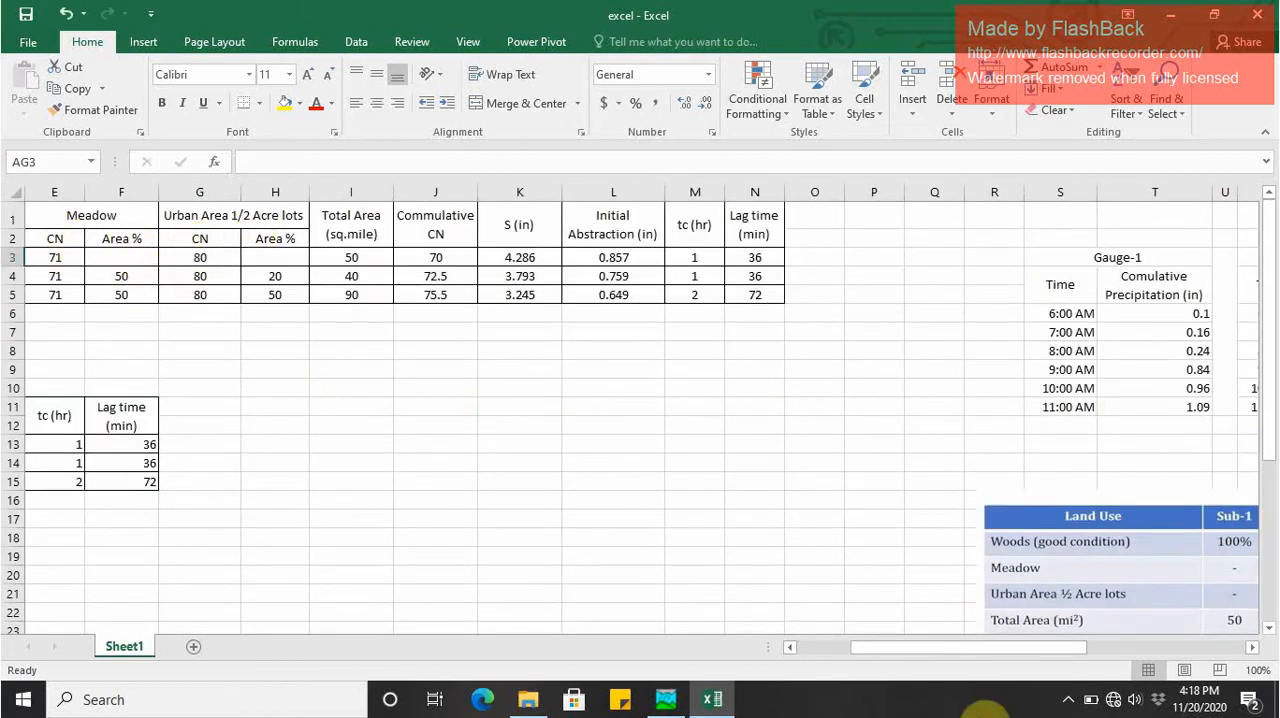
left_click_drag(909, 650, 786, 620)
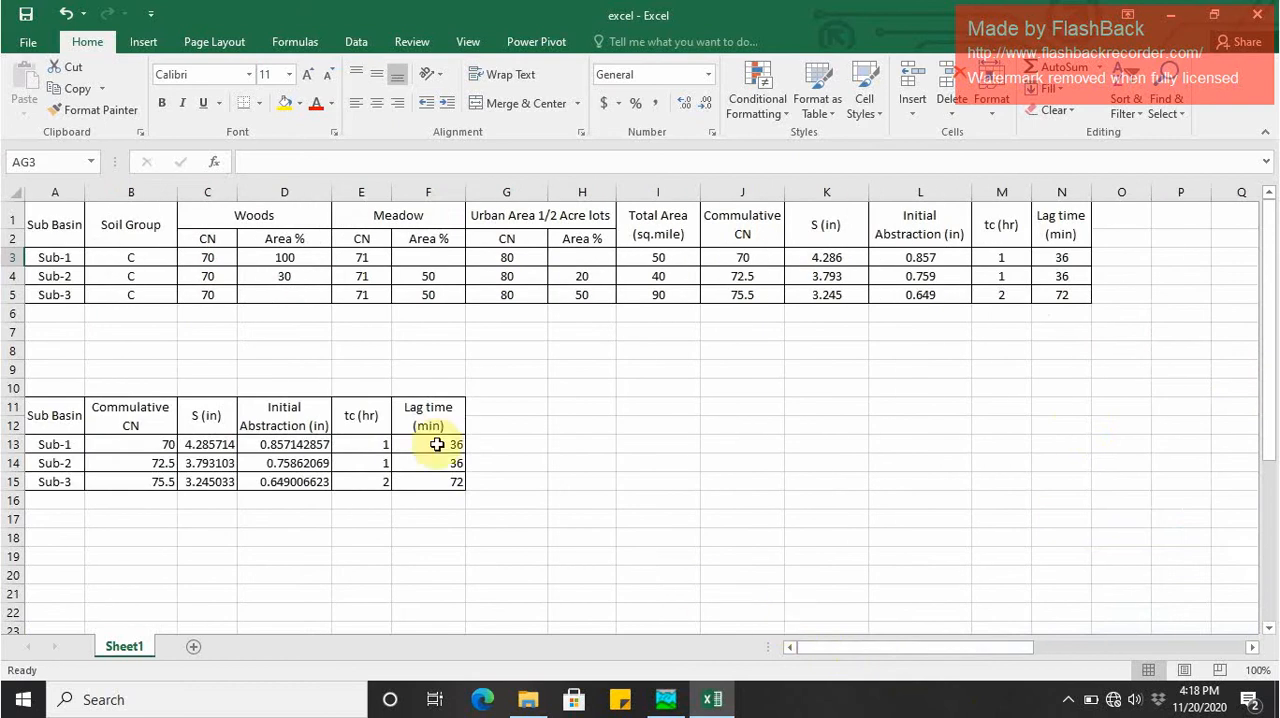
left_click(273, 257)
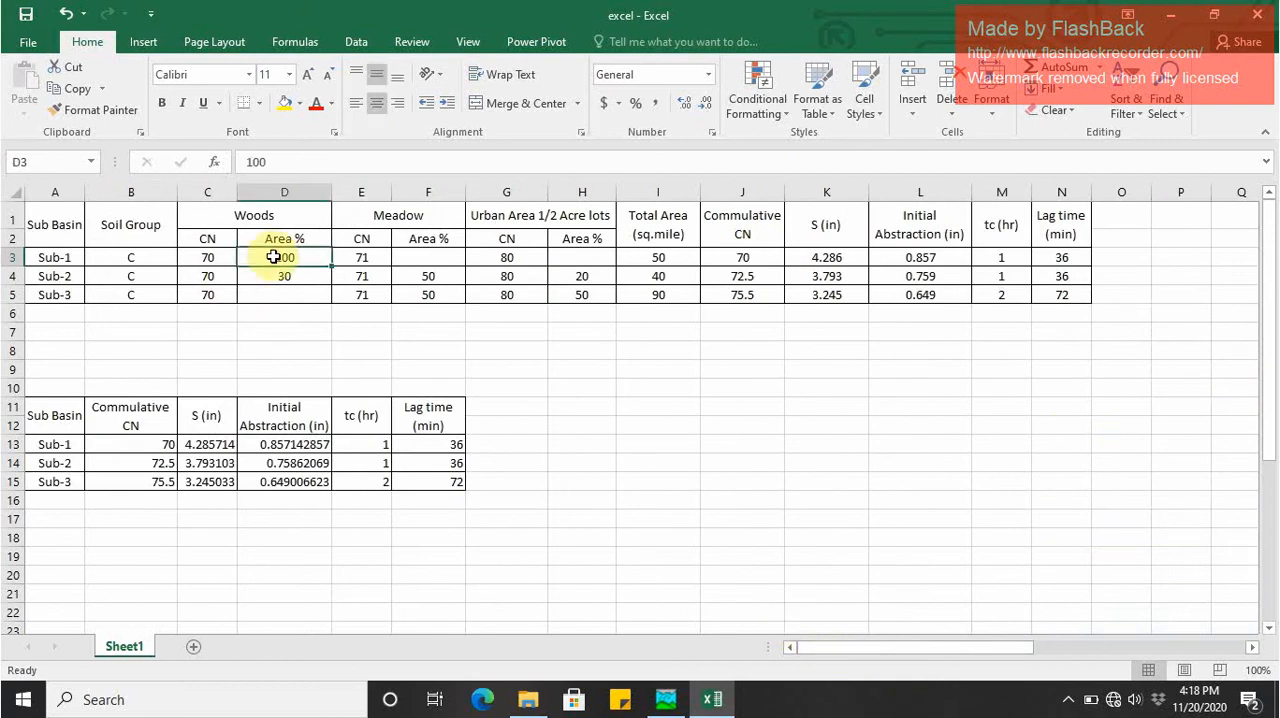
key("Left")
key("Left")
key("Right")
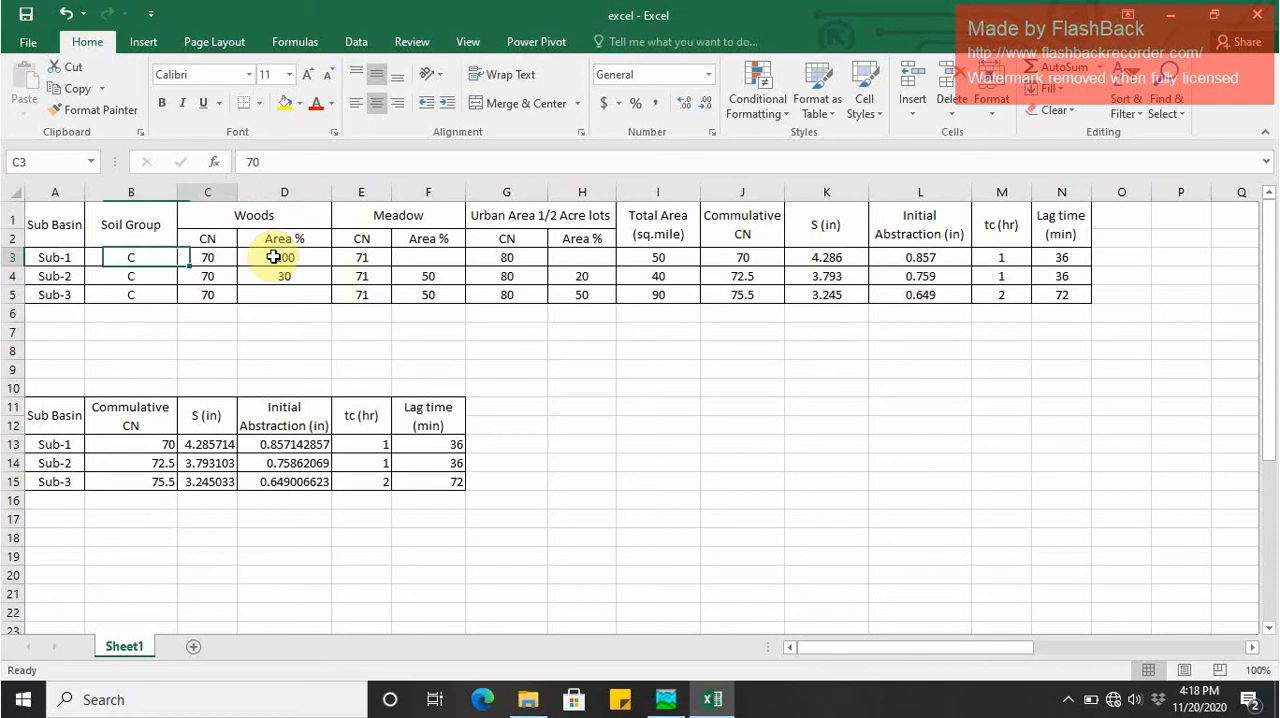
key("Right")
key("Right")
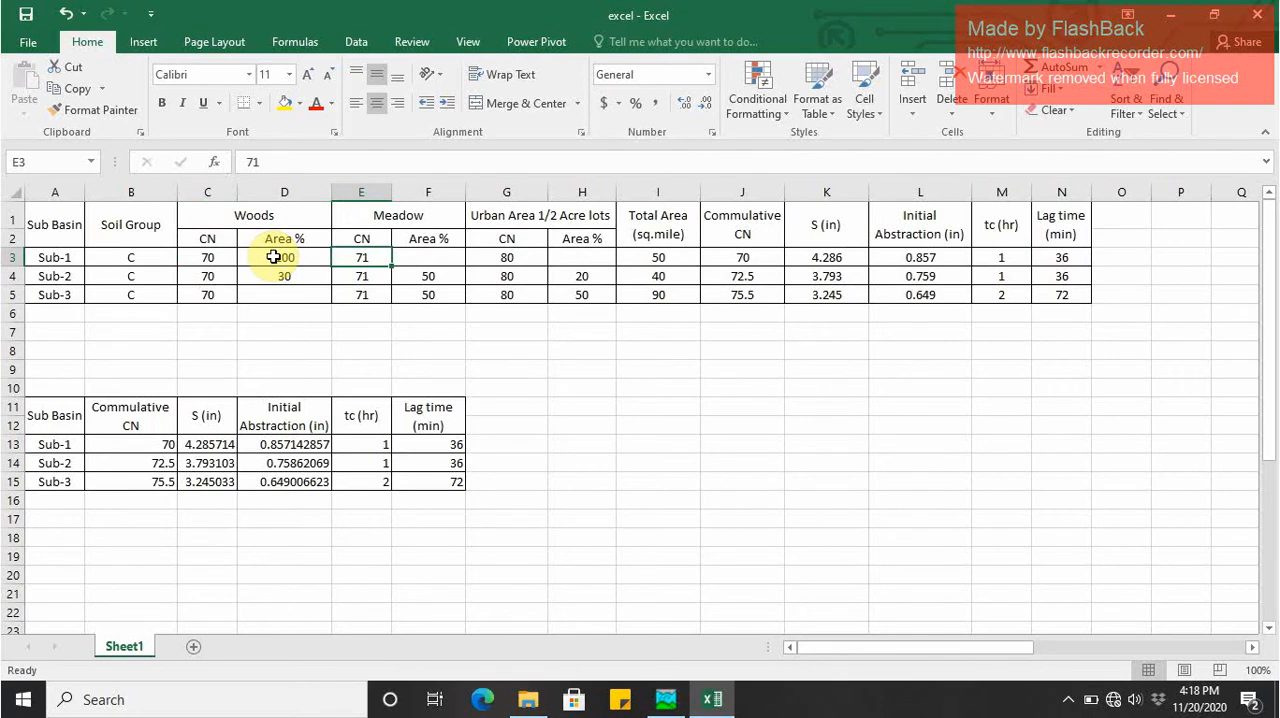
key("Right")
key("Right")
key("Right")
key("Right")
key("Right")
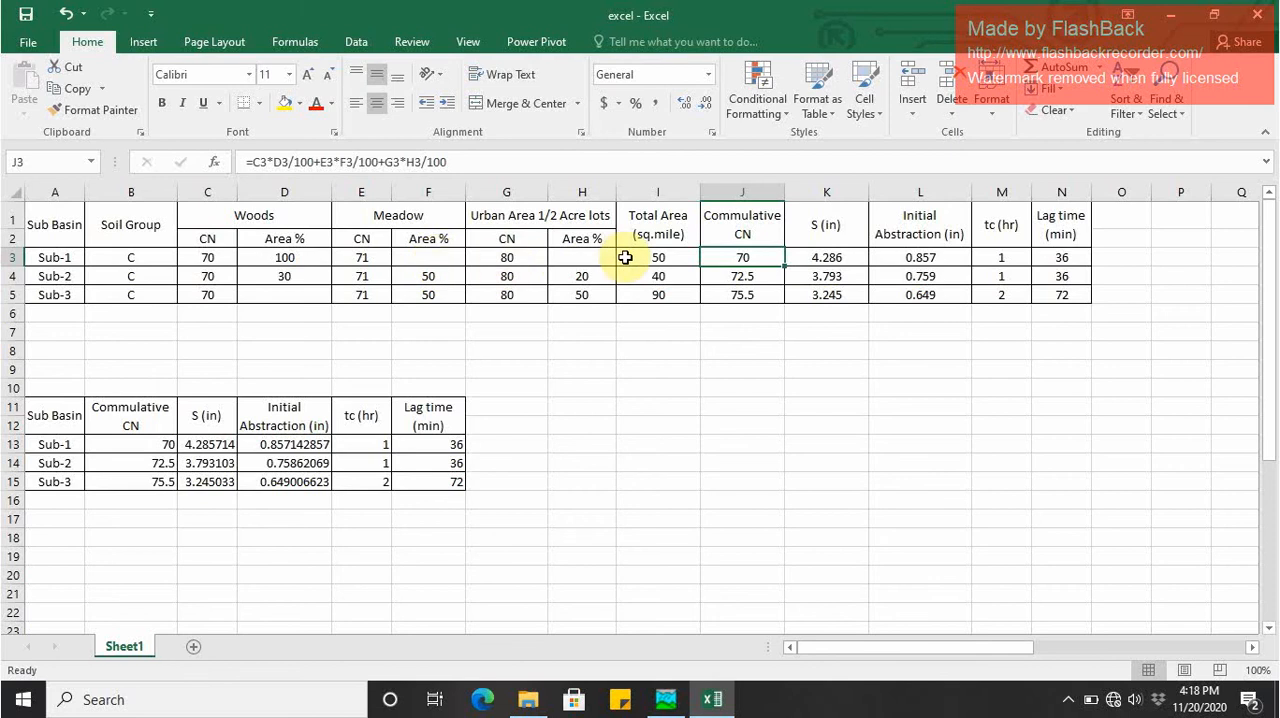
- Inspect the Sub-1 formulas for S, initial abstraction and lag time, along with its time of concentration, without changing them
left_click(818, 262)
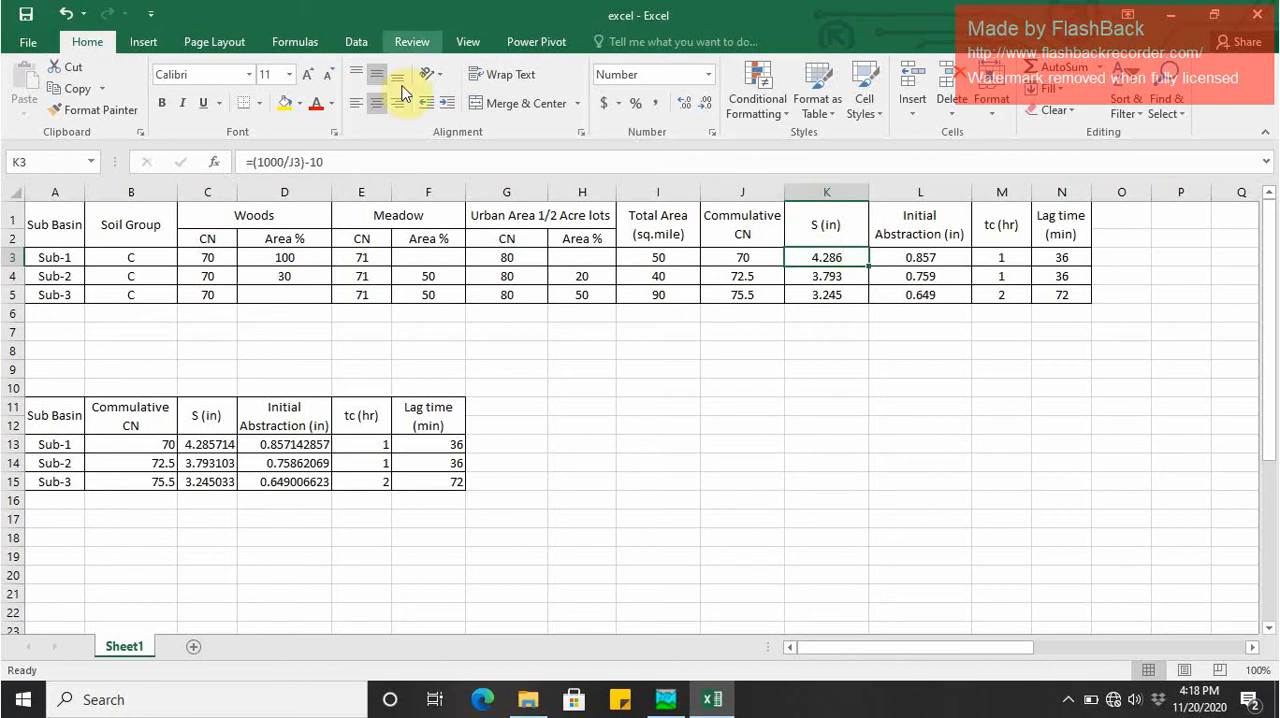
left_click(303, 163)
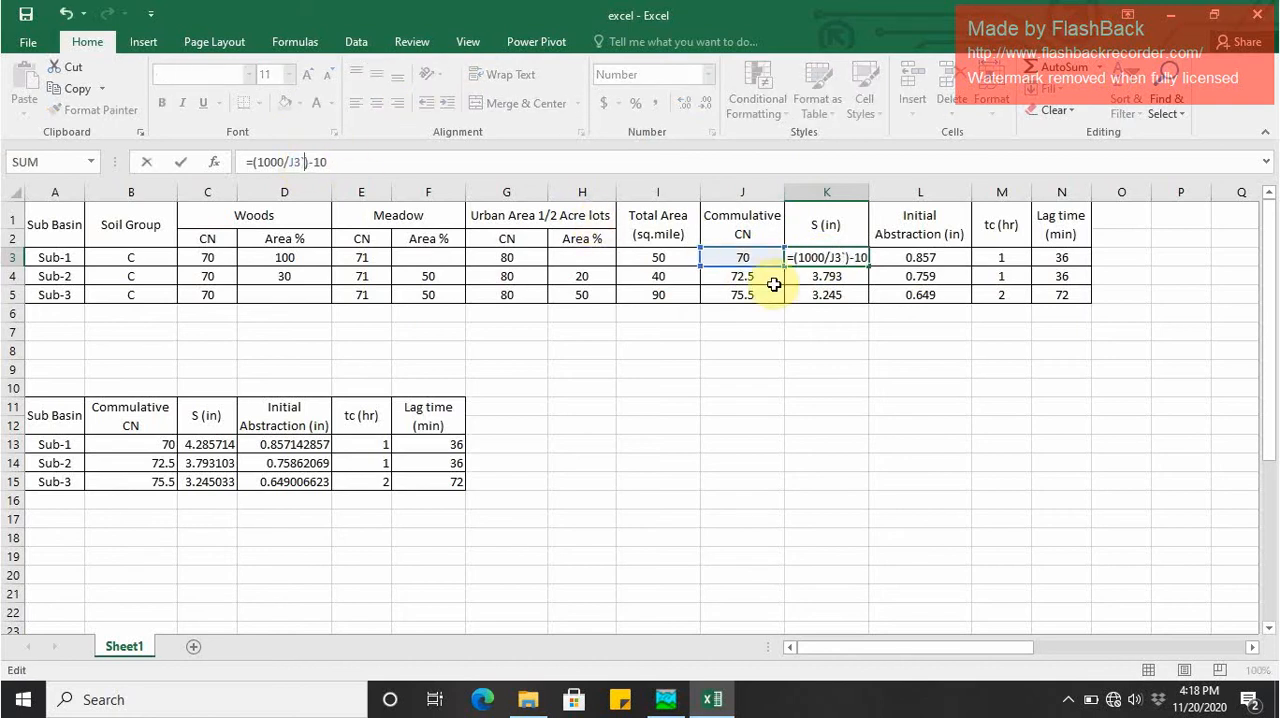
key("Escape")
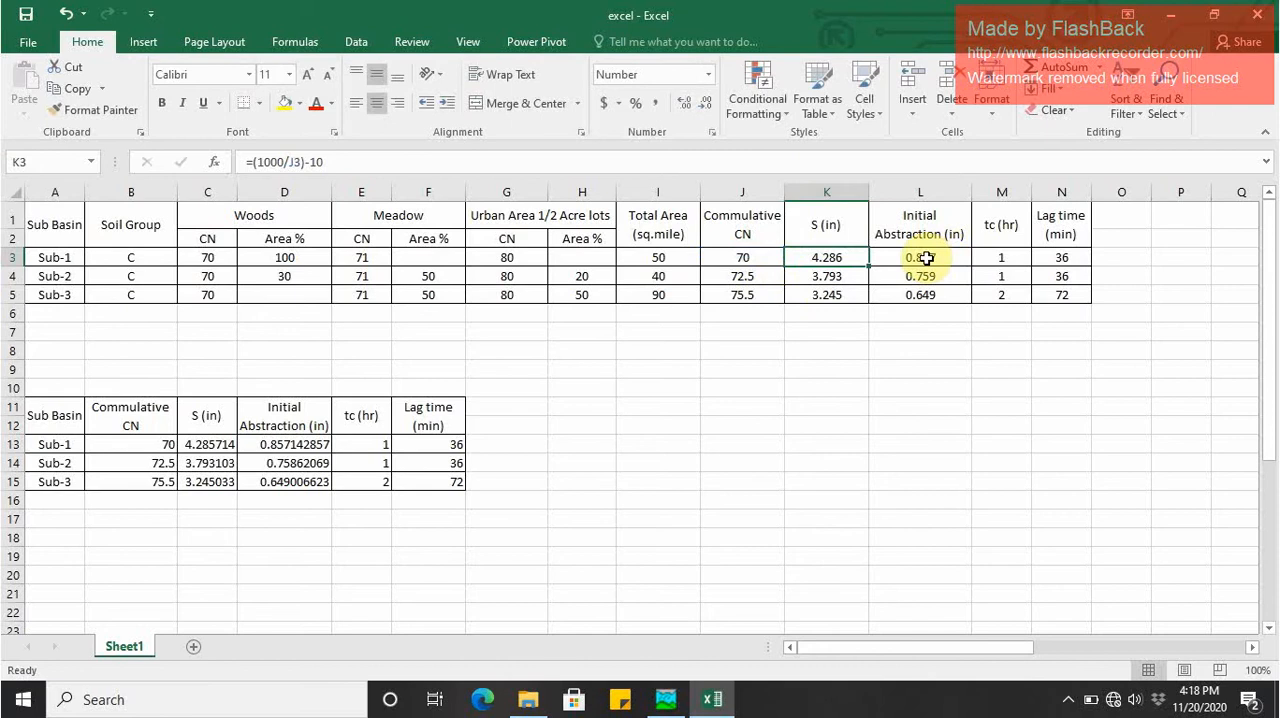
left_click(922, 257)
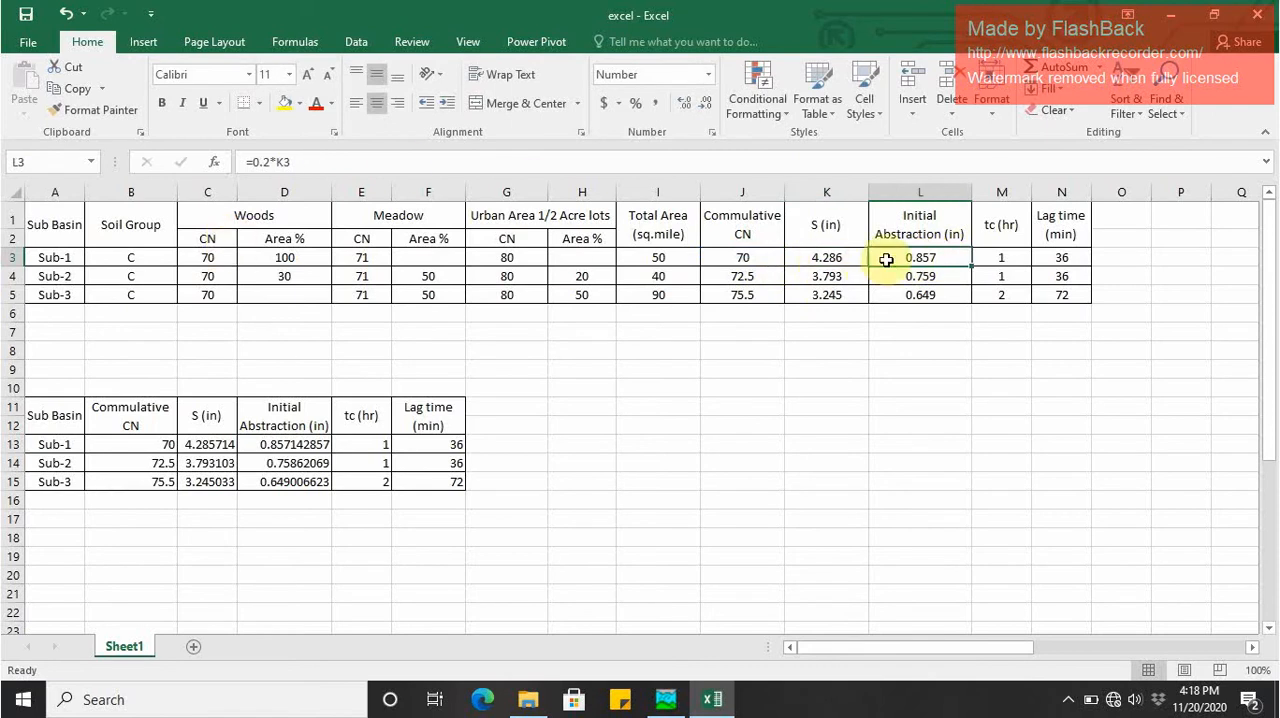
left_click(316, 161)
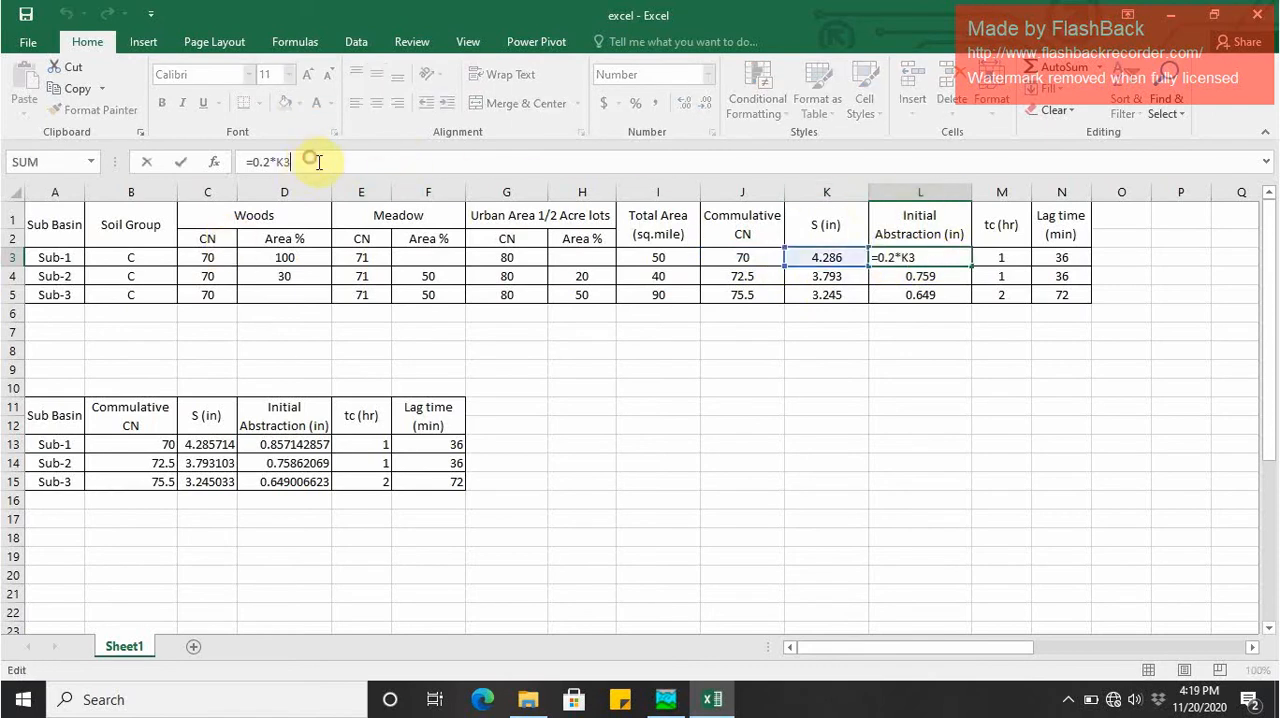
left_click(1003, 256)
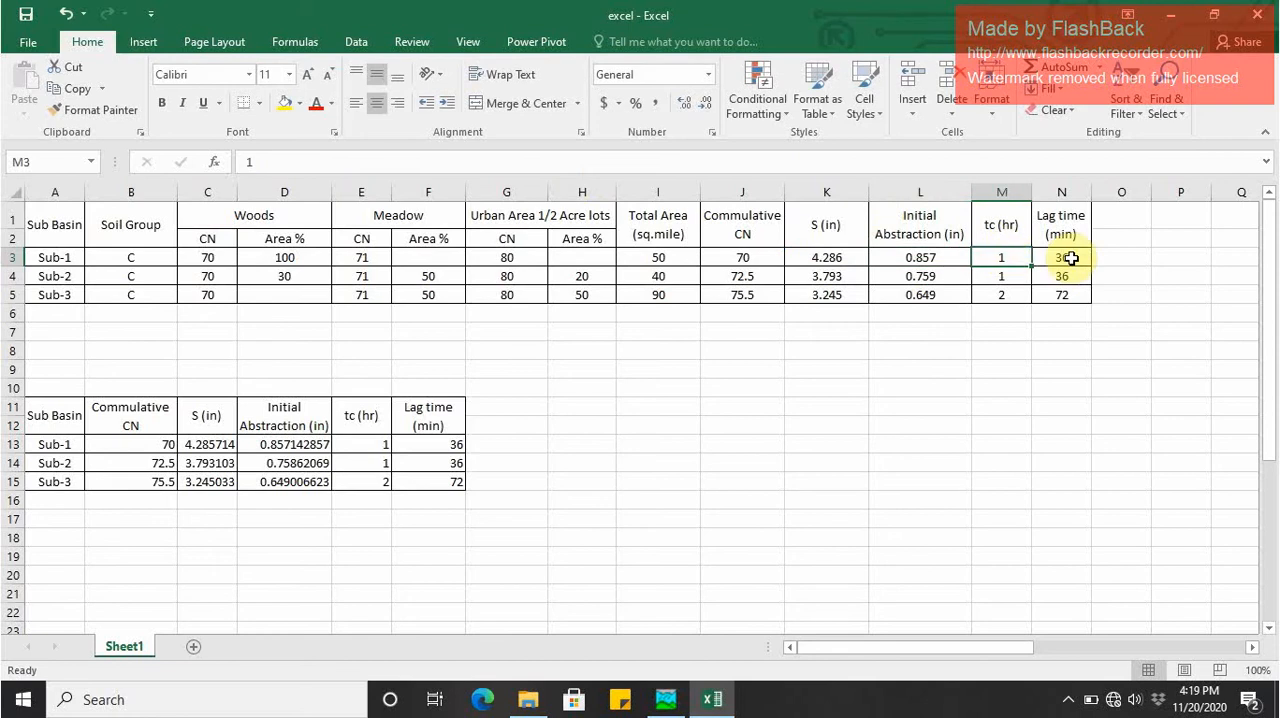
left_click(1071, 258)
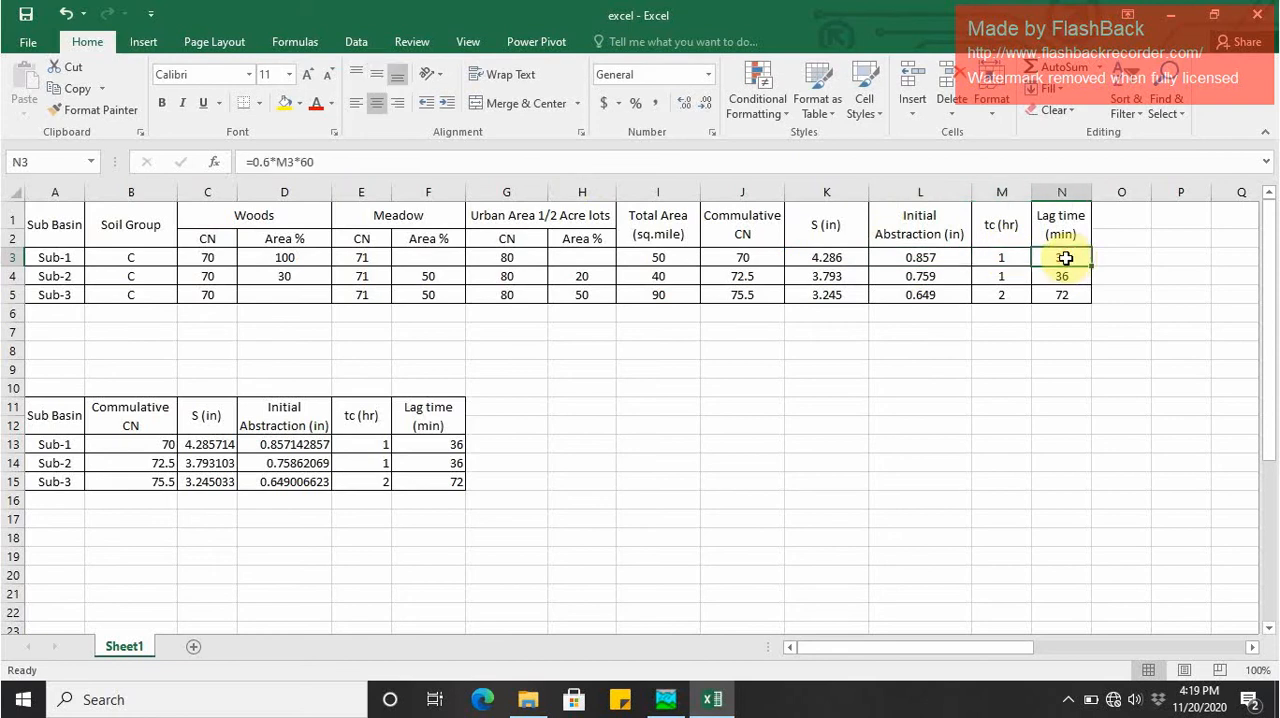
left_click(279, 161)
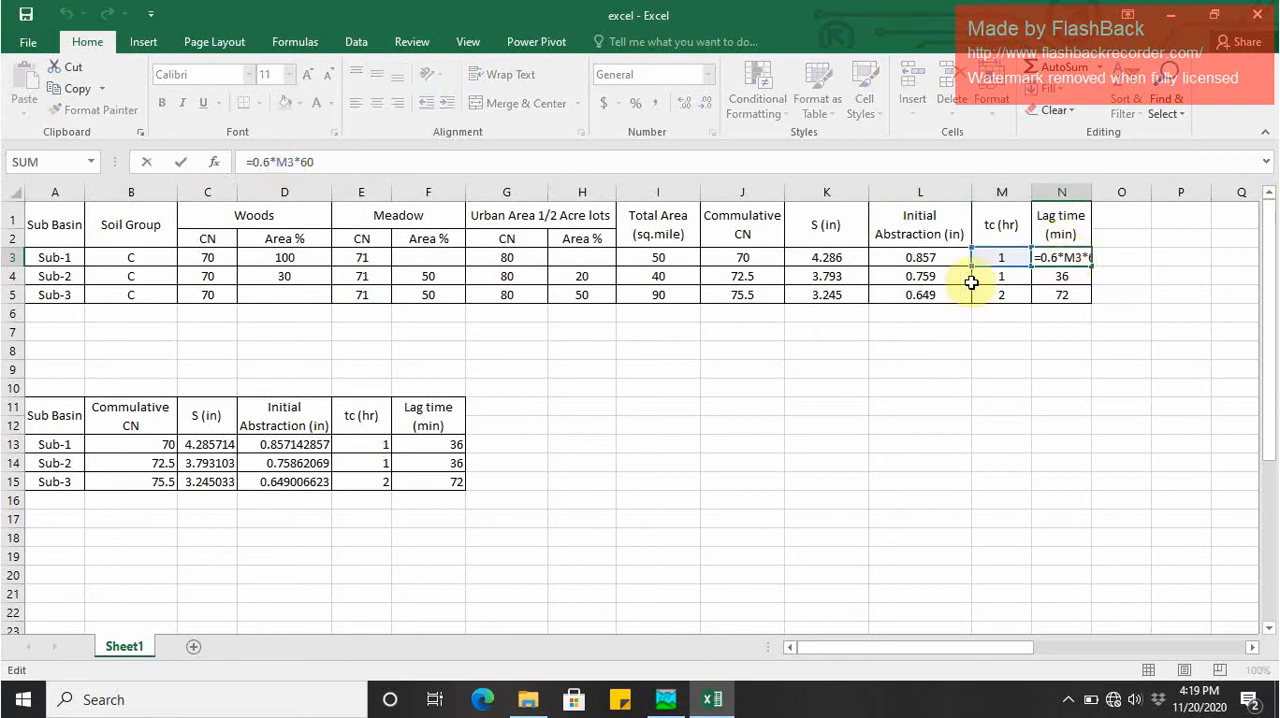
key("Escape")
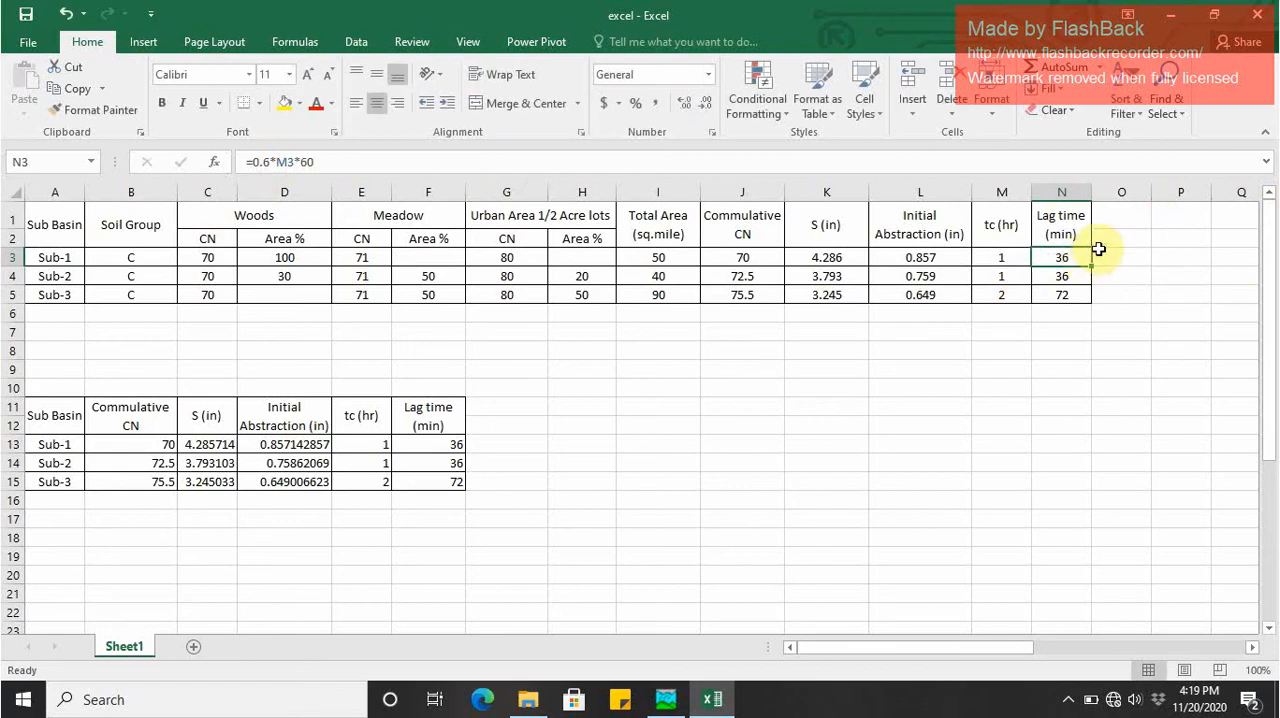
scroll(960, 373, "down", 1)
scroll(1006, 337, "up", 1)
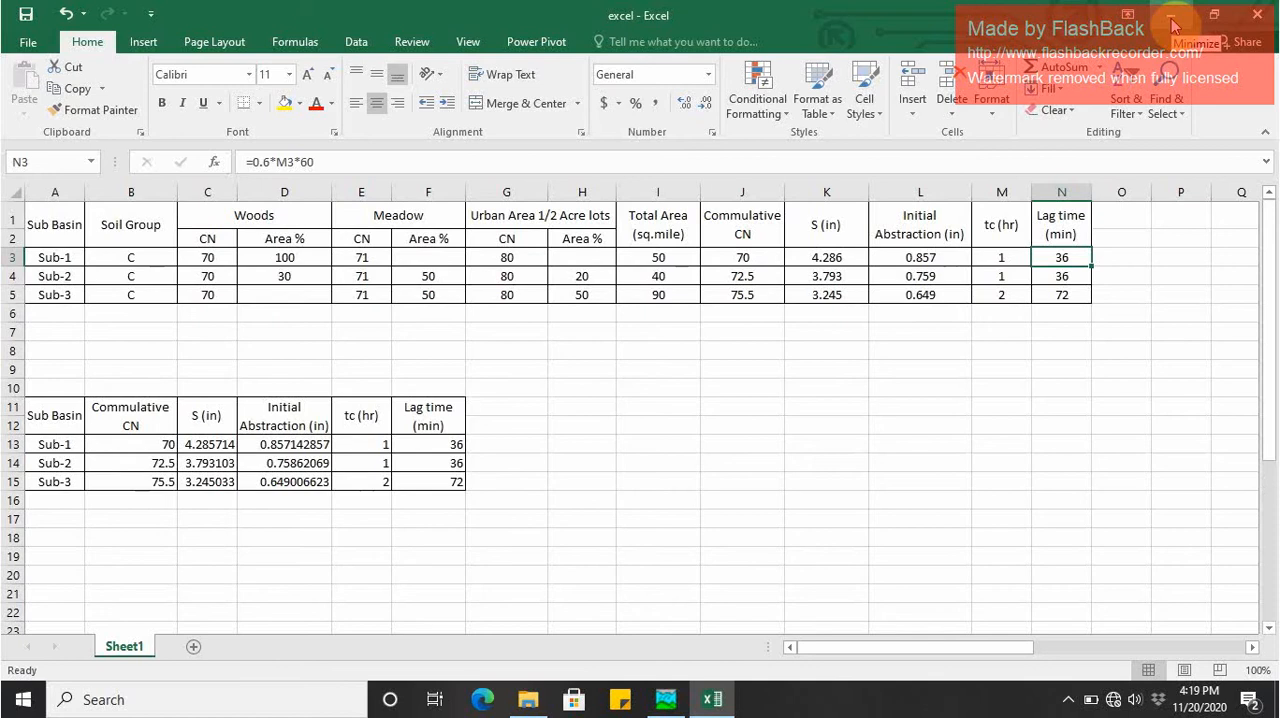
- Switch to HEC-HMS and create a new project named model with U.S. Customary as the default unit system
left_click(1172, 27)
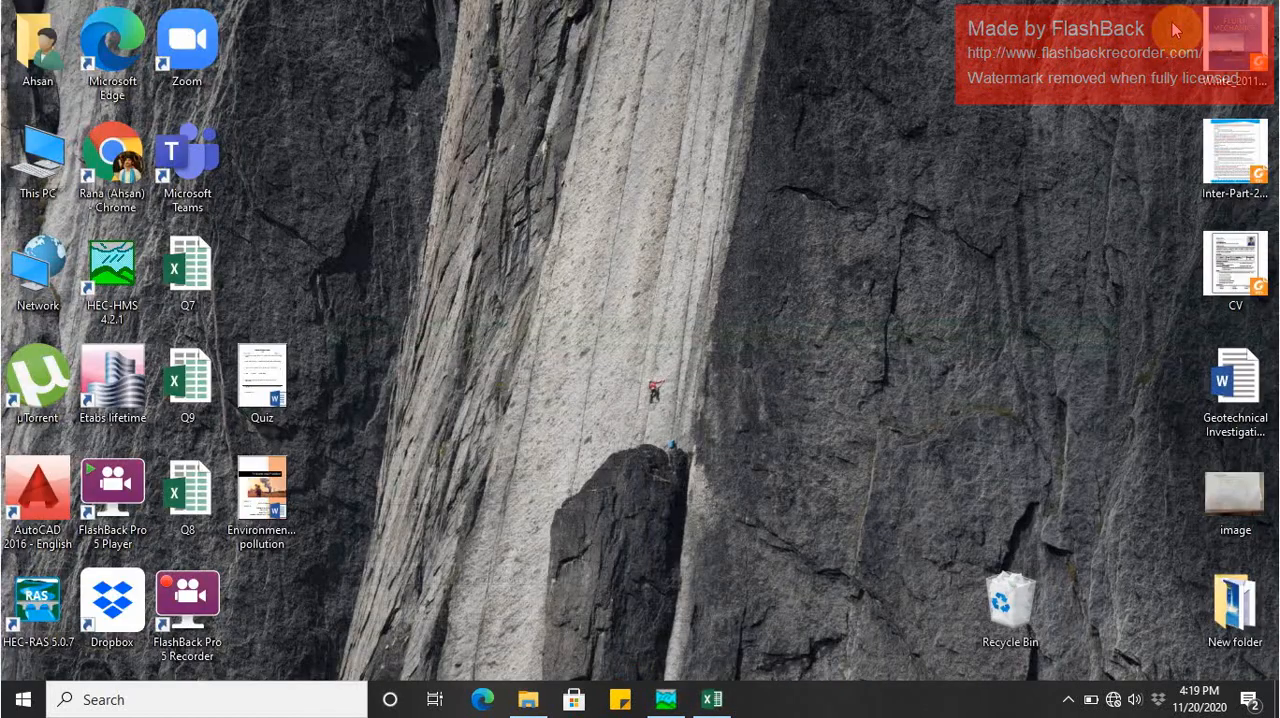
left_click(666, 699)
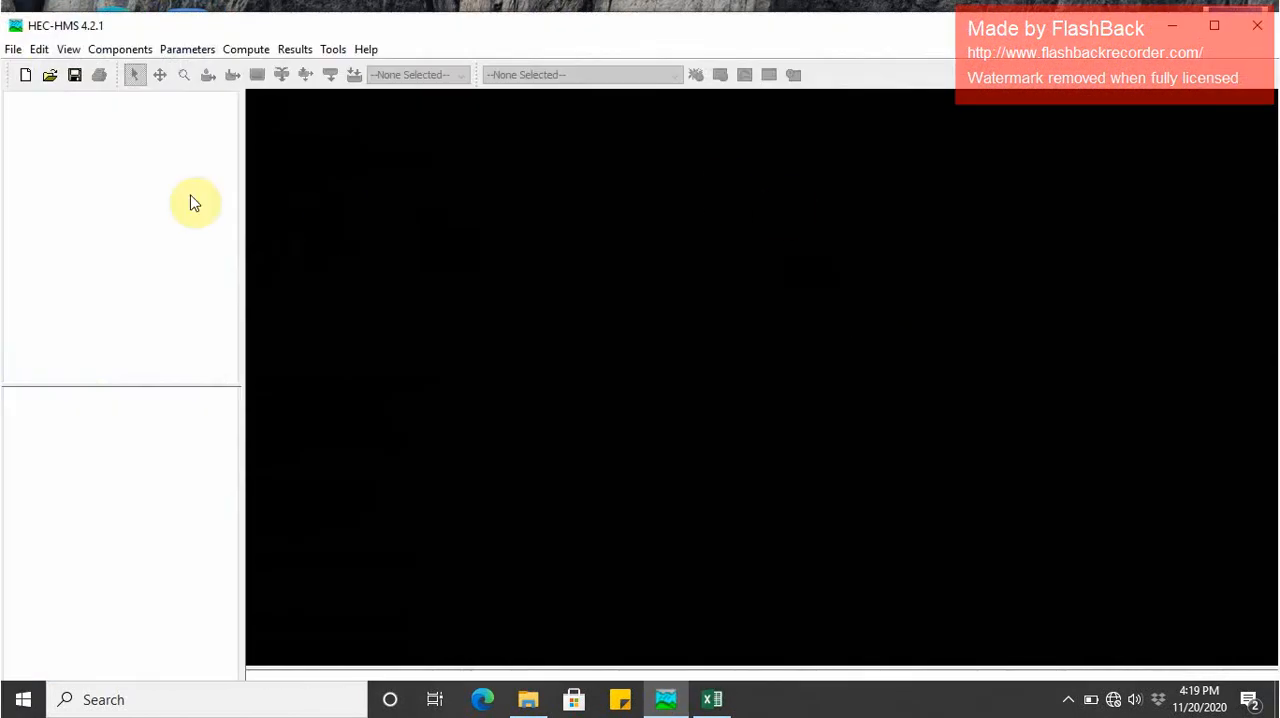
left_click(11, 52)
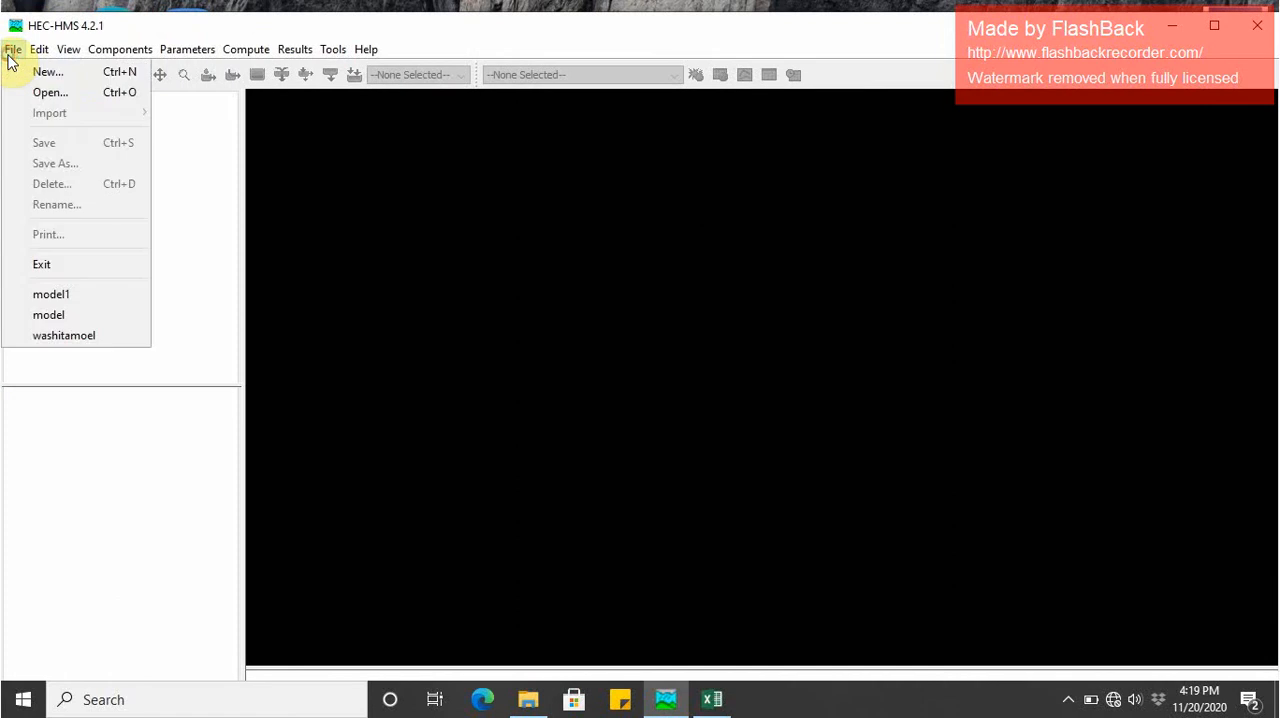
left_click(24, 72)
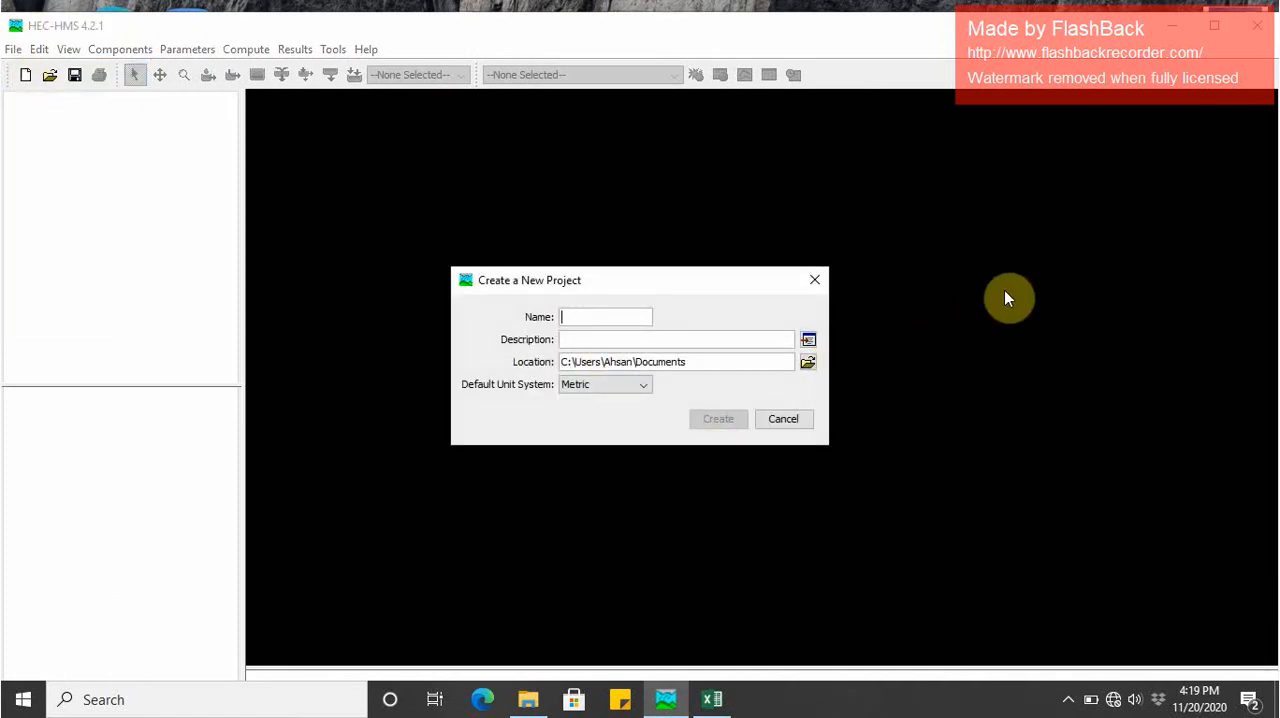
type("m")
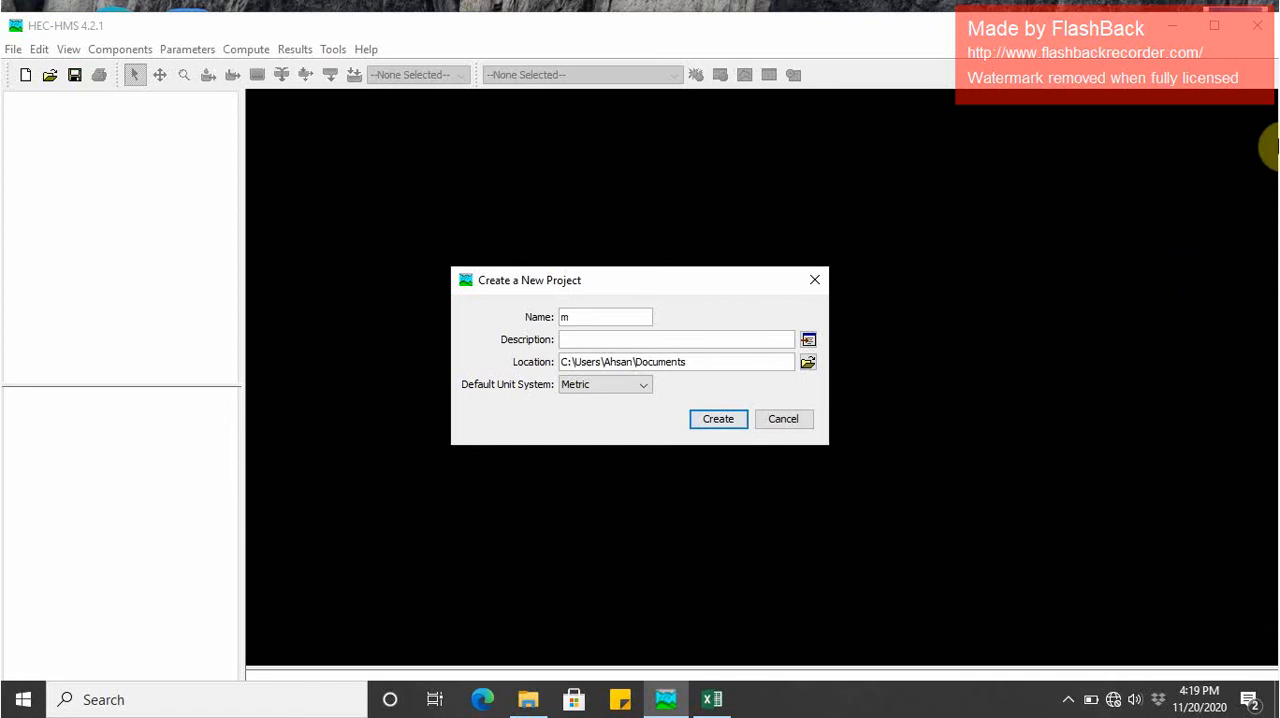
key("BackSpace")
type("m")
left_click(650, 388)
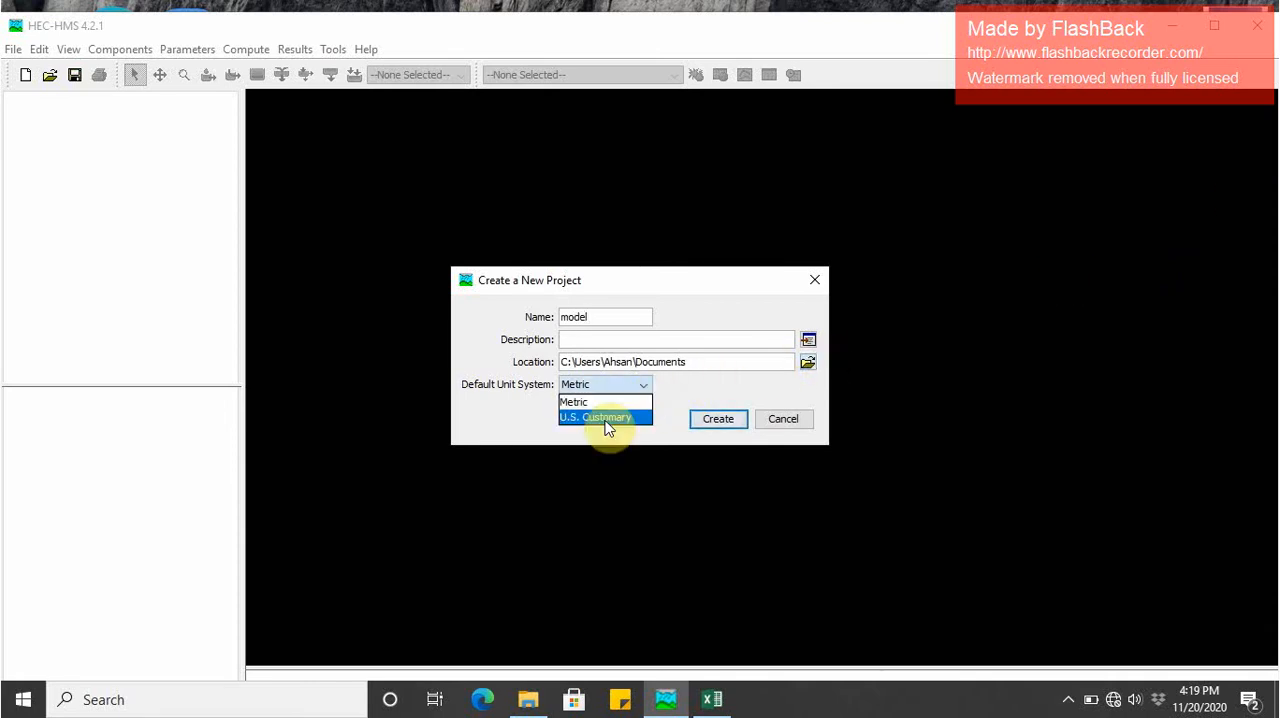
left_click(607, 418)
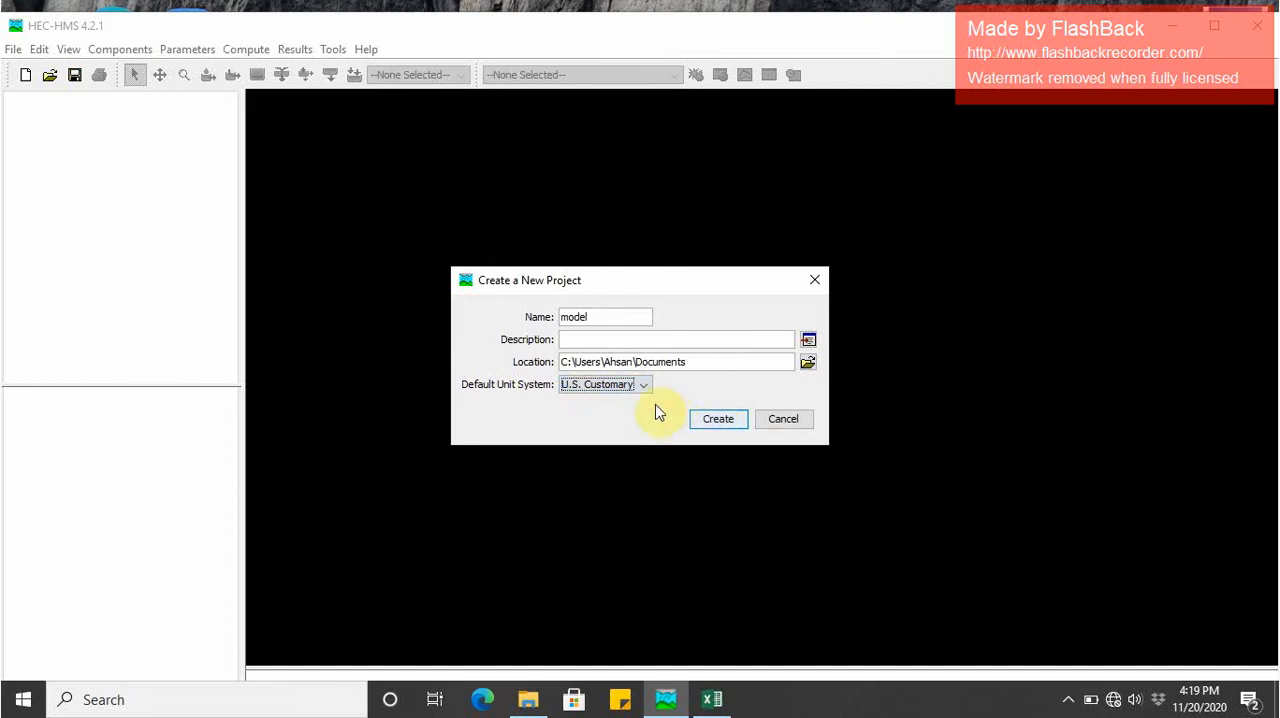
left_click(716, 424)
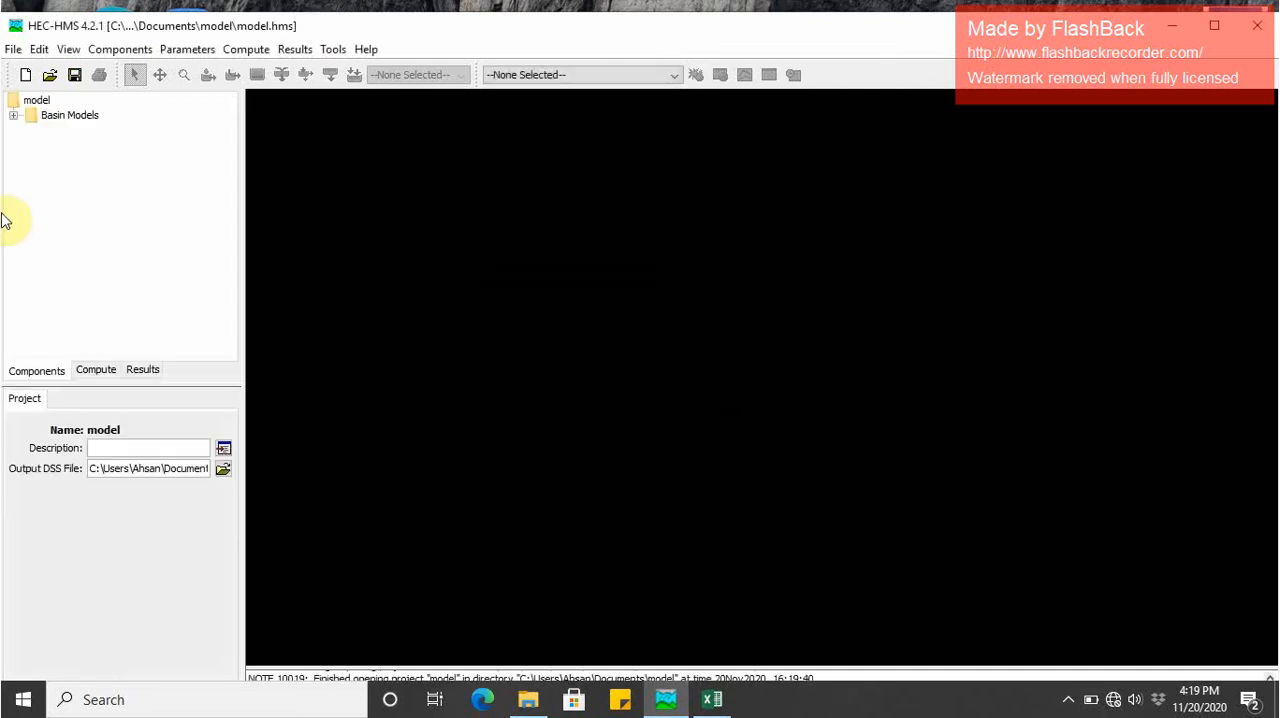
- Create an additional basin model in the Basin Model Manager, keeping the suggested name, and close the manager
left_click(52, 117)
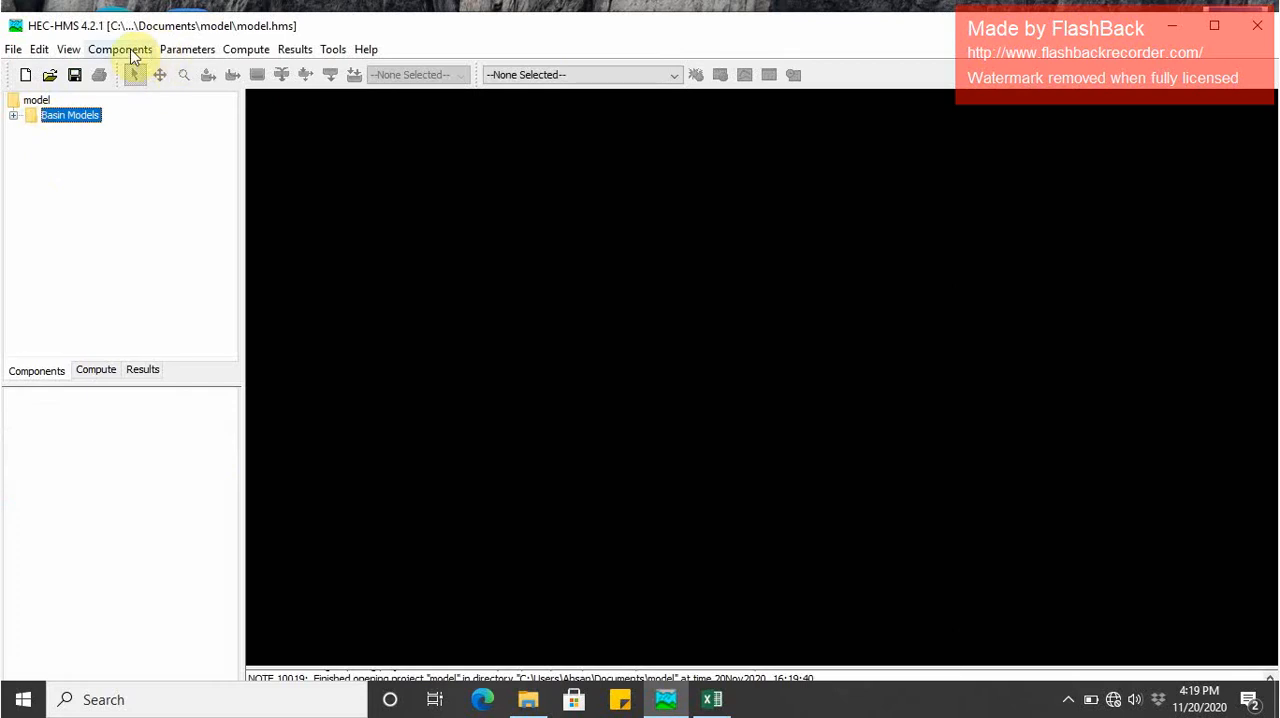
left_click(122, 50)
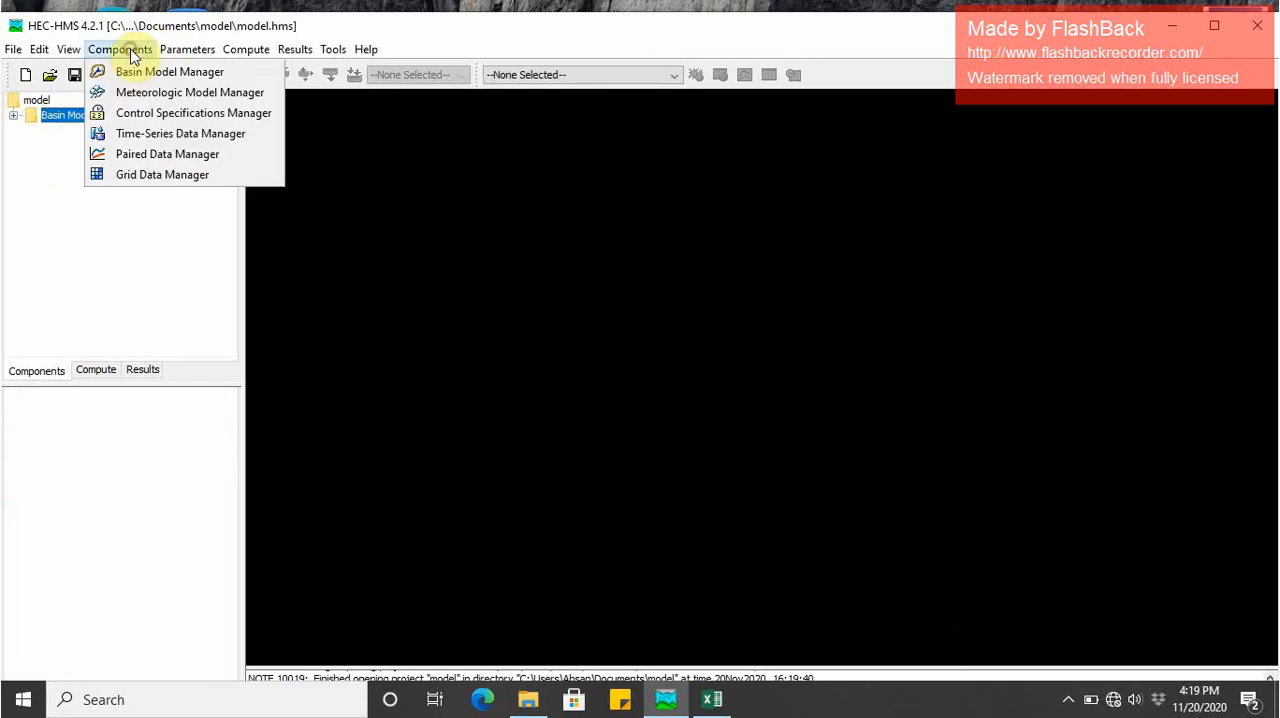
left_click(130, 80)
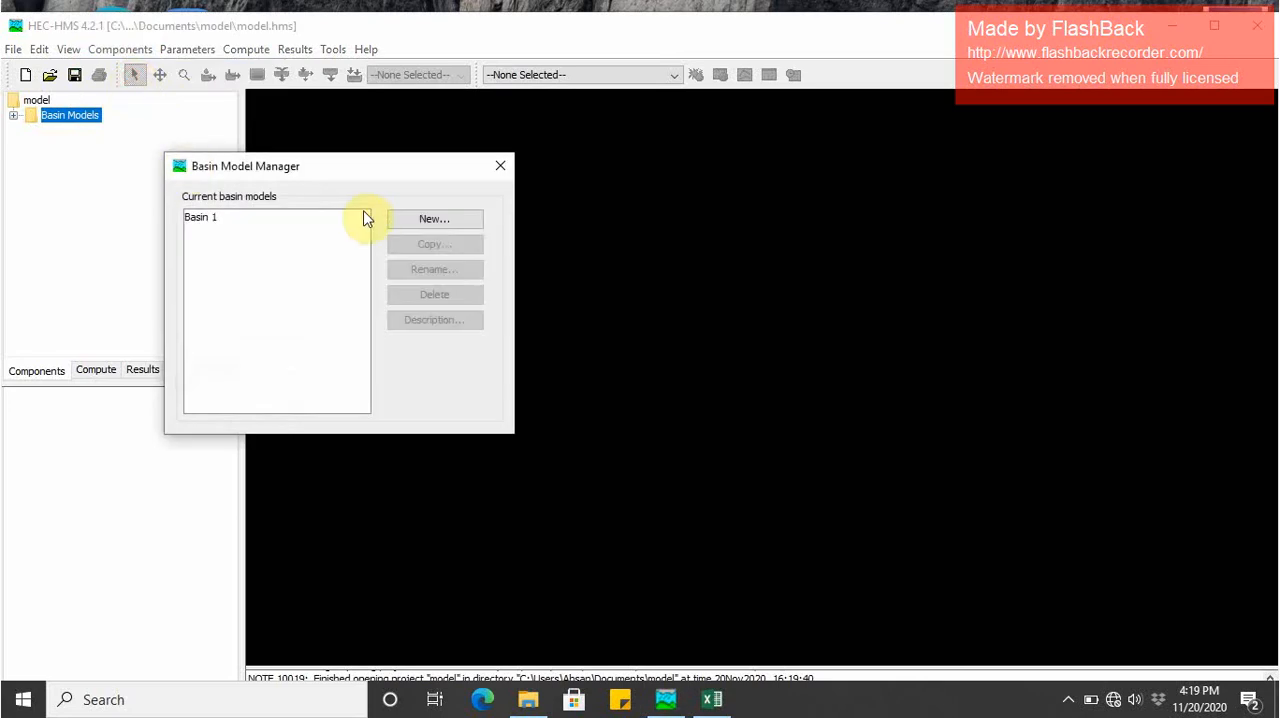
left_click(423, 220)
left_click(406, 336)
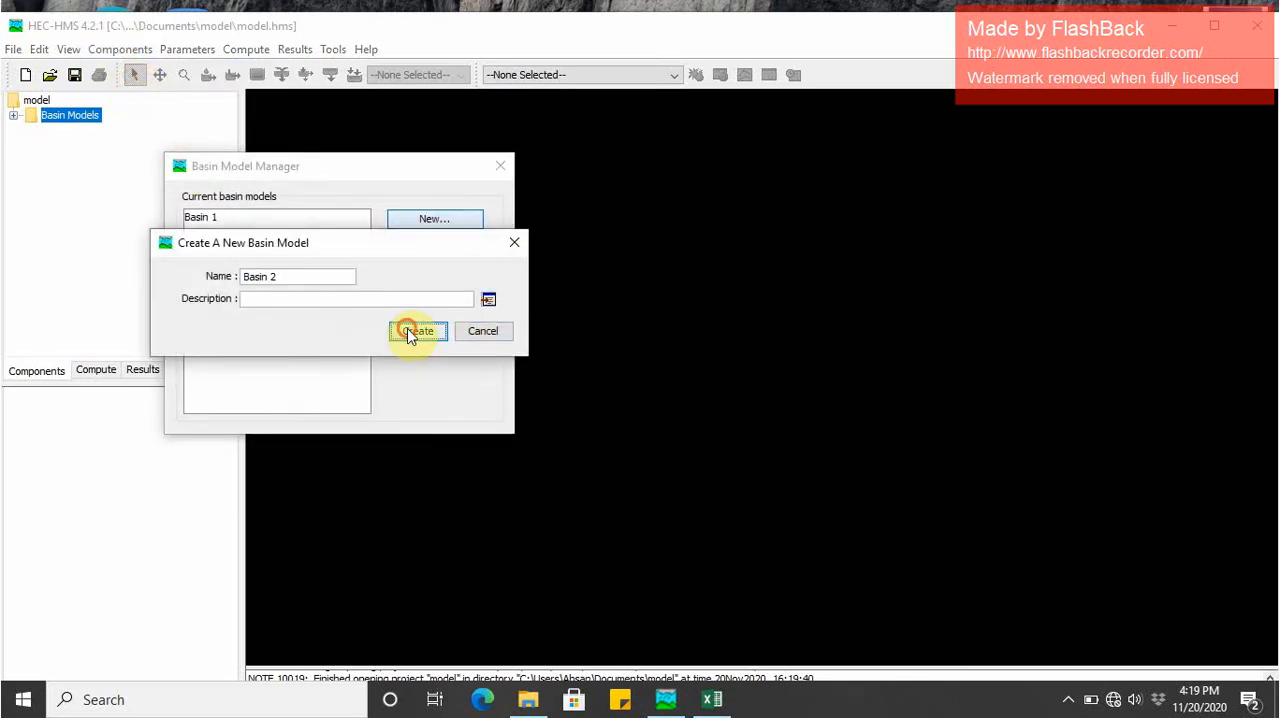
left_click(500, 165)
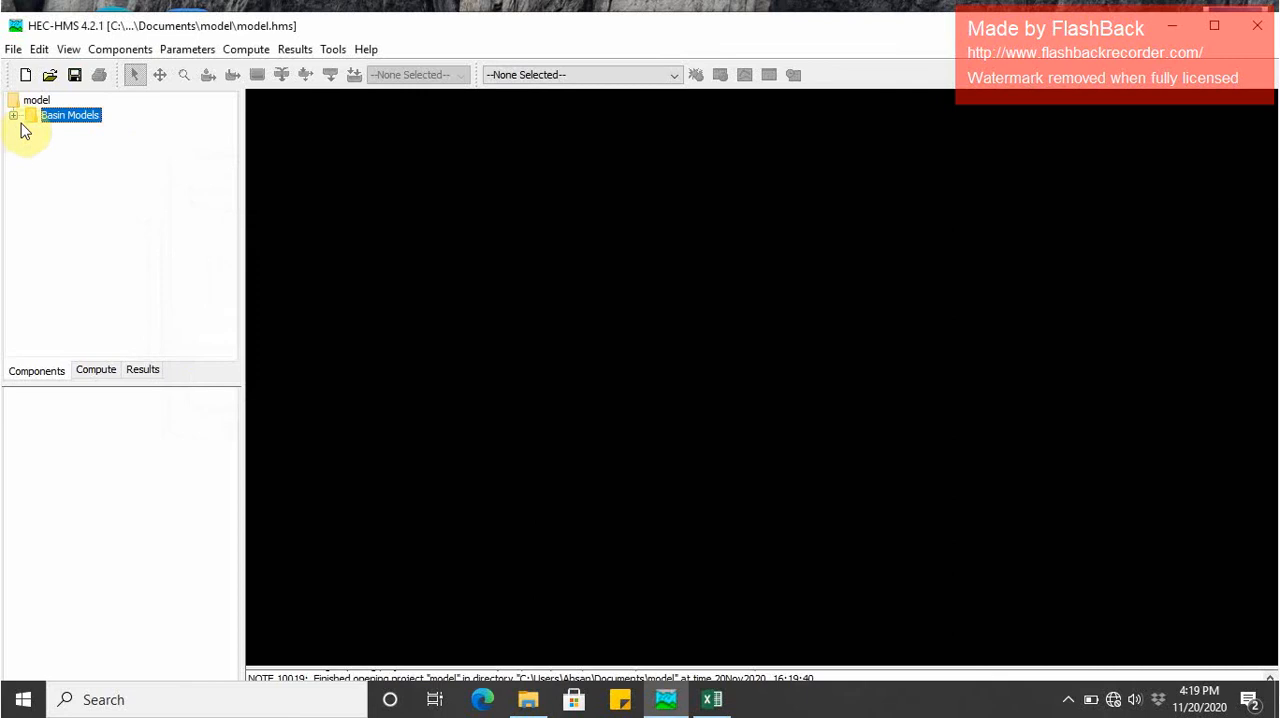
- Expand the project's basin models, view the empty map of Basin 2 and close that map
left_click(13, 115)
left_click(60, 145)
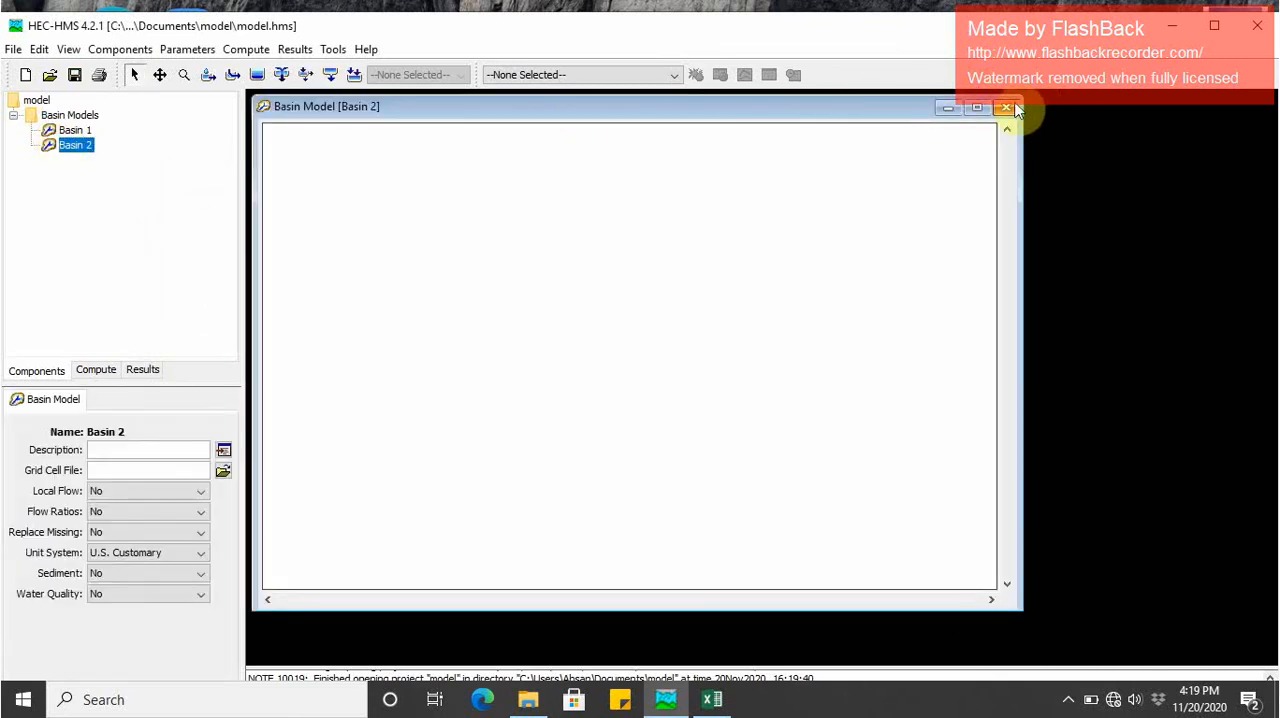
left_click(1006, 106)
- Delete the Basin 1 basin model from the project and open the empty map of Basin 2
left_click(70, 145)
right_click(70, 145)
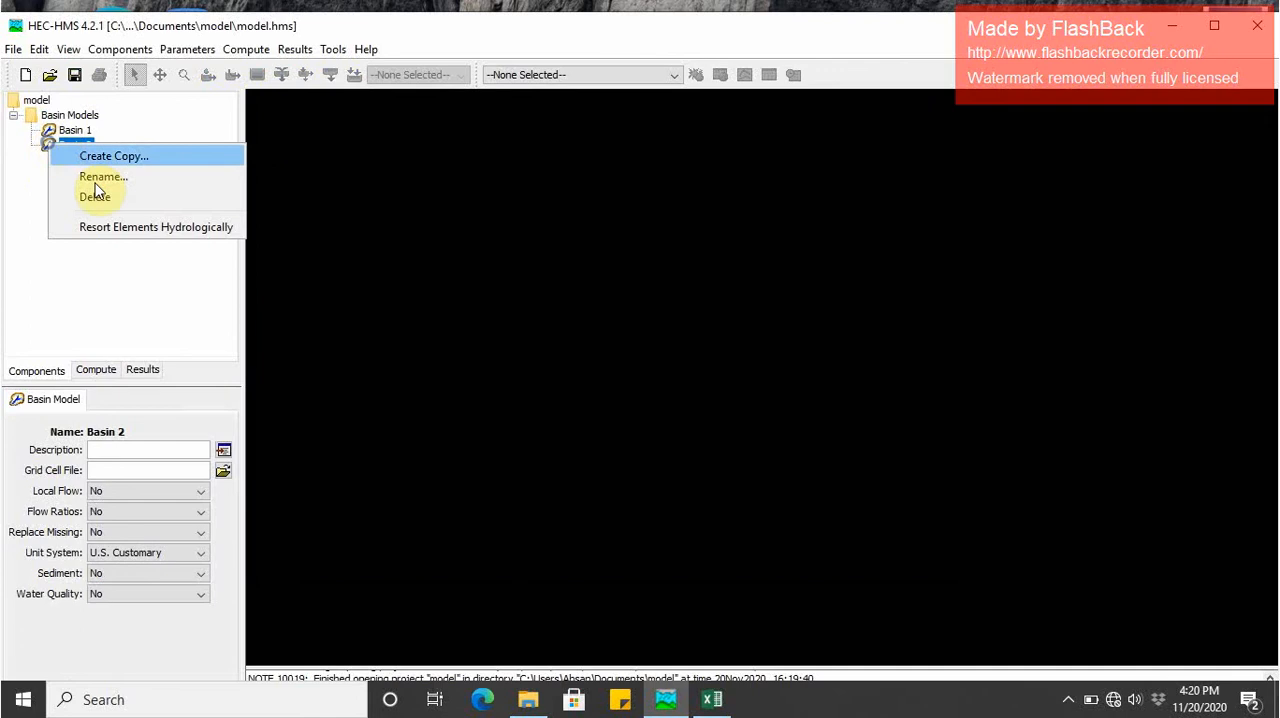
right_click(60, 130)
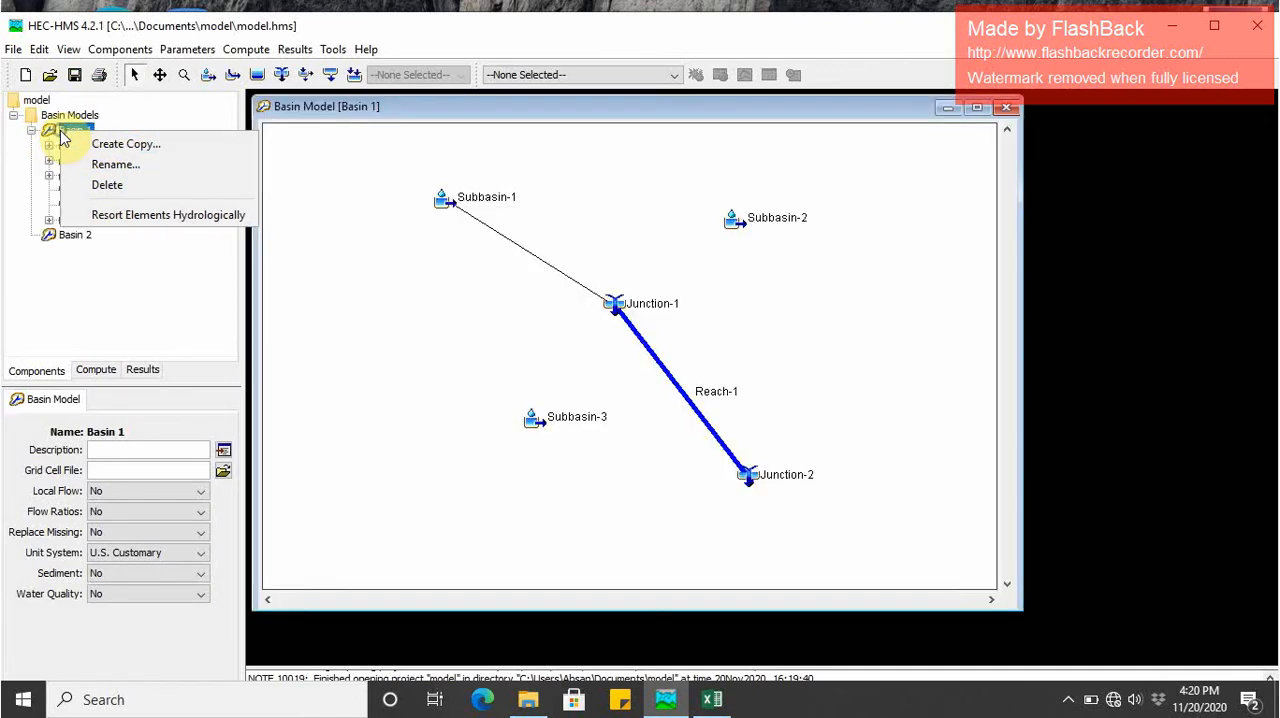
left_click(82, 184)
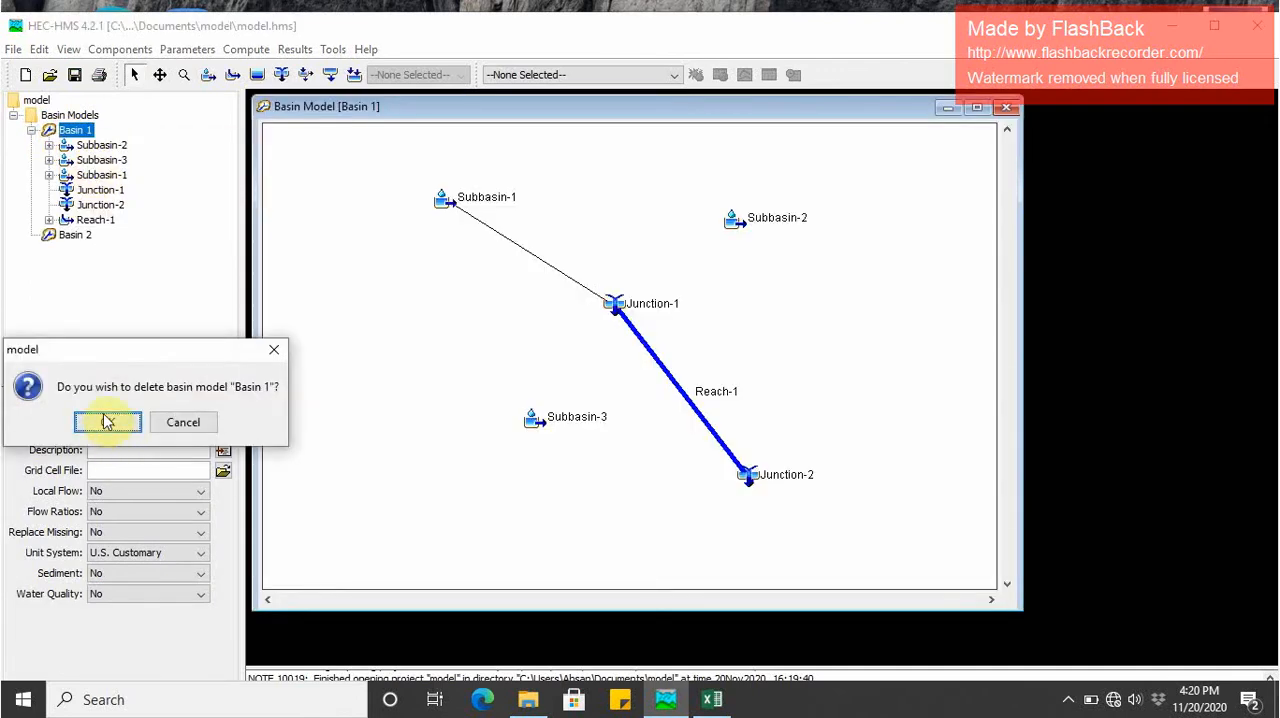
left_click(107, 421)
left_click(65, 132)
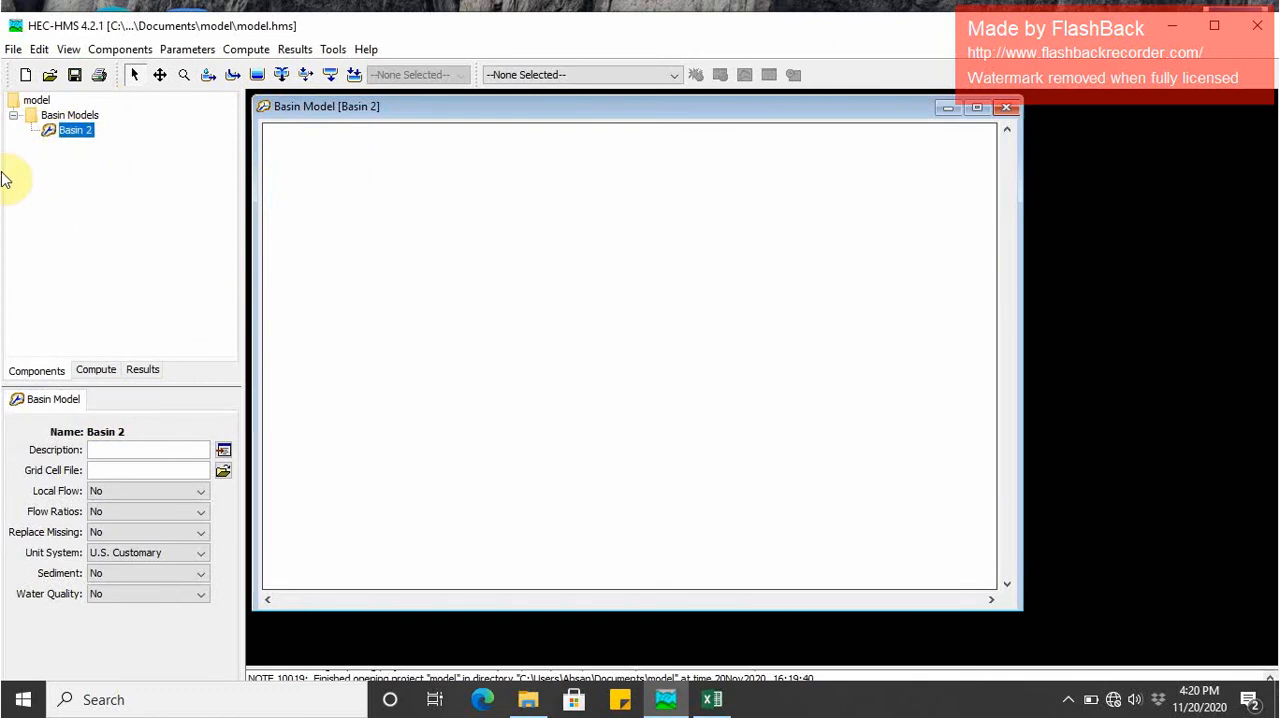
left_click(120, 50)
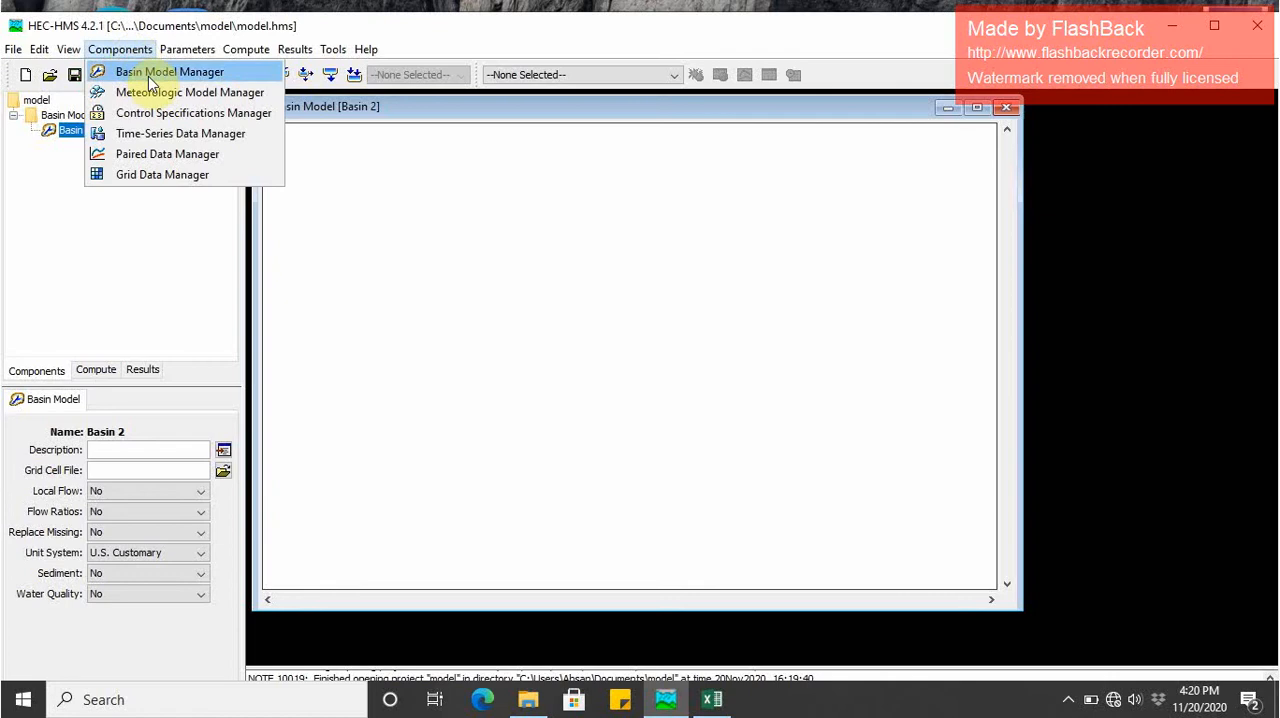
left_click(124, 236)
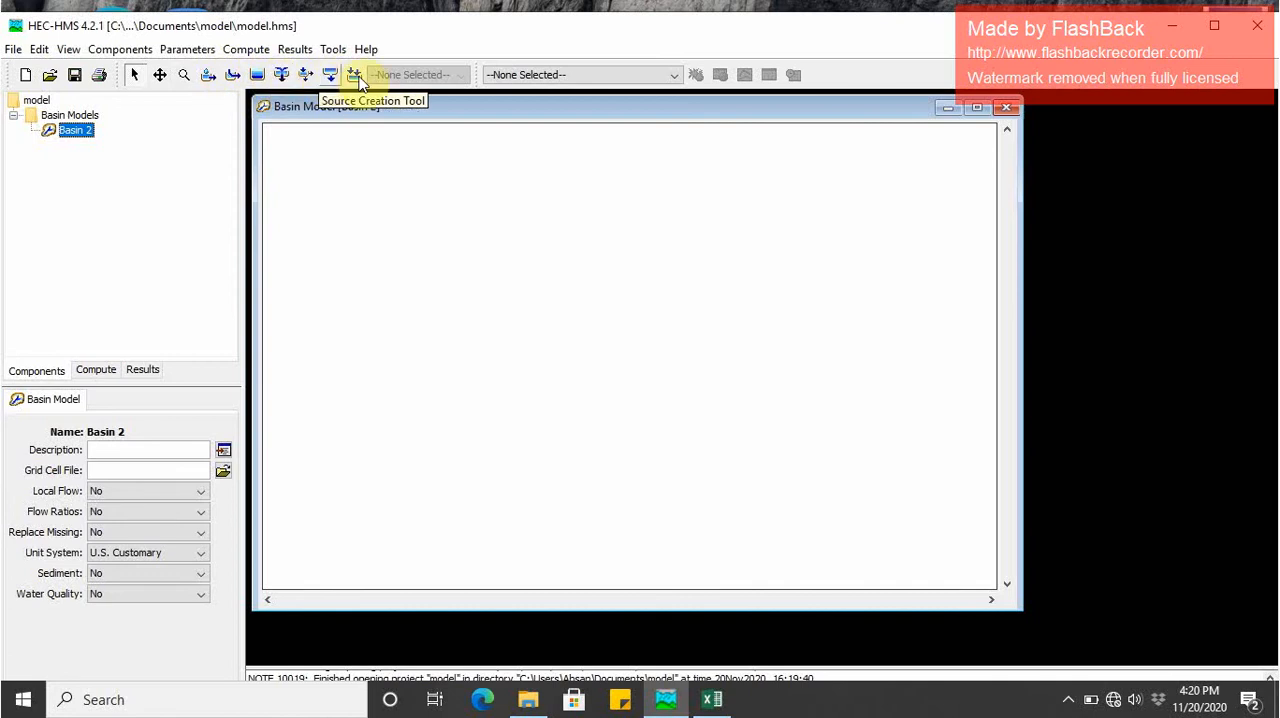
- Place three subbasin elements on the Basin 2 map, at upper left, upper right and lower centre, keeping the suggested names
left_click(209, 76)
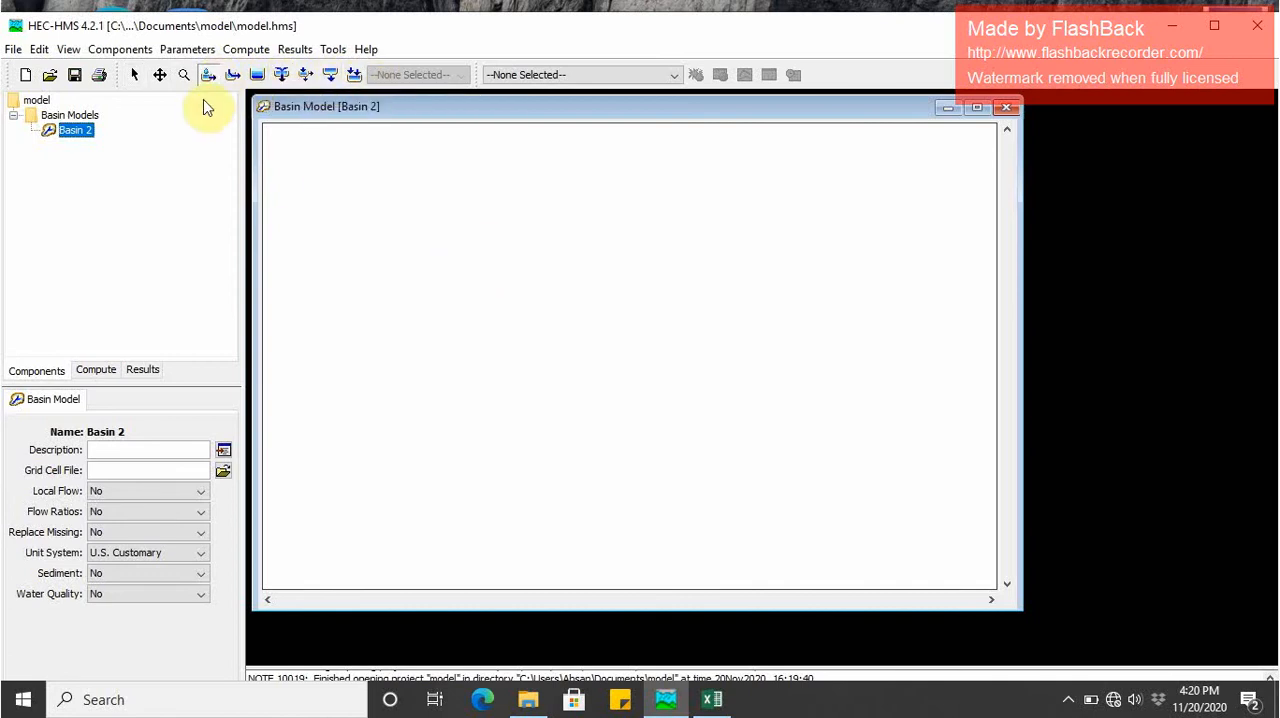
left_click(455, 205)
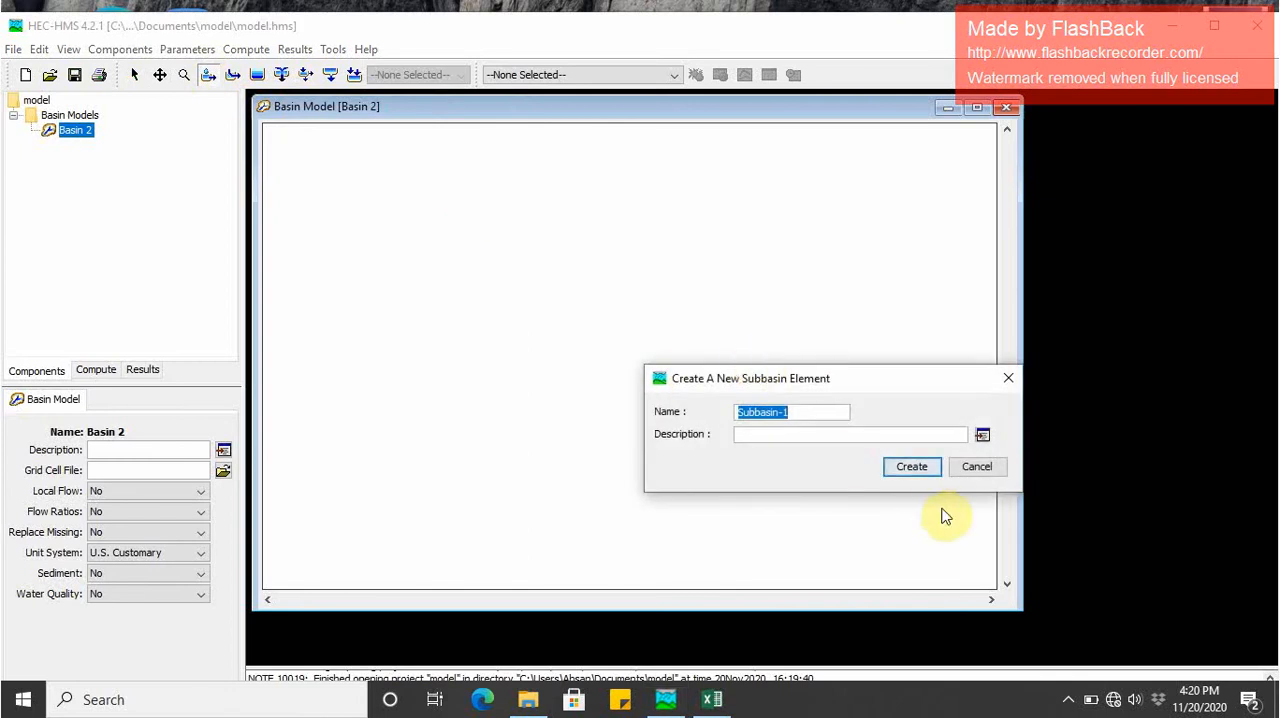
left_click(923, 472)
left_click(766, 236)
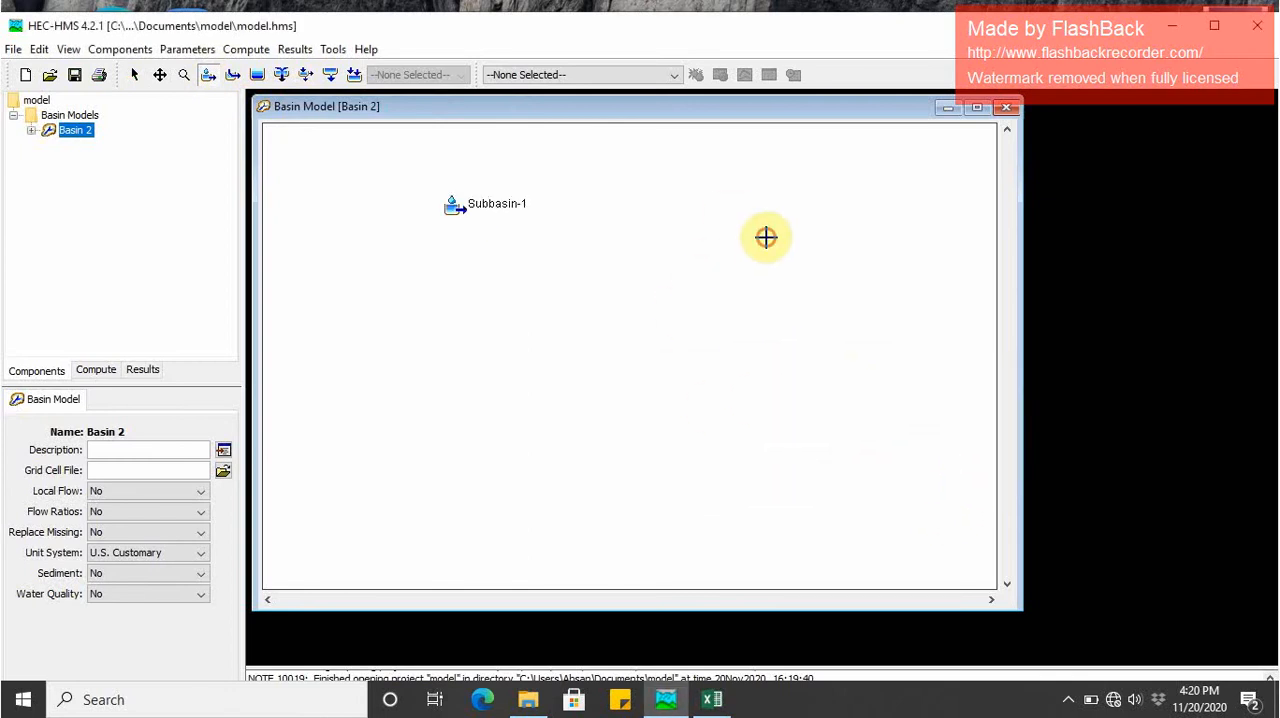
left_click(907, 470)
left_click(671, 428)
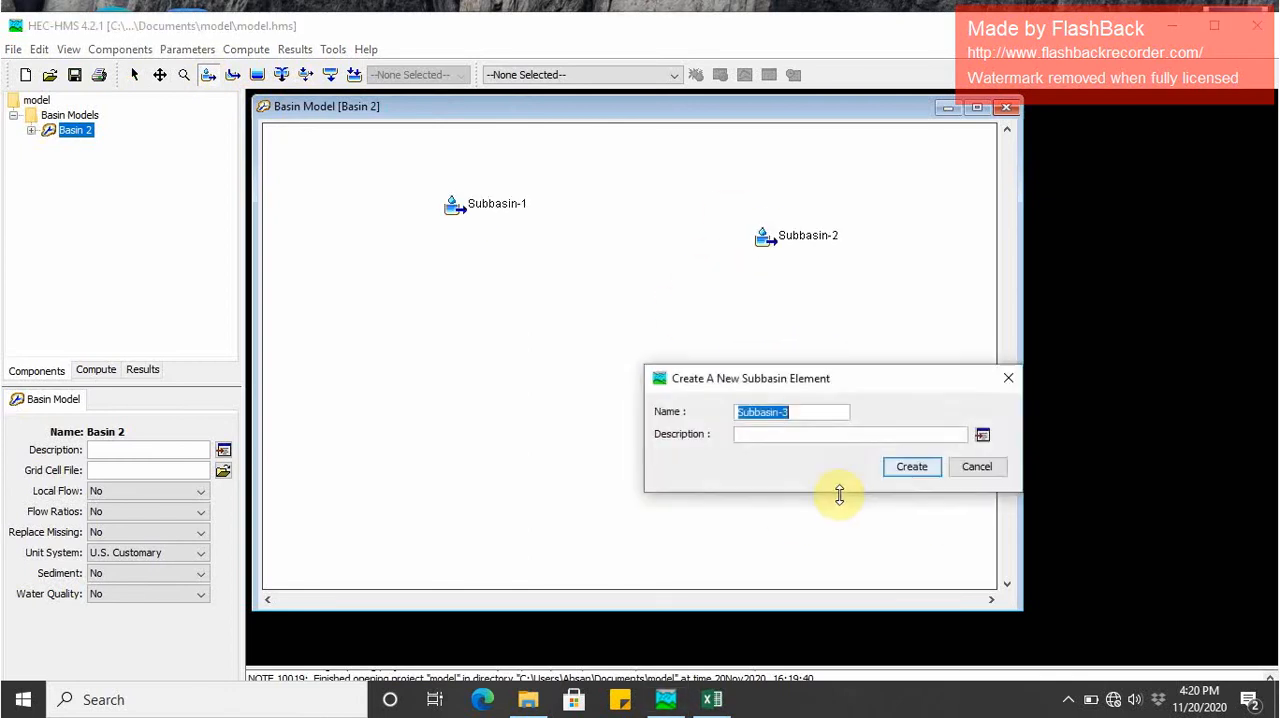
left_click(903, 467)
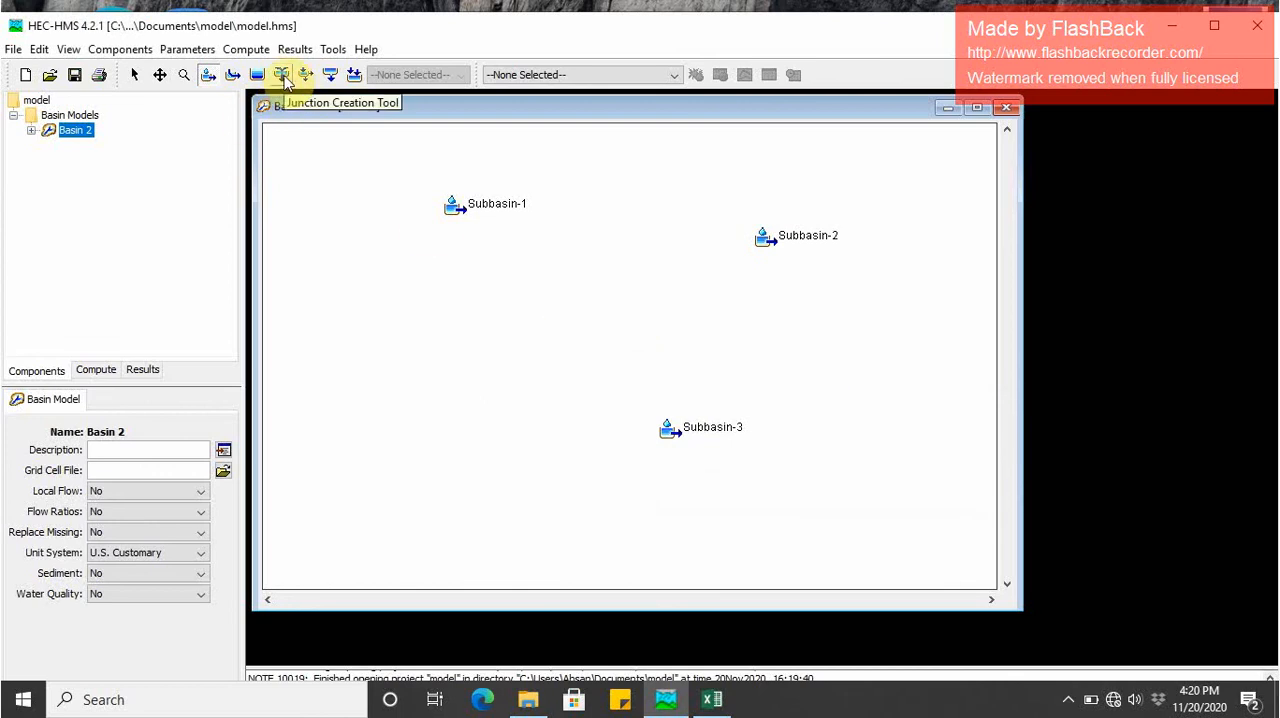
- Add two junctions with the suggested names, one between Subbasin-1 and Subbasin-2 and one below and right of Subbasin-3
left_click(284, 80)
left_click(589, 290)
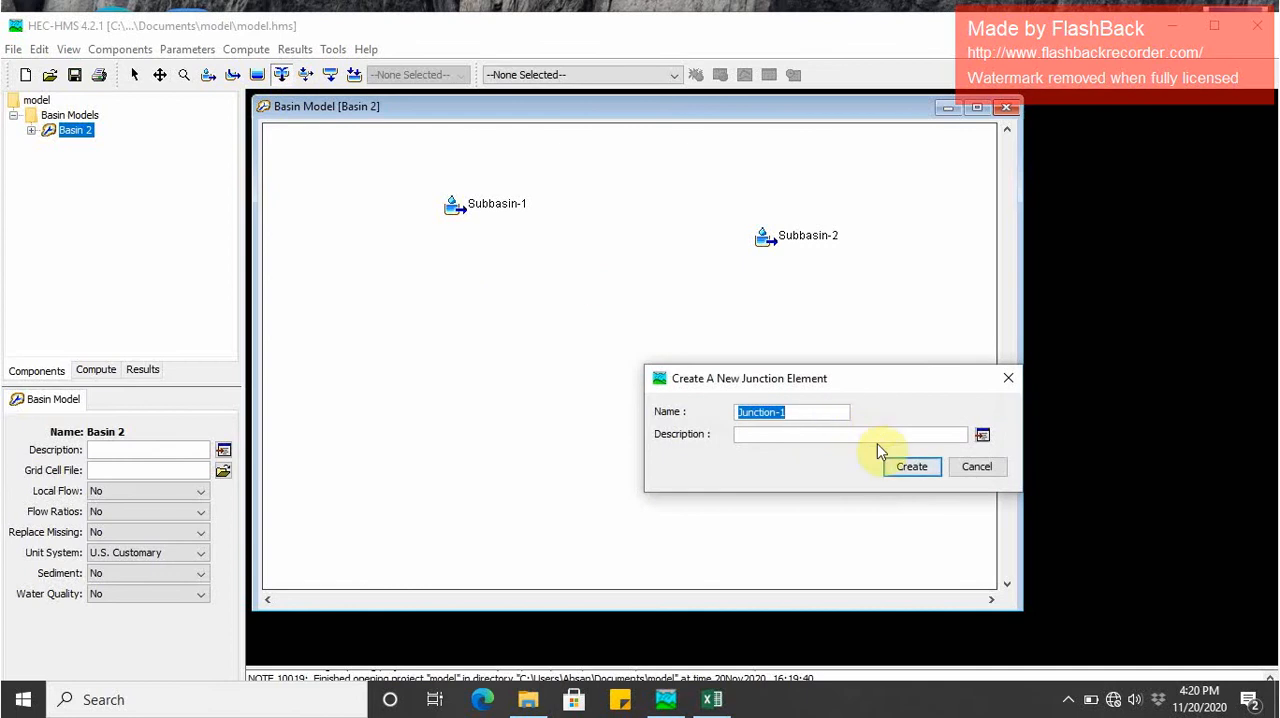
left_click(899, 477)
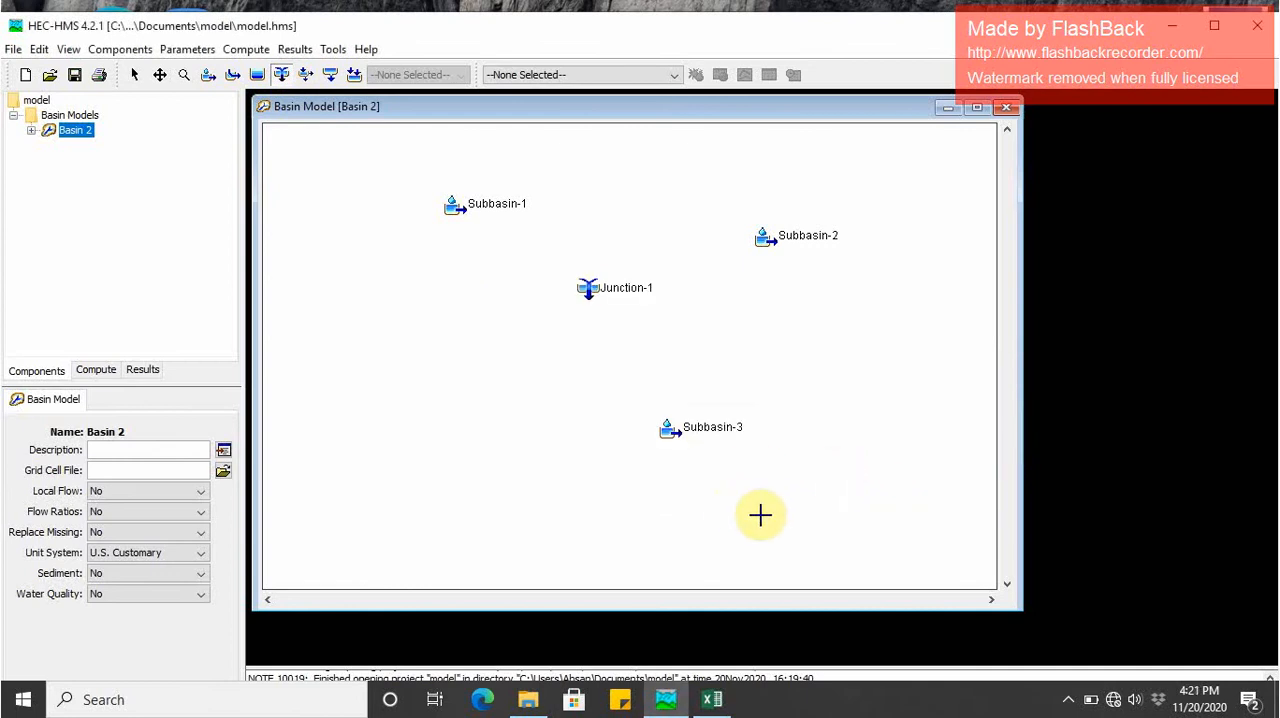
left_click(762, 518)
left_click(912, 468)
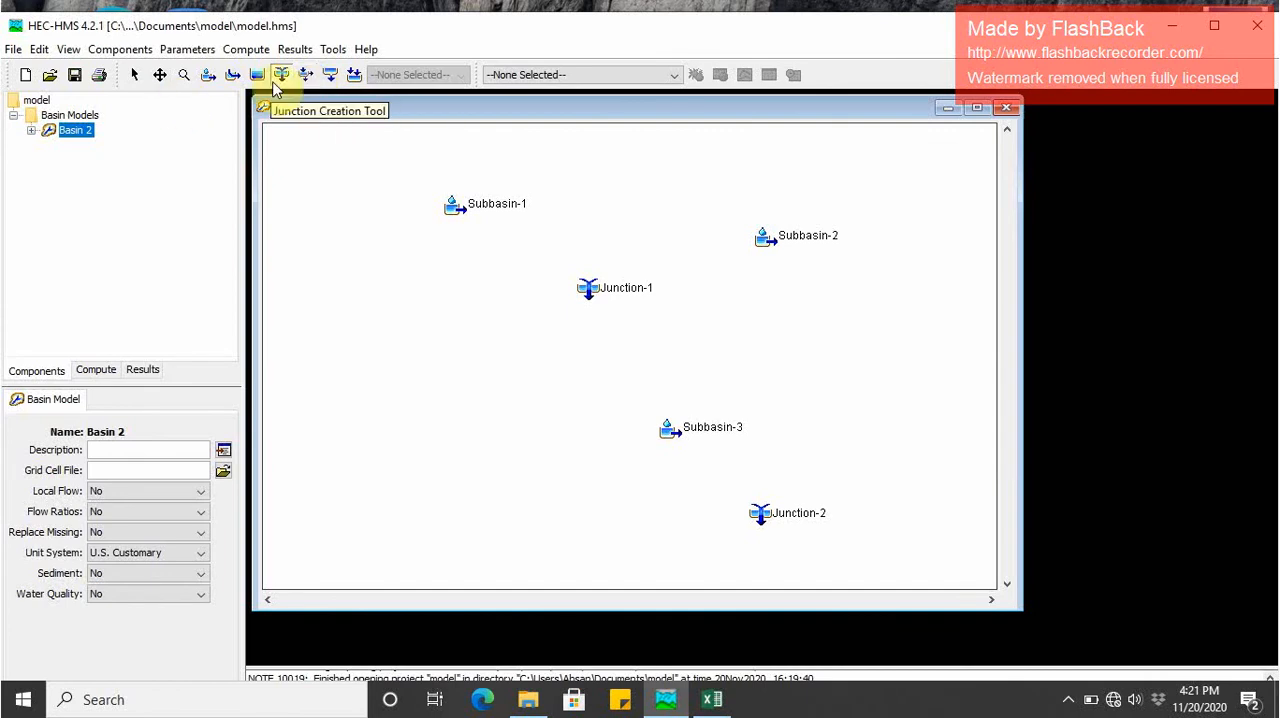
- Create a reach from Junction-1 to Junction-2 with the suggested name and move Subbasin-3 left, clear of the reach
left_click(233, 76)
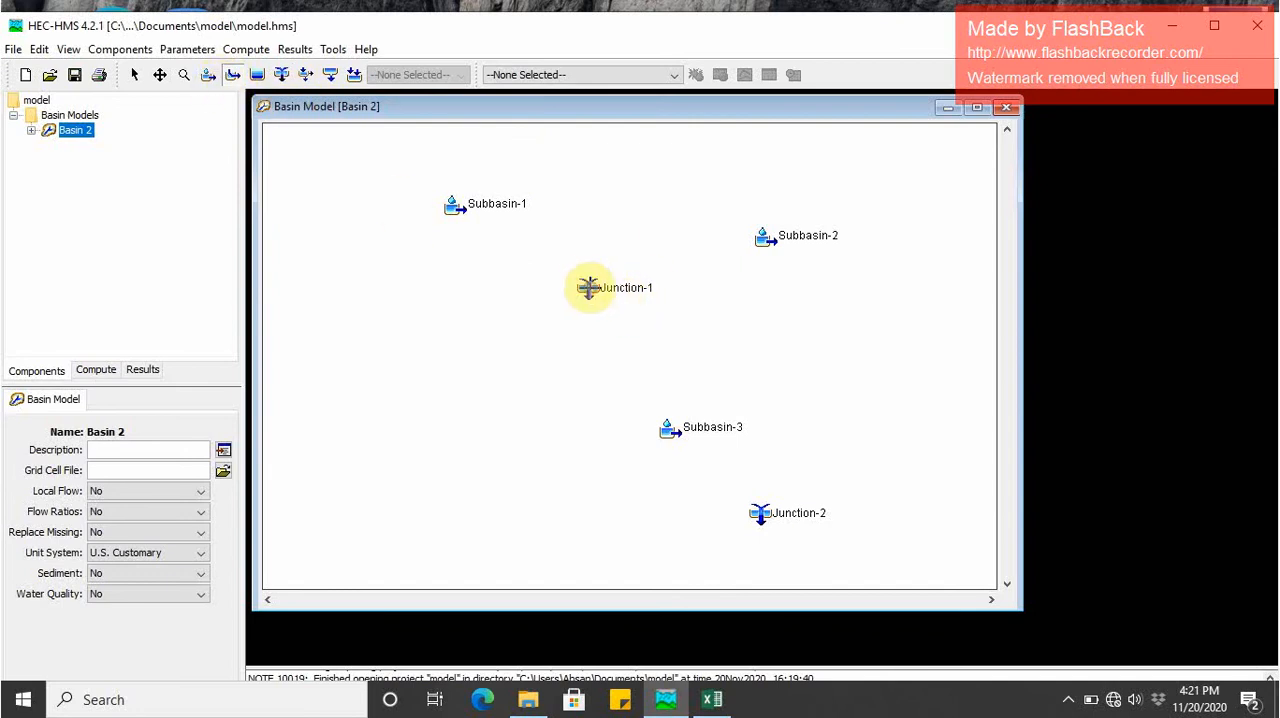
left_click(588, 288)
left_click(765, 516)
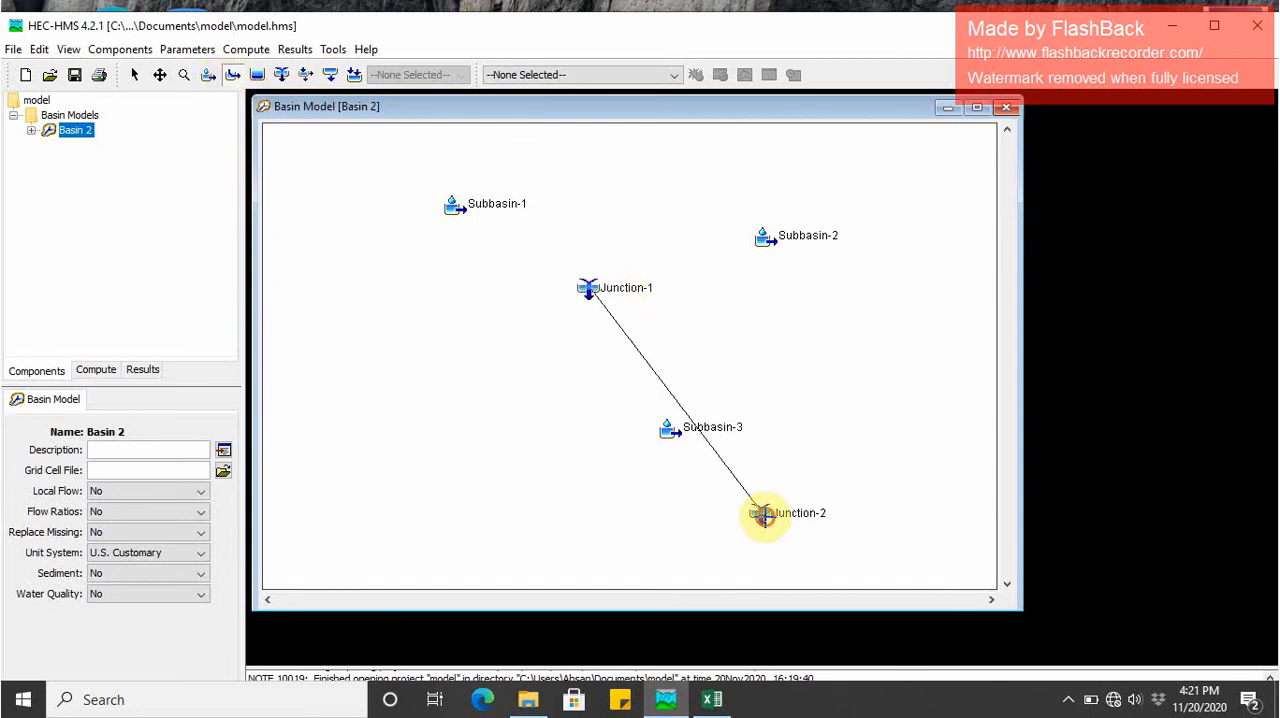
left_click(910, 467)
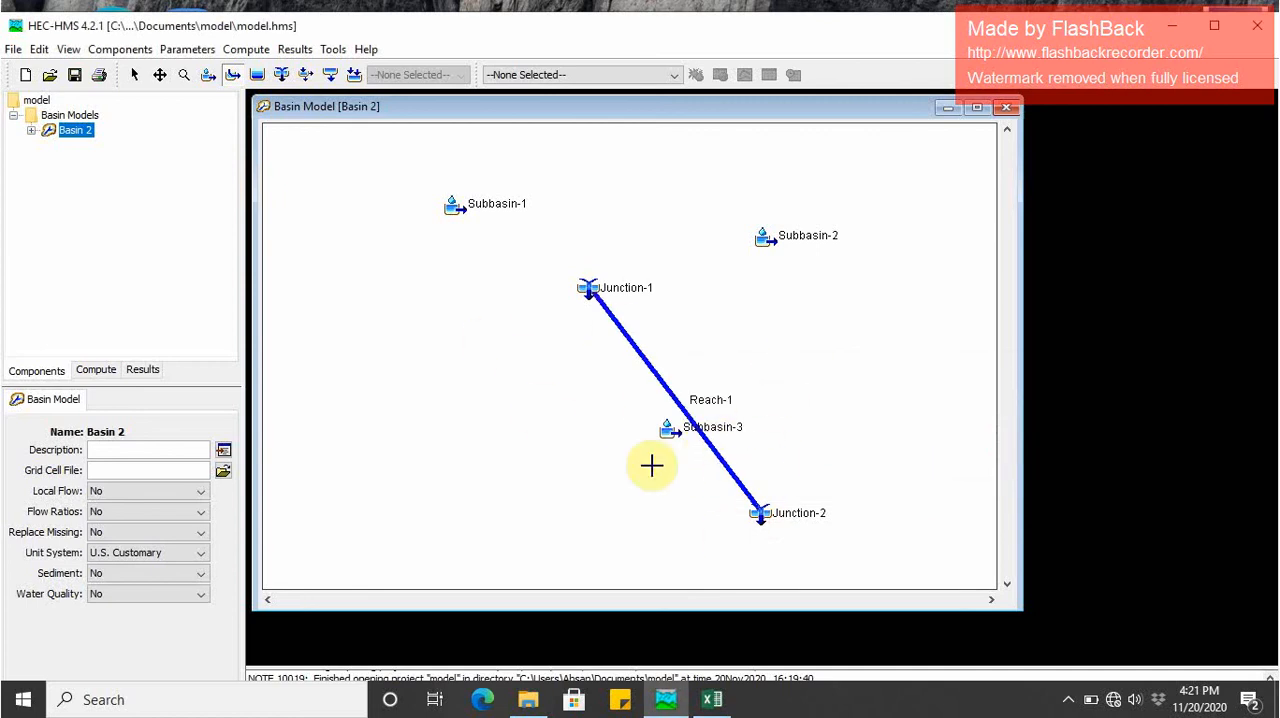
left_click(134, 77)
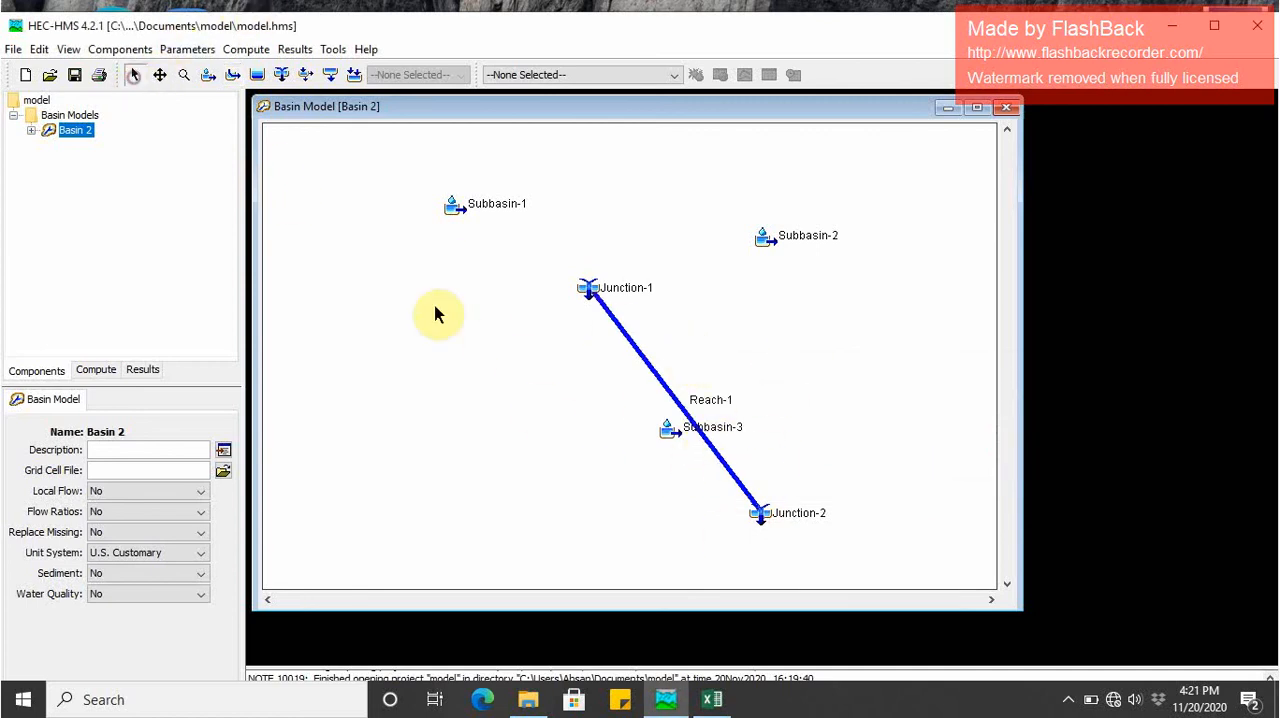
left_click_drag(674, 437, 440, 445)
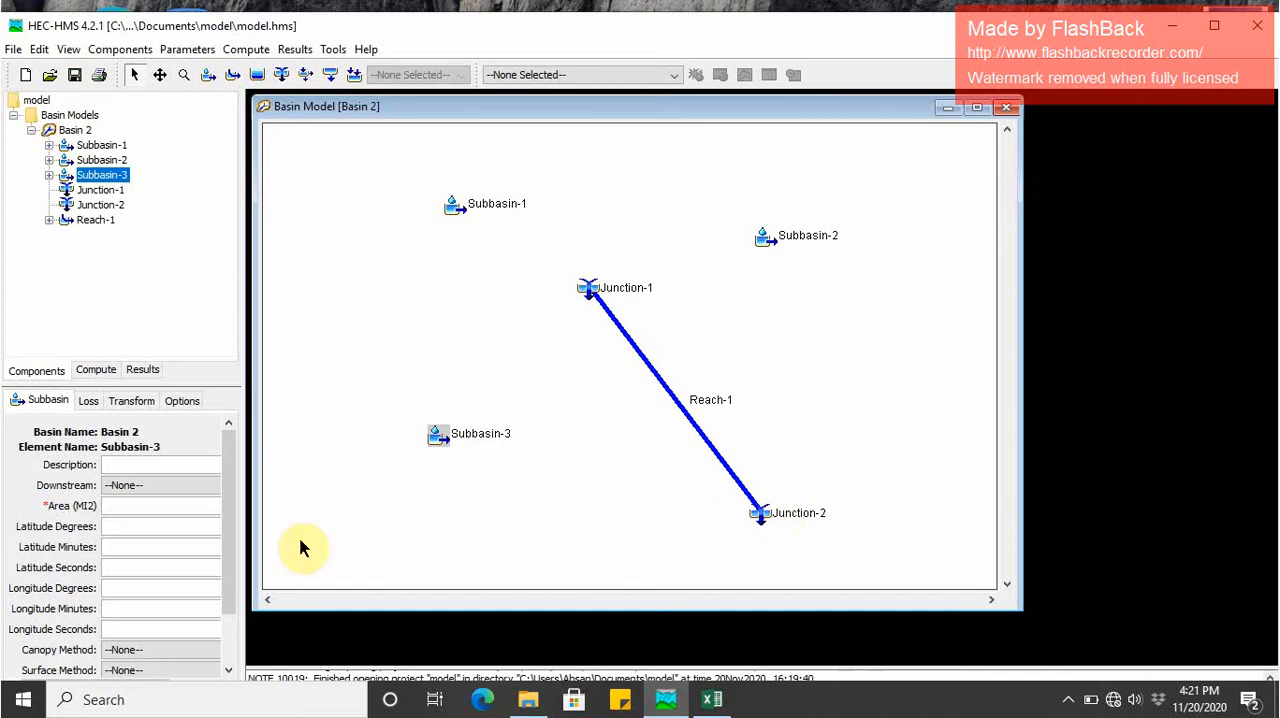
- Widen the component editor and set the downstream element of Subbasin-1 to Junction-1
left_click(88, 148)
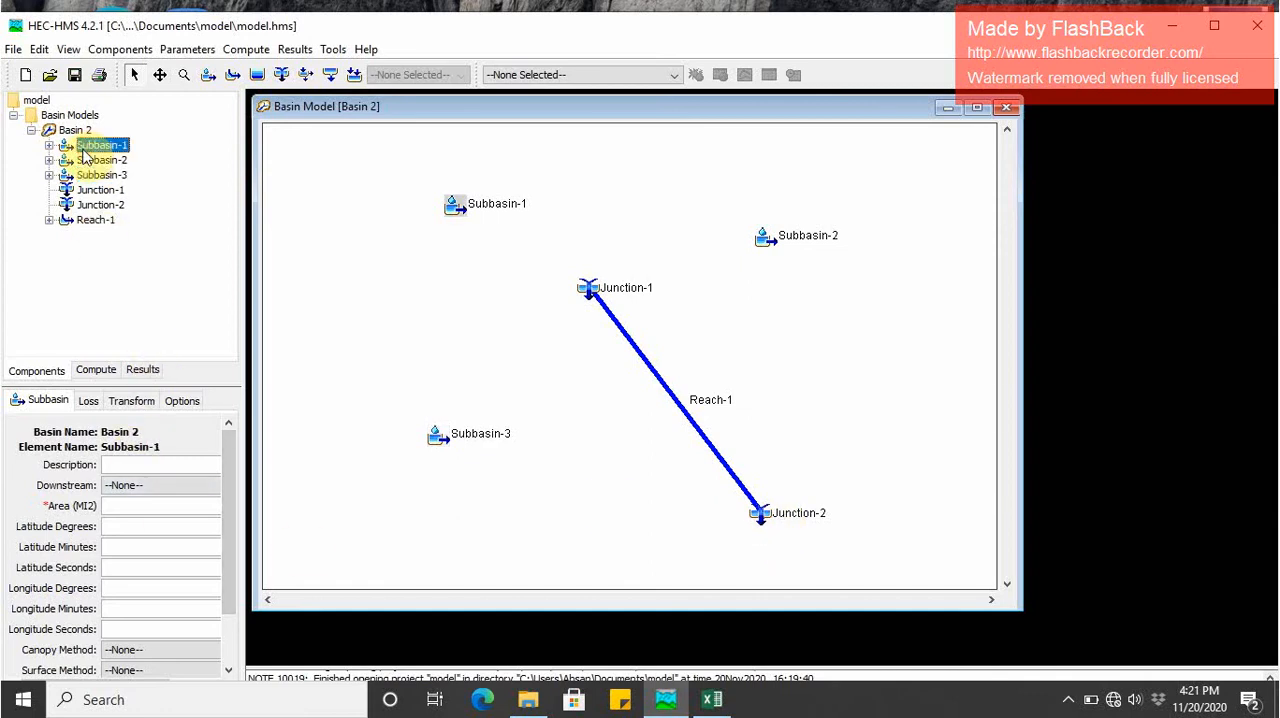
double_click(84, 150)
scroll(190, 578, "down", 1)
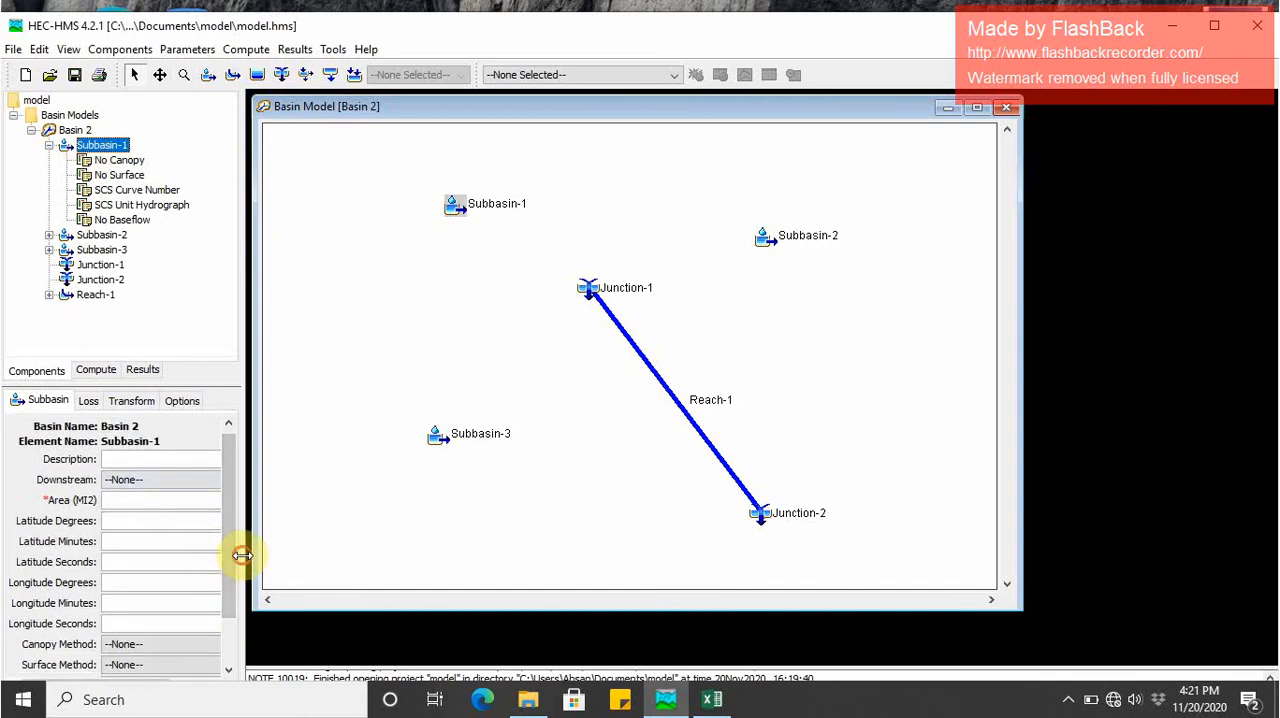
left_click_drag(240, 551, 289, 557)
scroll(180, 603, "down", 2)
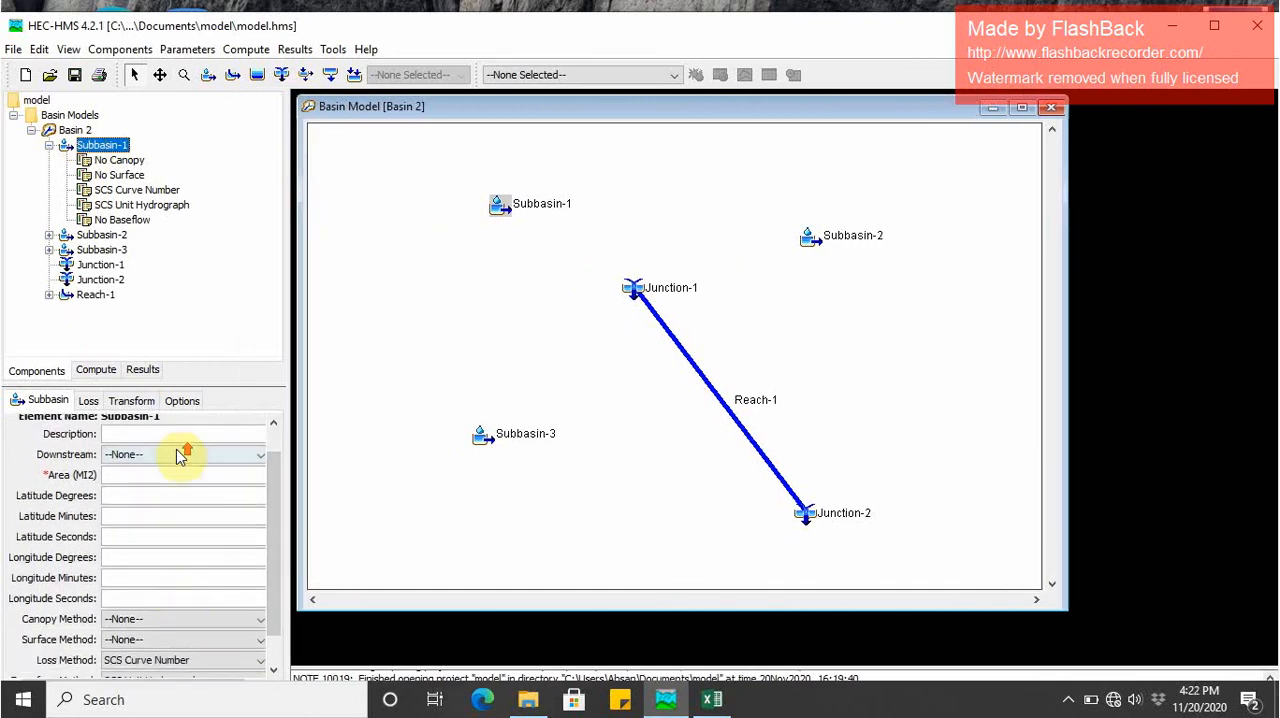
scroll(140, 475, "up", 1)
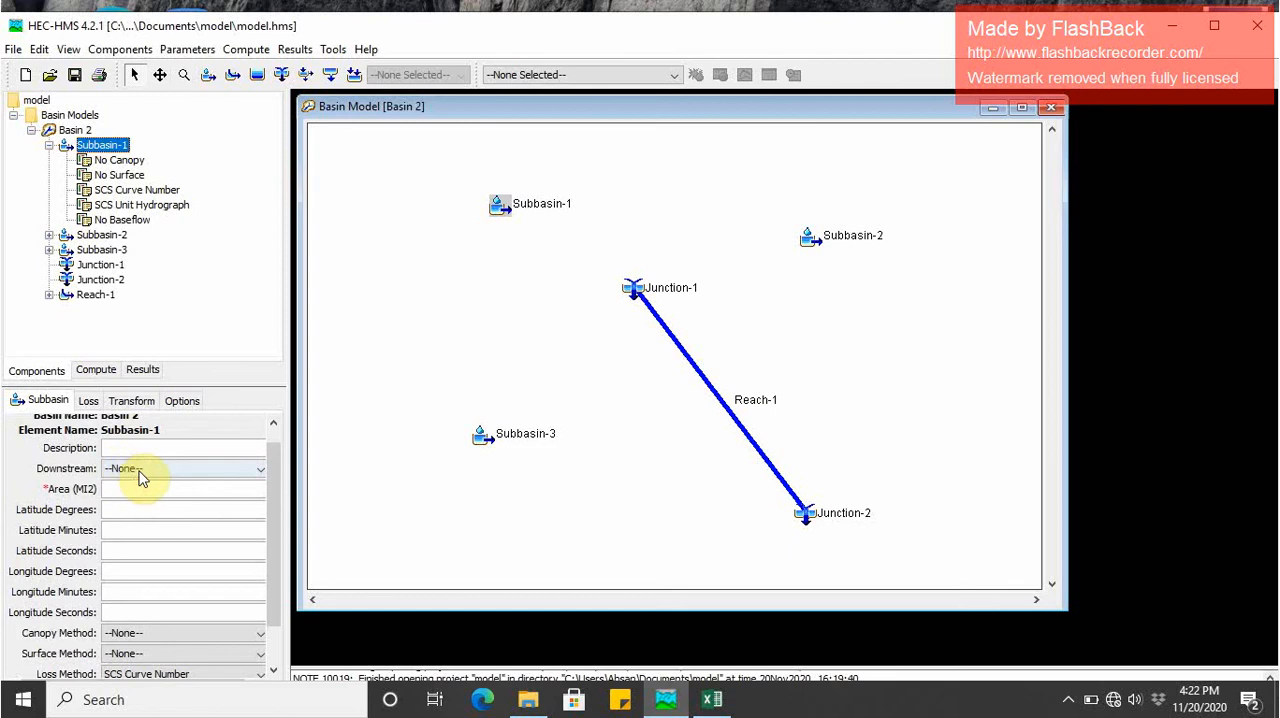
left_click(142, 470)
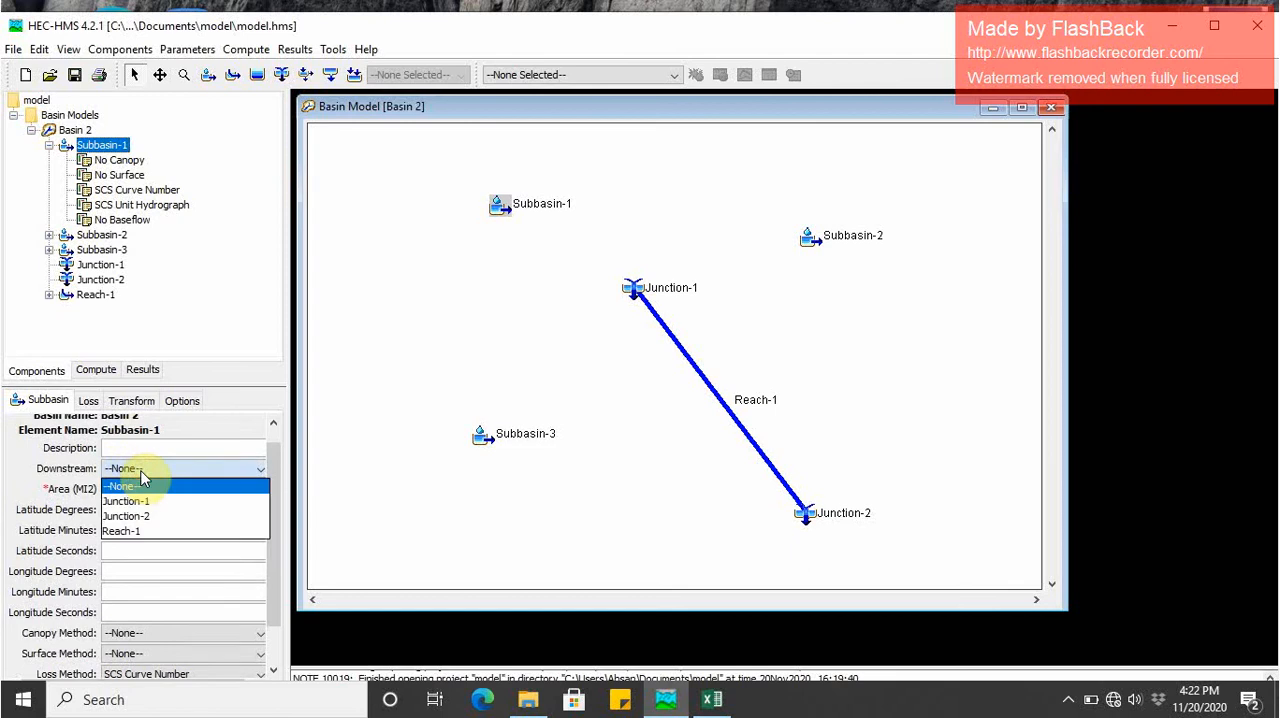
left_click(142, 501)
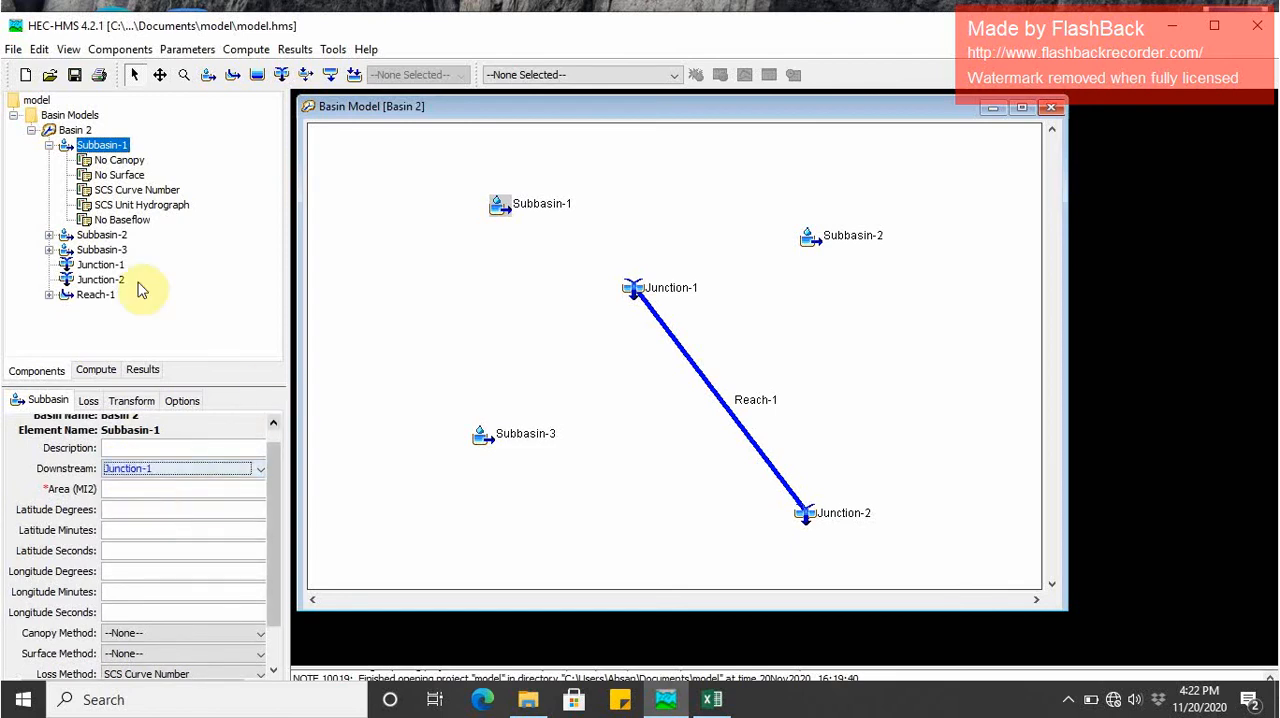
- Connect Subbasin-2 downstream to Junction-1 and Subbasin-3 downstream to Junction-2
left_click(103, 235)
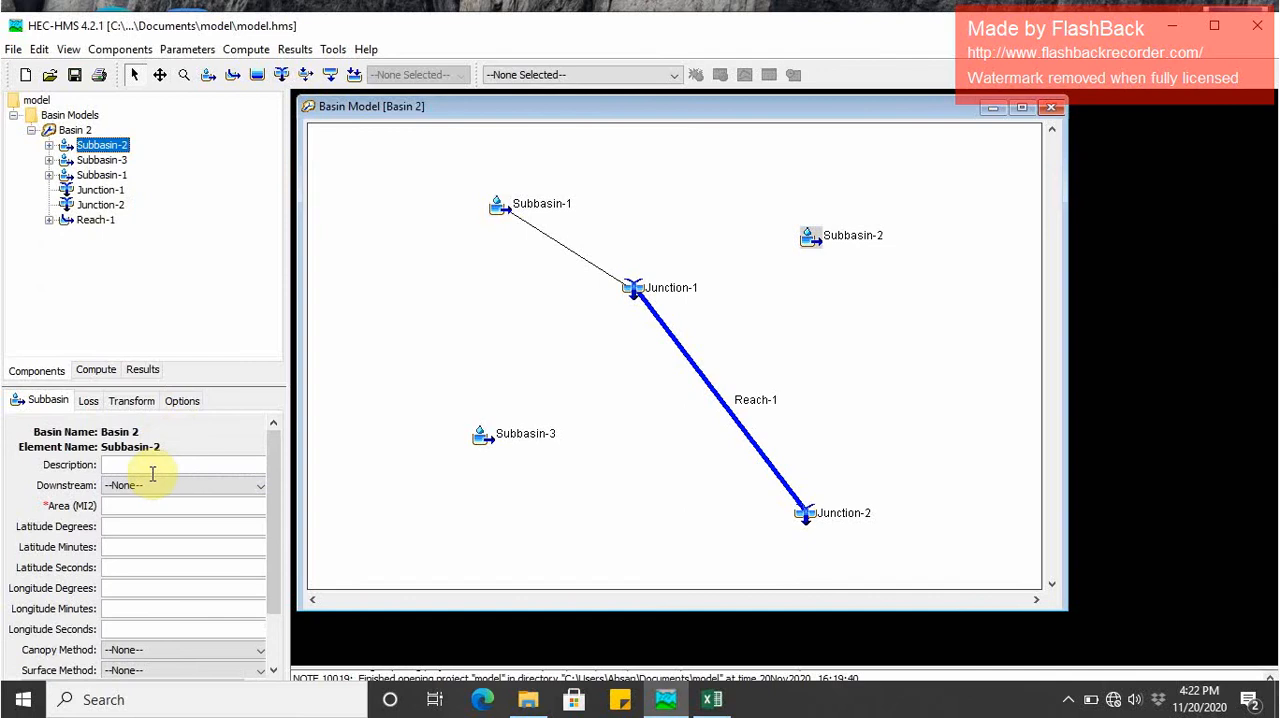
left_click(142, 494)
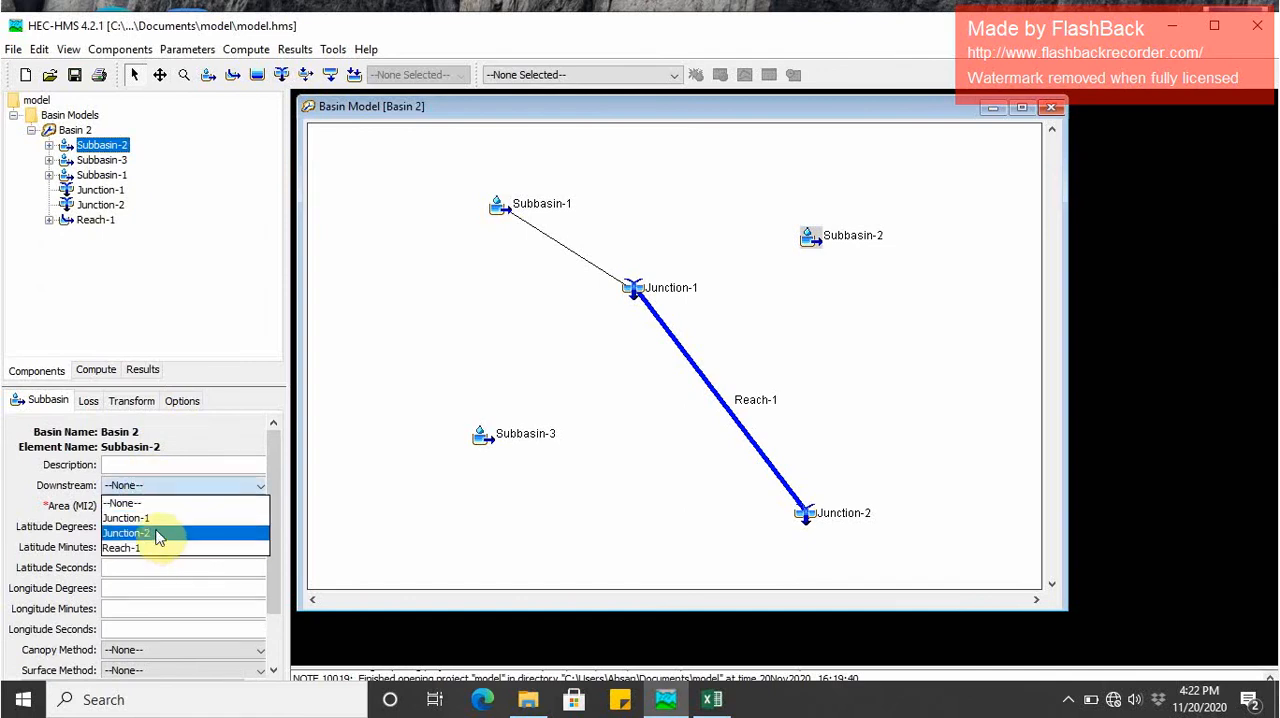
left_click(149, 517)
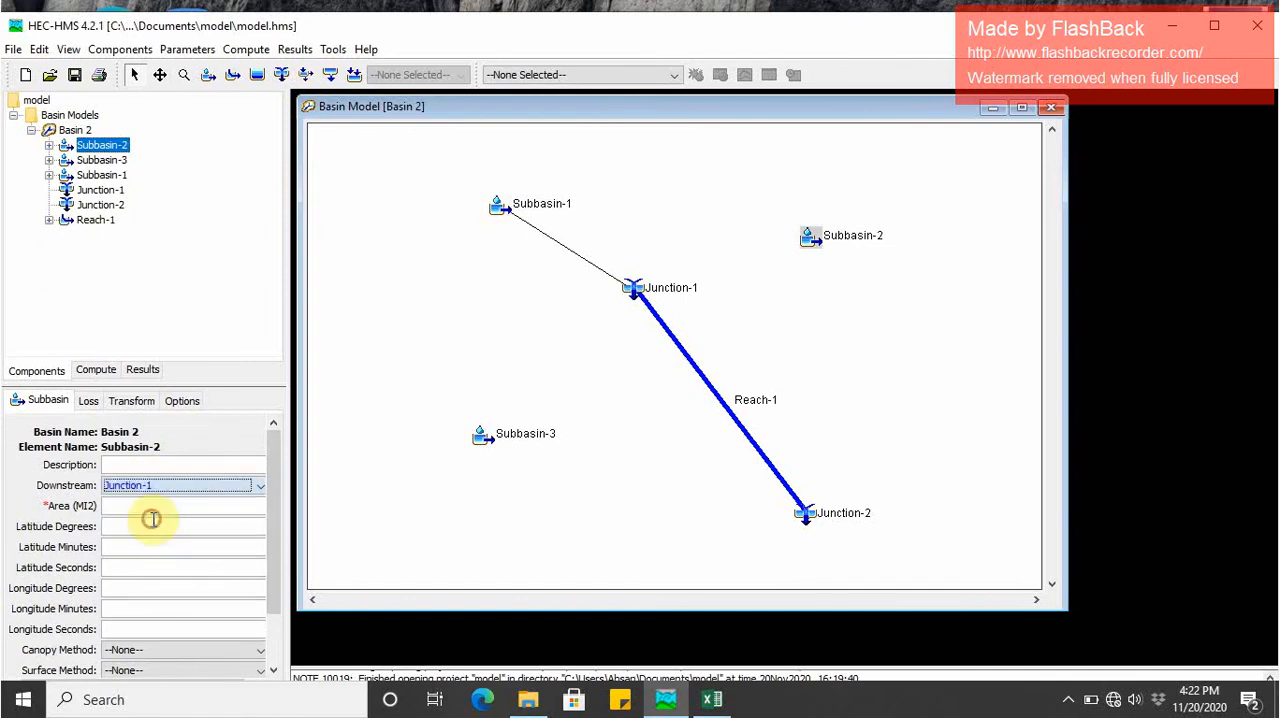
left_click(106, 161)
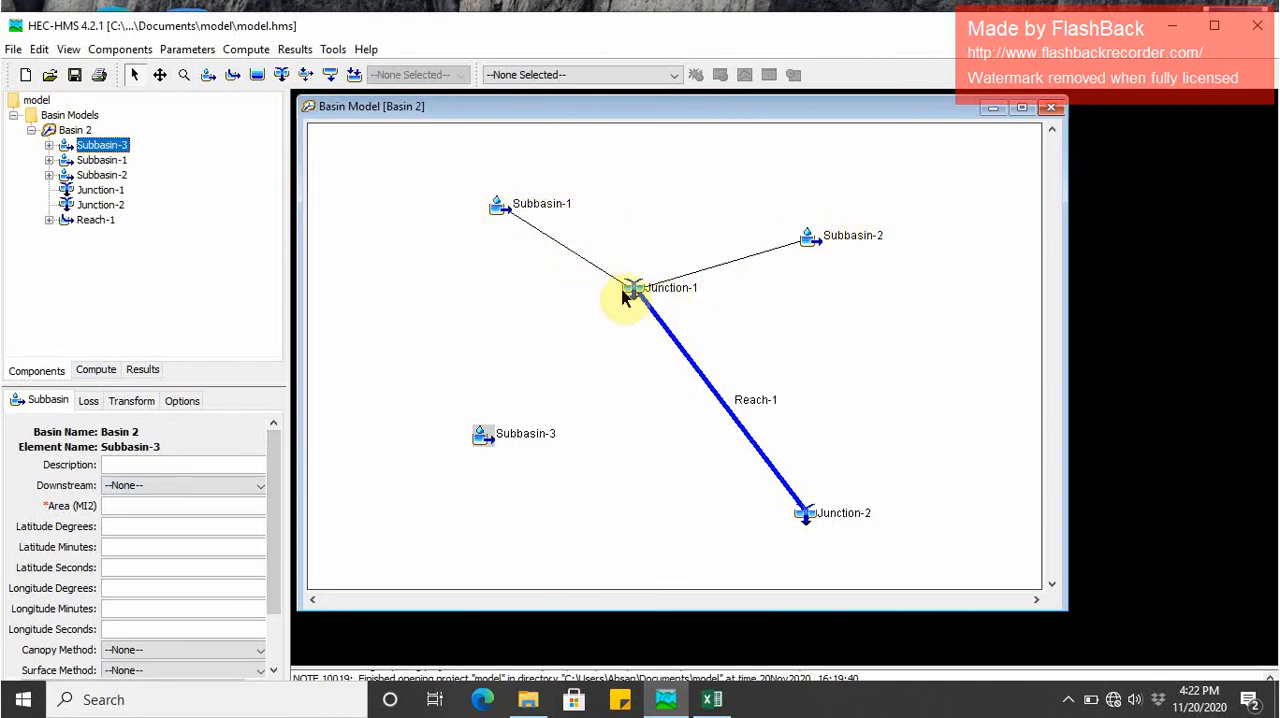
left_click(150, 487)
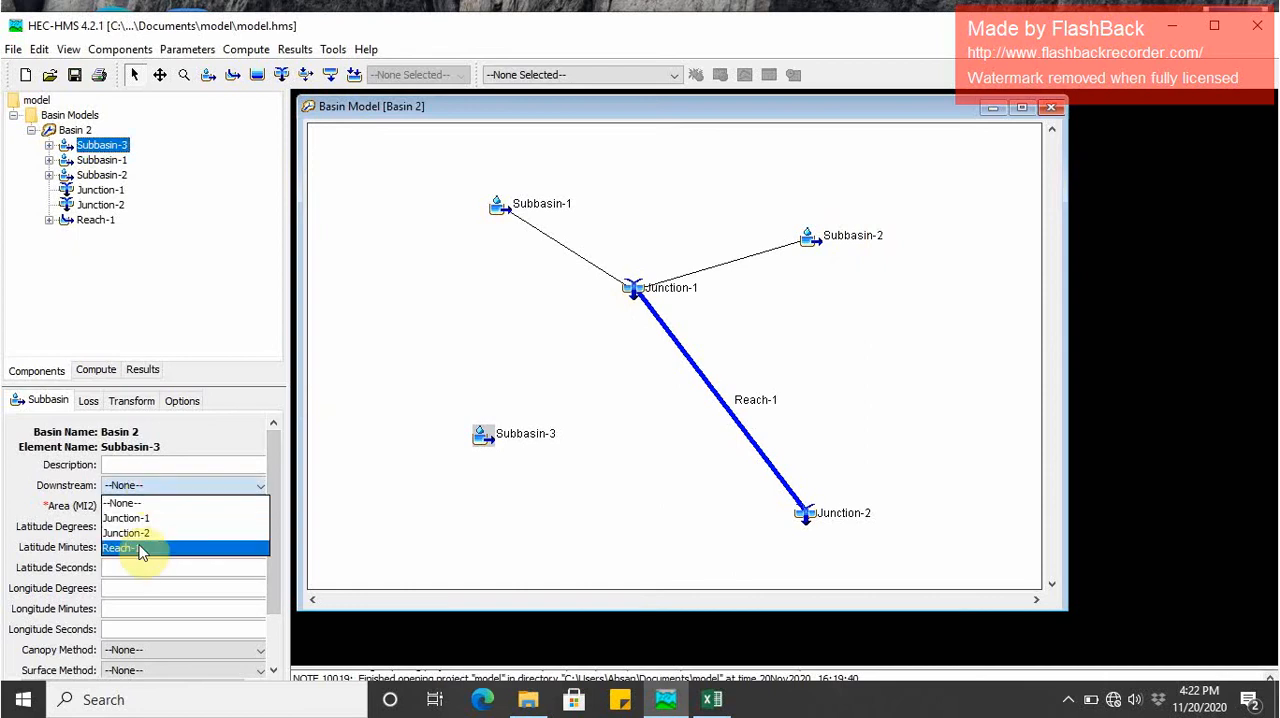
left_click(135, 530)
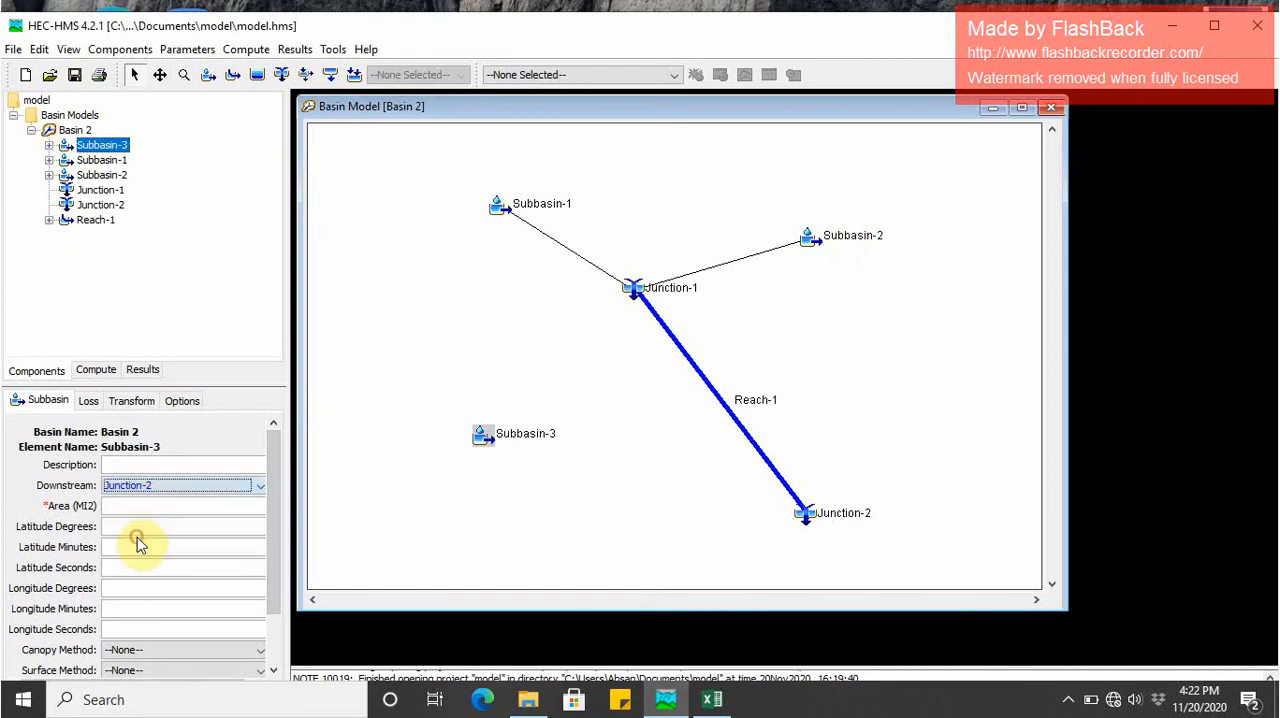
- Check the Reach-1 settings and set the downstream element of Junction-1 to Reach-1
left_click(100, 220)
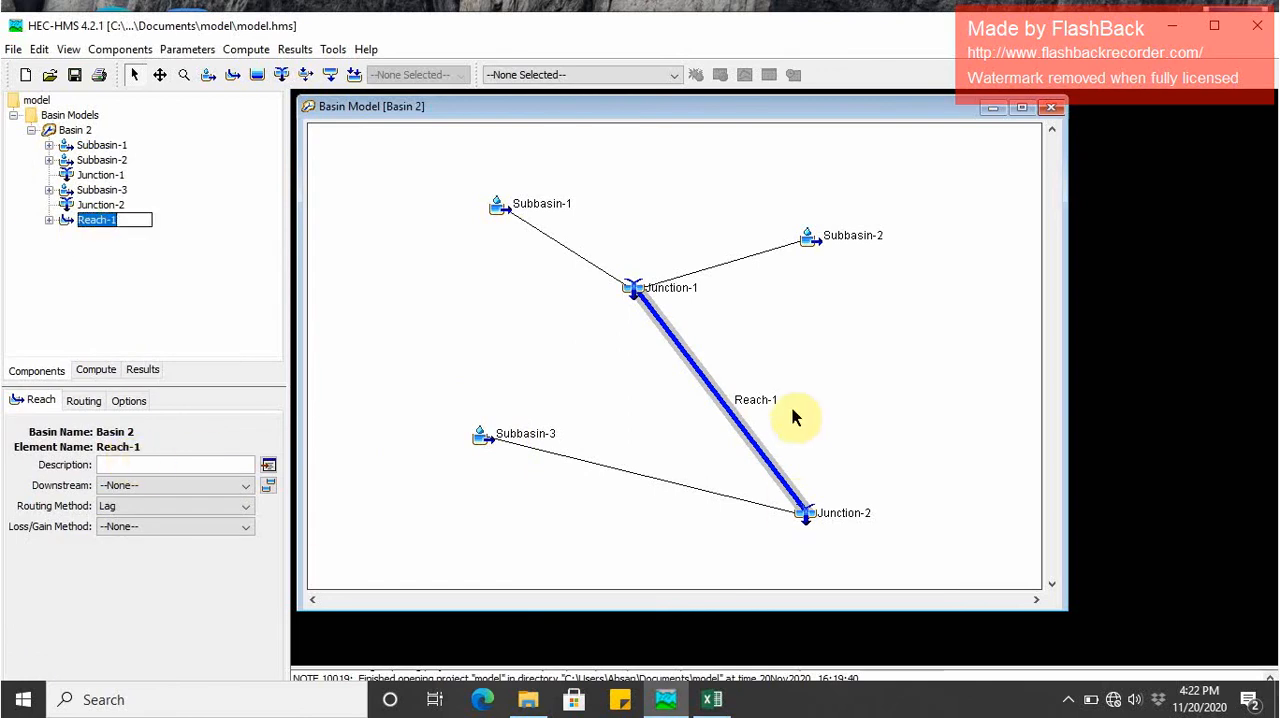
left_click(88, 176)
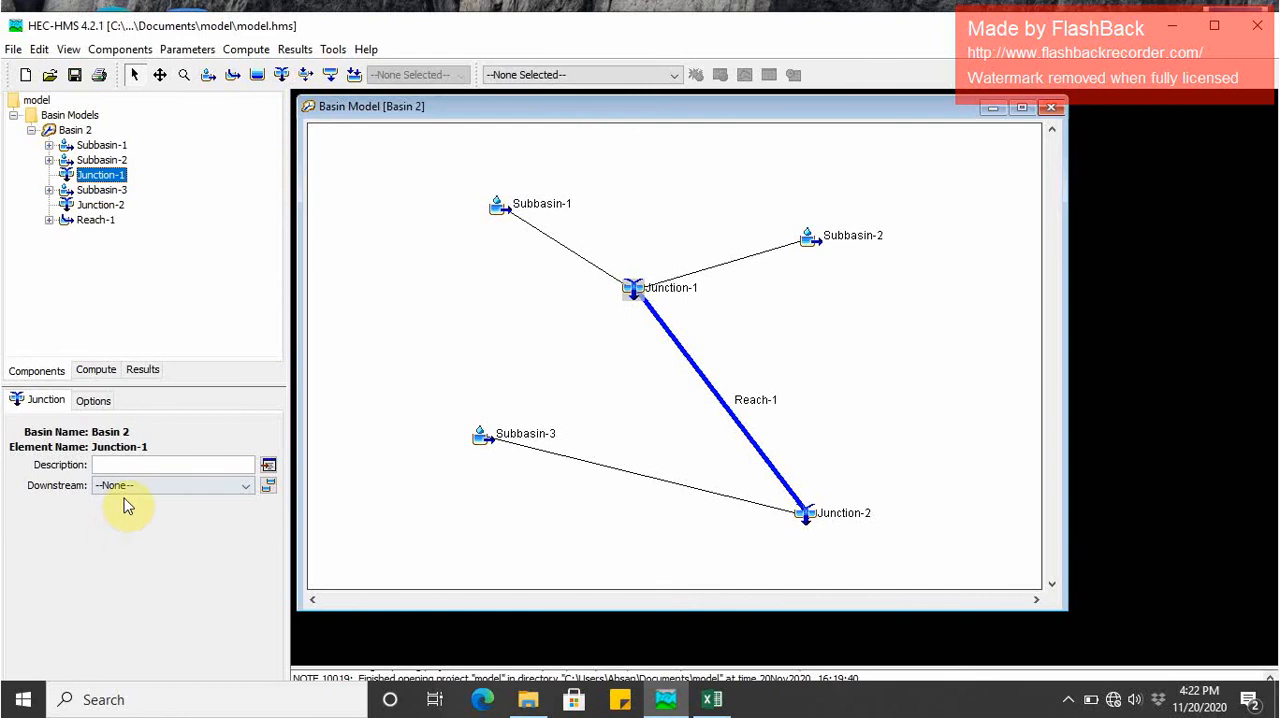
left_click(126, 490)
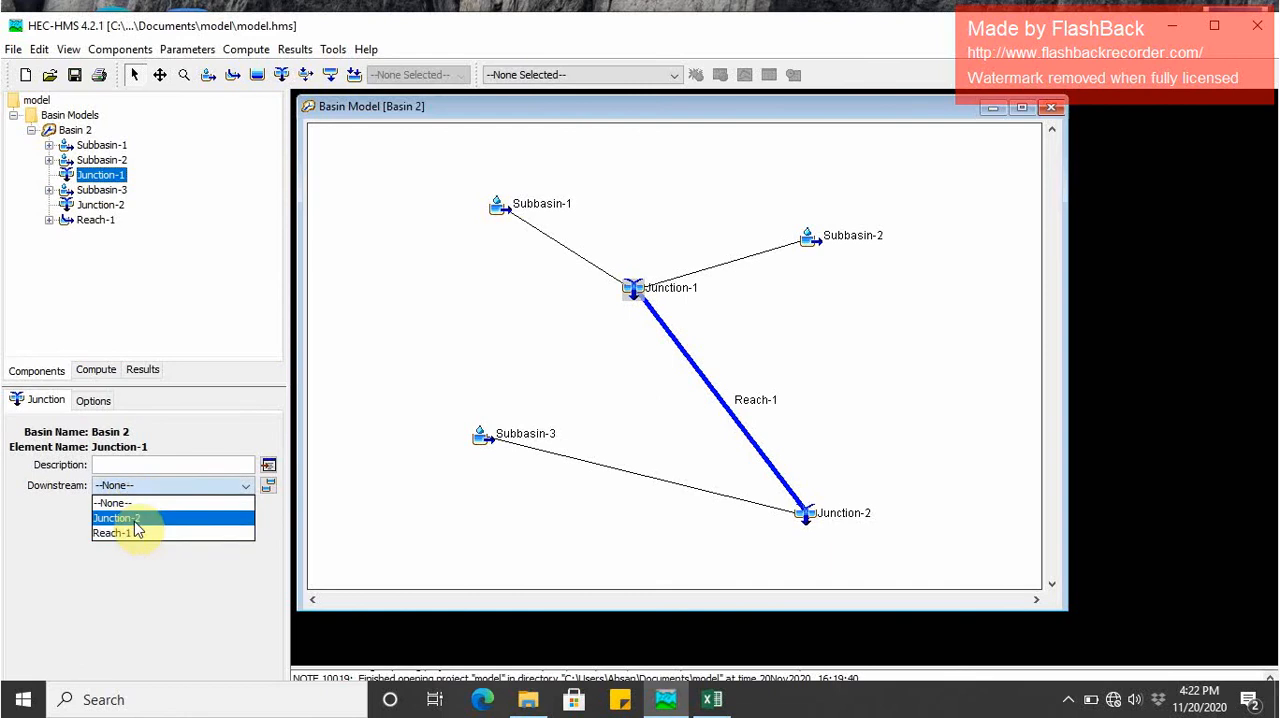
left_click(128, 532)
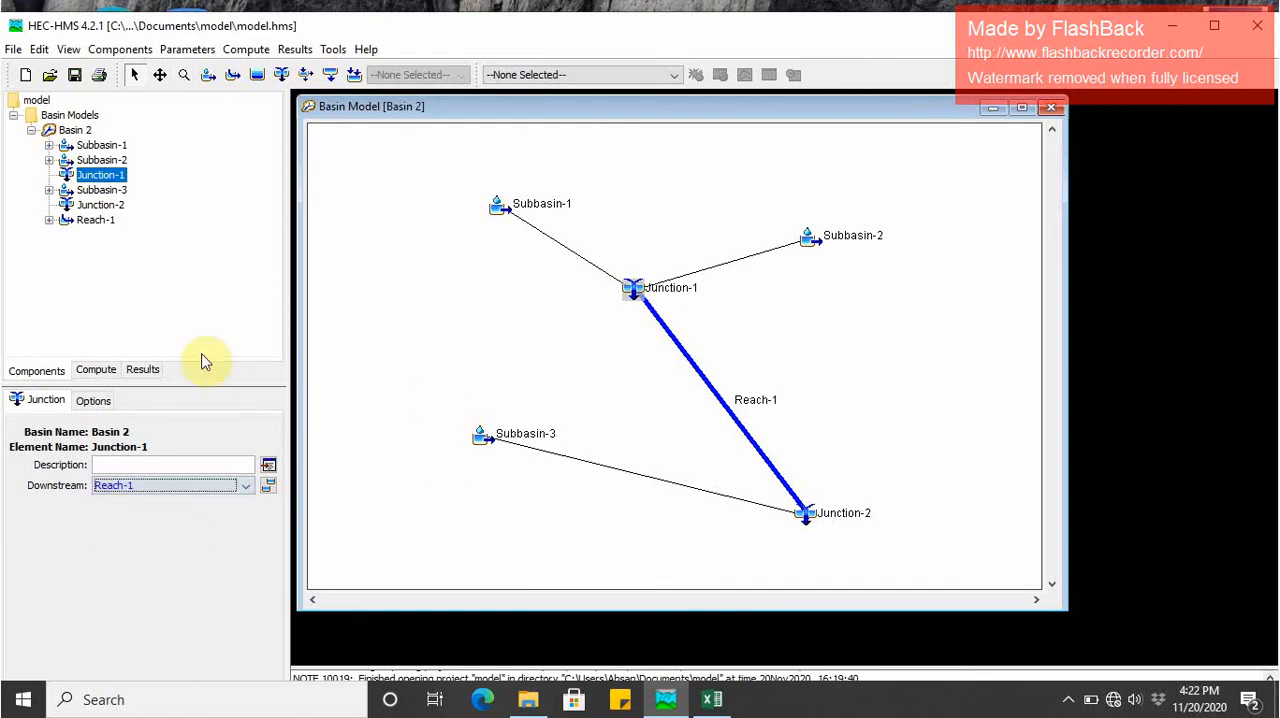
- Set Subbasin-1's area to 50 MI2 and change its baseflow method to Recession
left_click(98, 147)
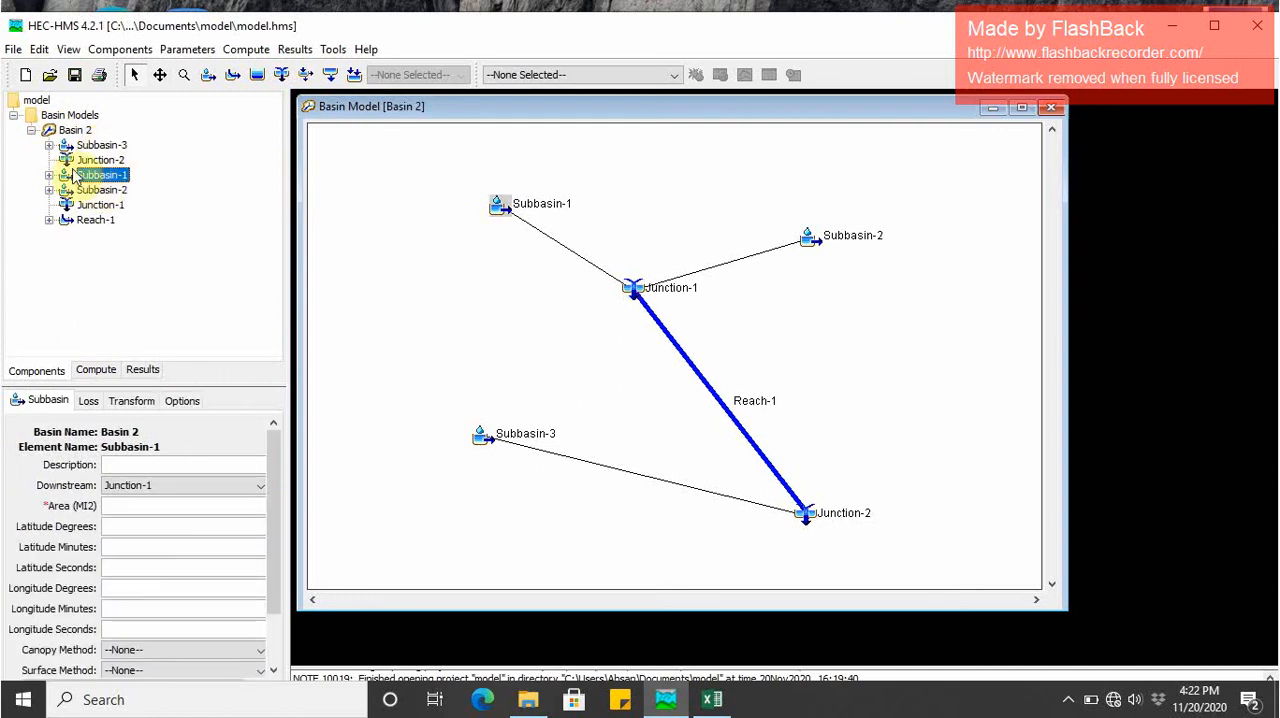
left_click(88, 176)
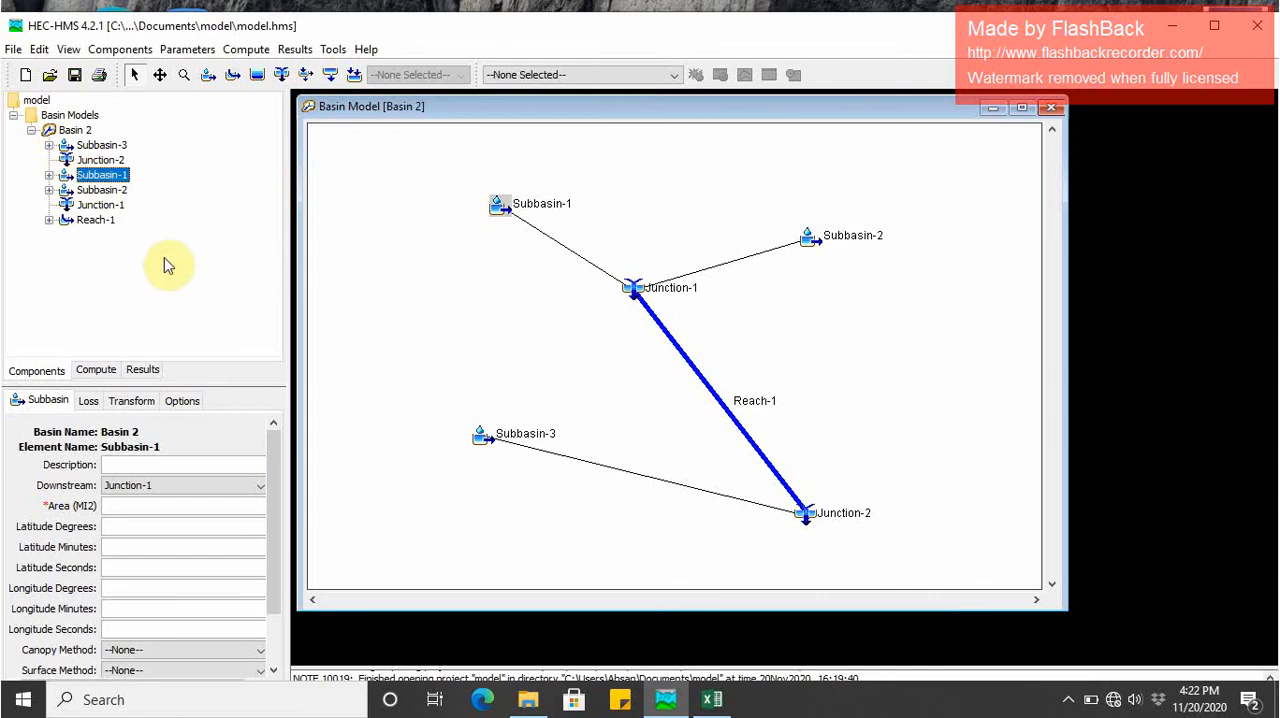
left_click(120, 507)
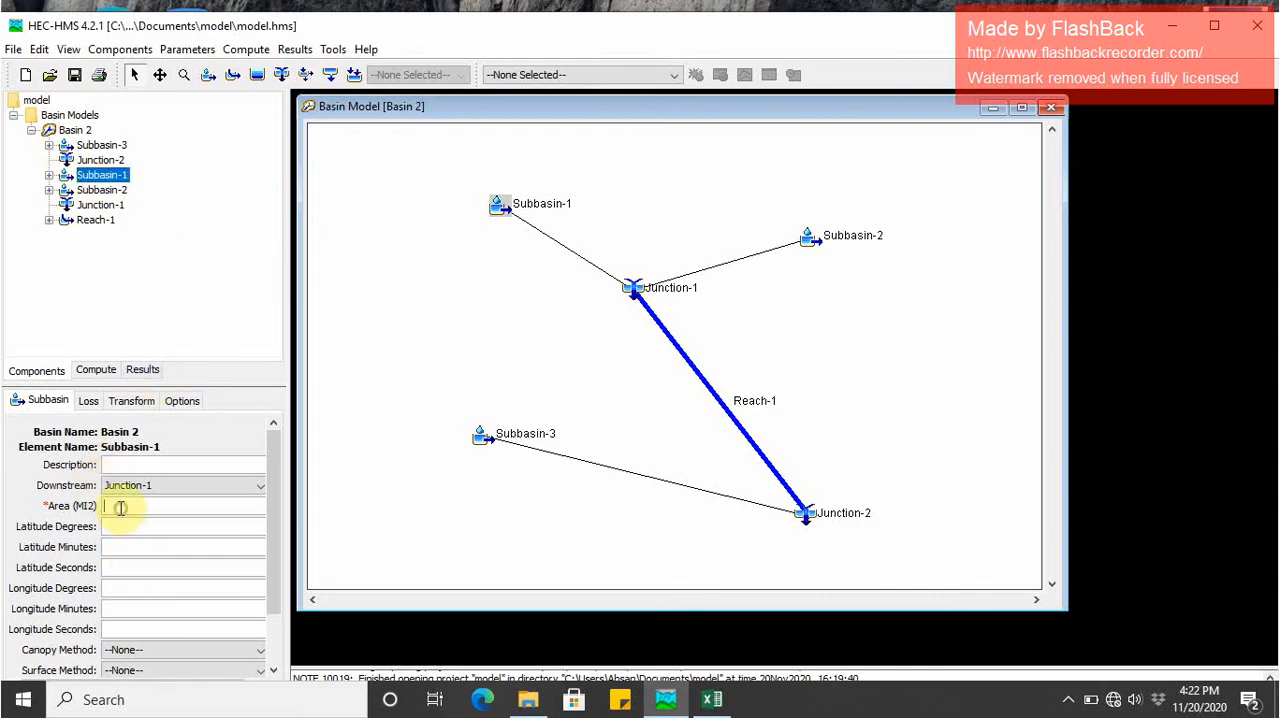
scroll(129, 522, "down", 2)
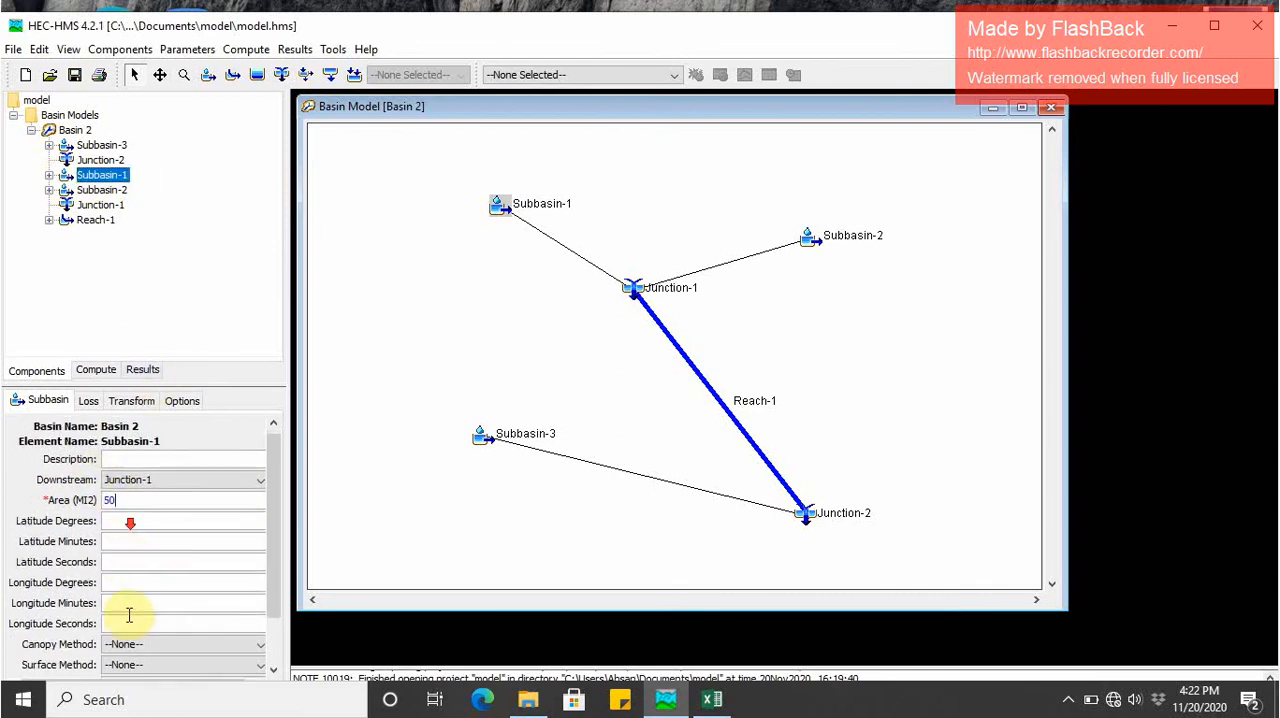
left_click_drag(280, 557, 270, 610)
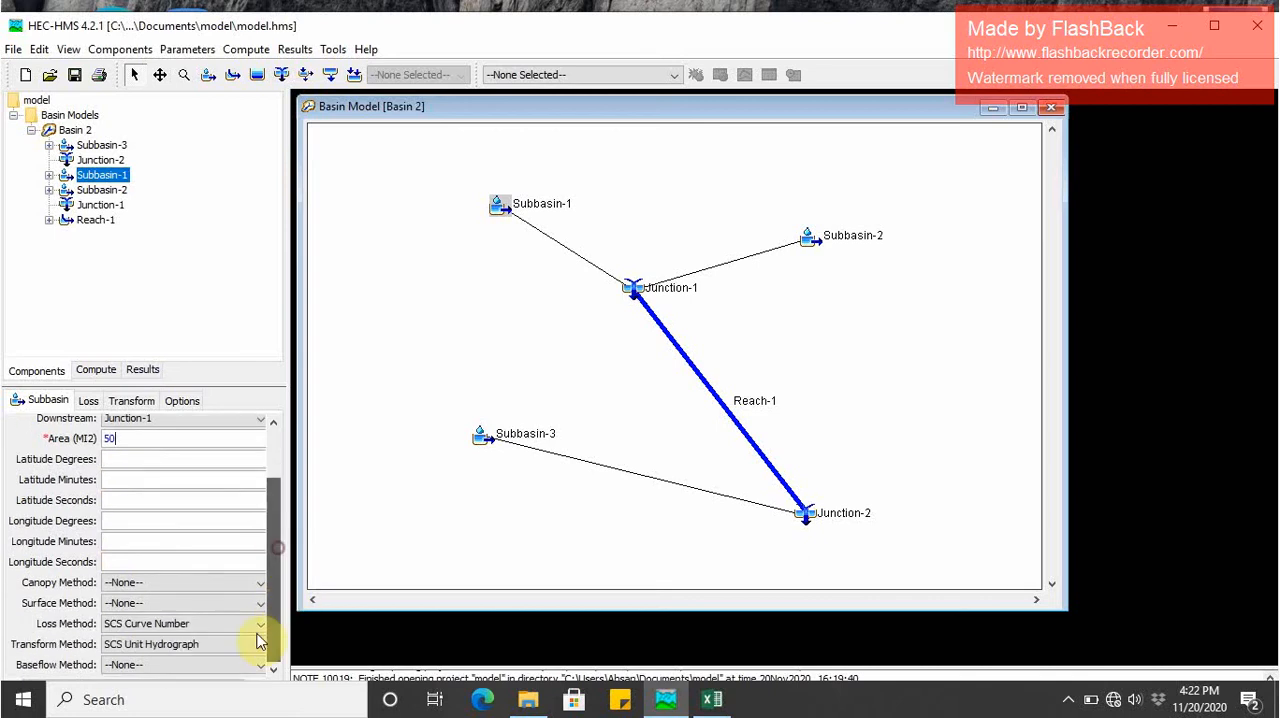
left_click(140, 664)
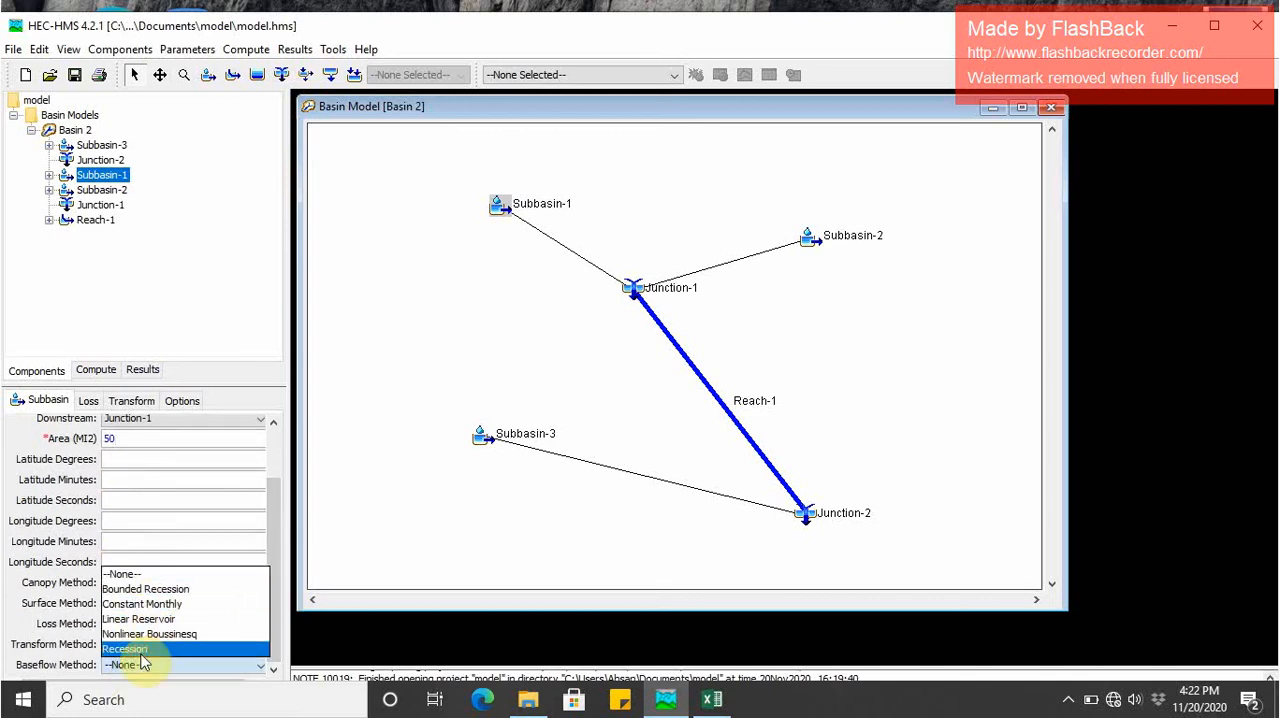
left_click(135, 649)
left_click(118, 548)
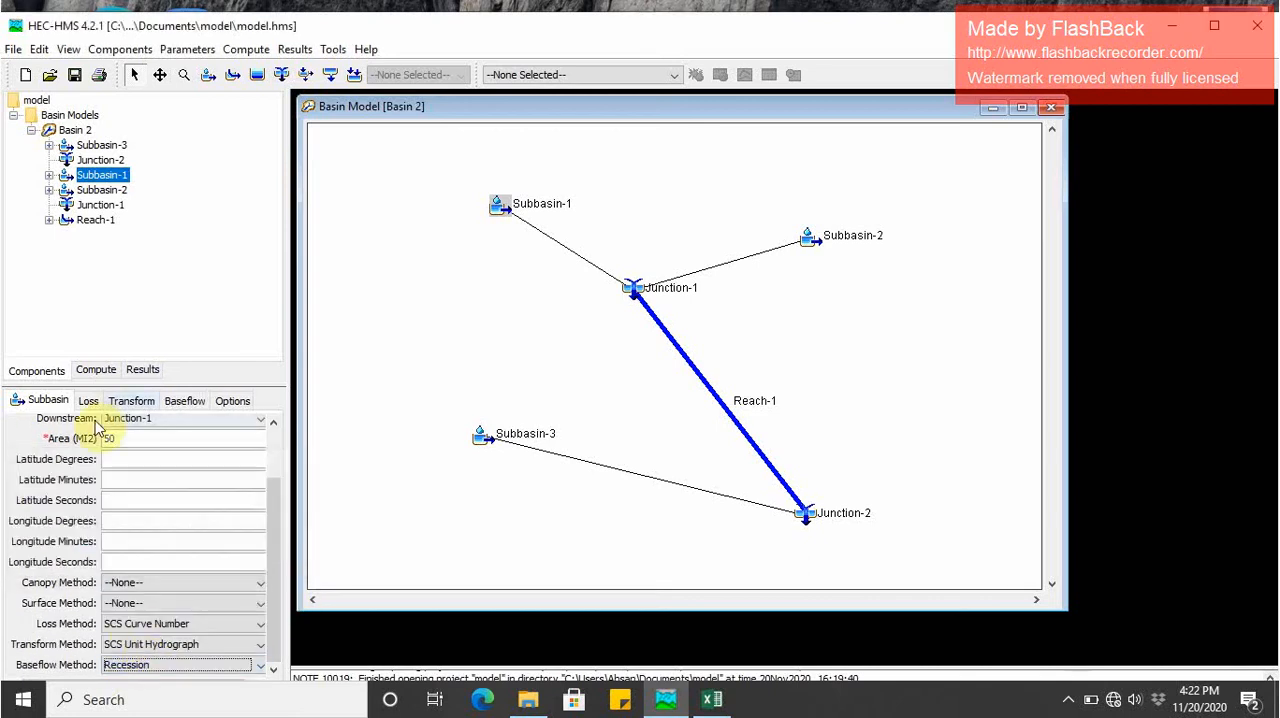
- Enter Subbasin-1's initial abstraction and curve number 70 for the loss method, and set its transform lag time to 36 minutes
left_click(88, 400)
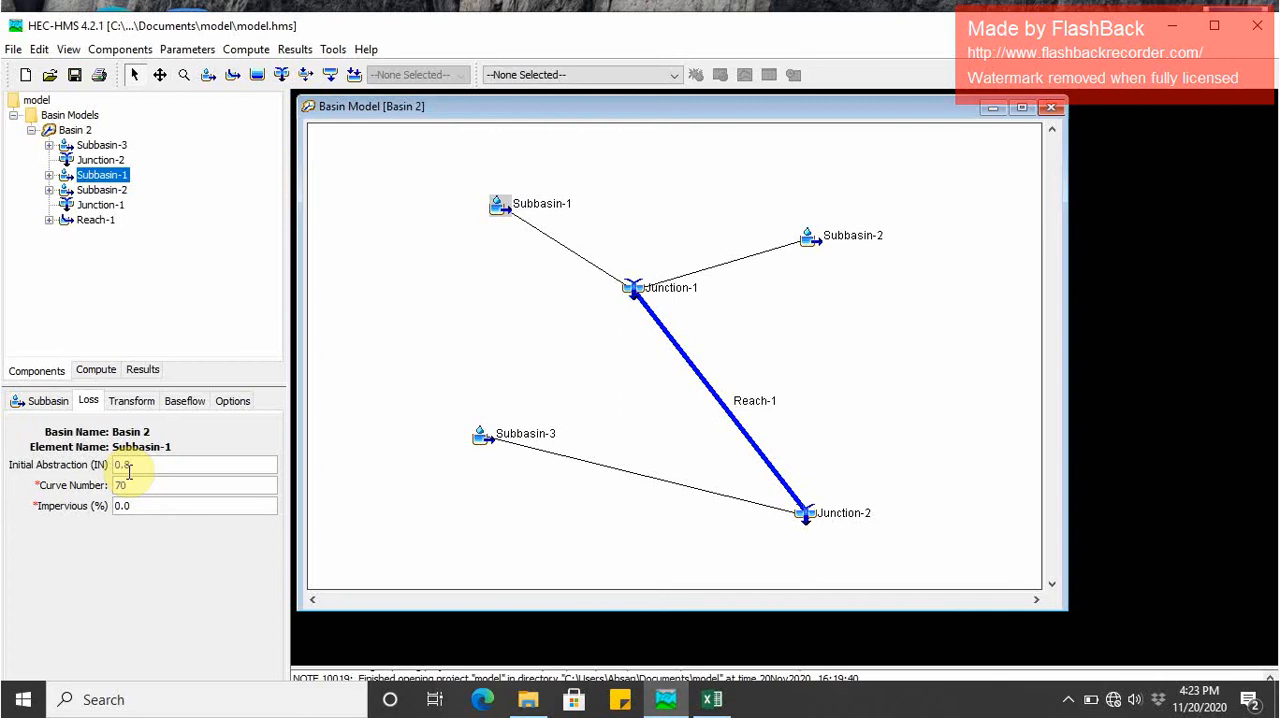
left_click(131, 400)
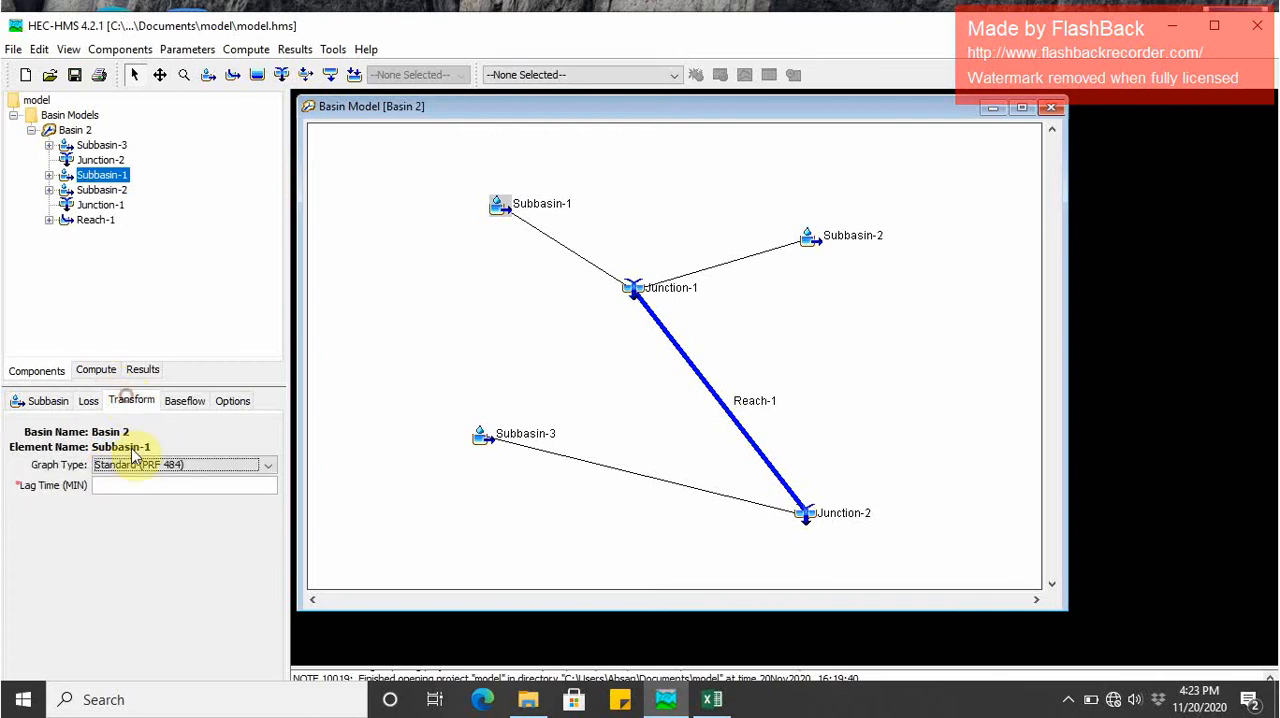
left_click(127, 484)
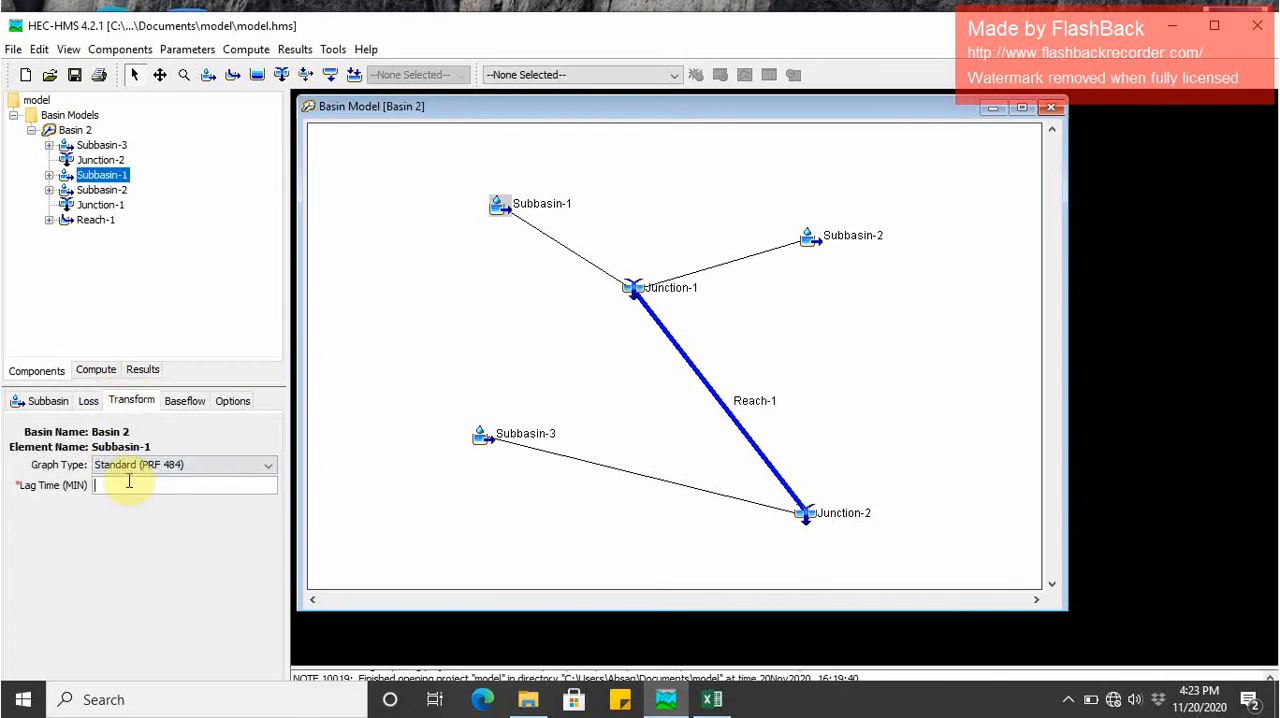
- Set Subbasin-1's baseflow to an initial discharge of 5 CFS, recession constant 1 and ratio to peak 0.1, and check its options
left_click(184, 401)
left_click(147, 485)
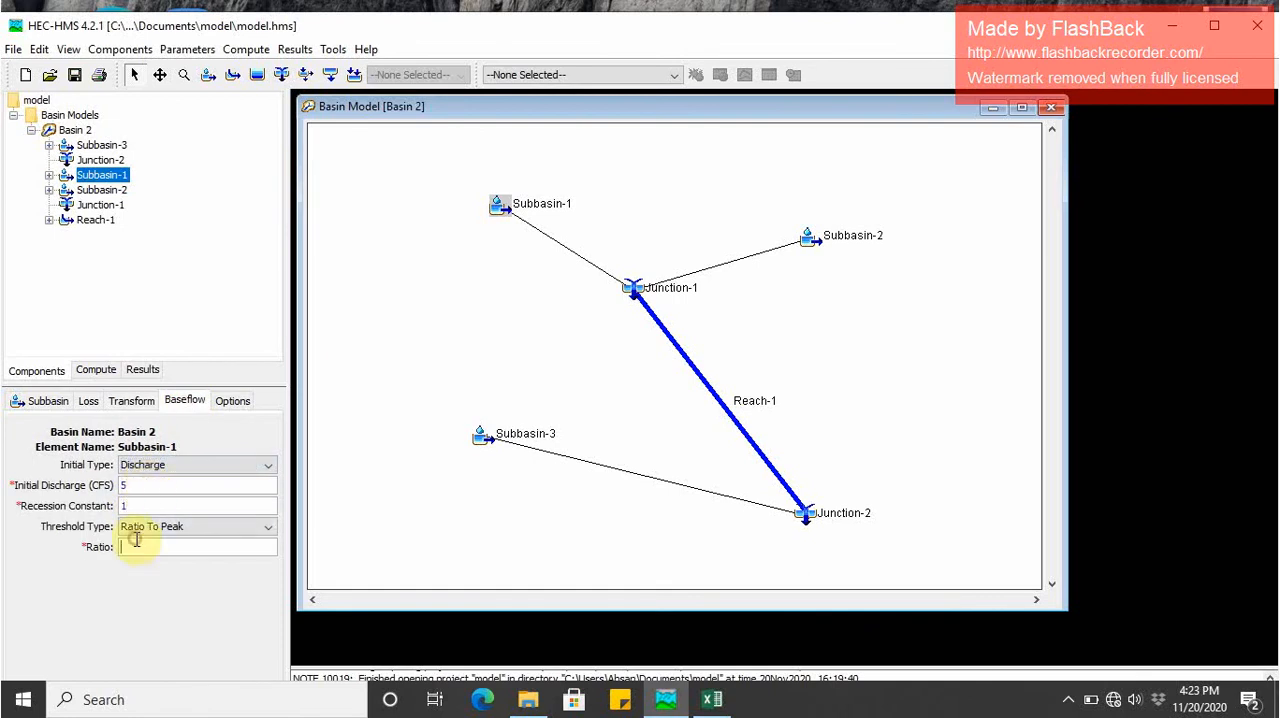
left_click(230, 401)
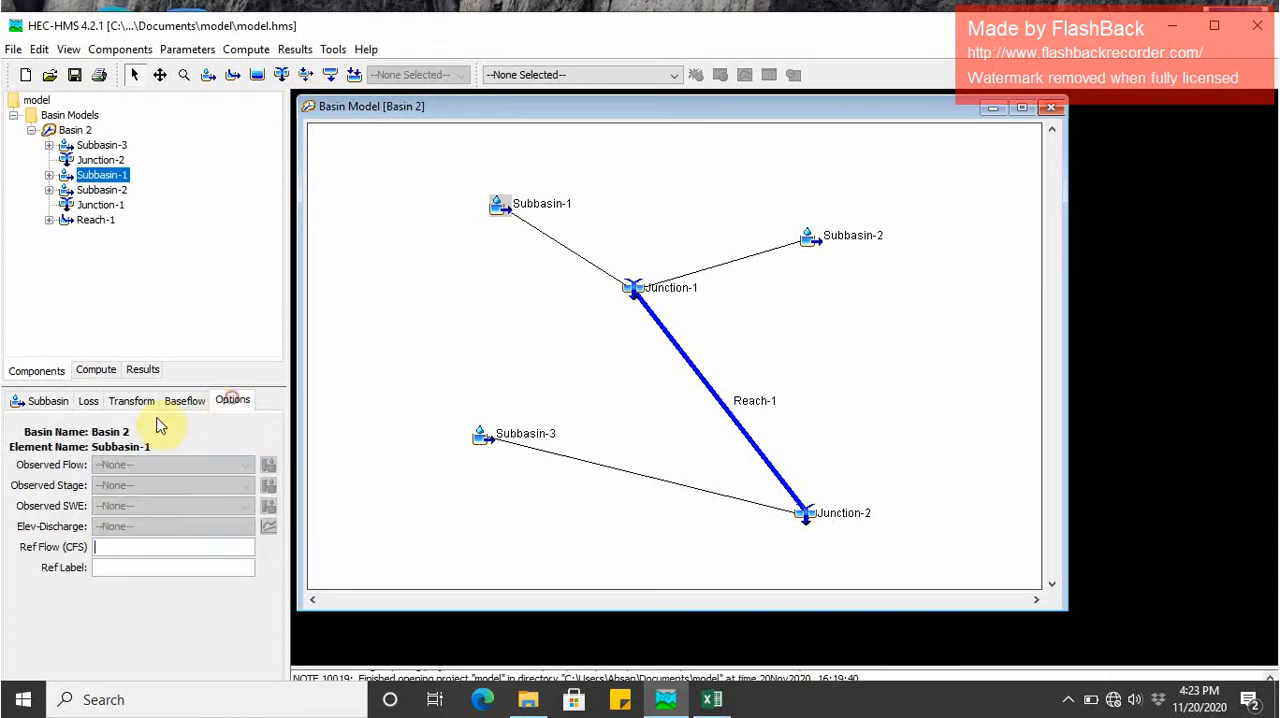
- Look up the Sub-2 area and curve number in the Excel sheet and set Subbasin-2's area to 40 MI2 in HEC-HMS
left_click(97, 190)
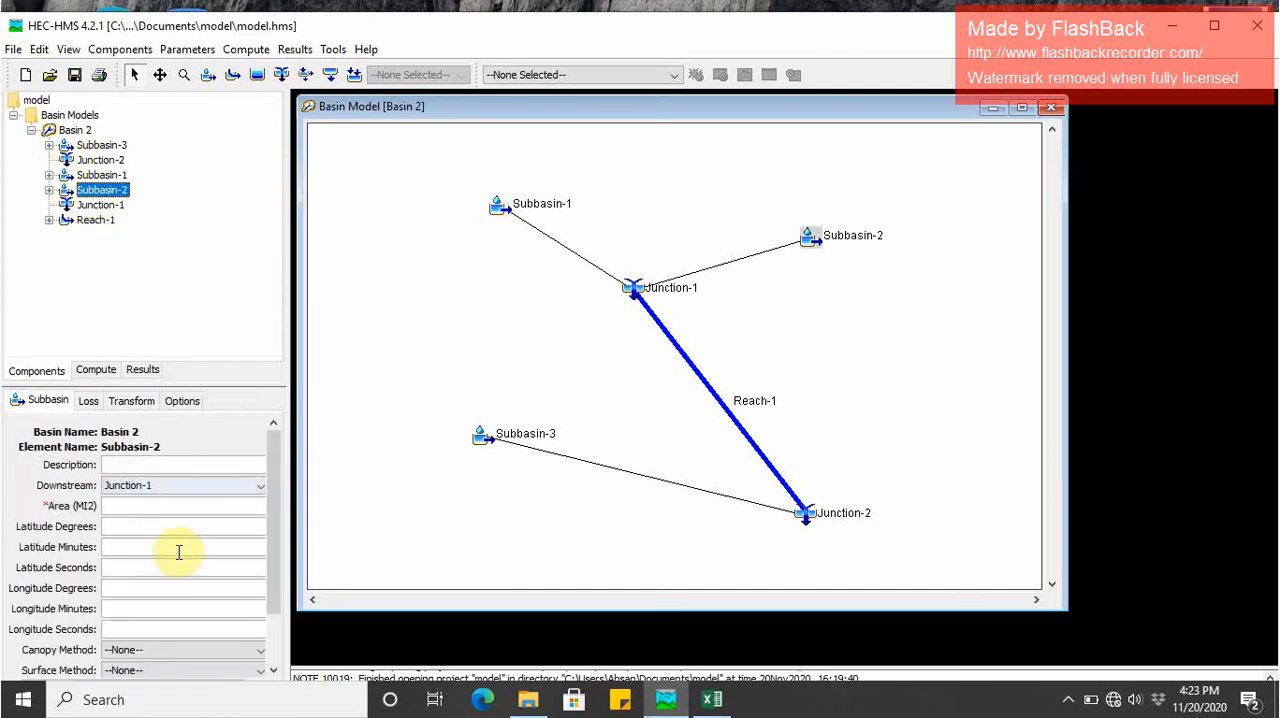
left_click(712, 700)
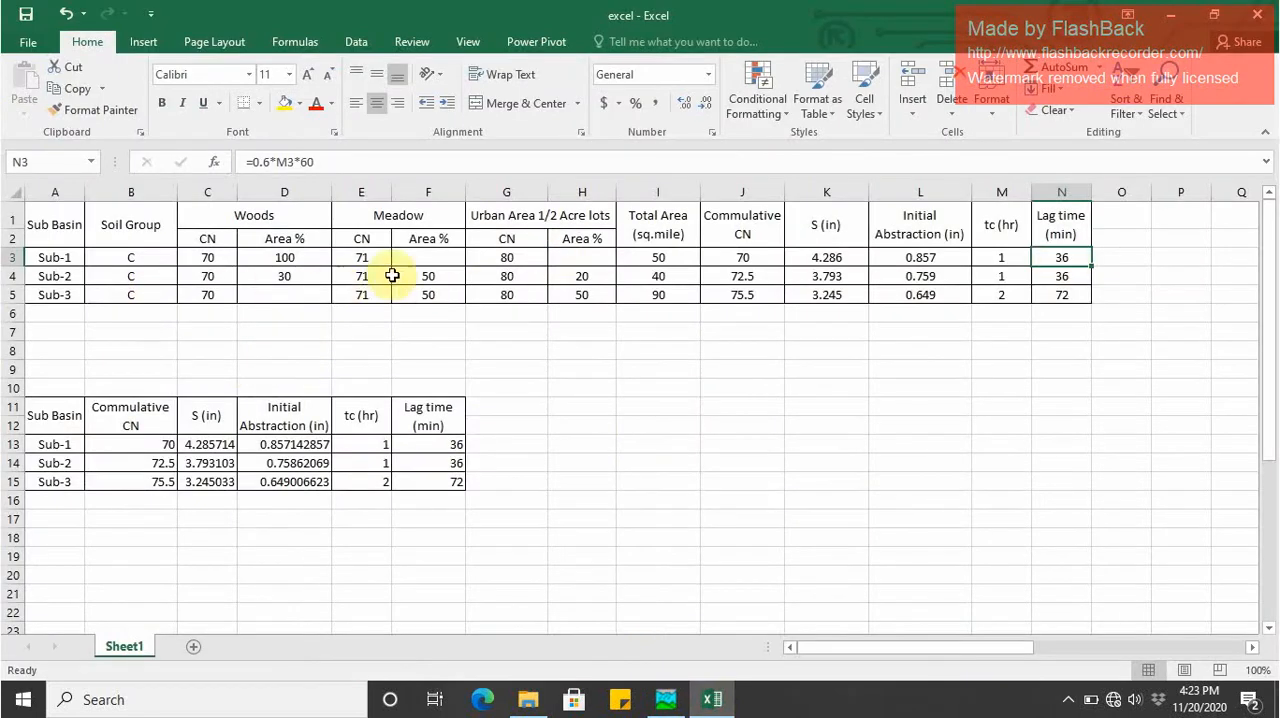
left_click(738, 259)
left_click(665, 277)
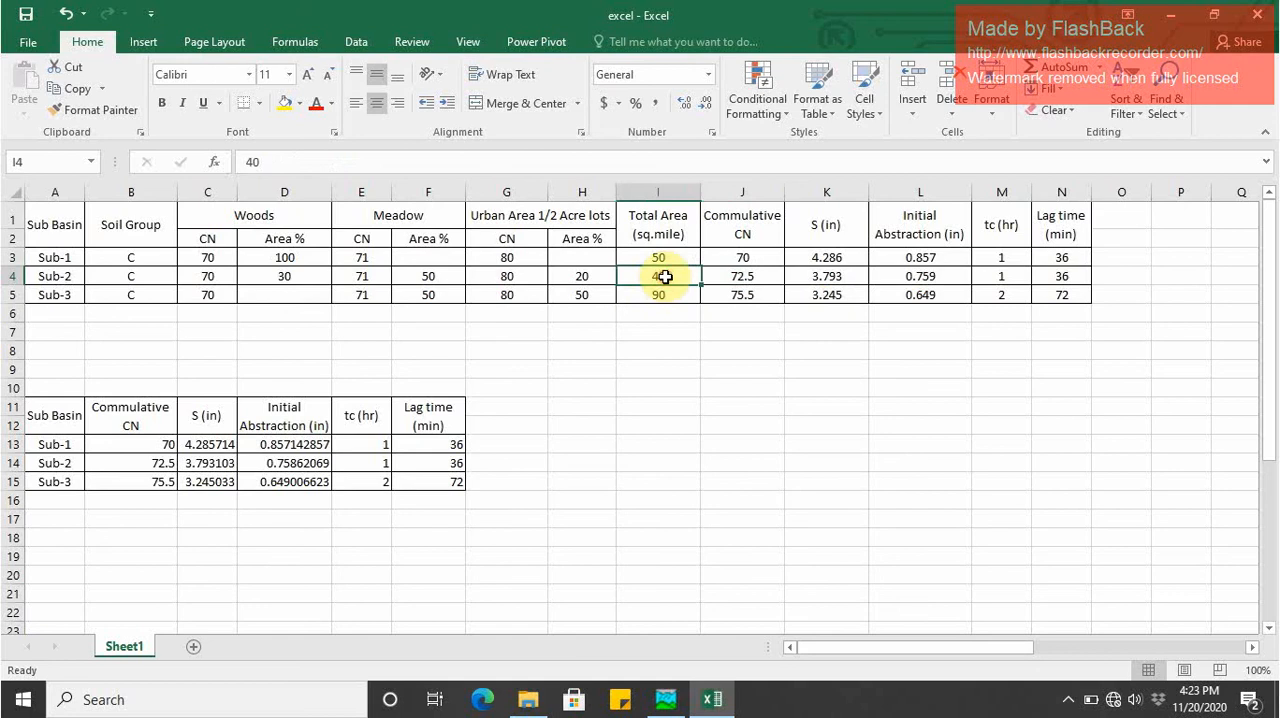
left_click(759, 278)
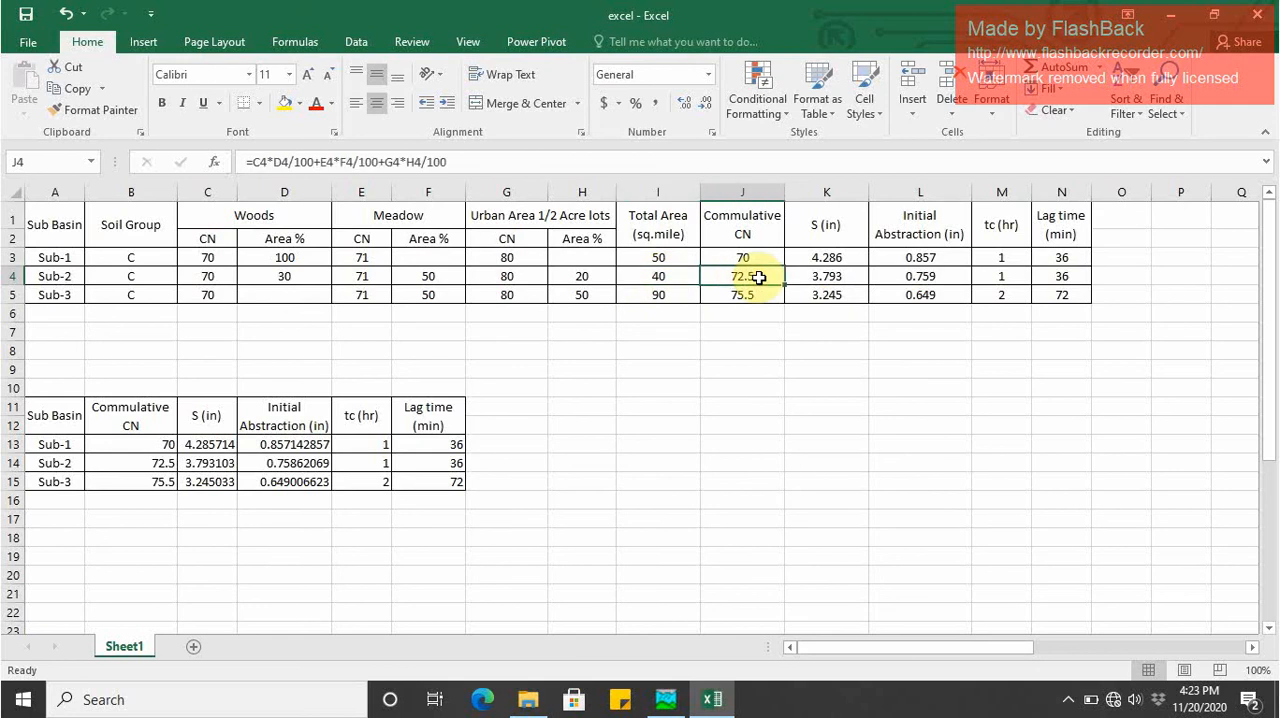
key("Right")
left_click(665, 699)
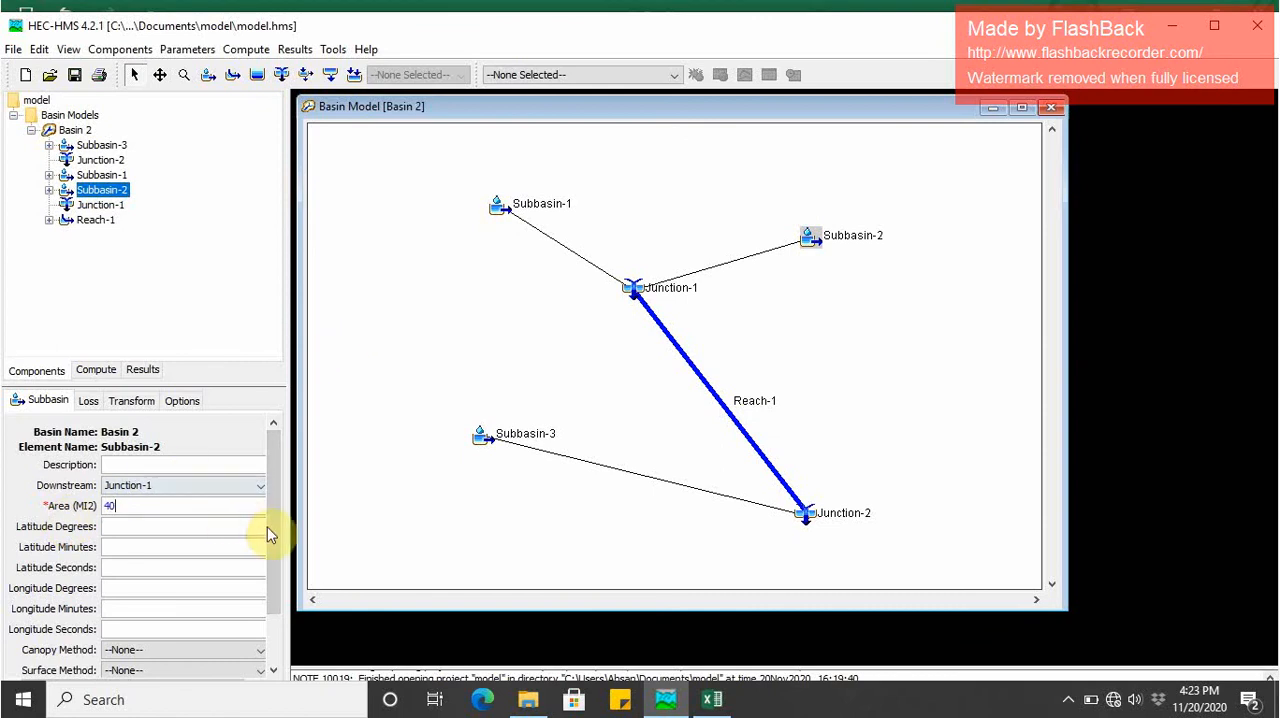
left_click_drag(271, 531, 267, 607)
- Set Subbasin-2's curve number to 72.5 and copy the Sub-2 initial abstraction from the Excel sheet for its loss settings
left_click(88, 401)
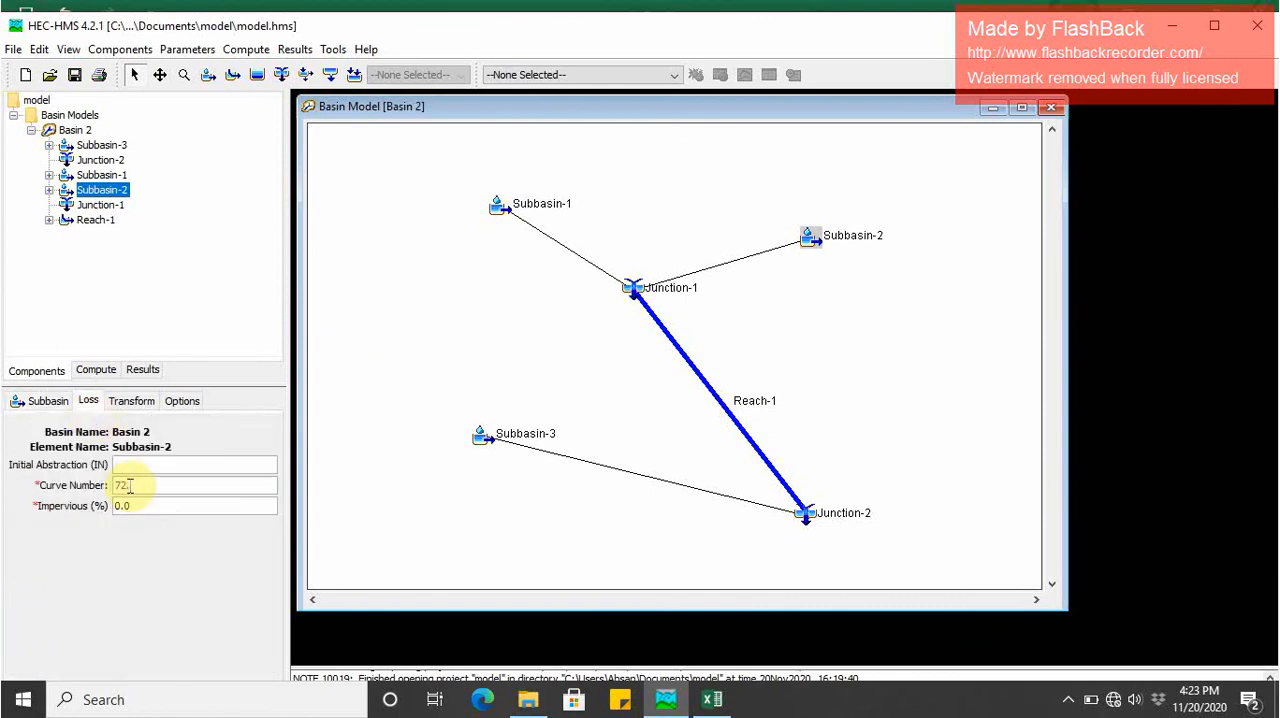
left_click(712, 699)
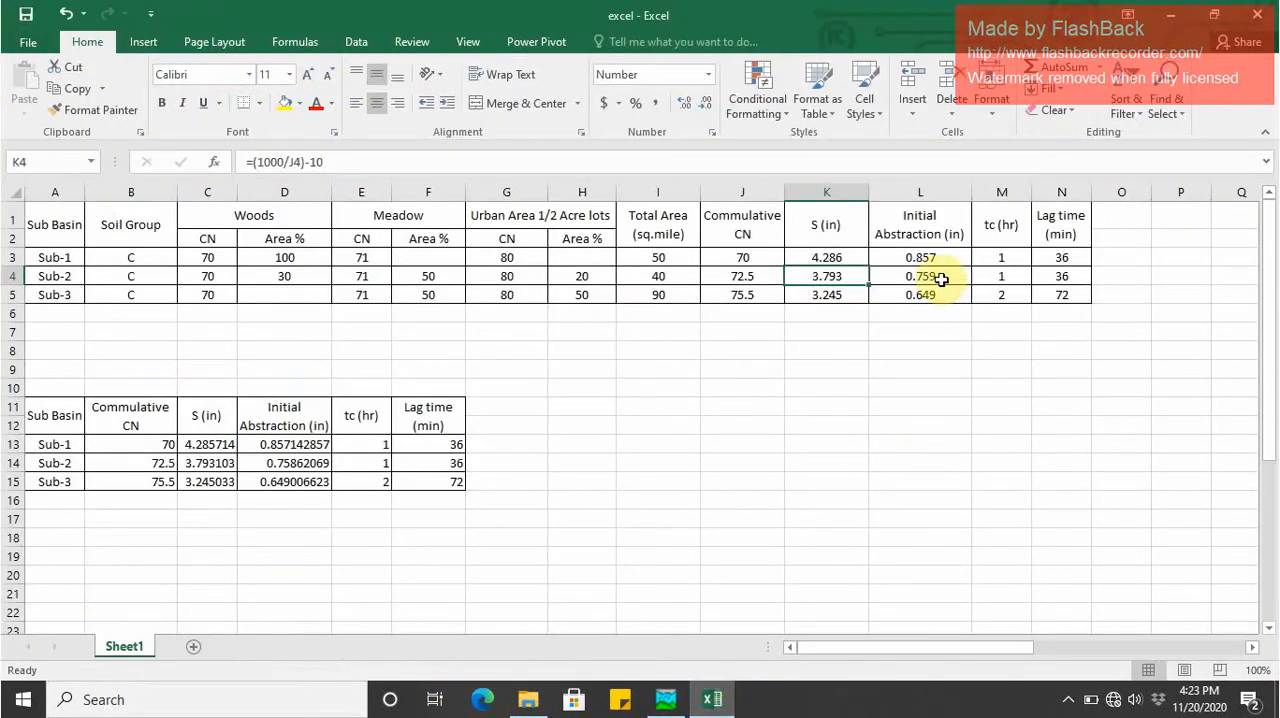
left_click(941, 280)
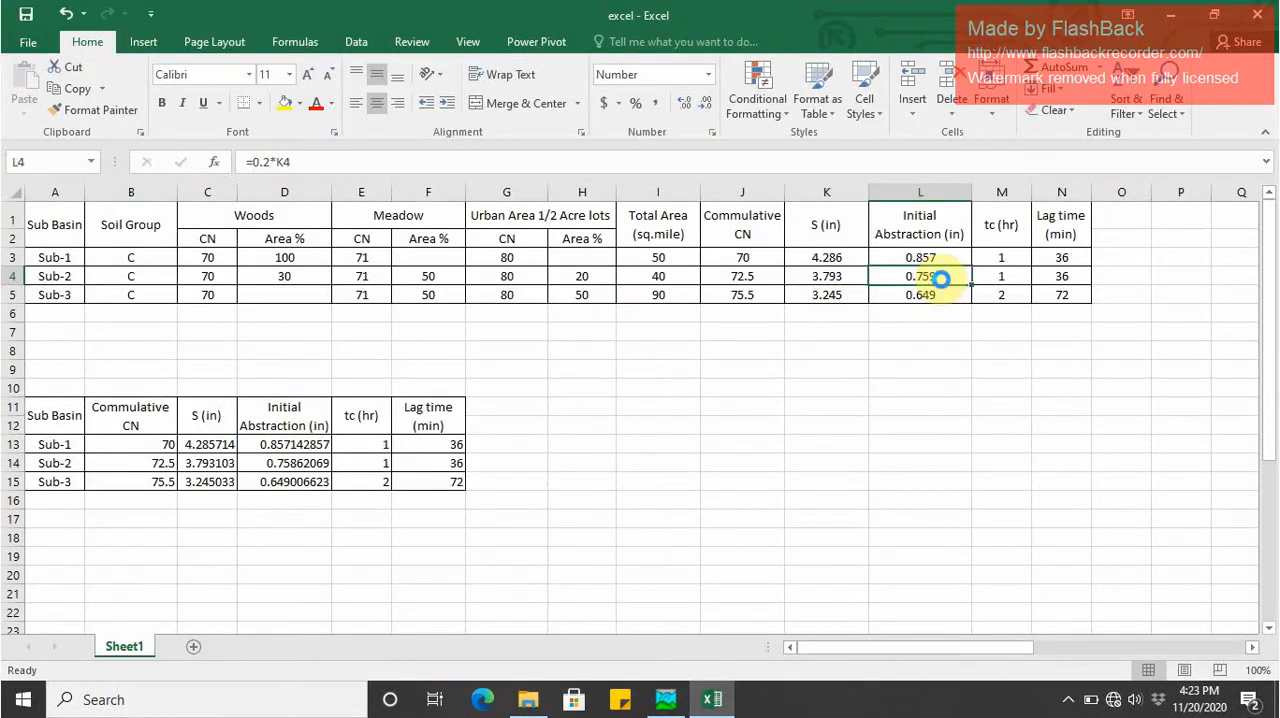
key("ctrl+c")
left_click(665, 699)
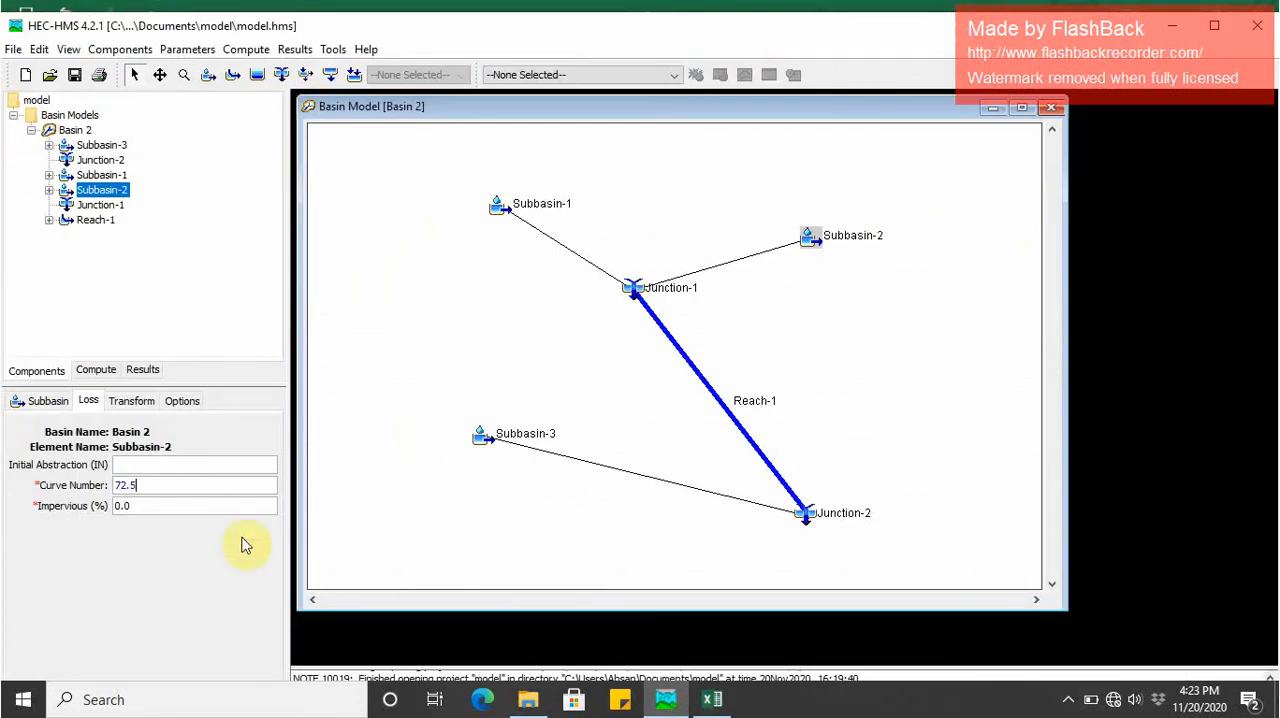
left_click(205, 458)
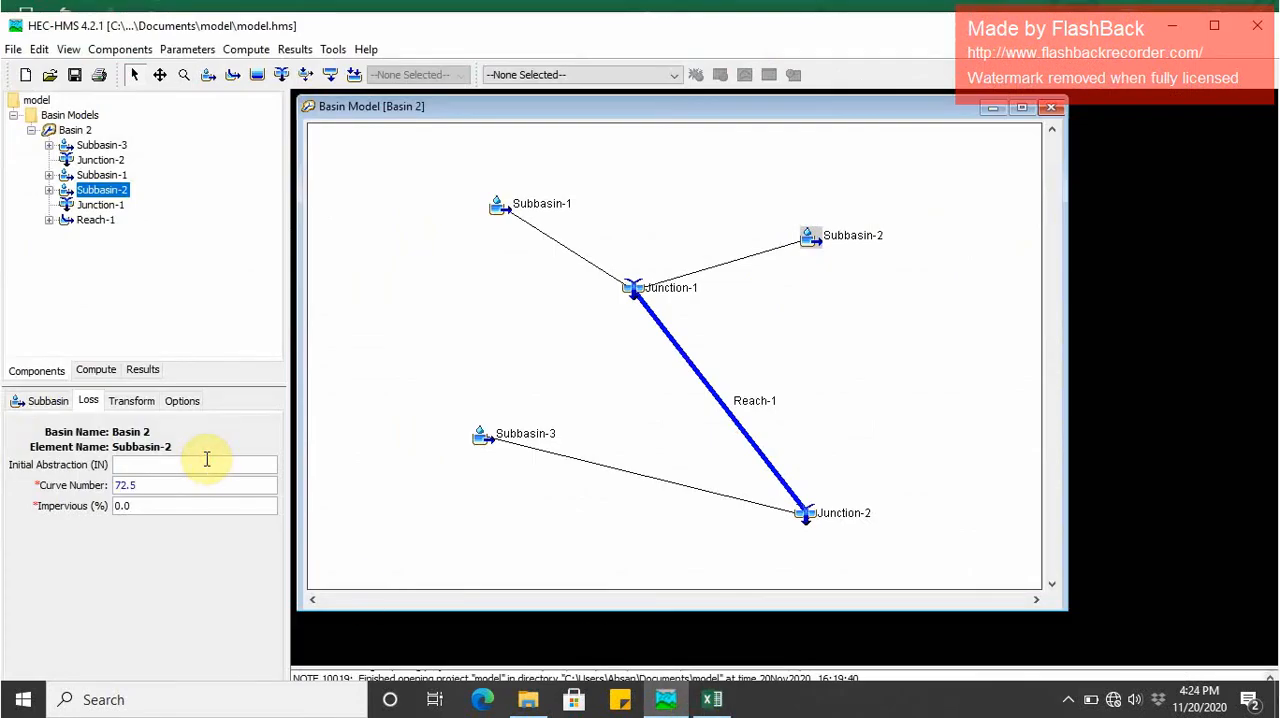
- Set Subbasin-2's lag time to 36 minutes and change its baseflow method to Recession
left_click(131, 401)
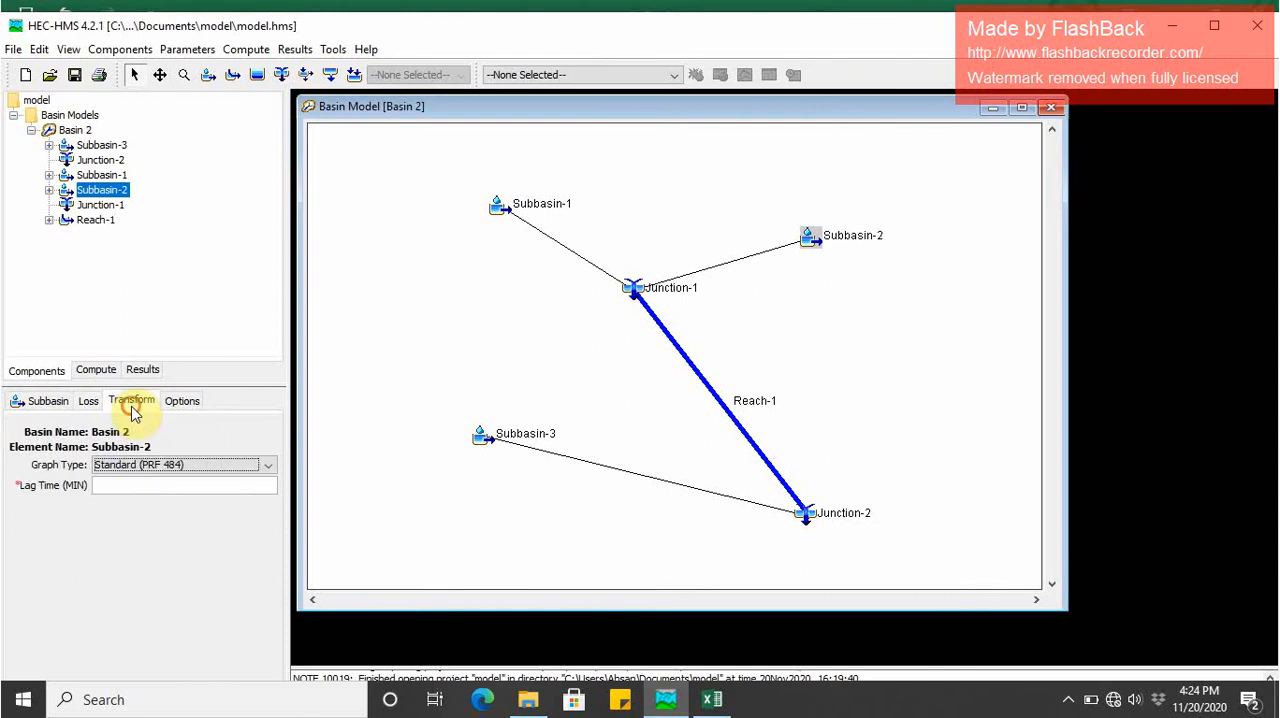
left_click(153, 484)
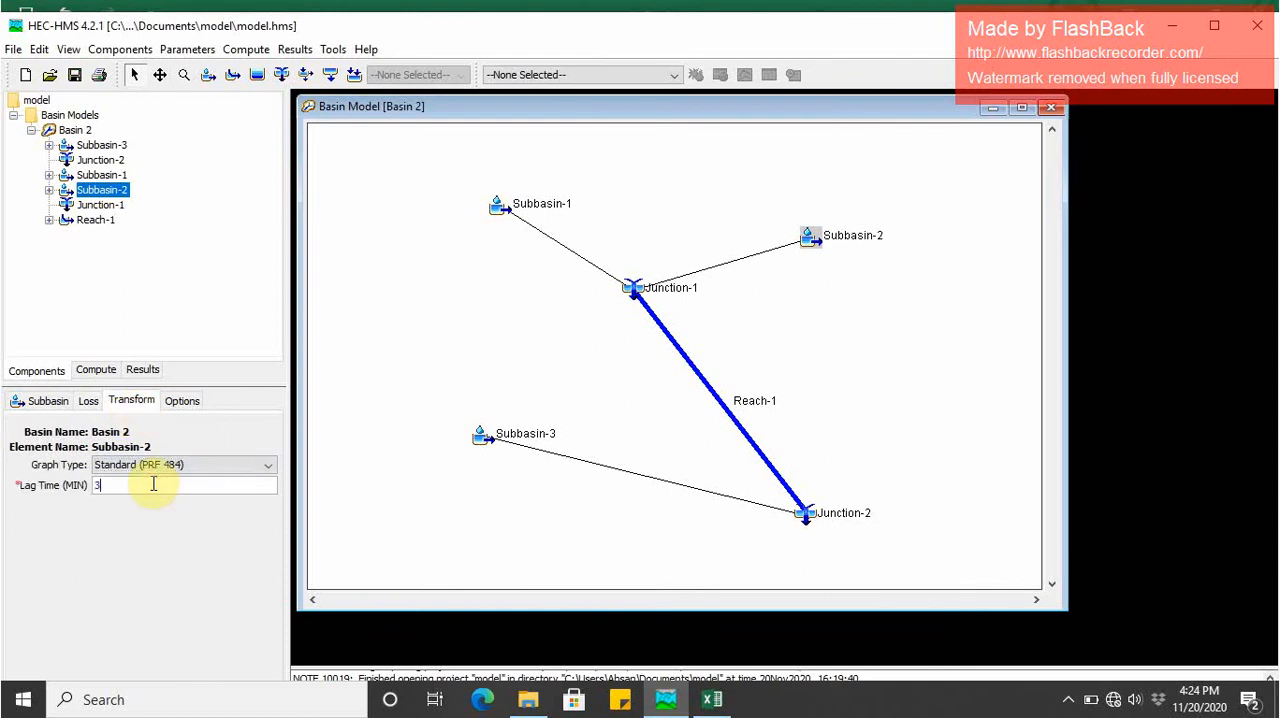
left_click(48, 401)
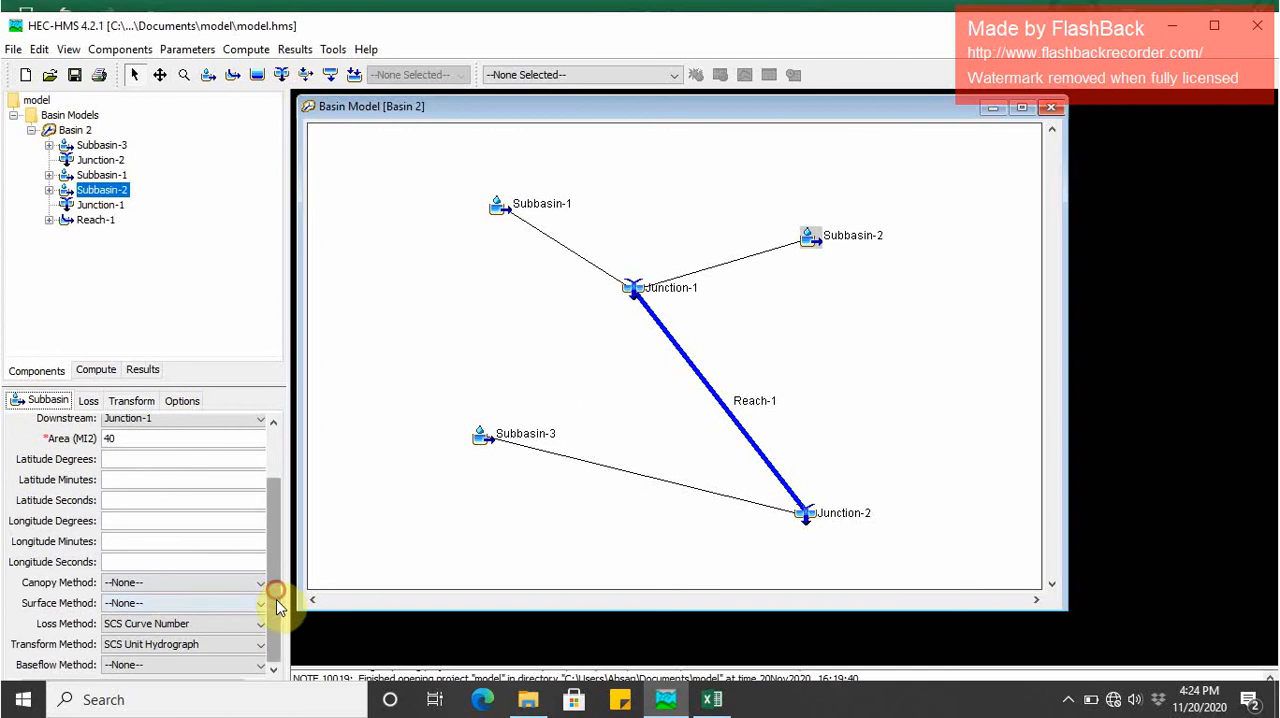
left_click(166, 667)
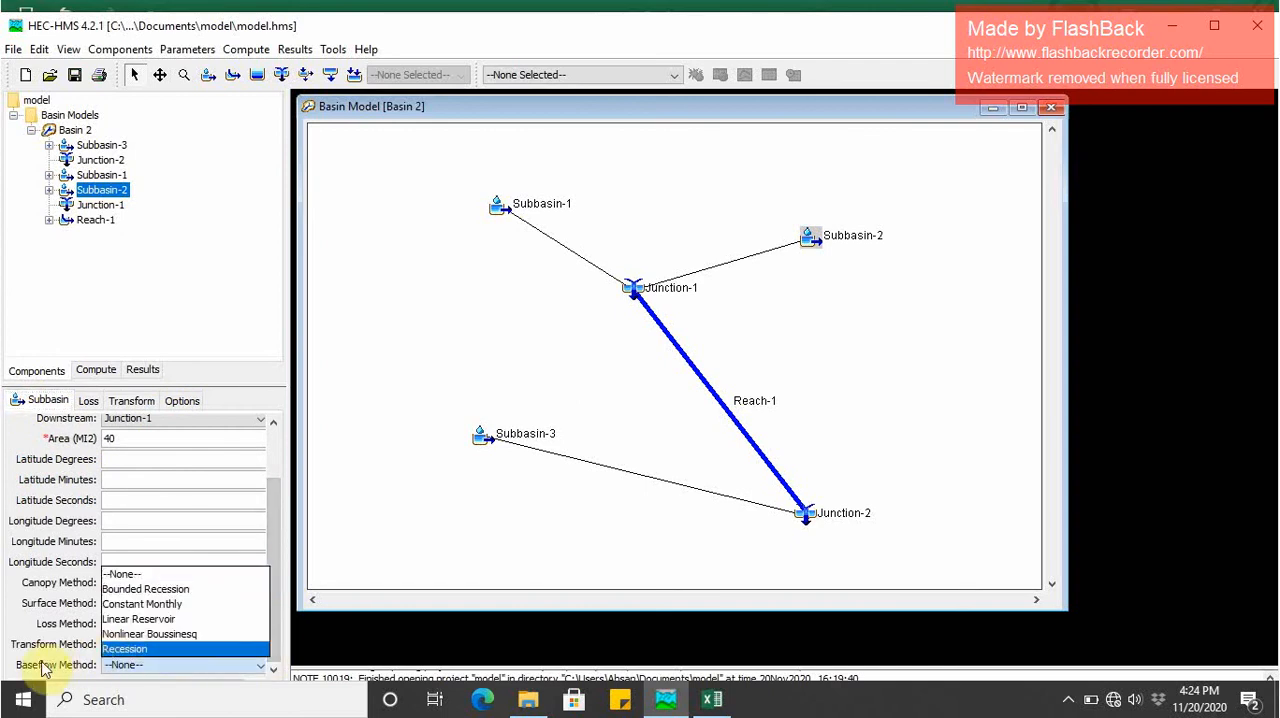
left_click(146, 650)
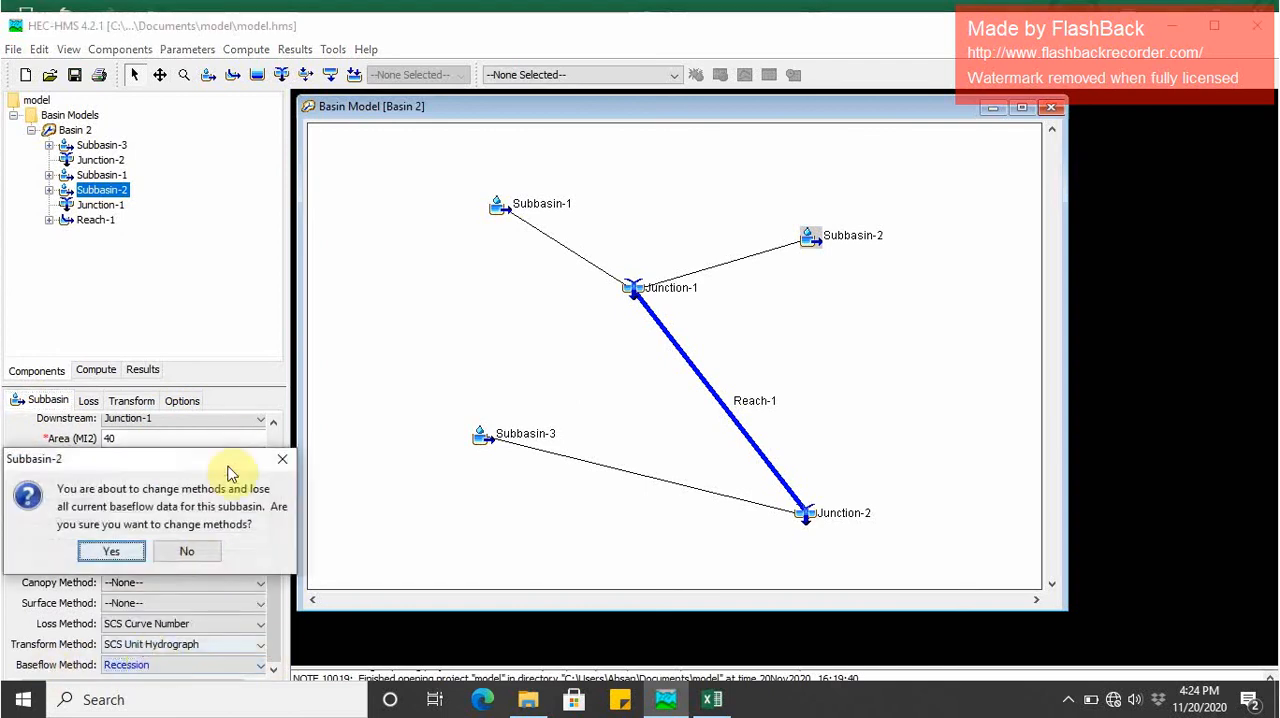
left_click(109, 549)
- Enter Subbasin-2's baseflow values: initial discharge 5 CFS, recession constant 1 and the ratio to peak
left_click(204, 408)
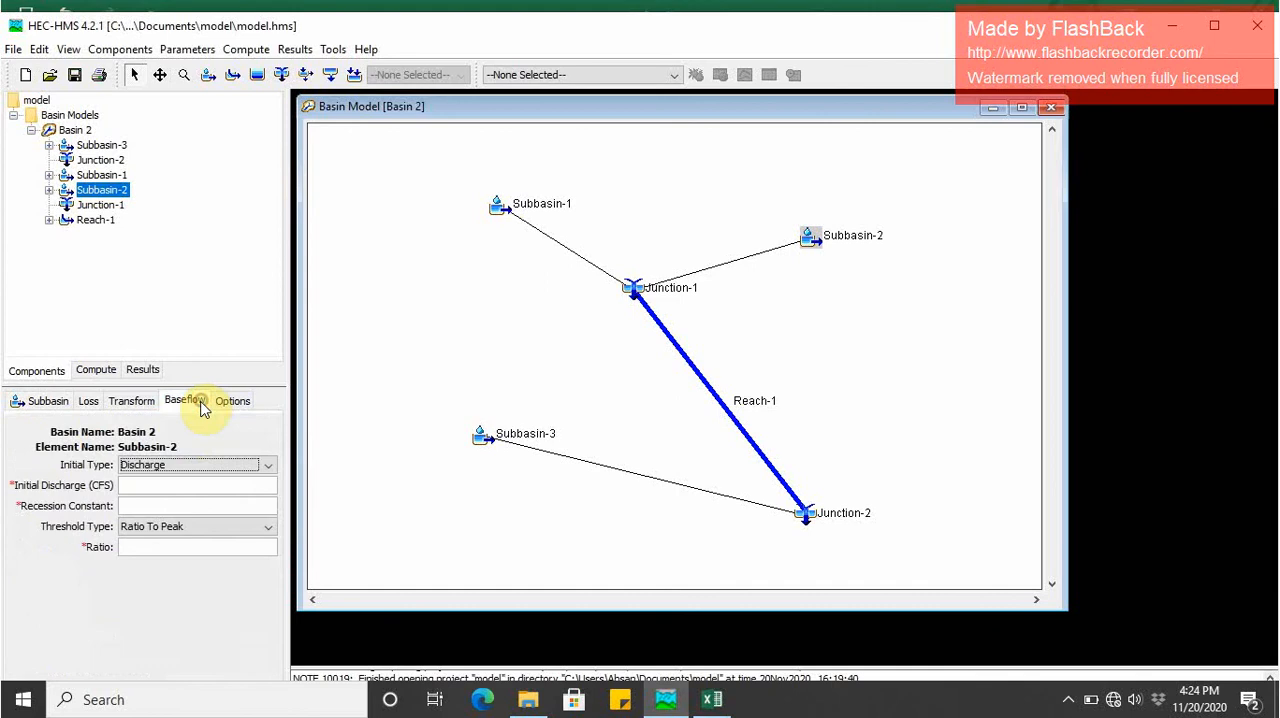
left_click(134, 484)
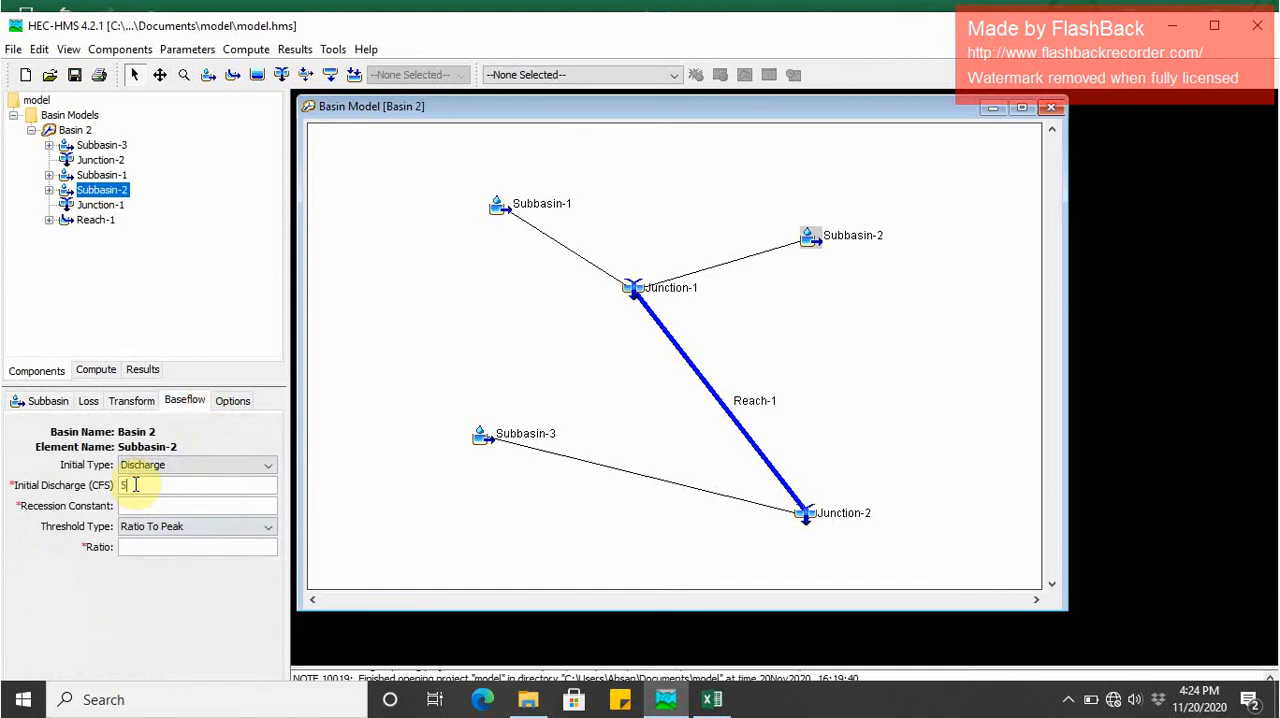
left_click(133, 508)
type("1")
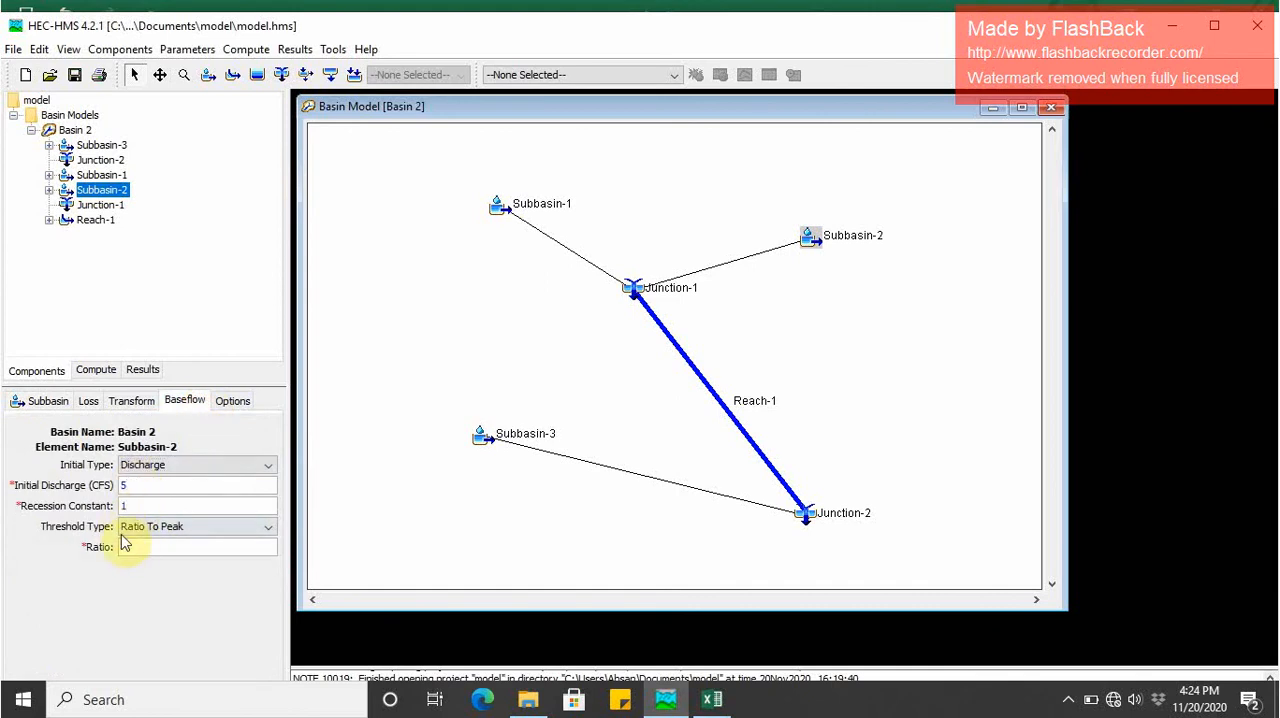
left_click(132, 544)
- Select Subbasin-3, switch to Excel to look up the Sub-3 area and curve number, and copy its initial abstraction
left_click(88, 150)
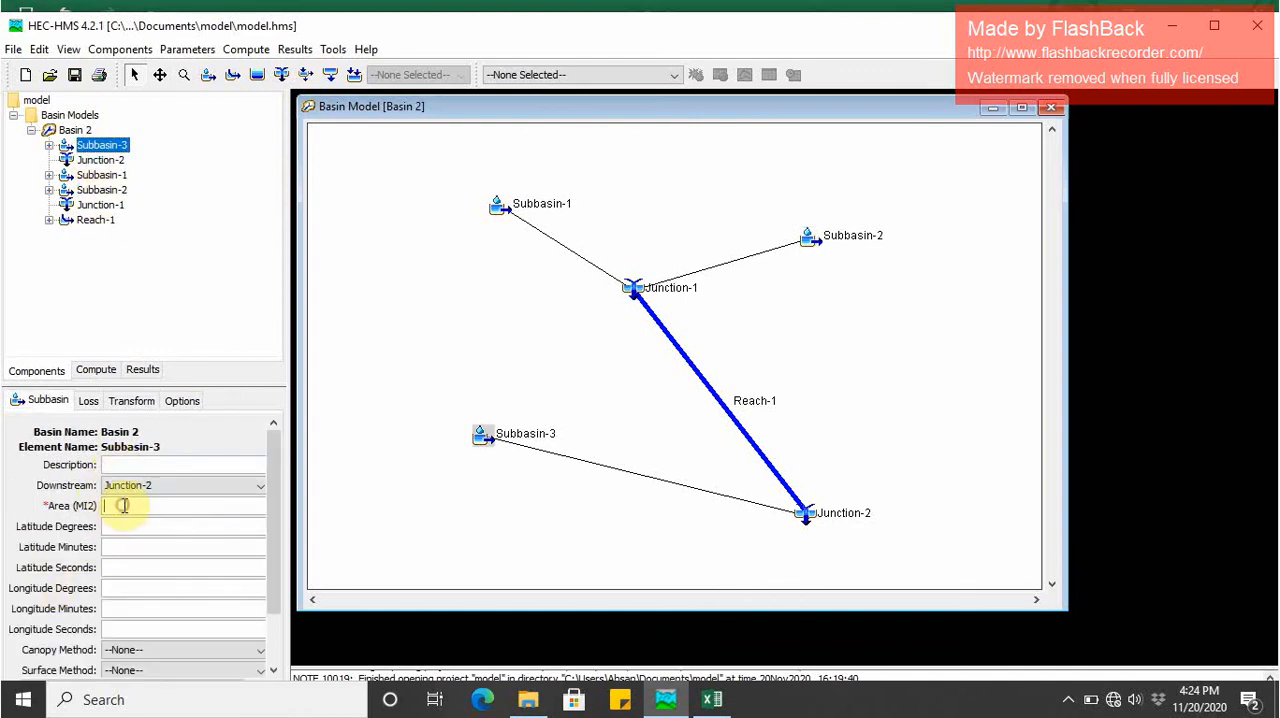
left_click(714, 699)
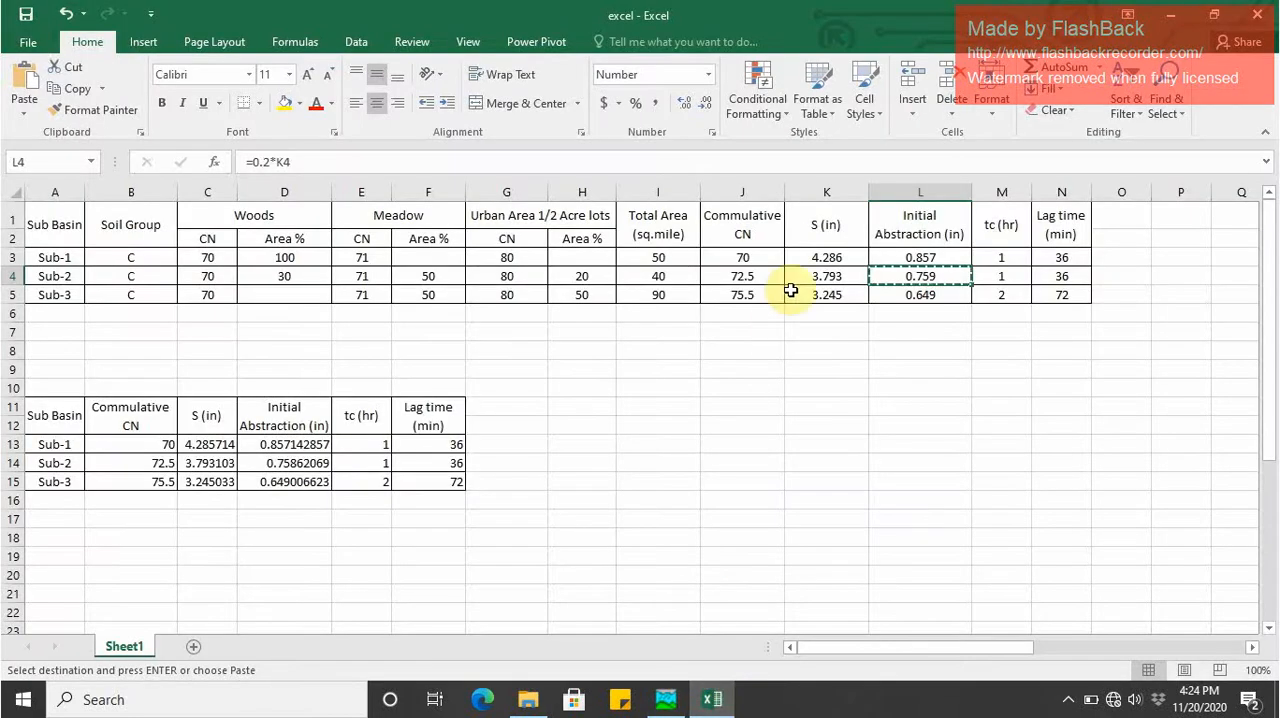
key("Escape")
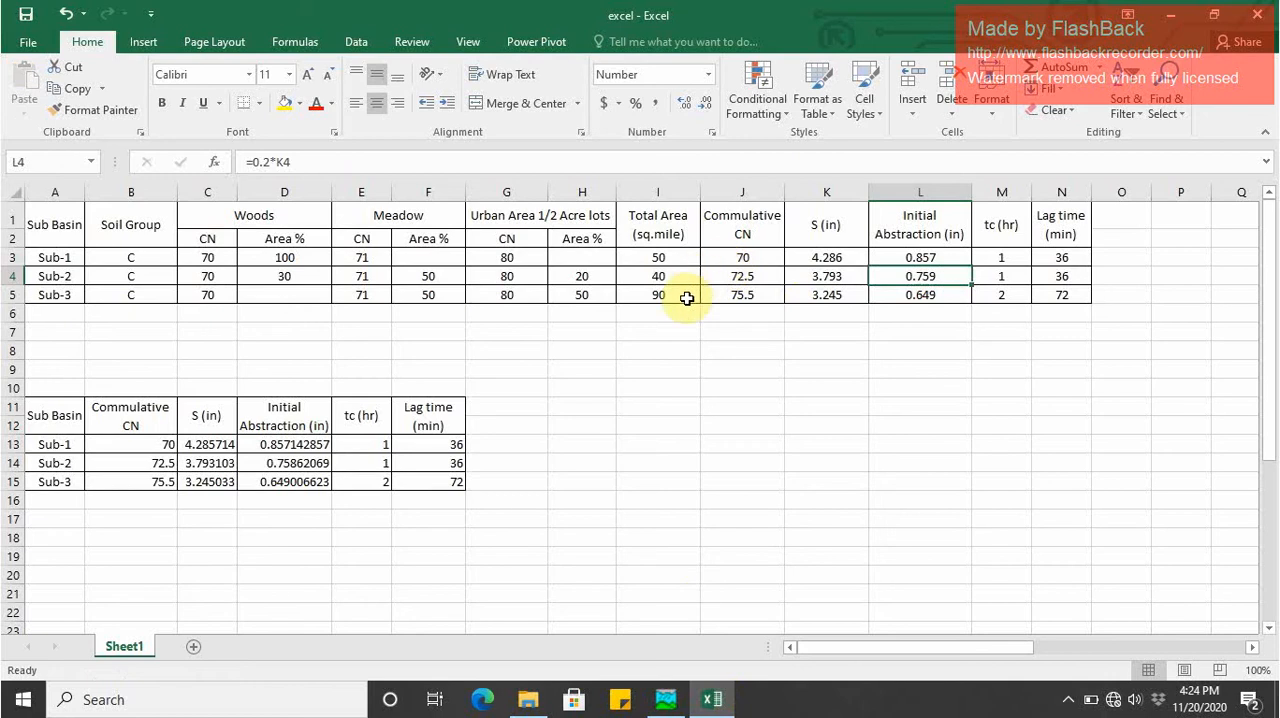
left_click(687, 298)
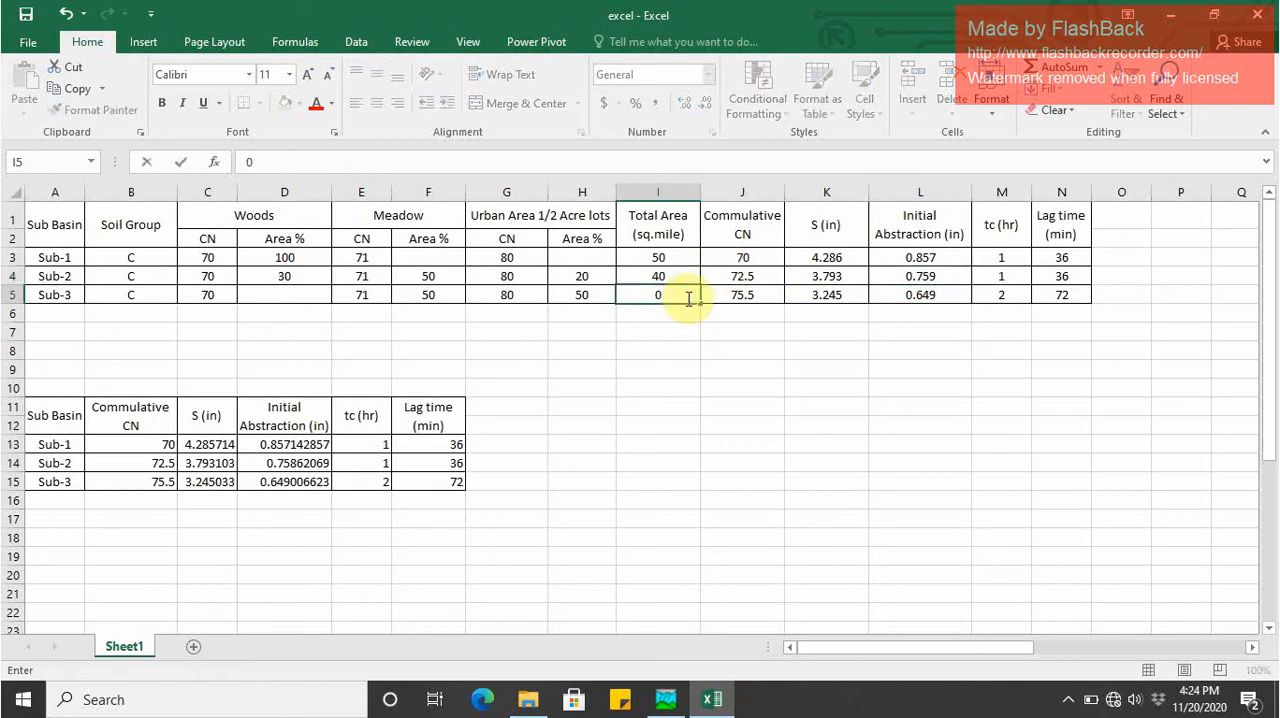
key("Tab")
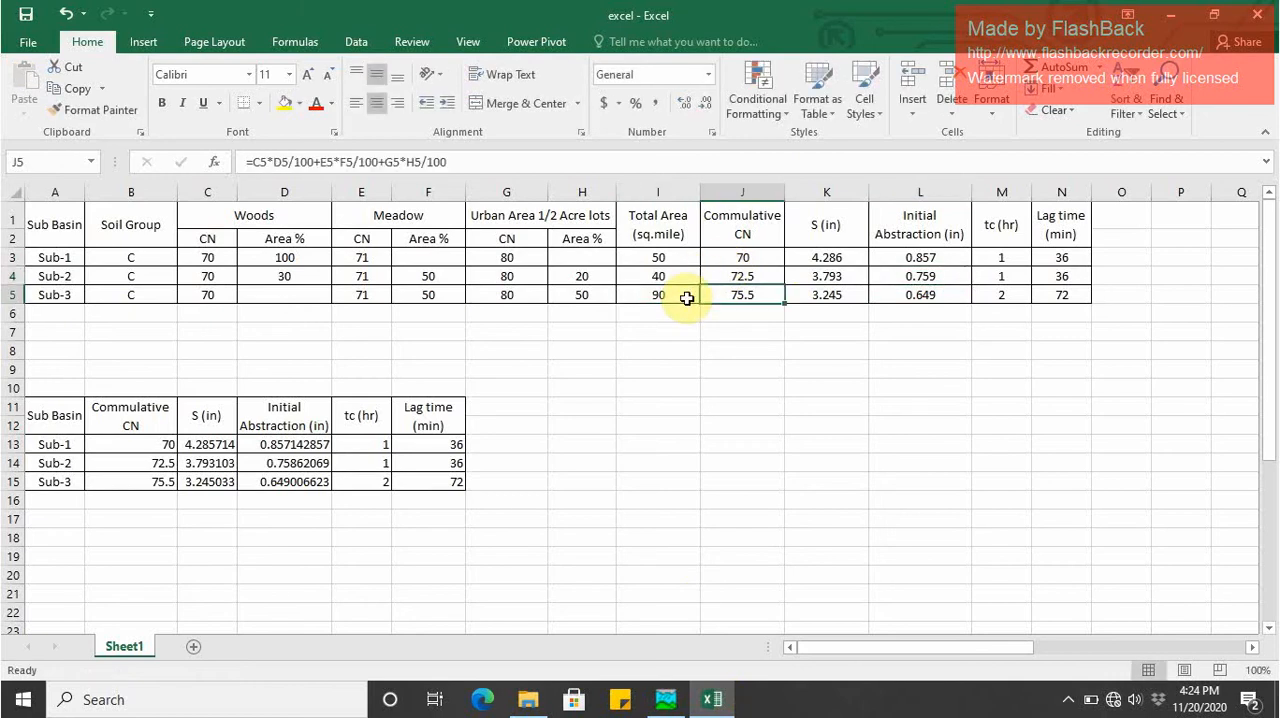
key("Tab")
key("Tab")
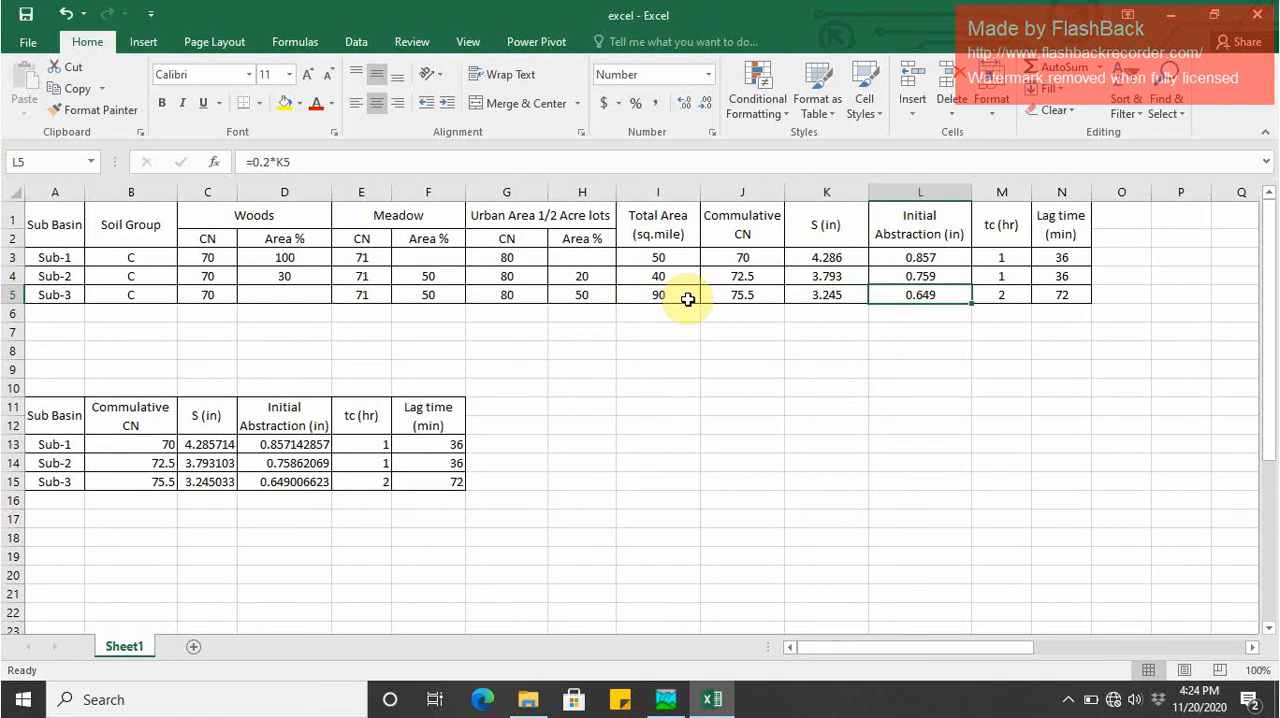
key("ctrl+c")
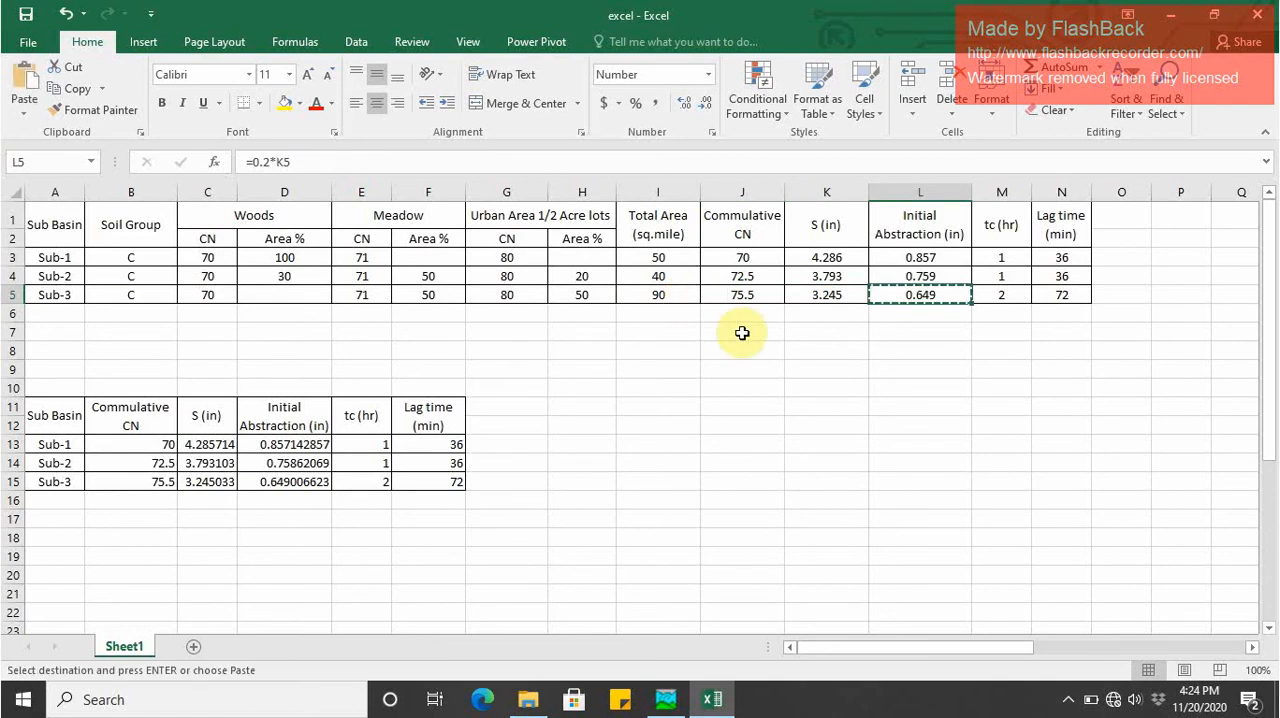
- Return to HEC-HMS, set Subbasin-3's area to 90 MI2 and change its baseflow method to Recession
left_click(668, 709)
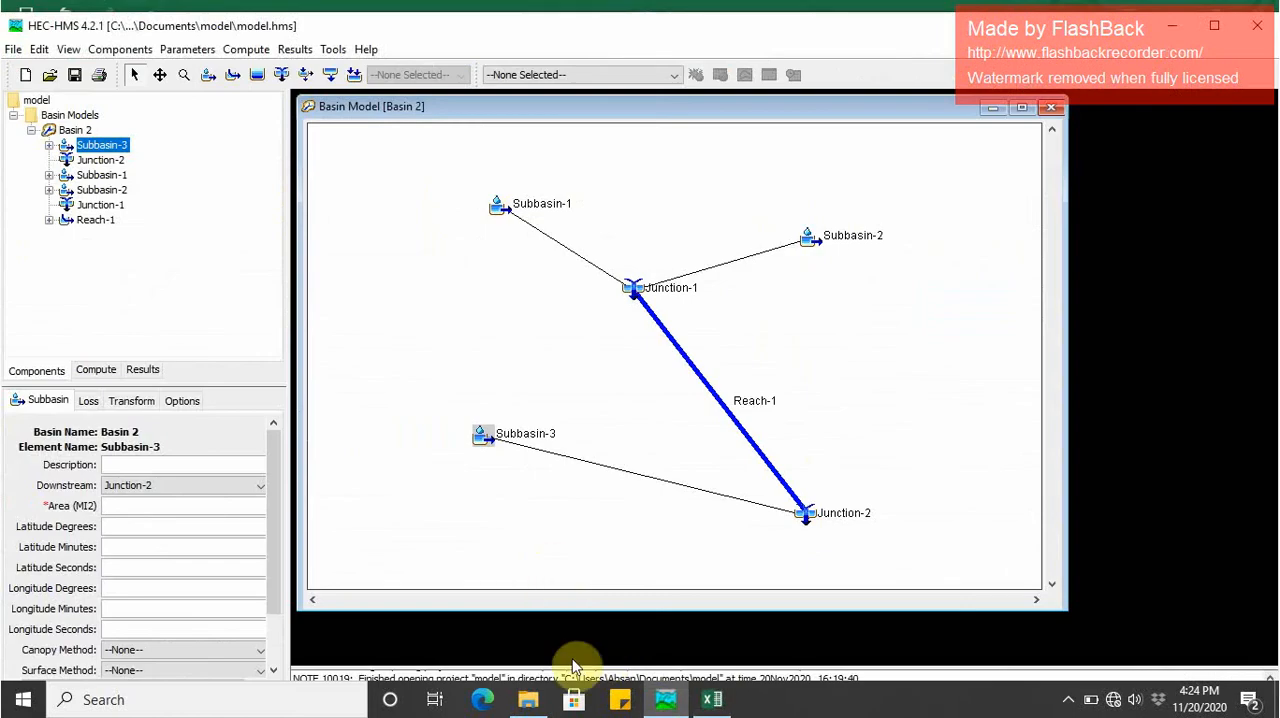
left_click(651, 709)
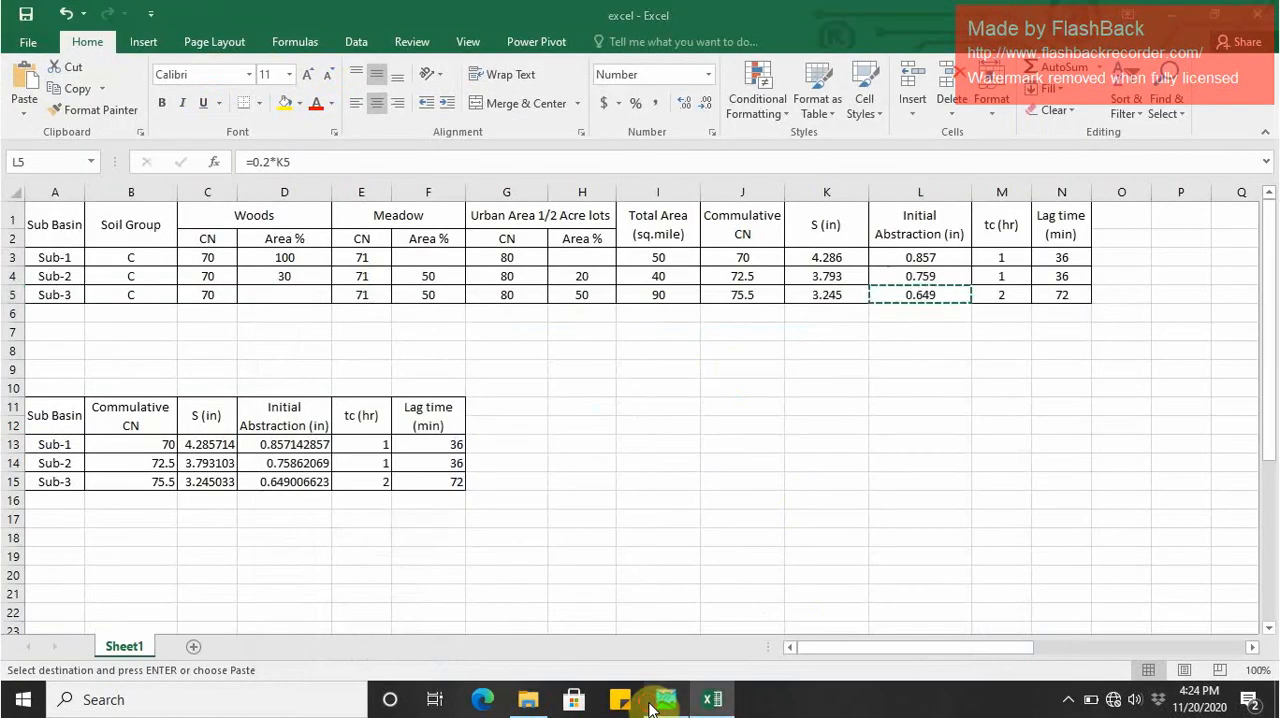
left_click(665, 702)
left_click(145, 510)
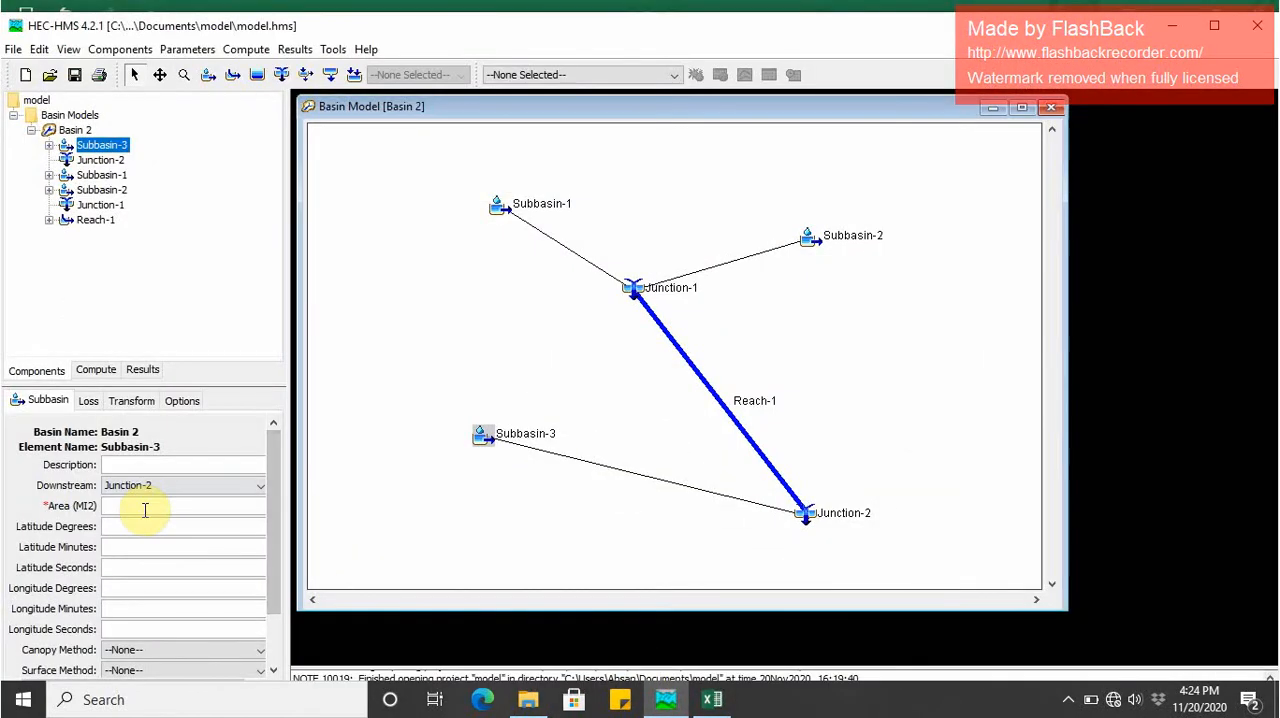
scroll(150, 590, "down", 1)
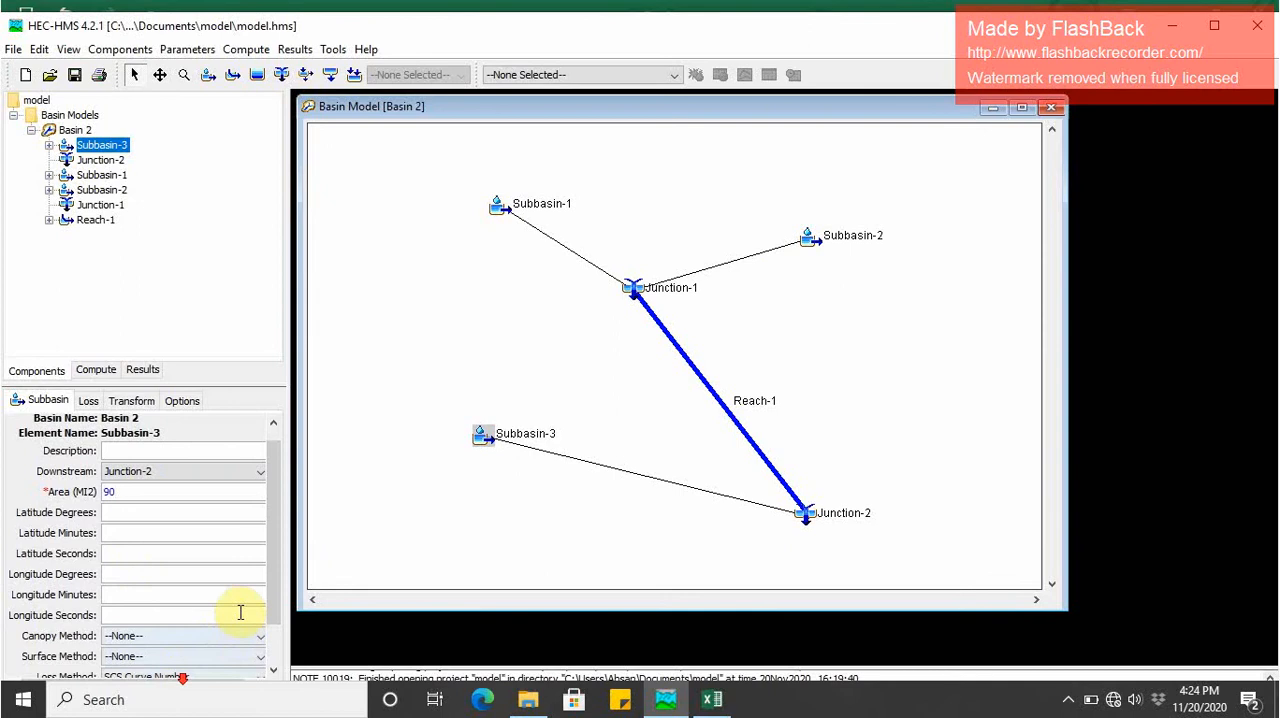
scroll(278, 600, "down", 4)
left_click(183, 665)
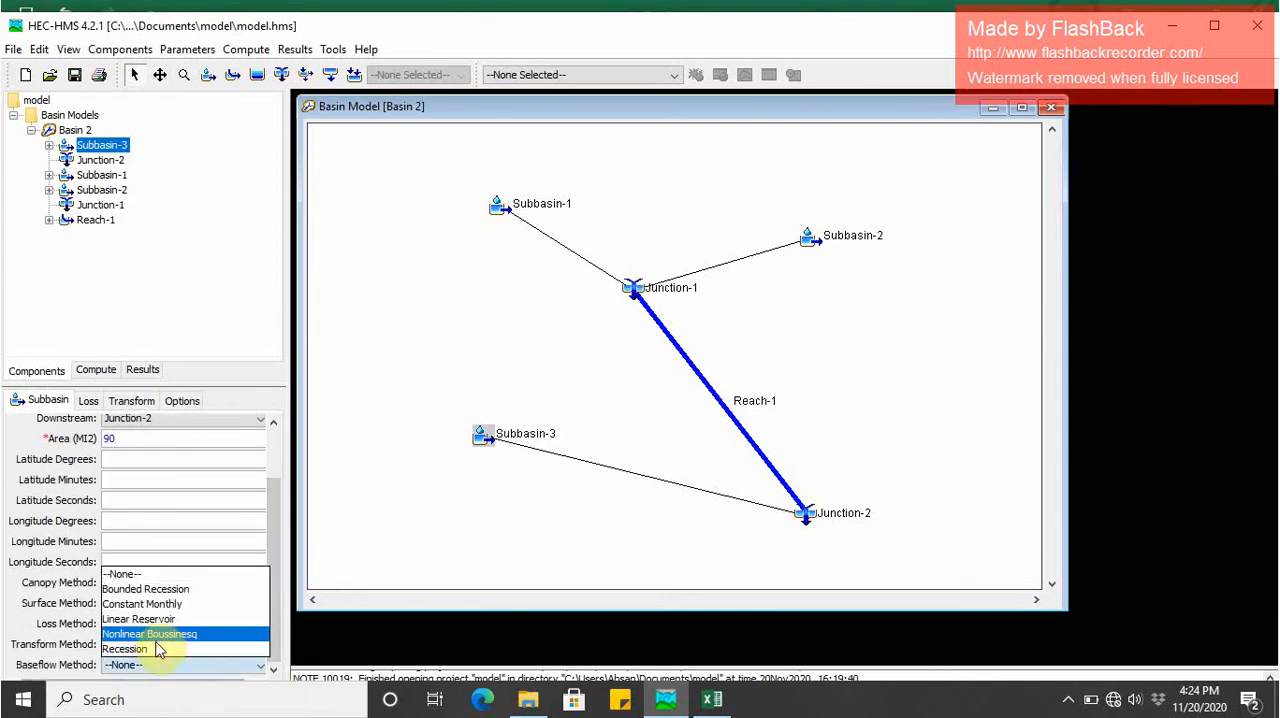
left_click(157, 649)
left_click(111, 552)
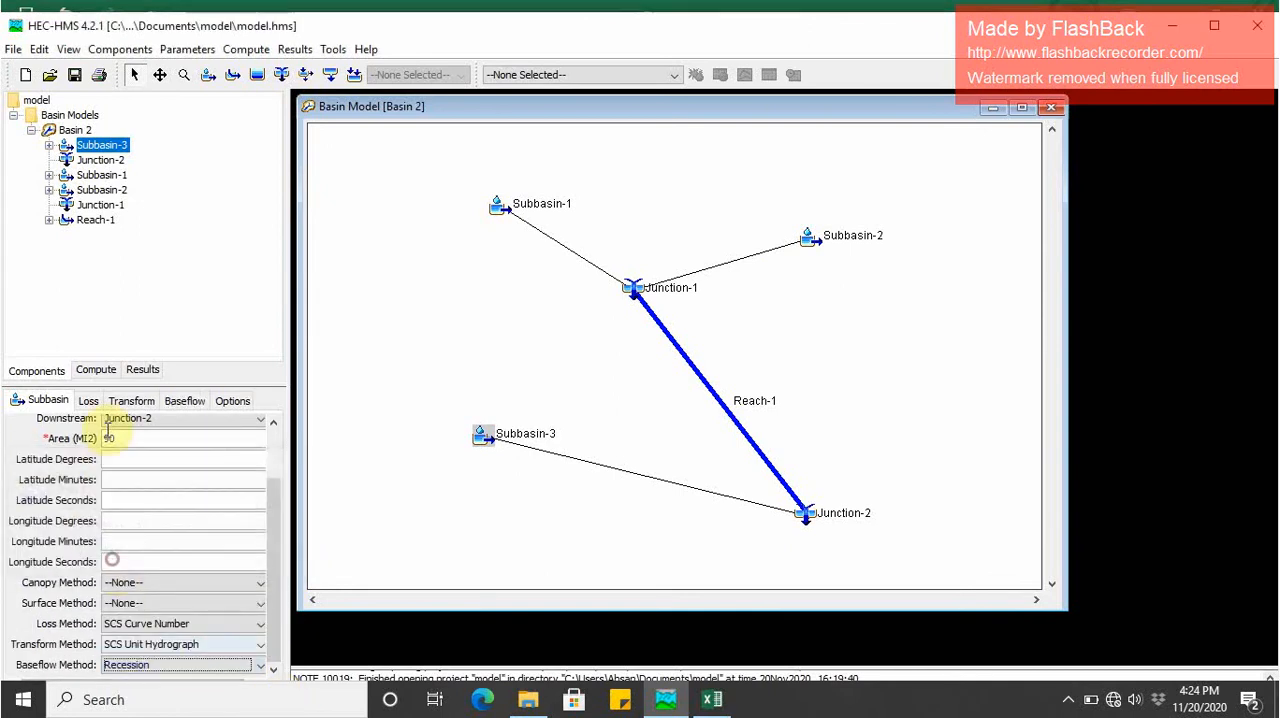
- Enter Subbasin-3's loss values, initial abstraction 0.649 IN and curve number 75.5, and set its lag time to 72 minutes
left_click(89, 402)
left_click(139, 485)
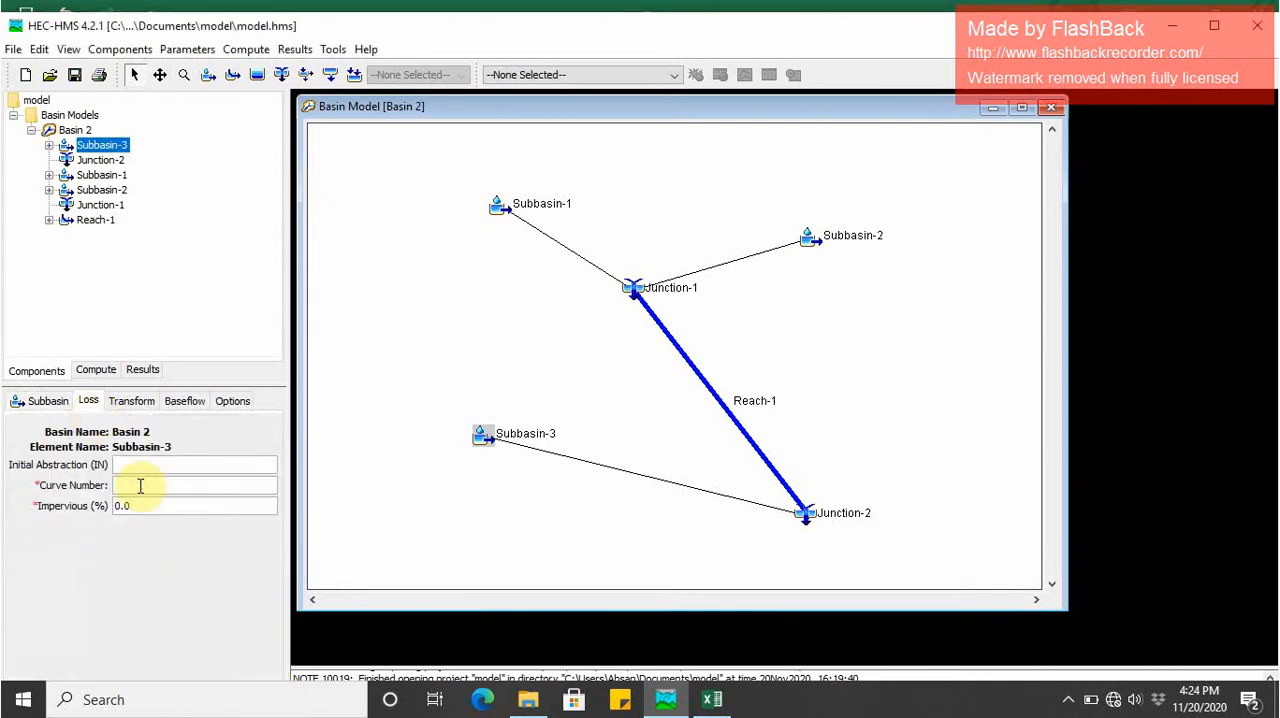
left_click(137, 464)
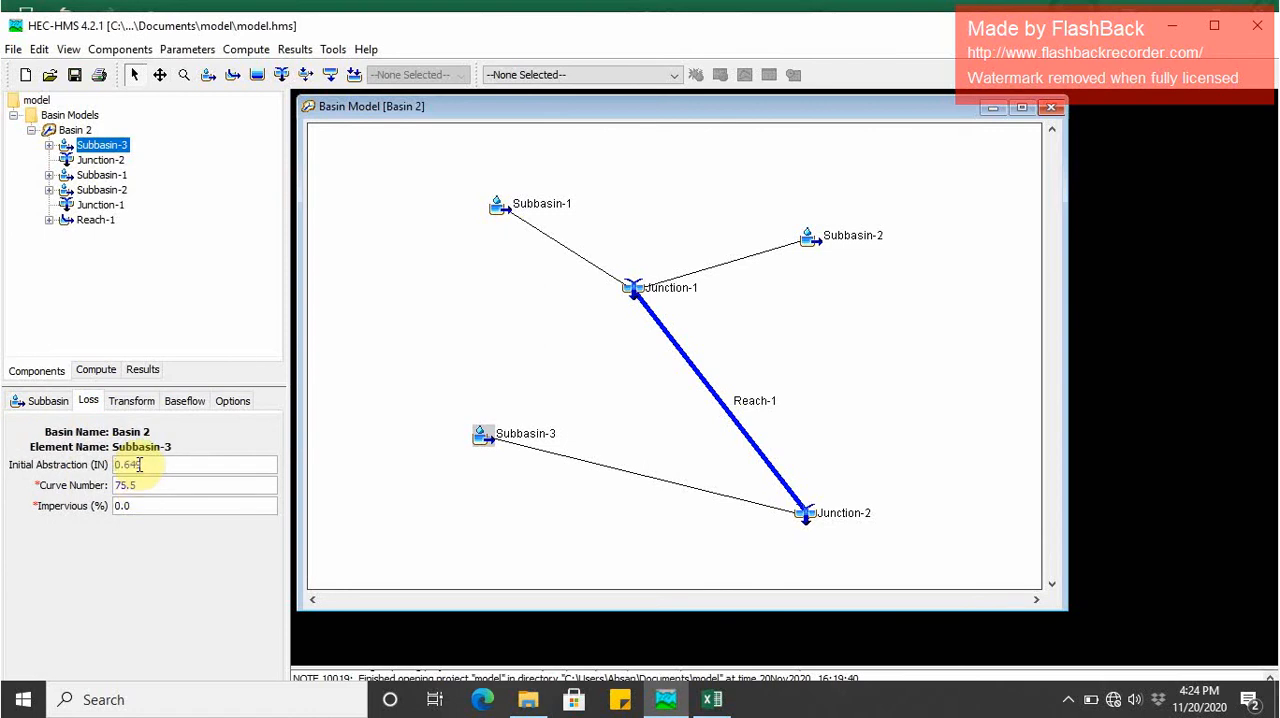
left_click(121, 405)
left_click(132, 481)
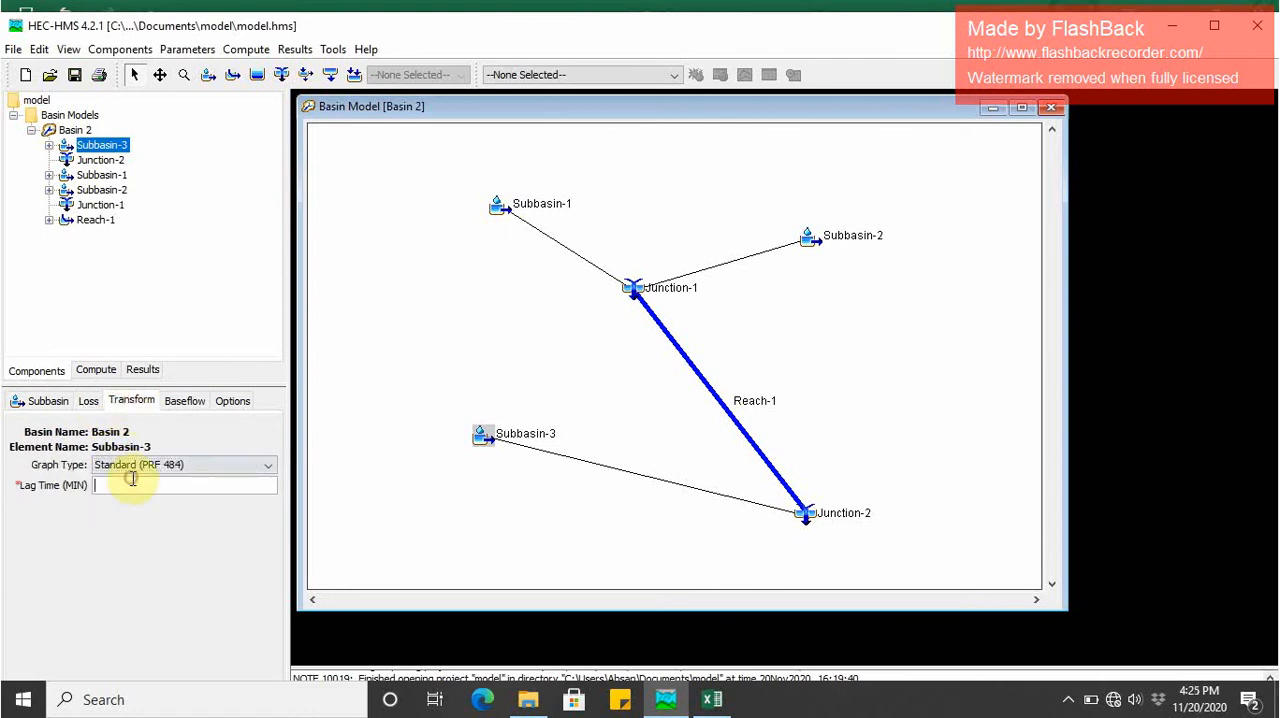
- Enter Subbasin-3's baseflow values: initial discharge 5 CFS, recession constant 1 and ratio to peak 0.1
left_click(186, 401)
left_click(169, 487)
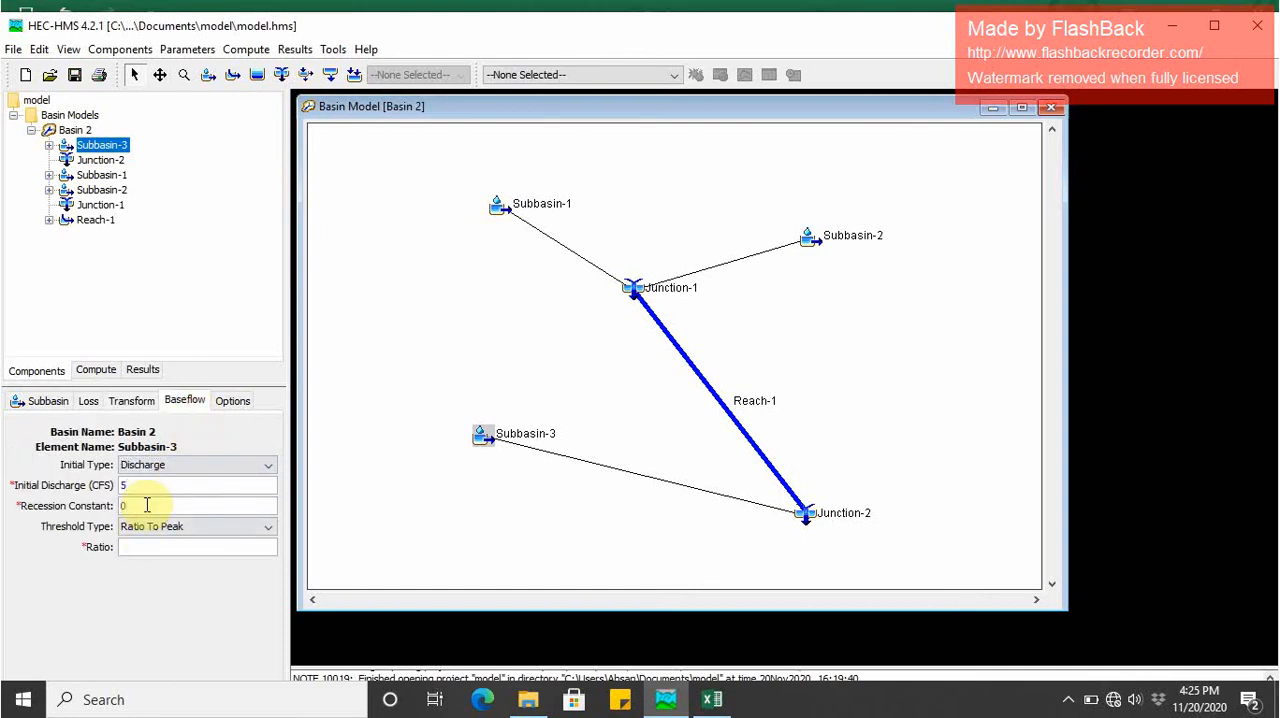
left_click(145, 543)
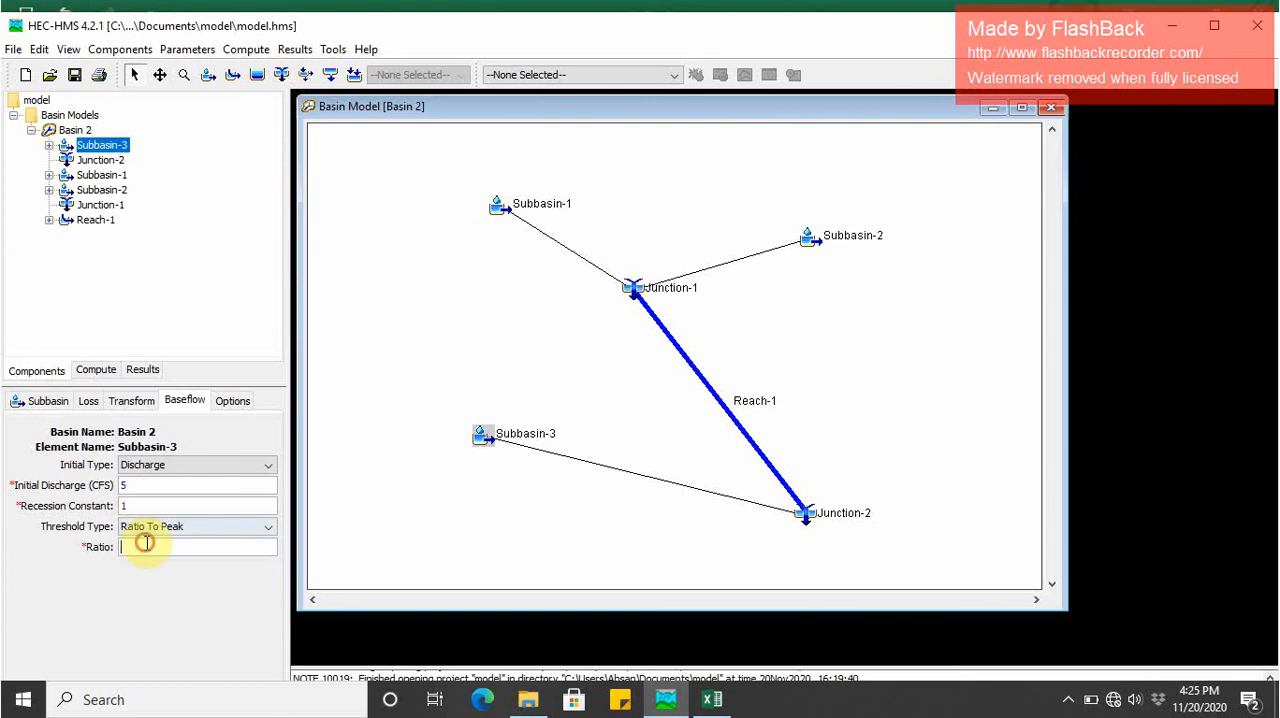
left_click(229, 408)
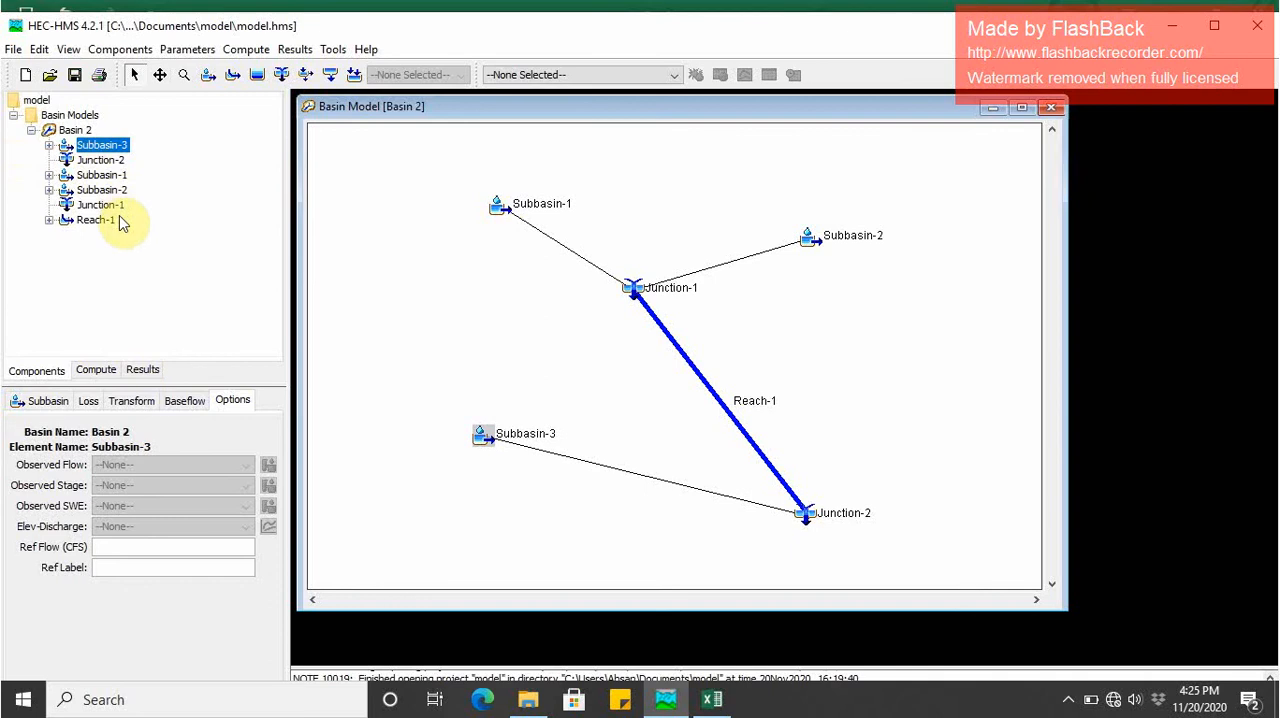
- Keep Reach-1's loss/gain method at None and set its routing lag to 60 minutes
left_click(99, 162)
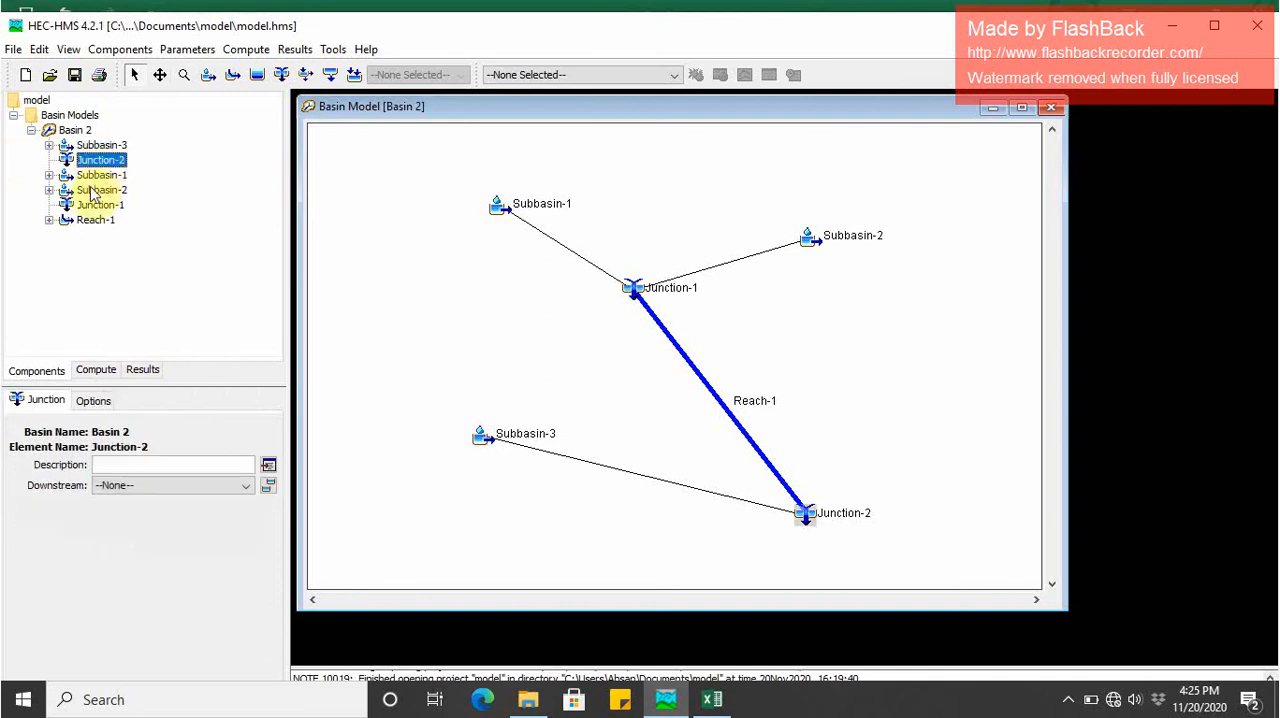
left_click(95, 219)
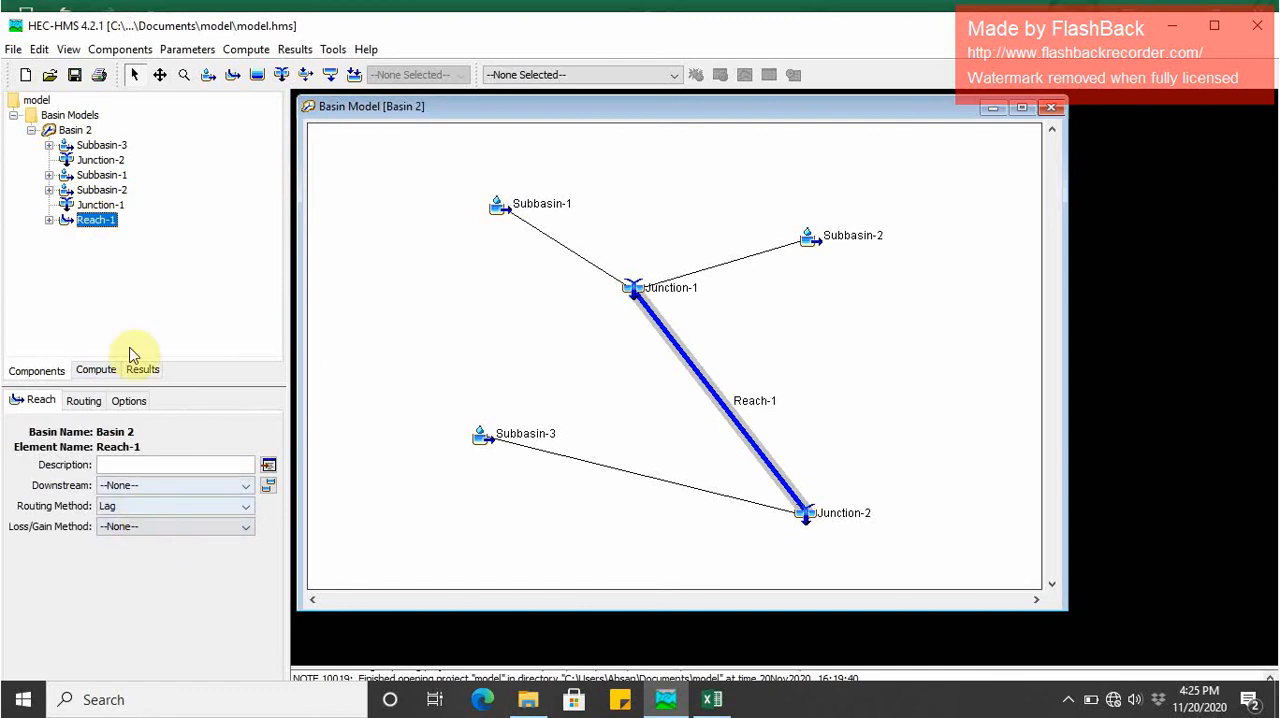
left_click(155, 528)
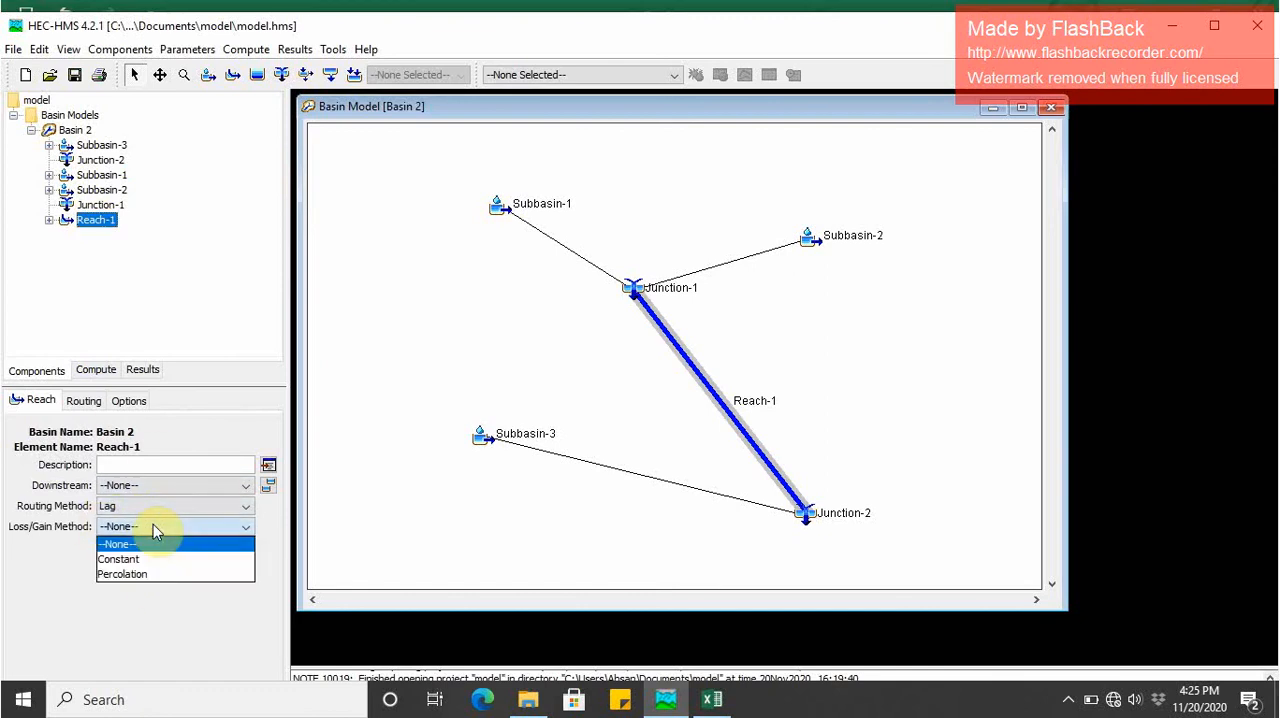
left_click(153, 526)
left_click(84, 400)
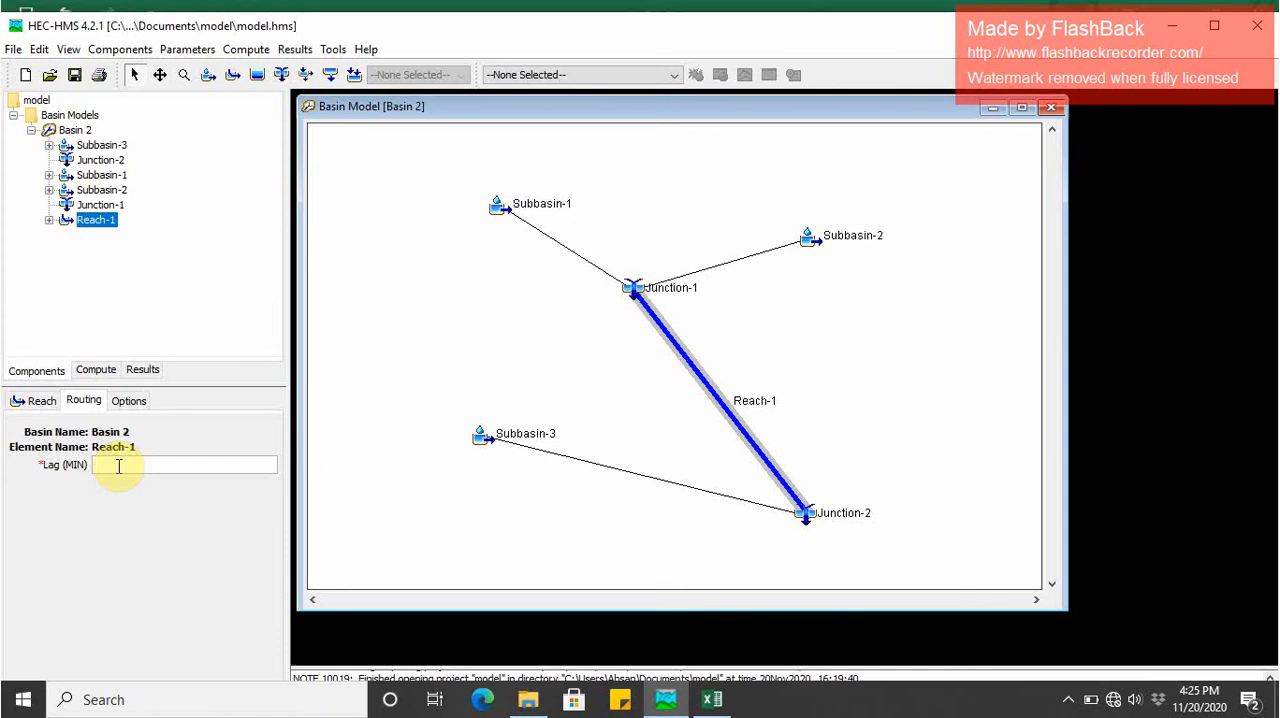
left_click(130, 401)
left_click(88, 401)
left_click(38, 401)
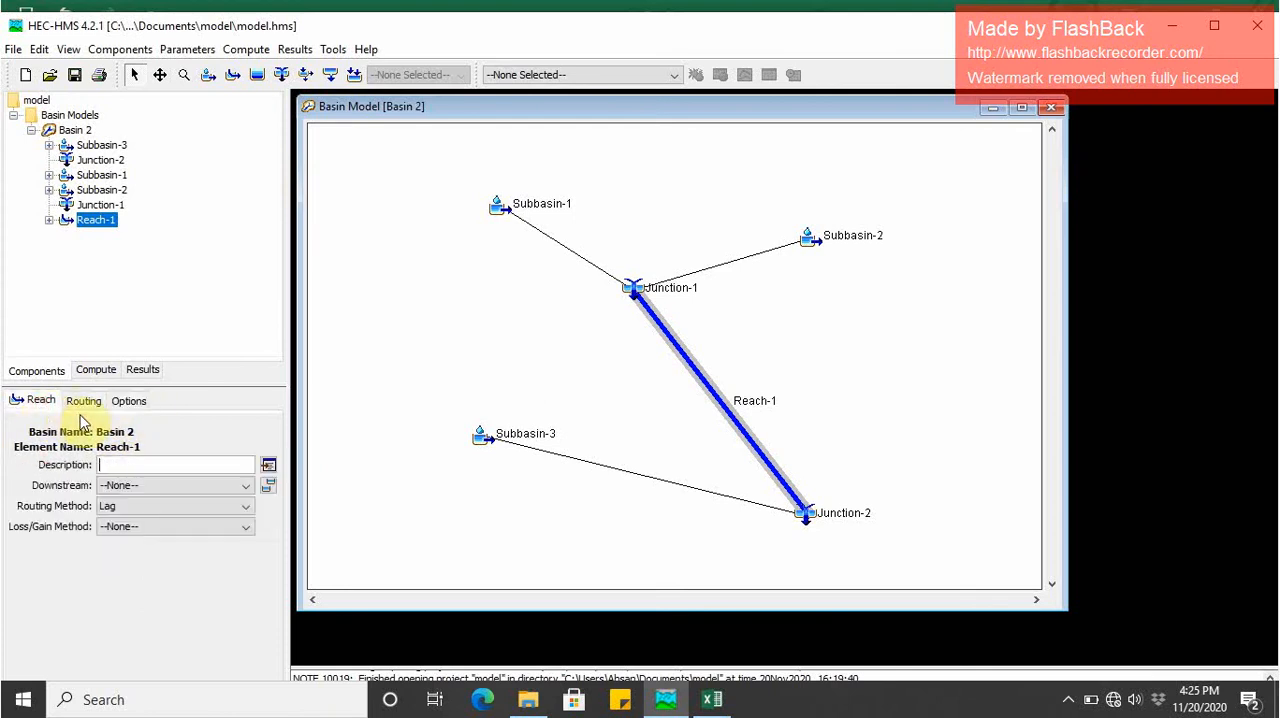
- Check Junction-1's downstream connection and set Reach-1's downstream element to Junction-2
left_click(97, 206)
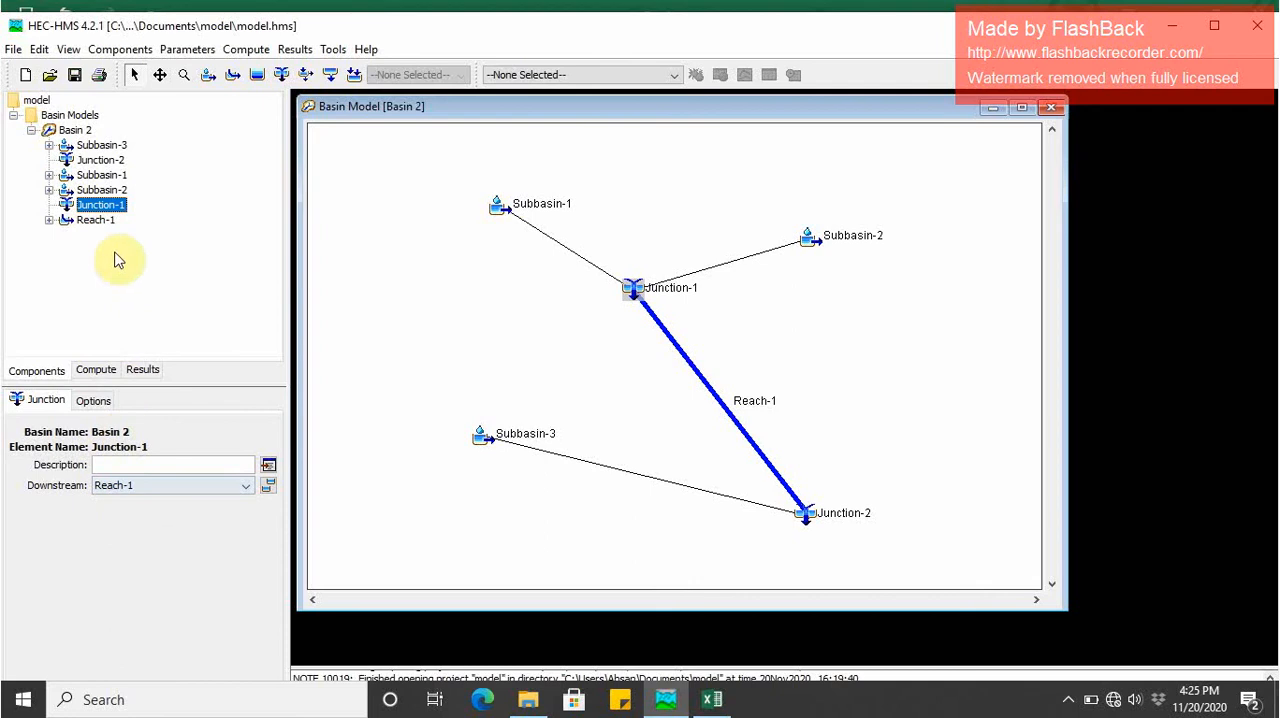
left_click(92, 220)
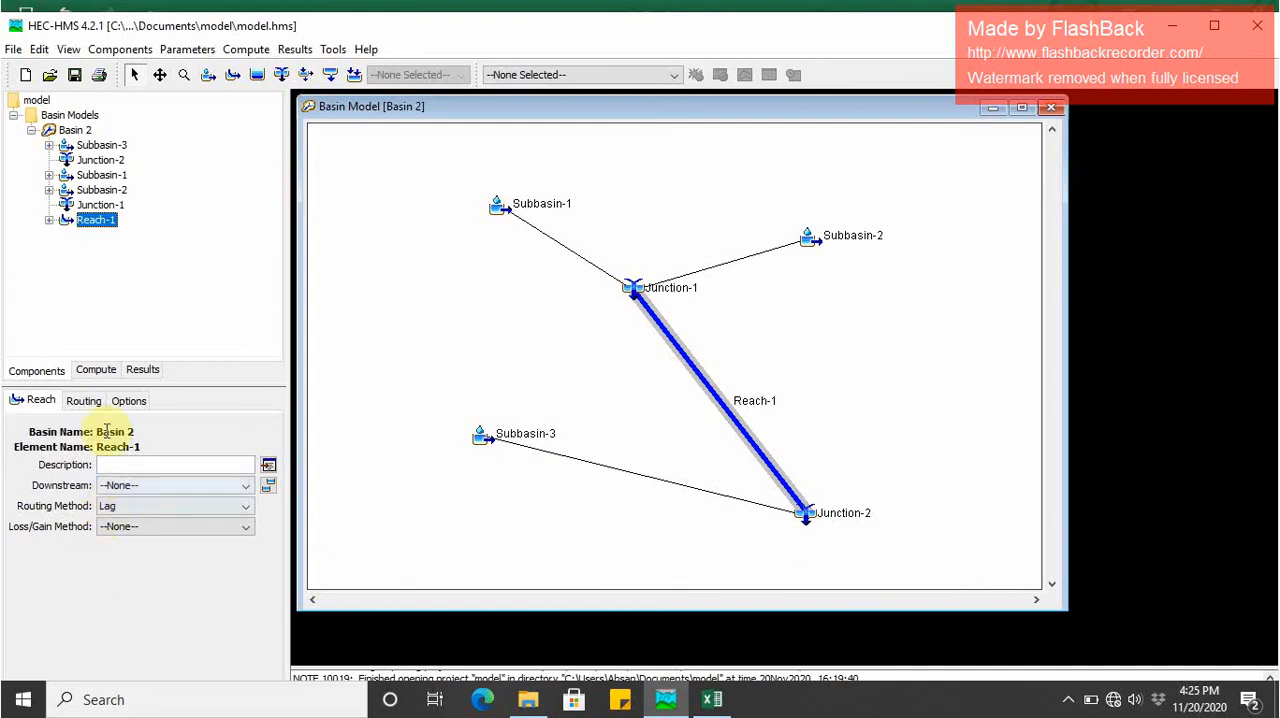
left_click(143, 486)
left_click(140, 517)
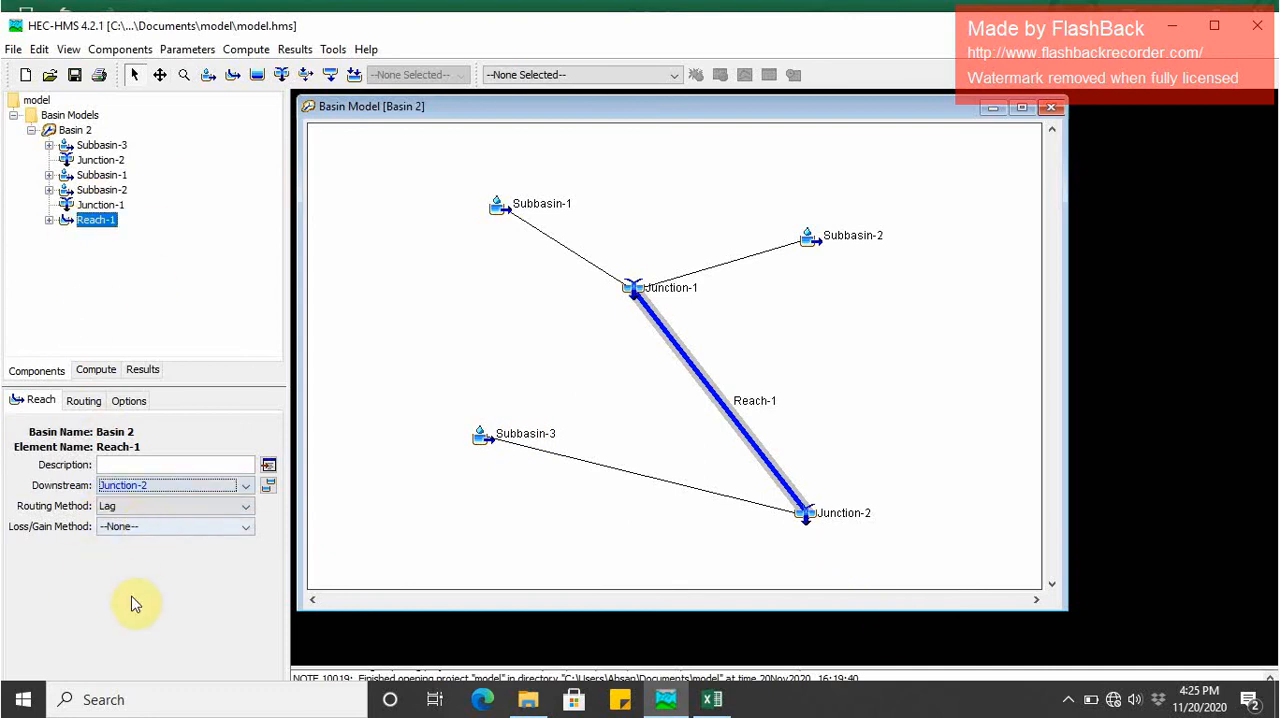
- Create a new meteorologic model named Met 1
left_click(120, 52)
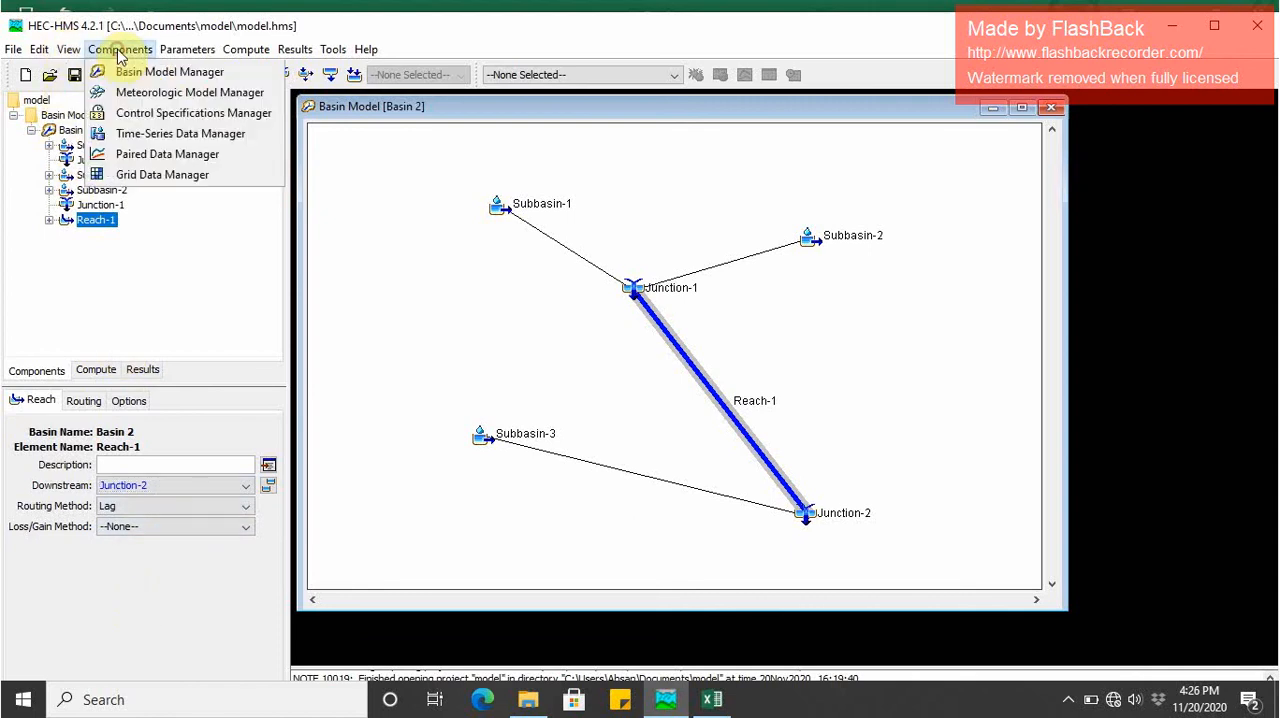
left_click(143, 100)
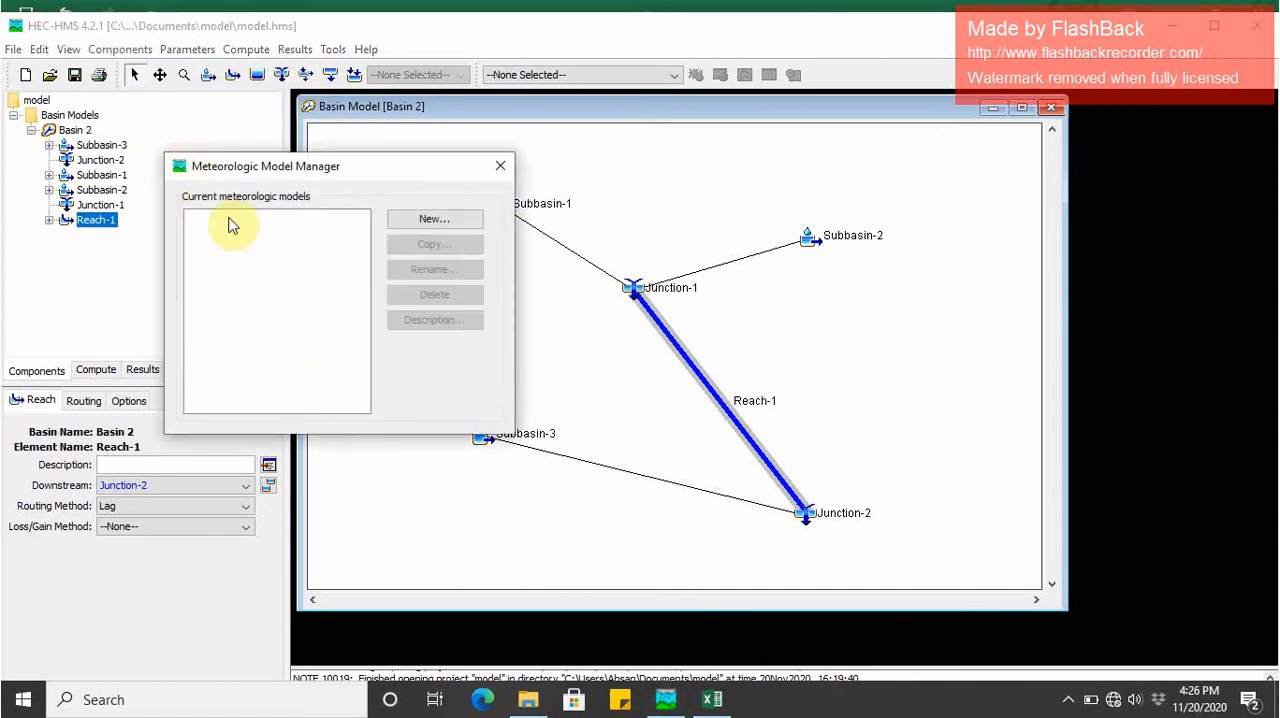
left_click(416, 224)
left_click(417, 334)
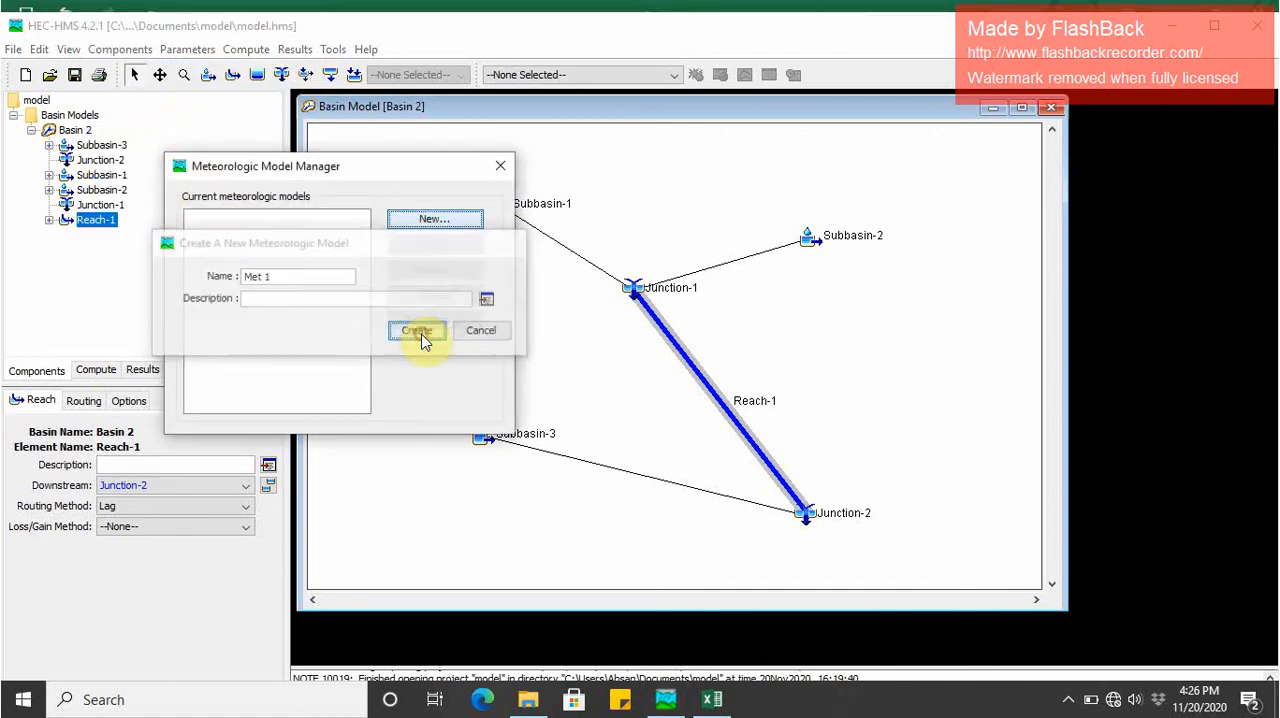
left_click(500, 166)
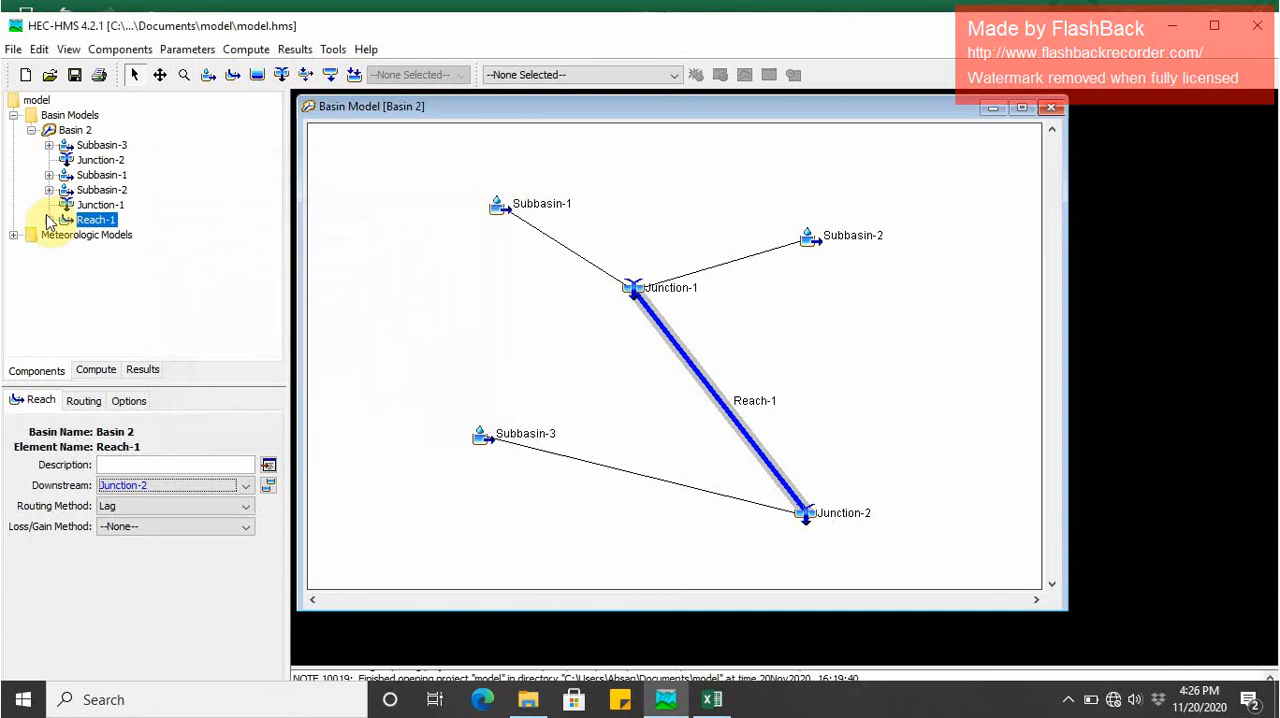
- Review the Met 1 meteorology settings and its specified hyetograph gage table
double_click(48, 234)
double_click(66, 251)
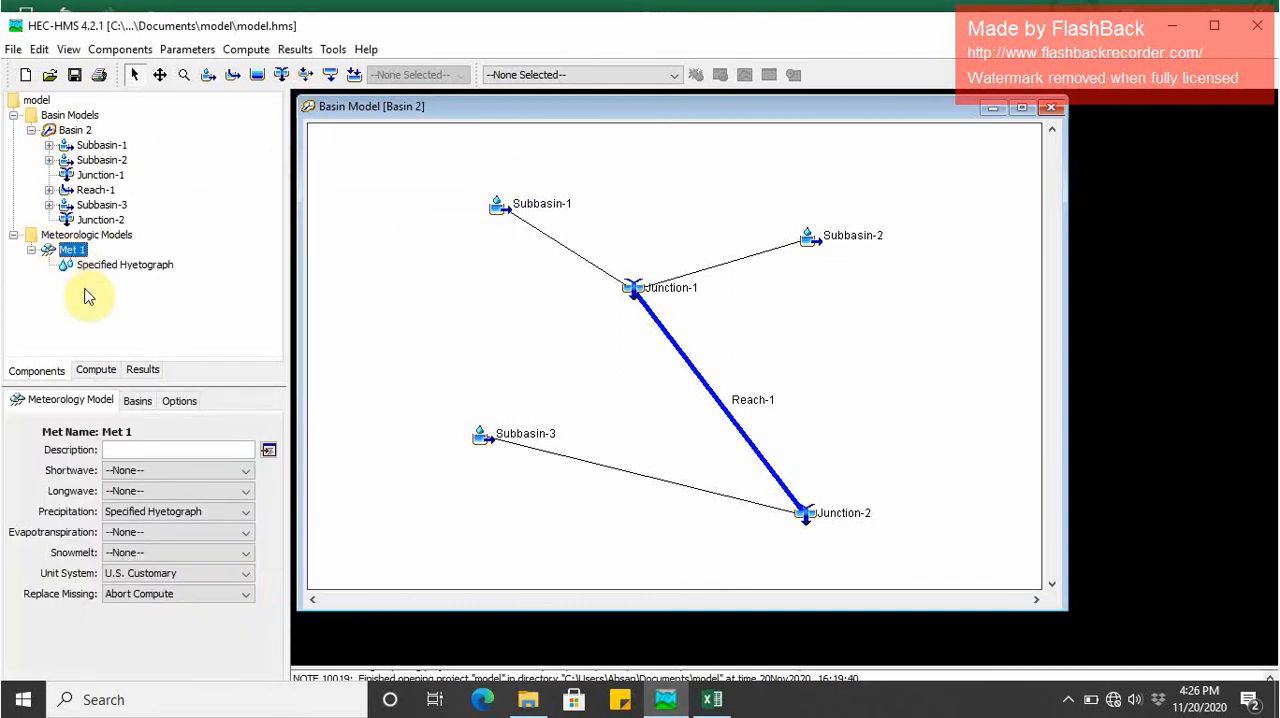
left_click(100, 265)
left_click(76, 250)
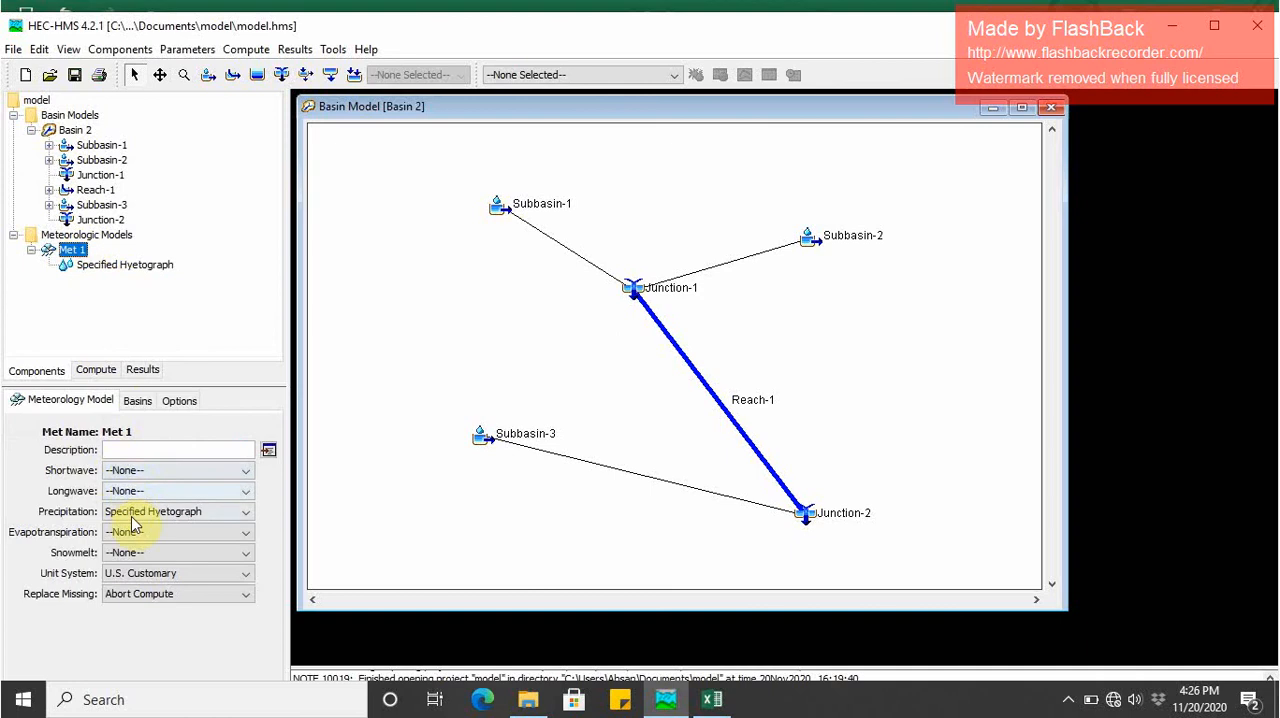
left_click(100, 265)
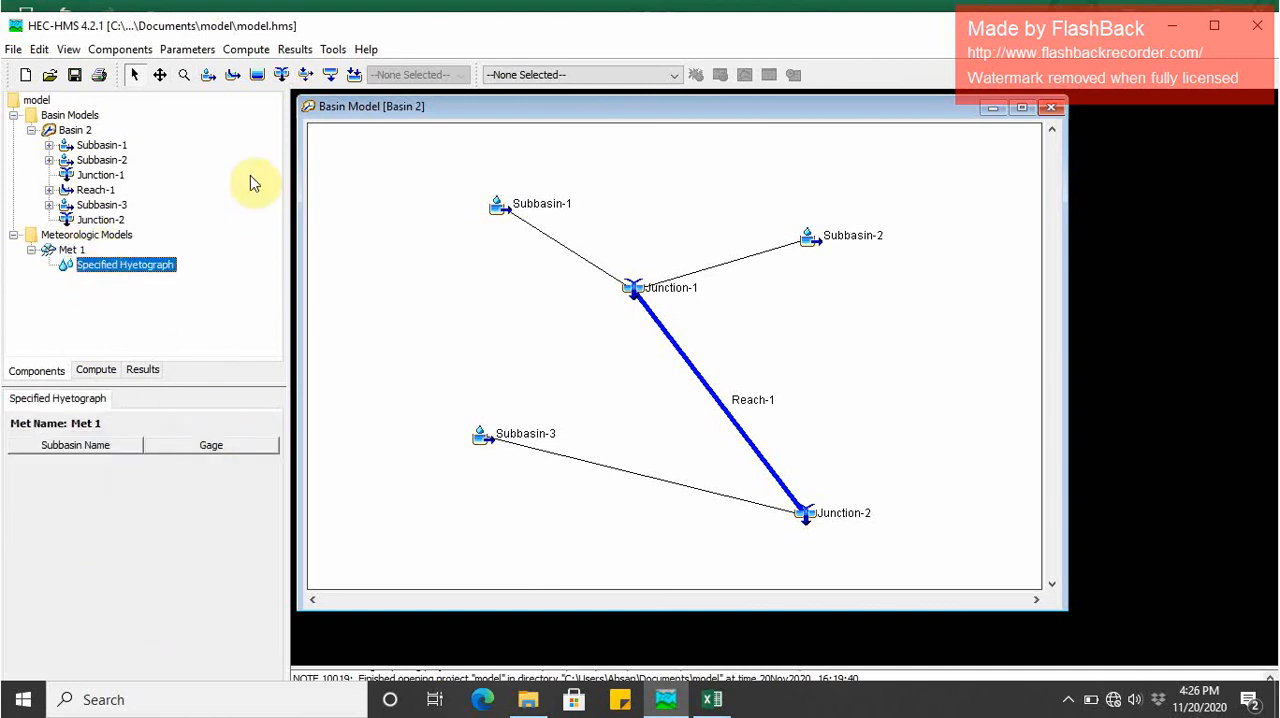
left_click(31, 250)
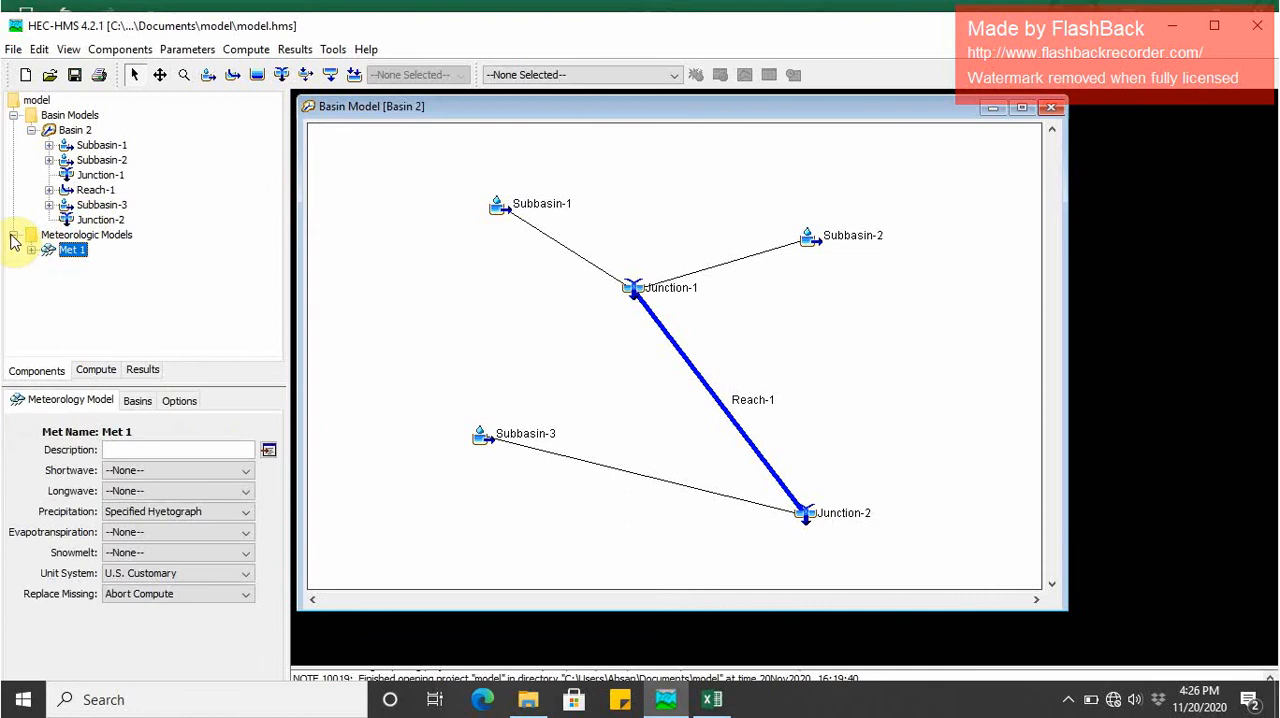
- Create three precipitation gages named Gage 1, Gage 2 and Gage 3 in the time-series data
left_click(13, 236)
left_click(122, 49)
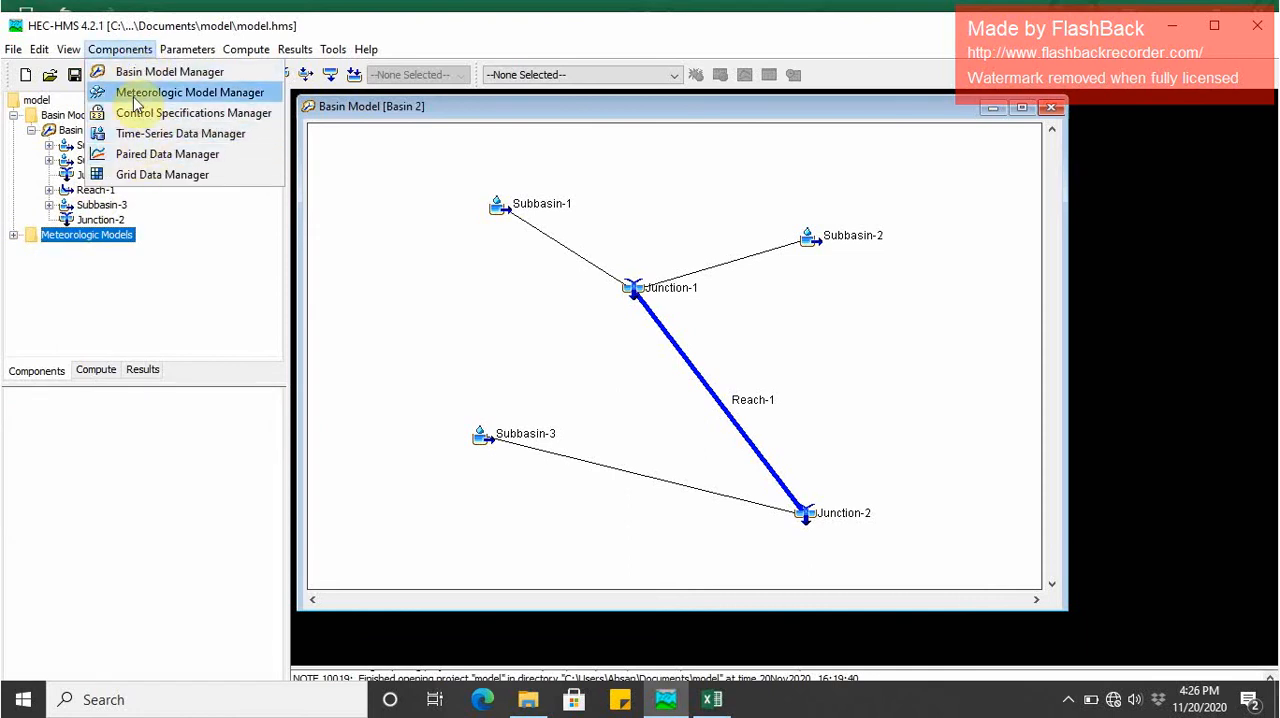
left_click(143, 140)
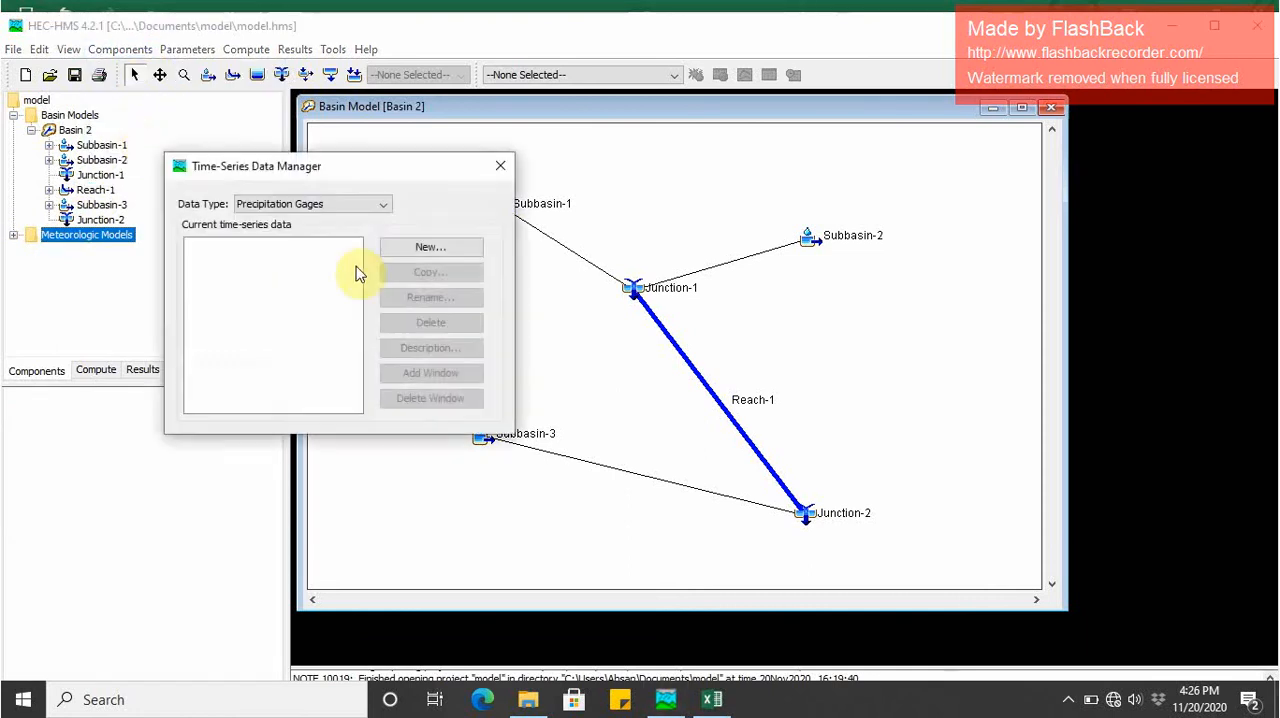
left_click(412, 250)
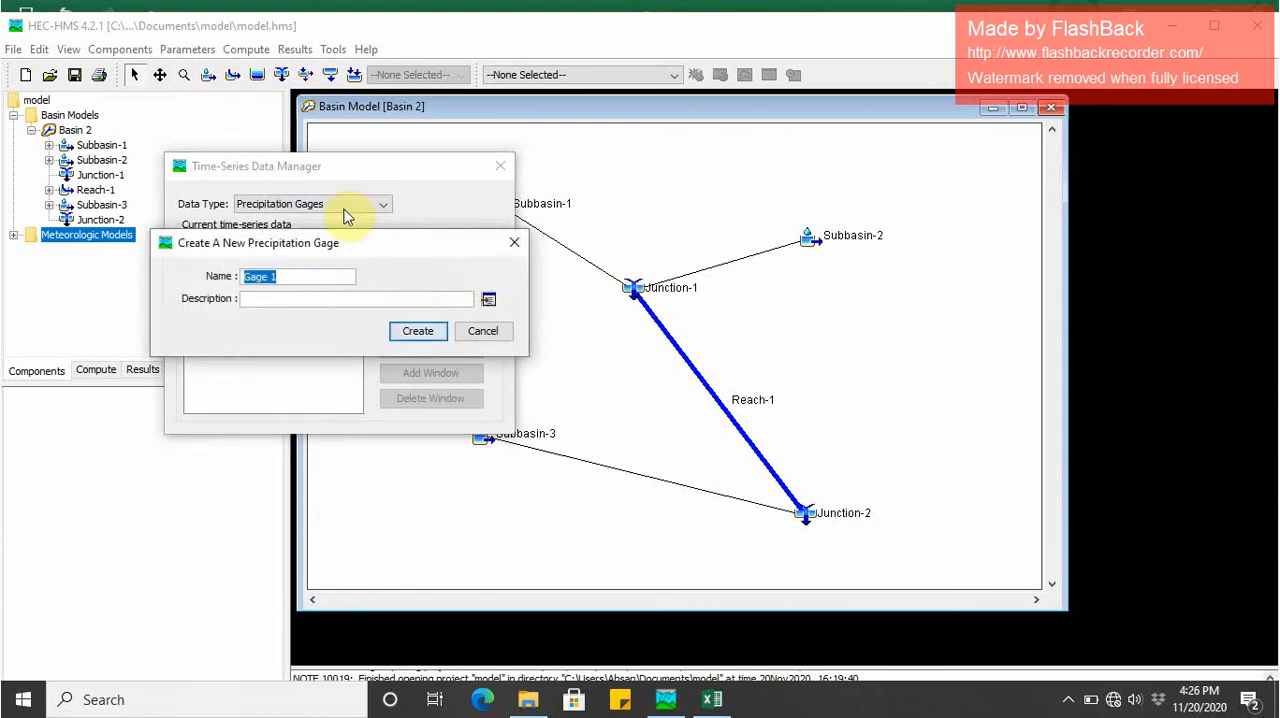
left_click(418, 330)
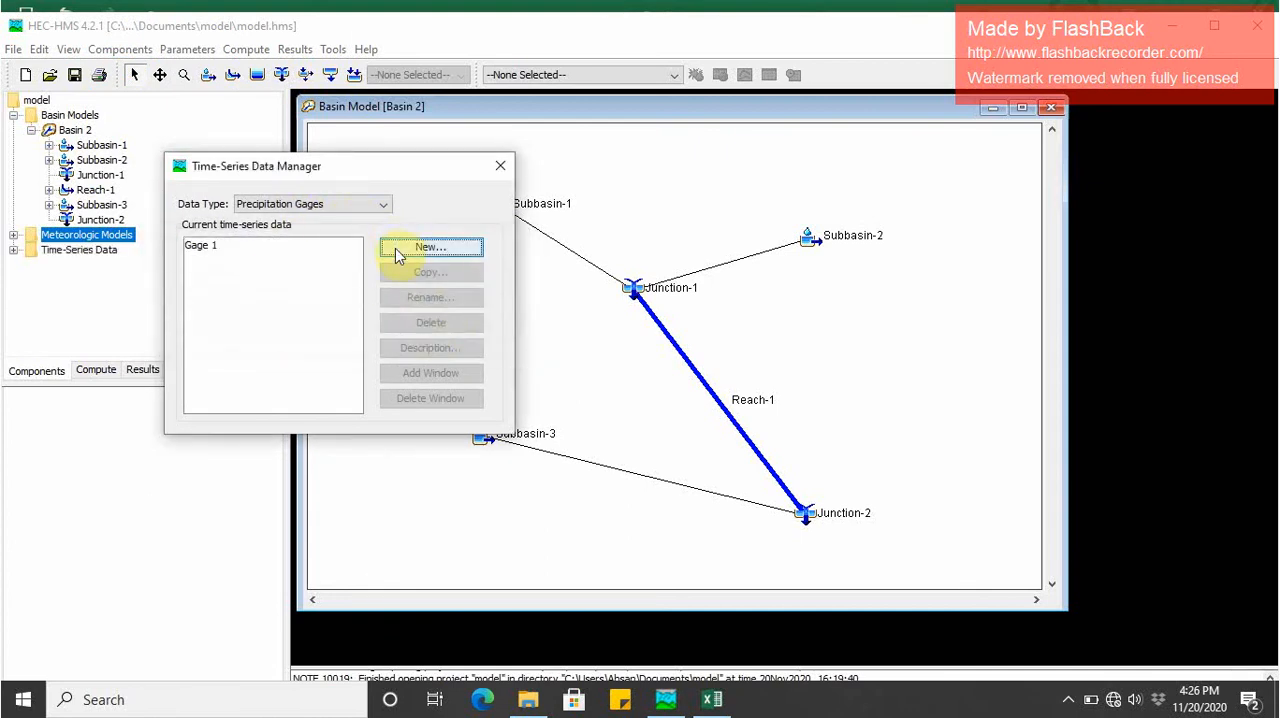
left_click(395, 248)
left_click(417, 330)
left_click(424, 258)
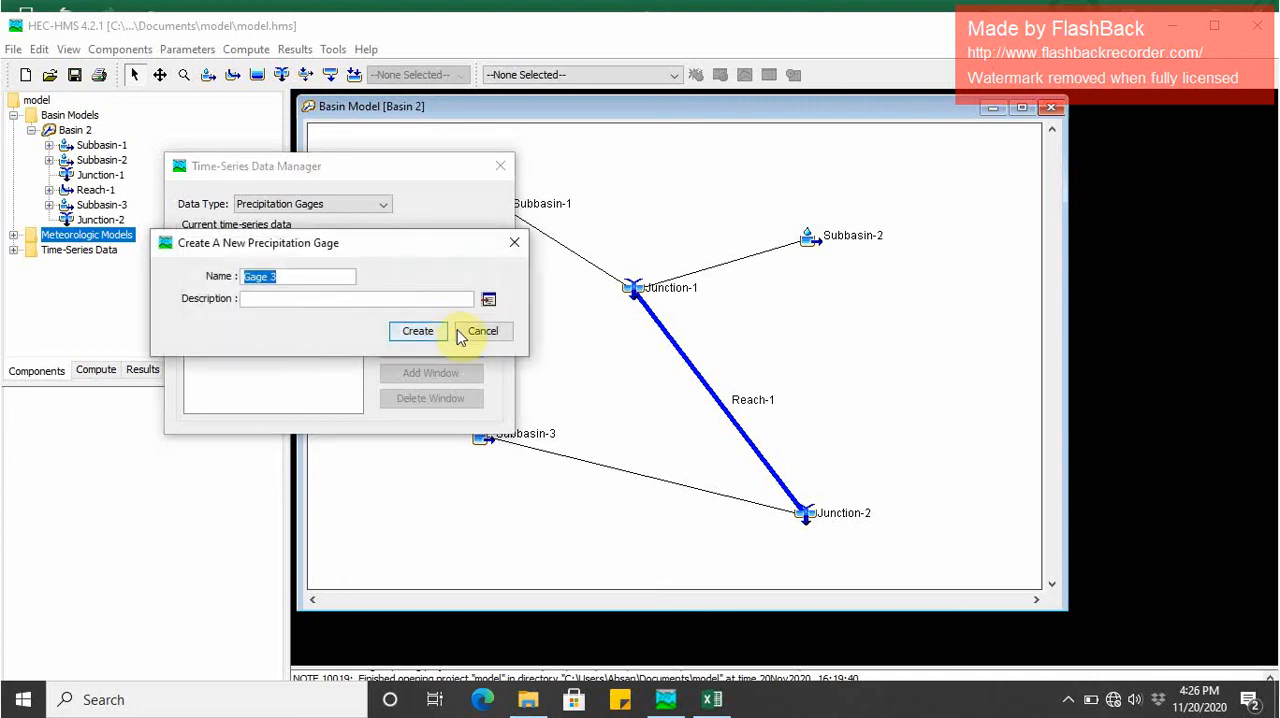
left_click(426, 334)
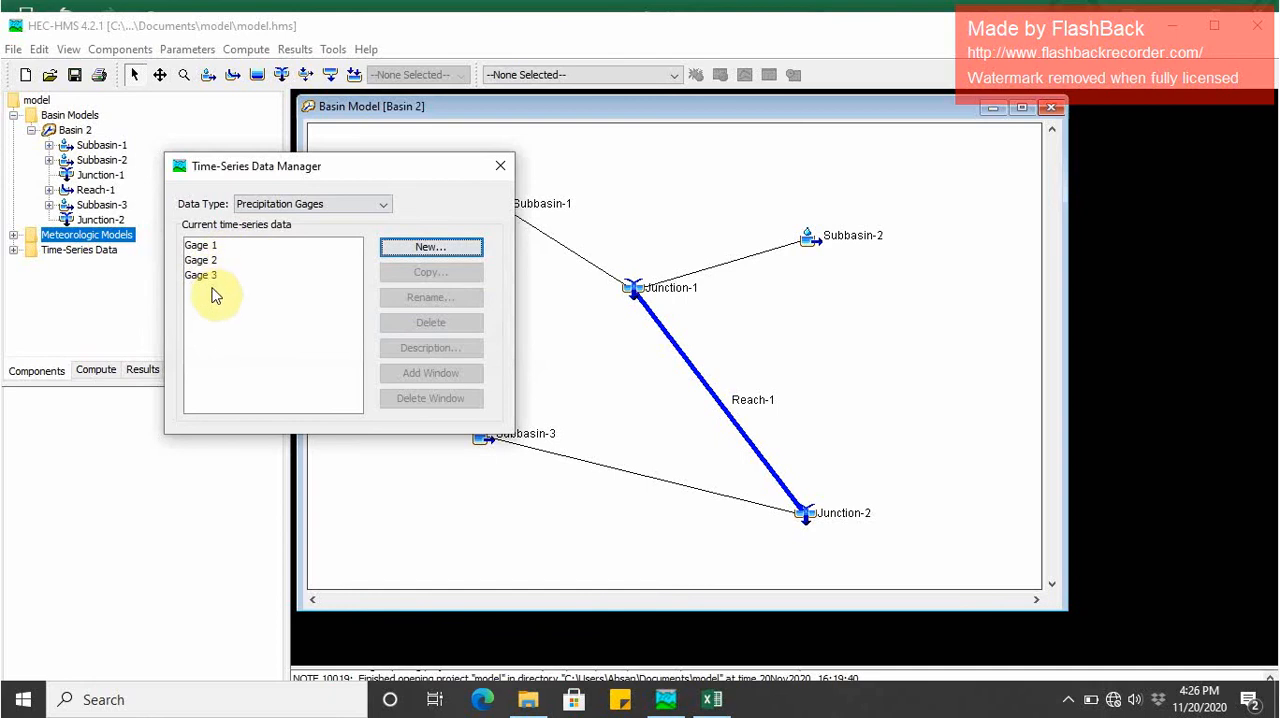
left_click(500, 165)
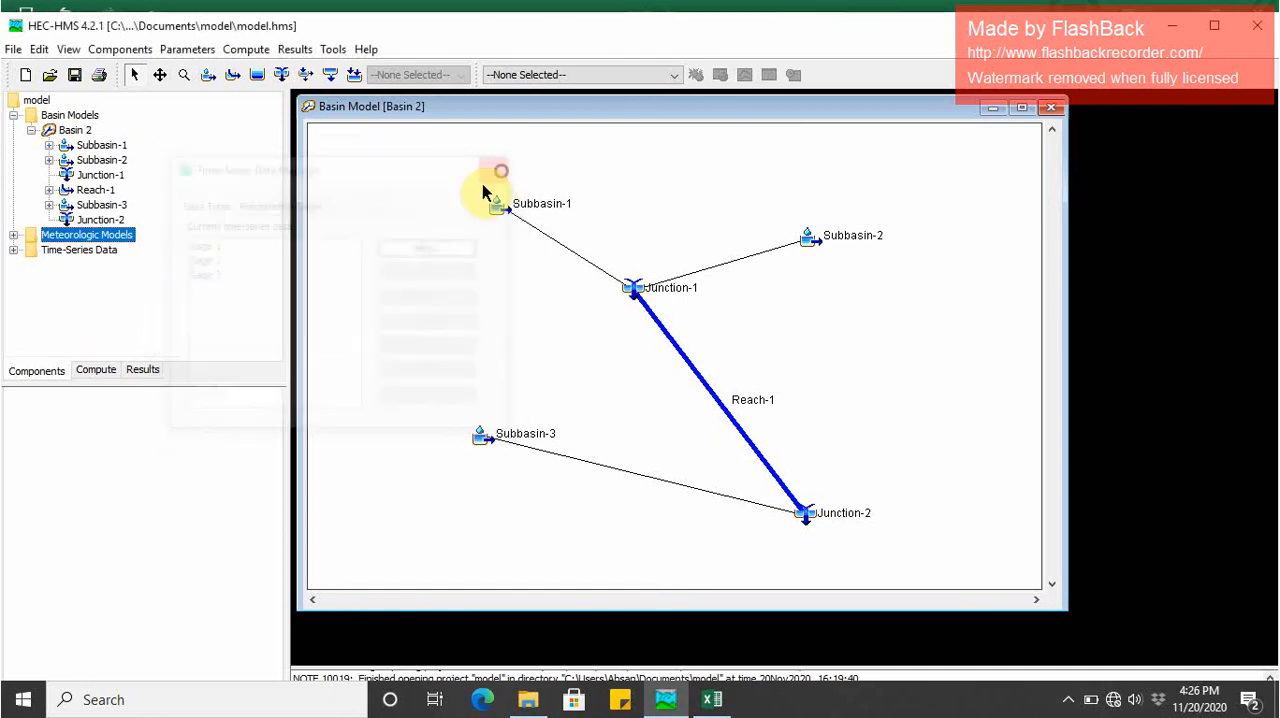
- Set Gage 1's units to Cumulative Inches and its time interval to 1 Hour
double_click(72, 251)
left_click(69, 266)
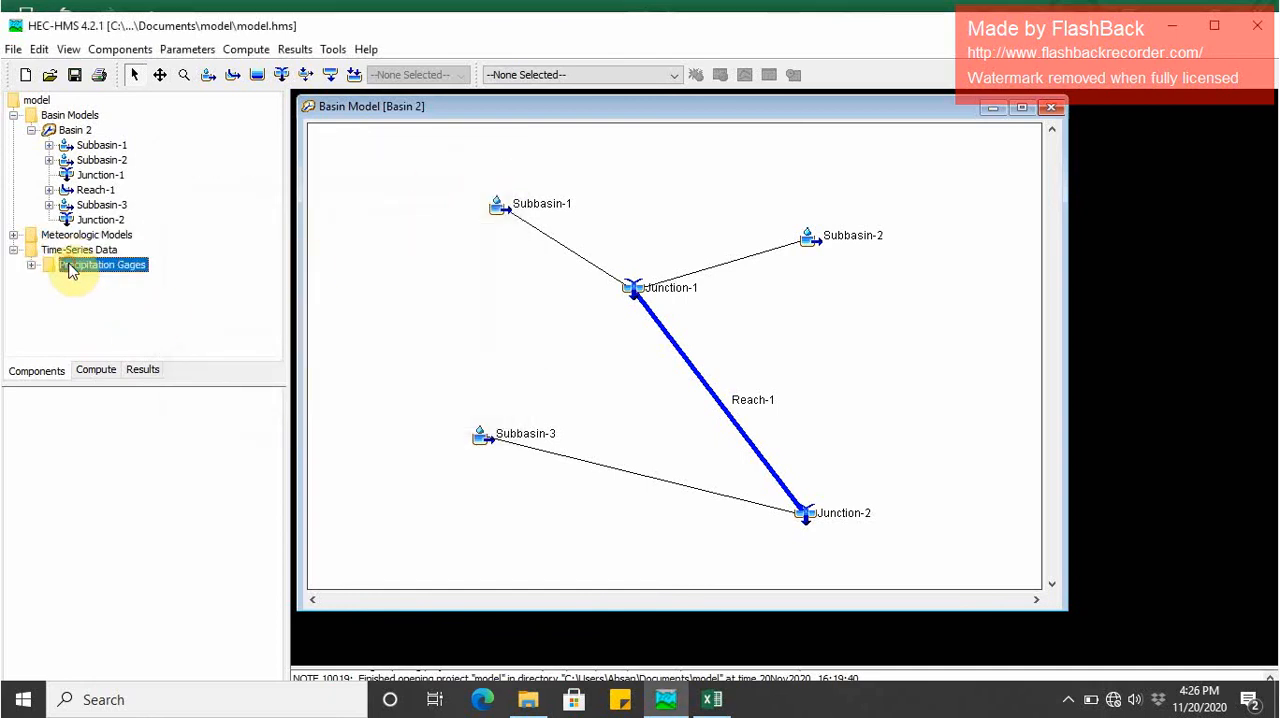
double_click(54, 270)
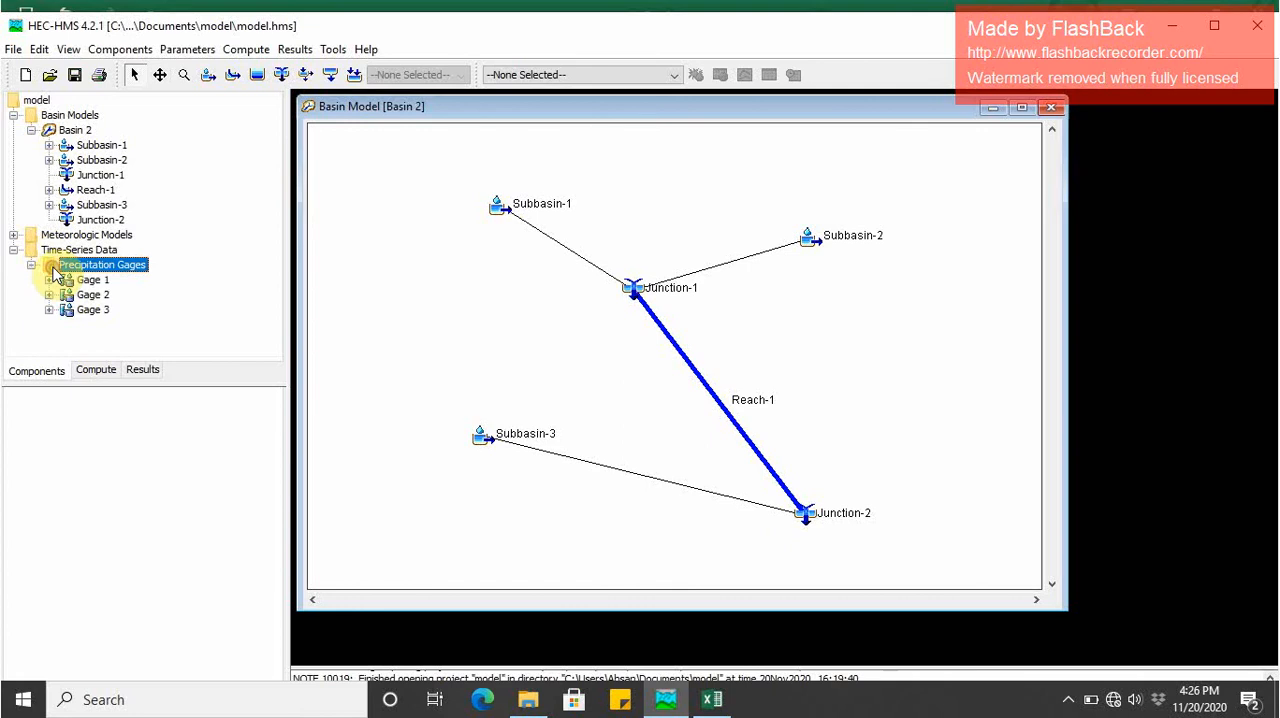
left_click(85, 281)
left_click(88, 310)
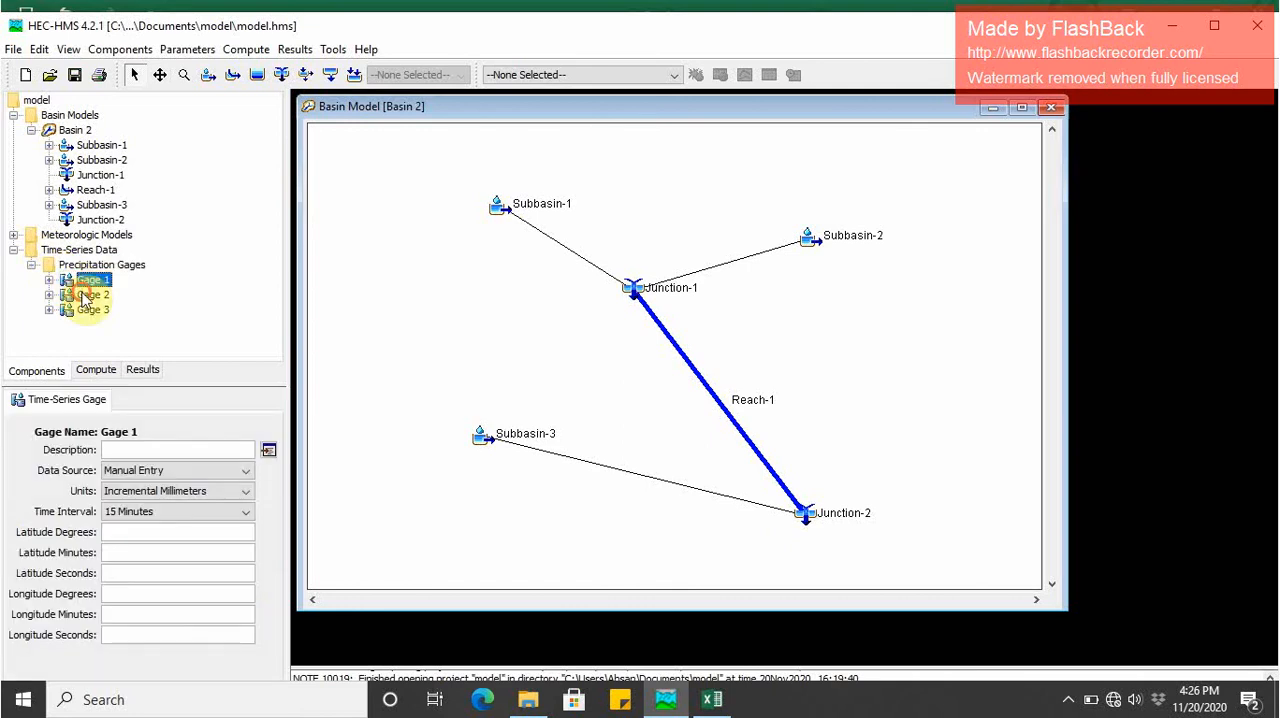
left_click(90, 295)
left_click(88, 310)
double_click(86, 281)
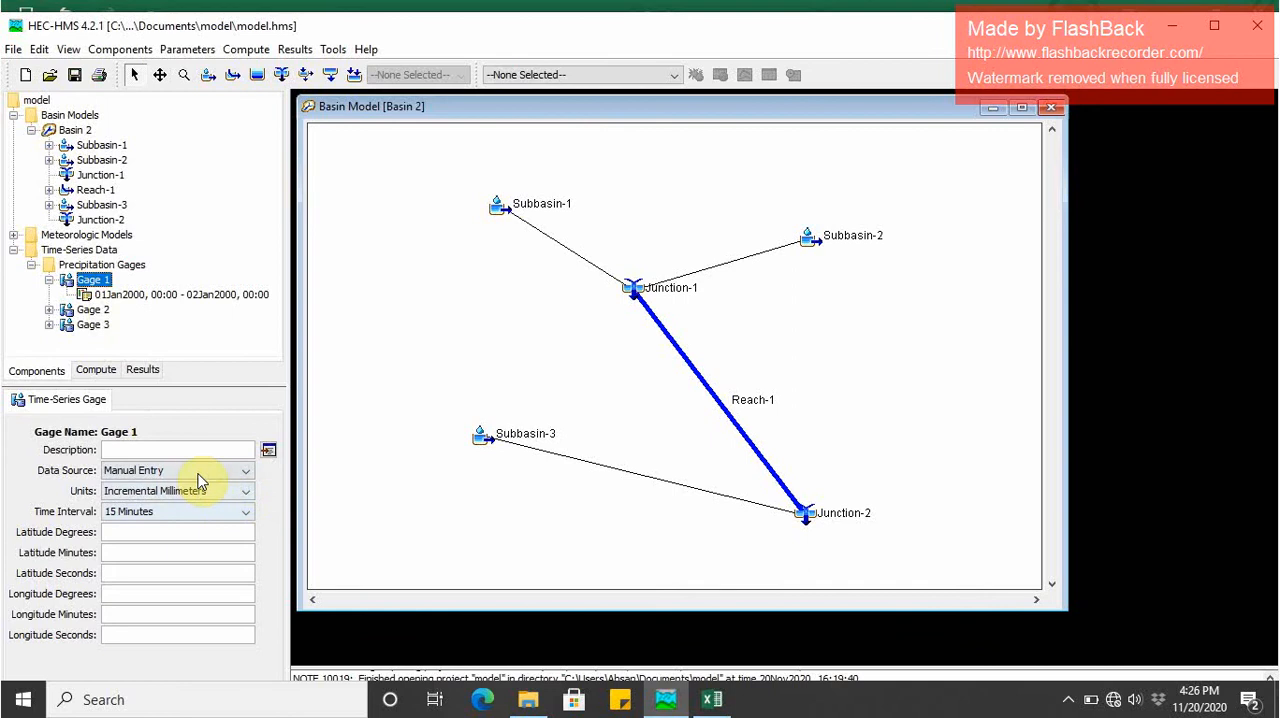
left_click(219, 491)
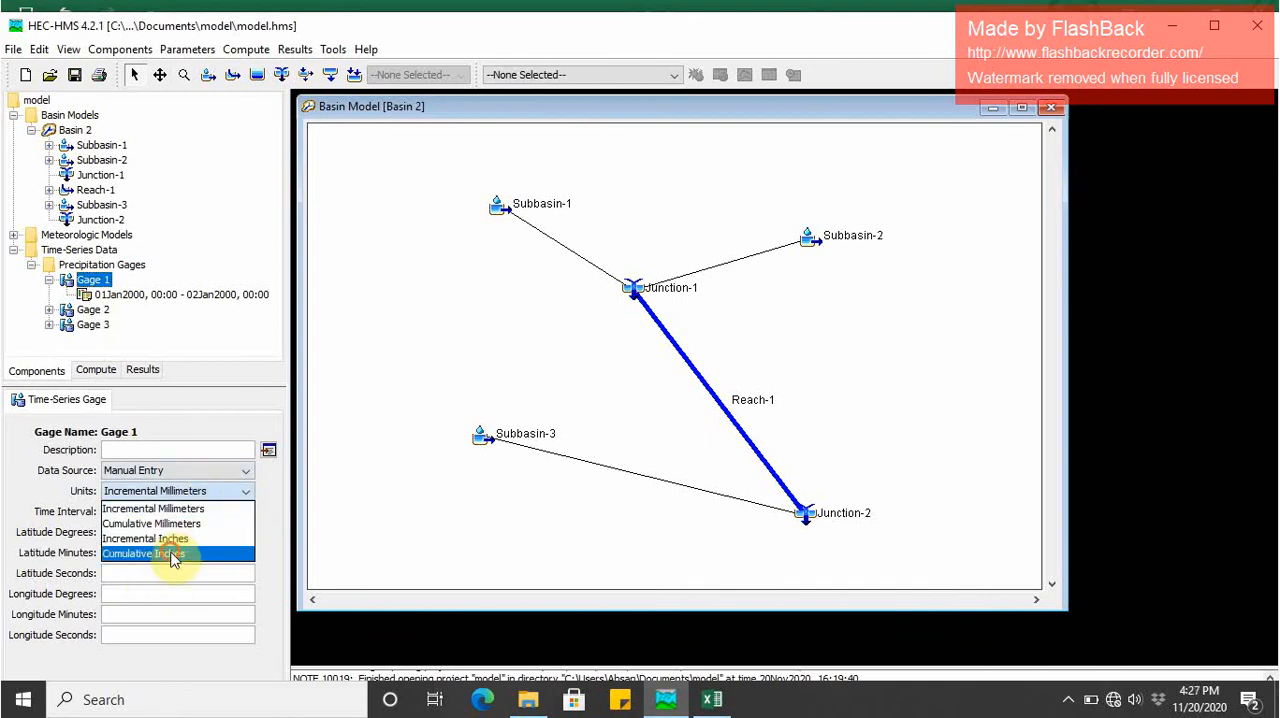
left_click(178, 553)
left_click(172, 514)
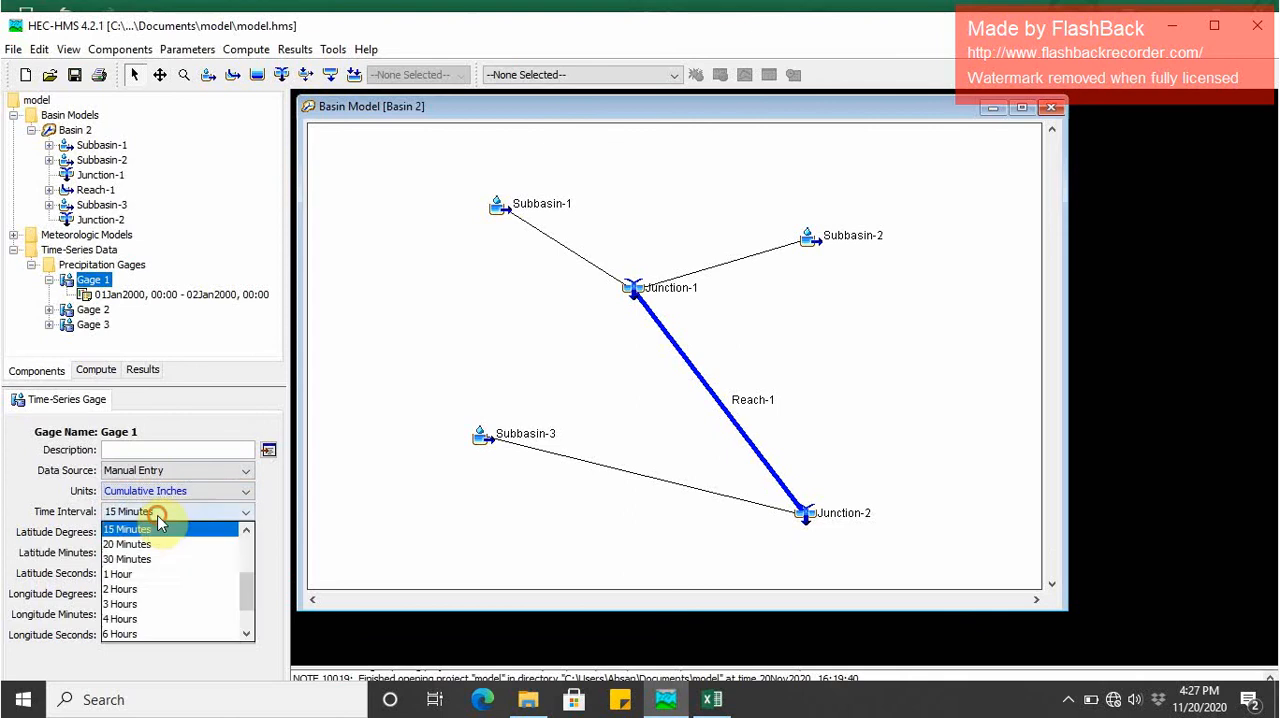
left_click(147, 577)
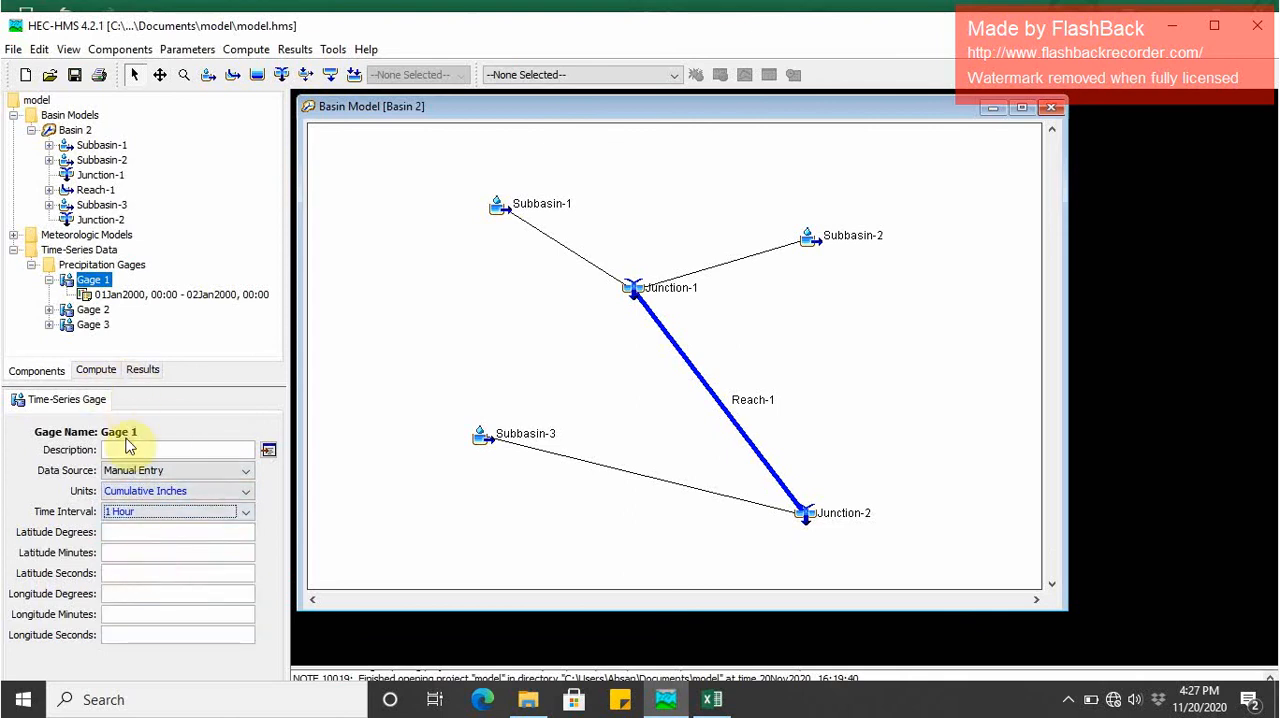
- Switch to Excel and copy Gauge-1's six cumulative precipitation values for 6:00 AM to 11:00 AM, then return to HEC-HMS
left_click(152, 296)
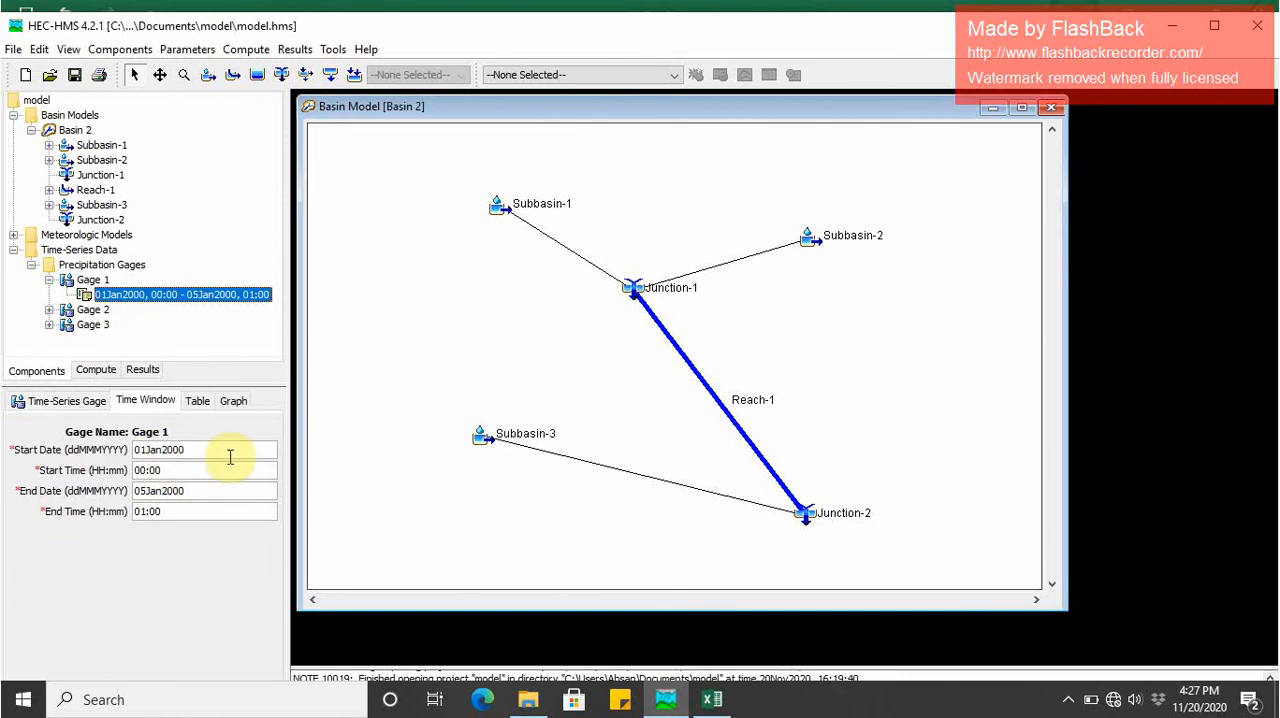
left_click(716, 699)
key("Escape")
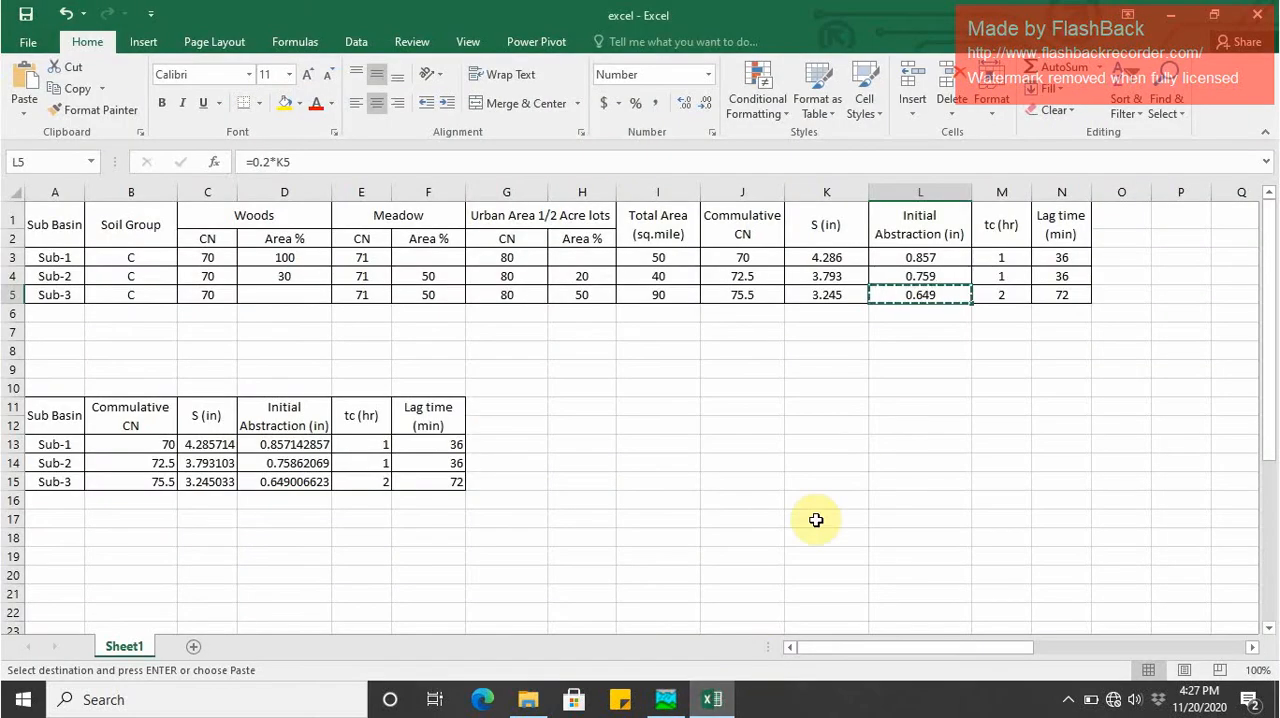
left_click_drag(872, 642, 1012, 646)
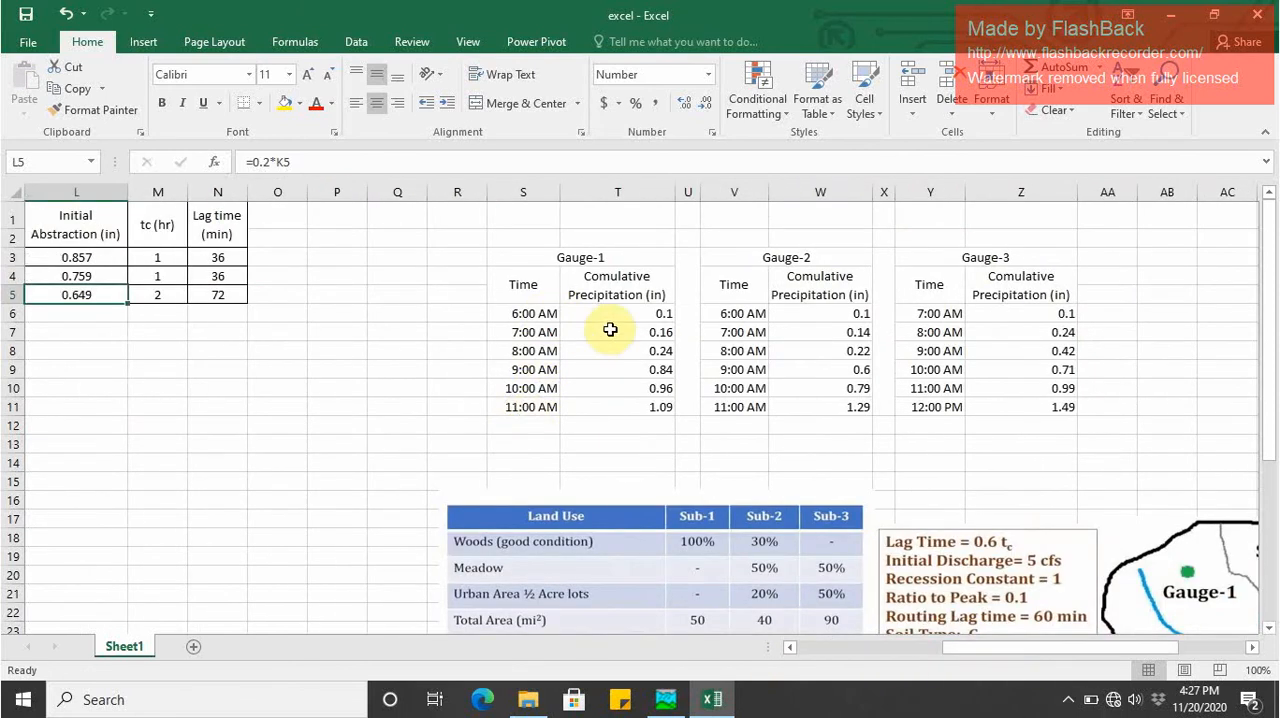
left_click_drag(626, 310, 633, 400)
key("ctrl+c")
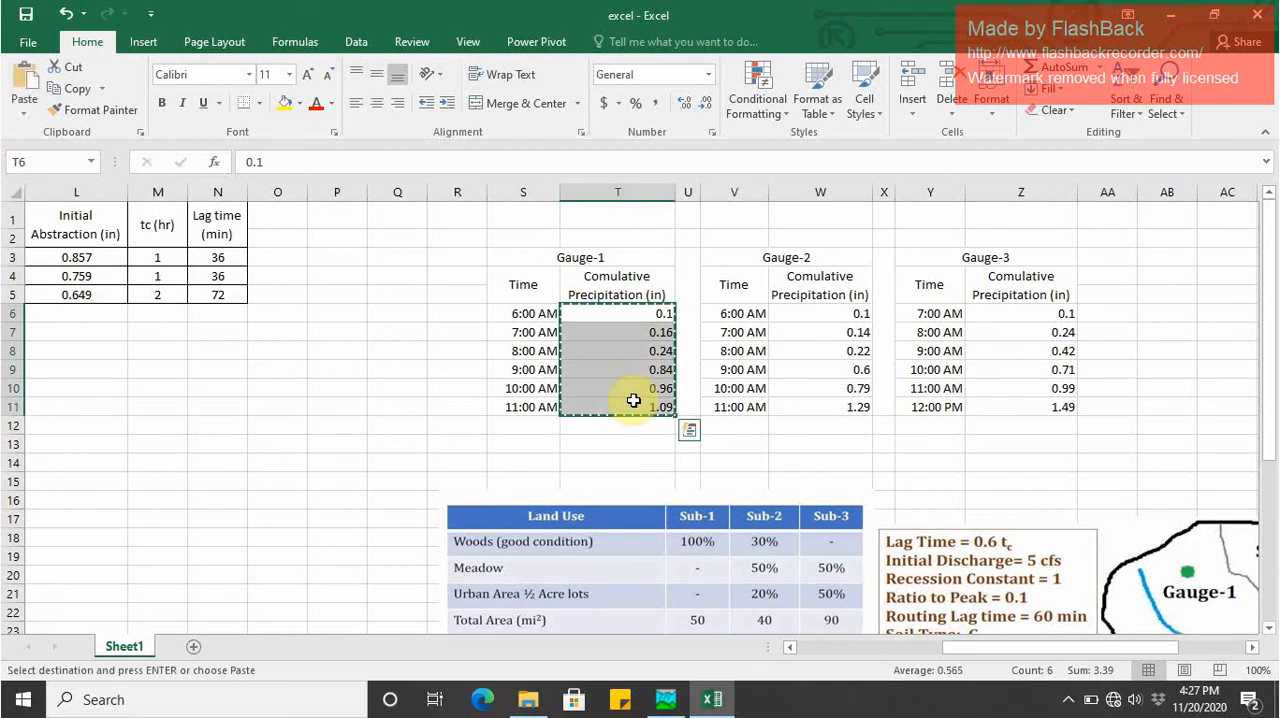
left_click(1184, 20)
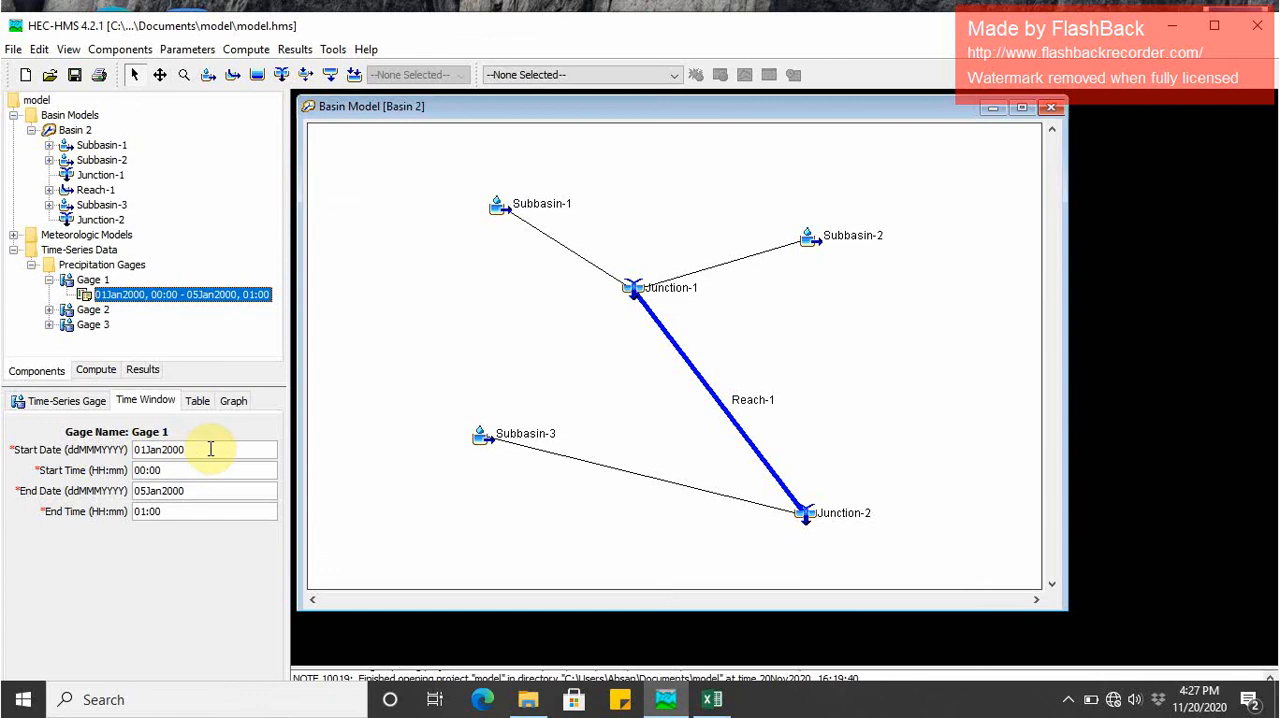
- Set Gage 1's time window to start at 06:00 and end at 11:00, and check its table and time interval
left_click_drag(208, 448, 112, 445)
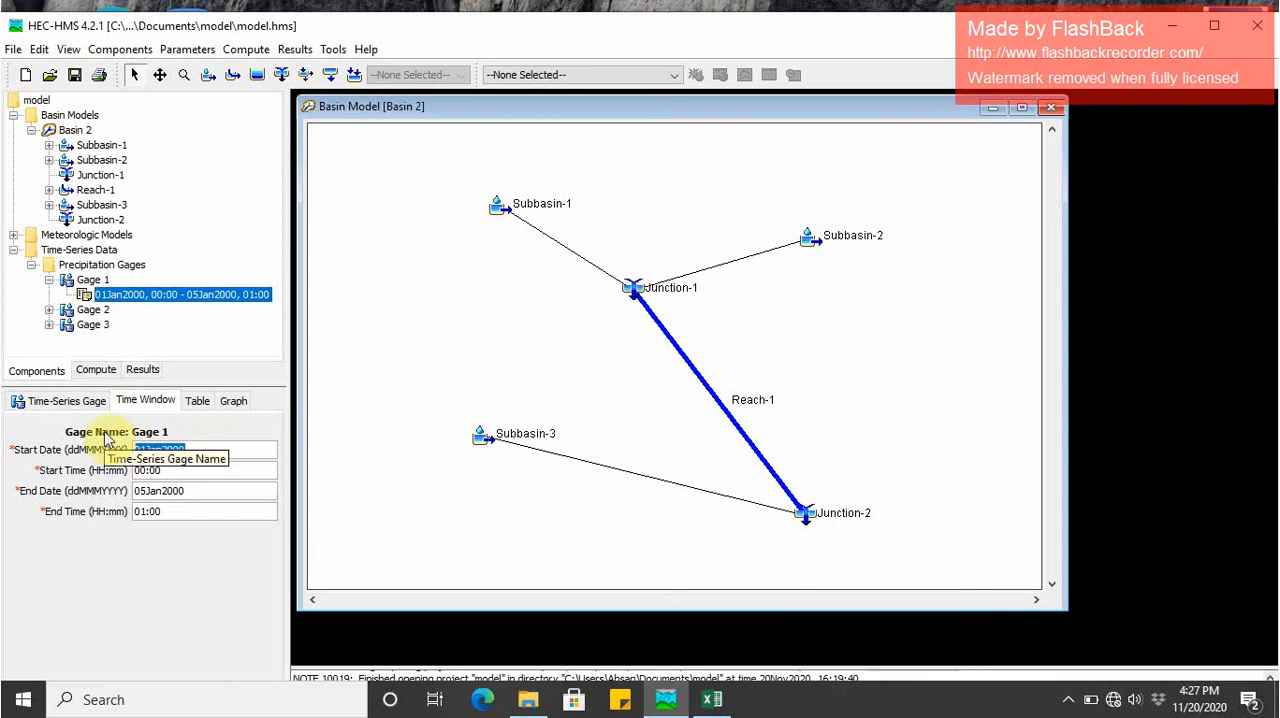
left_click(210, 448)
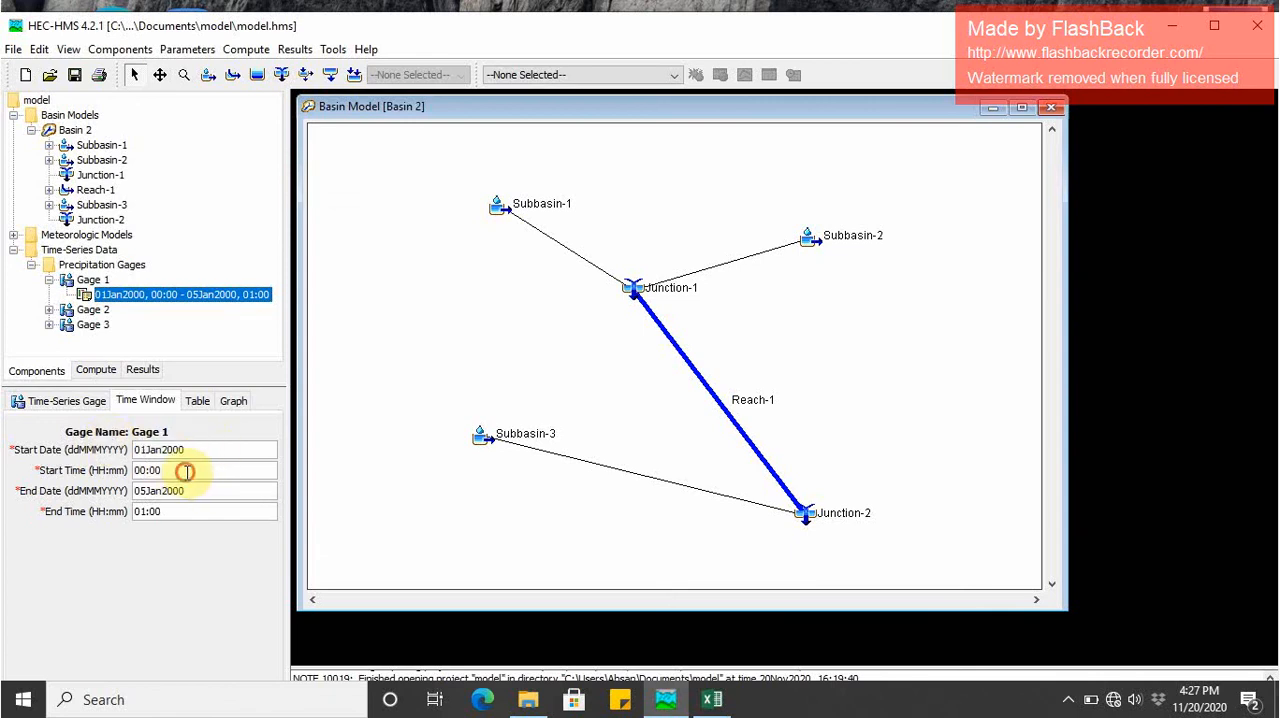
left_click_drag(177, 470, 130, 470)
type("06")
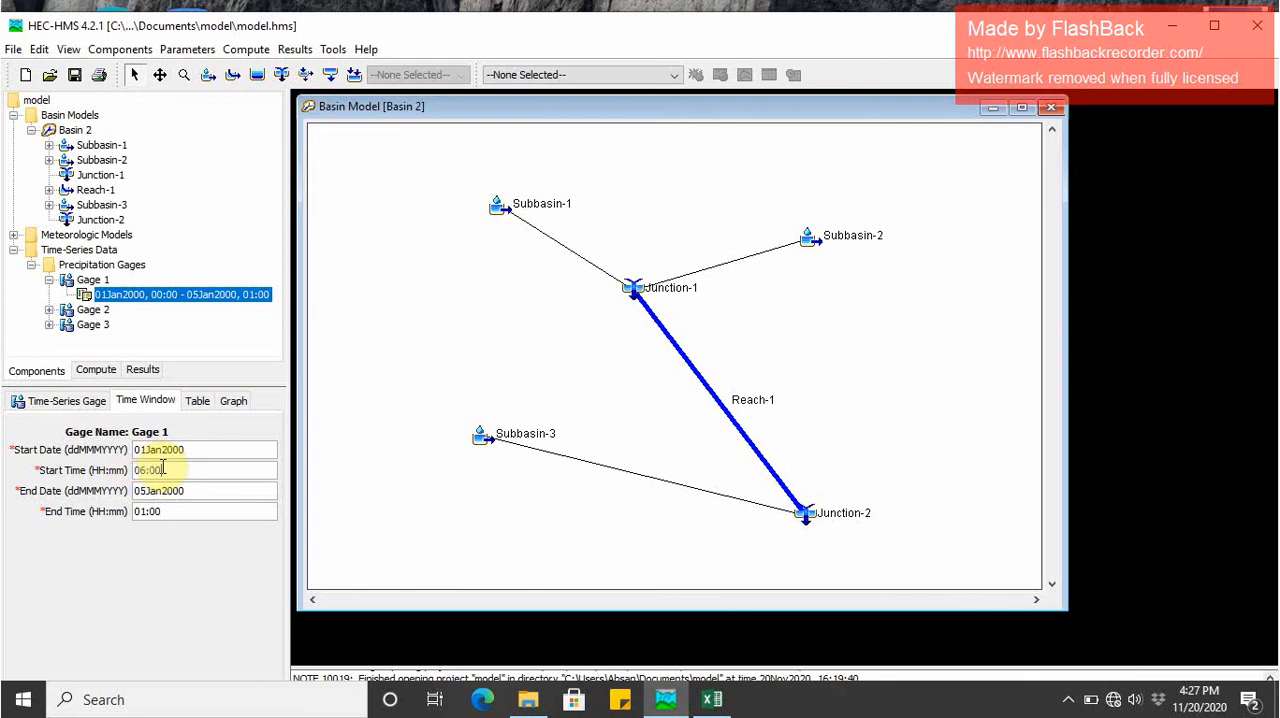
left_click(174, 510)
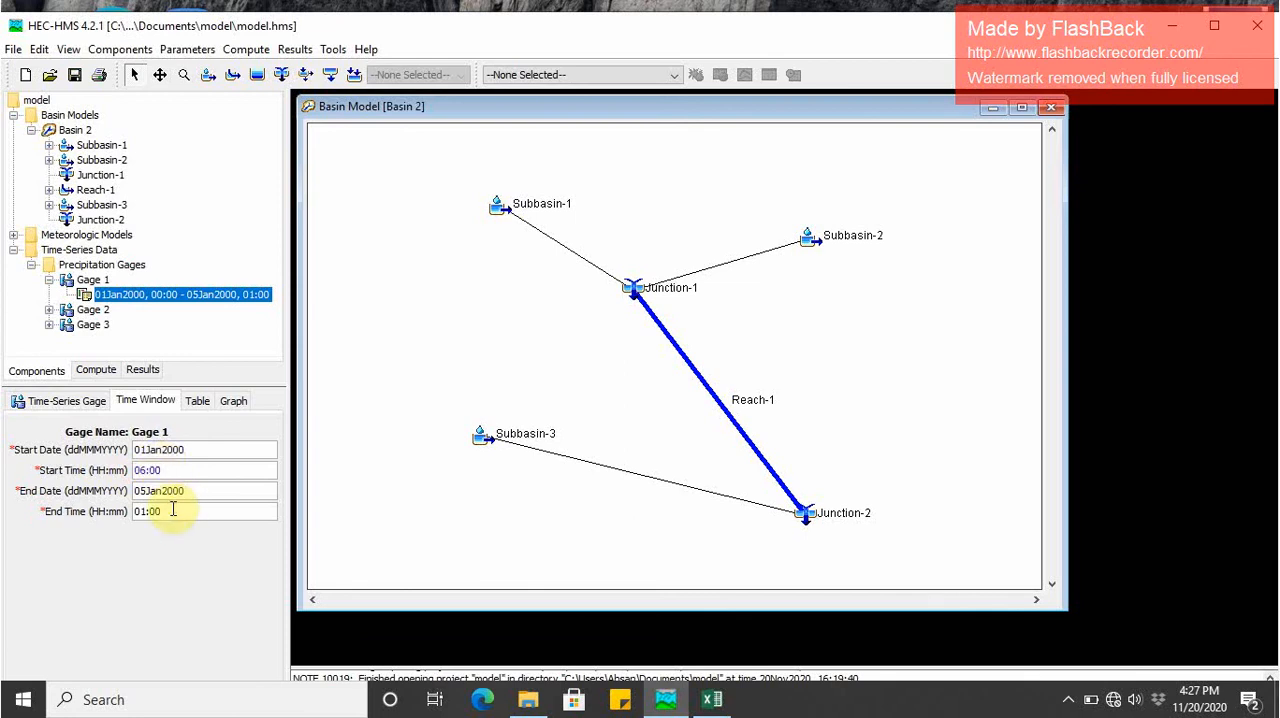
left_click_drag(174, 510, 106, 514)
type("11")
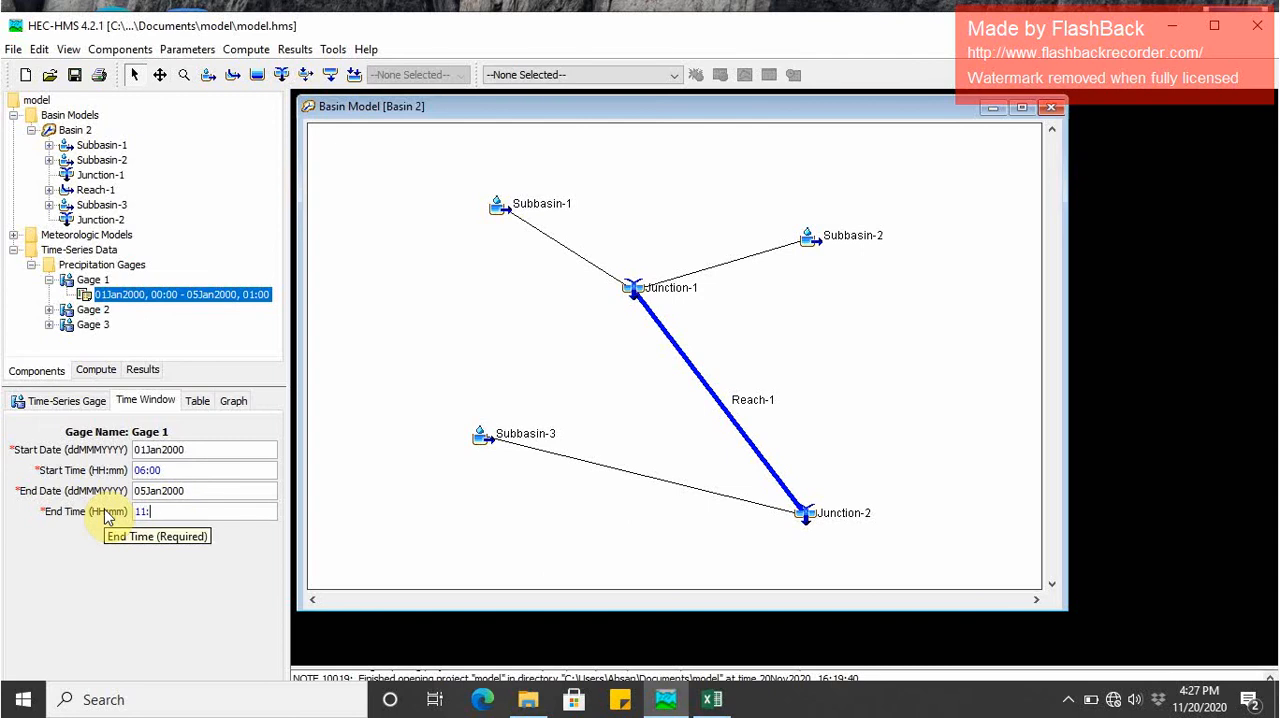
left_click(196, 401)
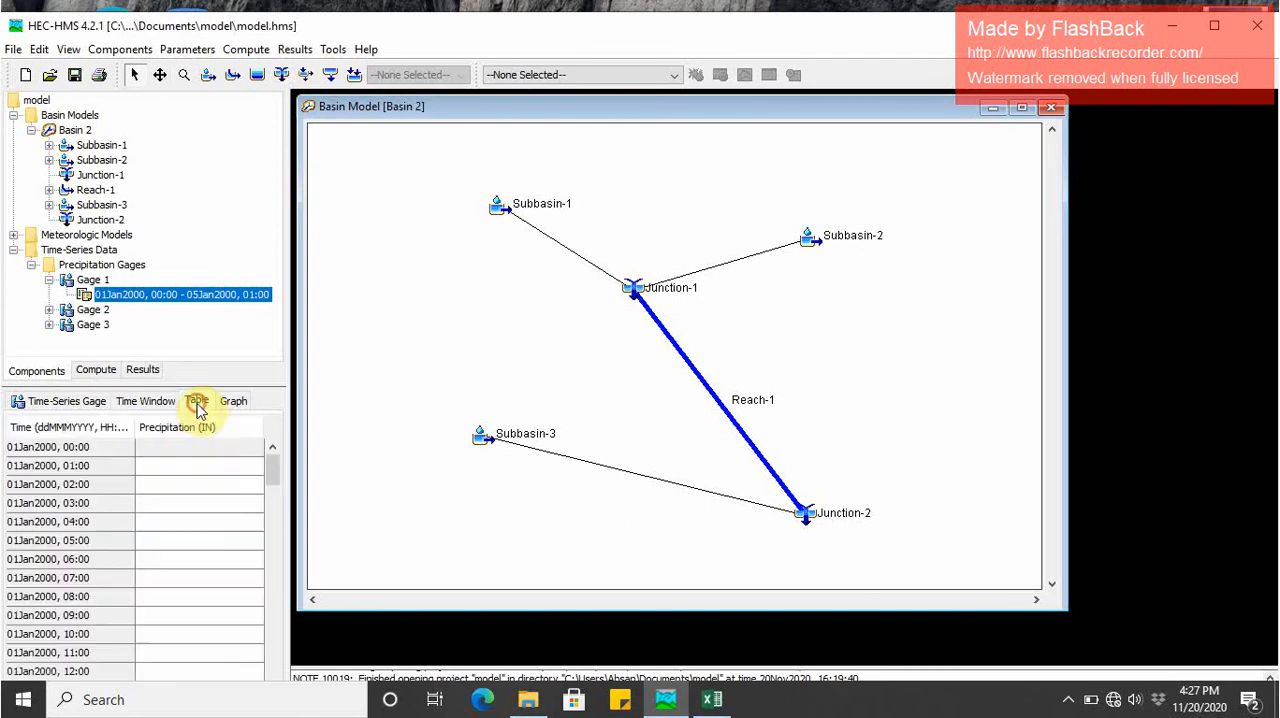
left_click(88, 406)
left_click(174, 511)
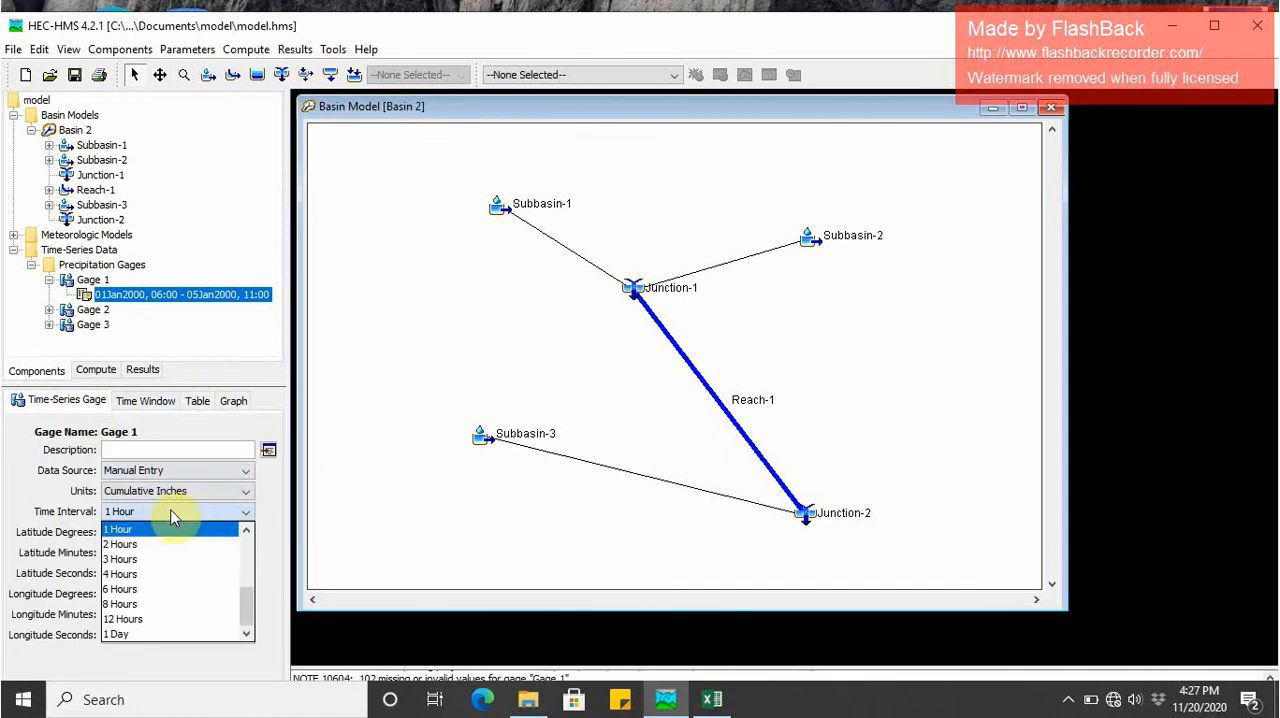
- Set both the start date and the end date of Gage 1's time window to 01Jan2020
left_click(146, 400)
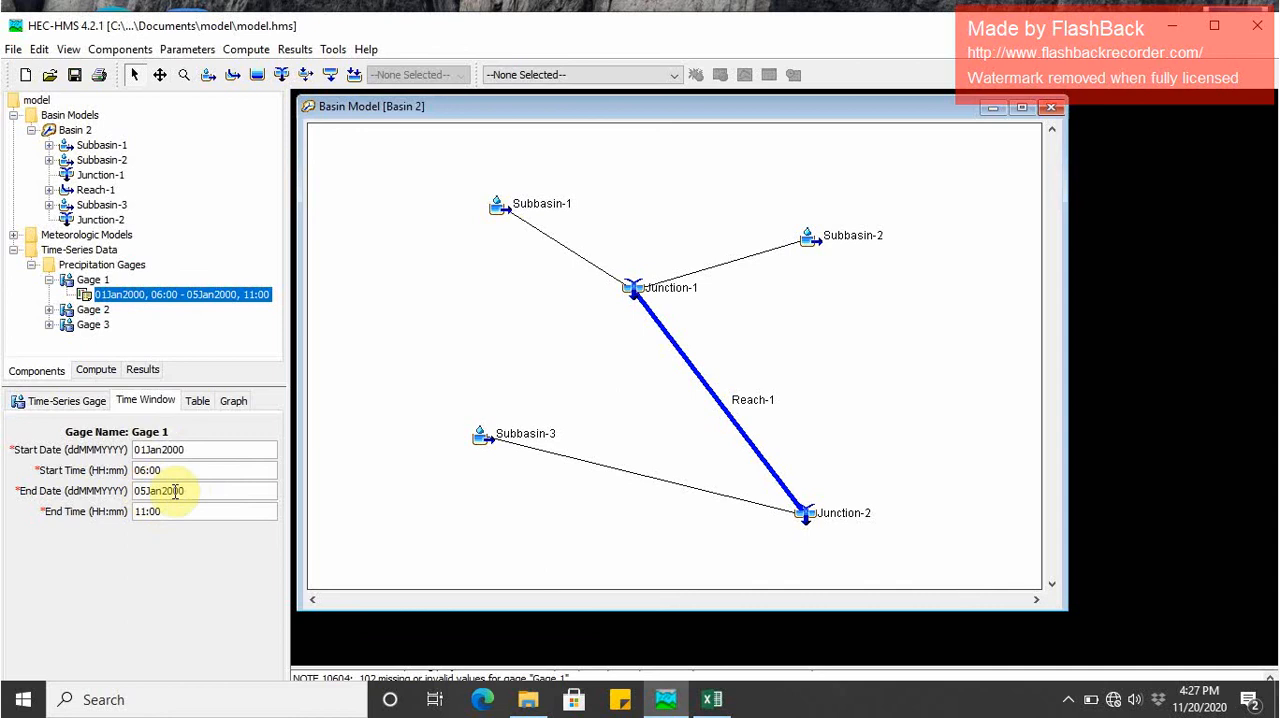
left_click_drag(186, 491, 125, 495)
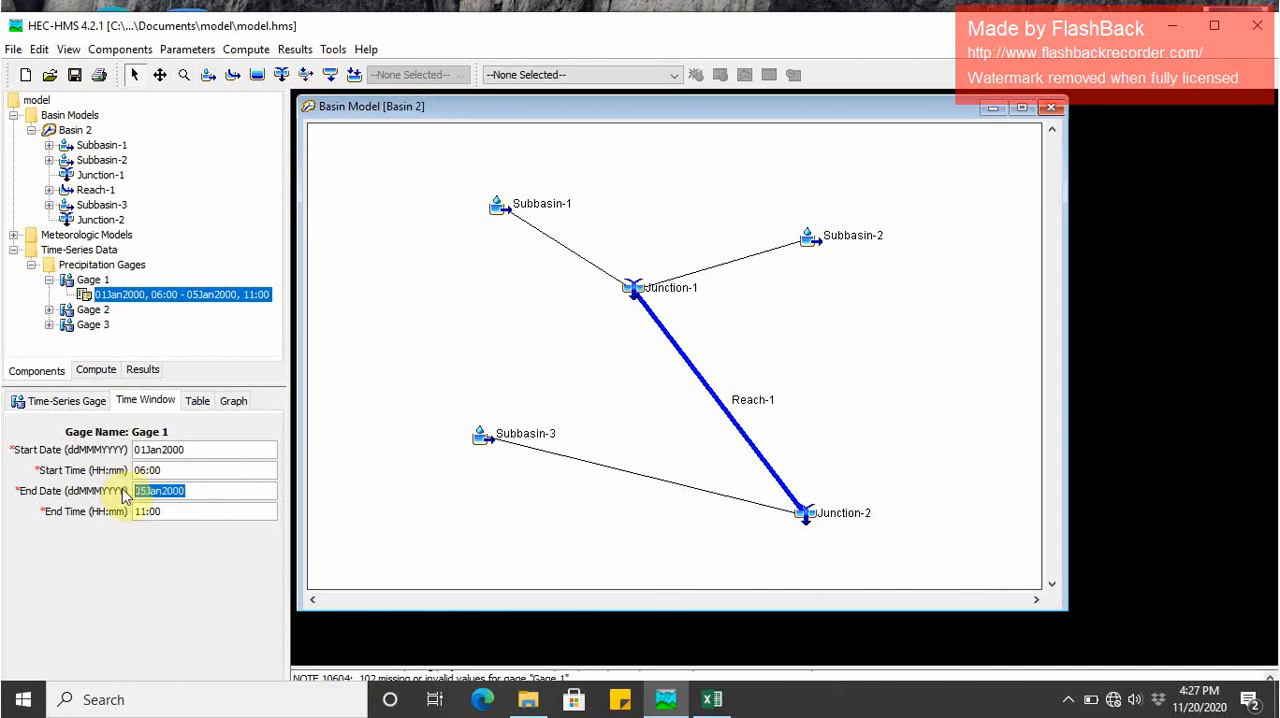
left_click(146, 489)
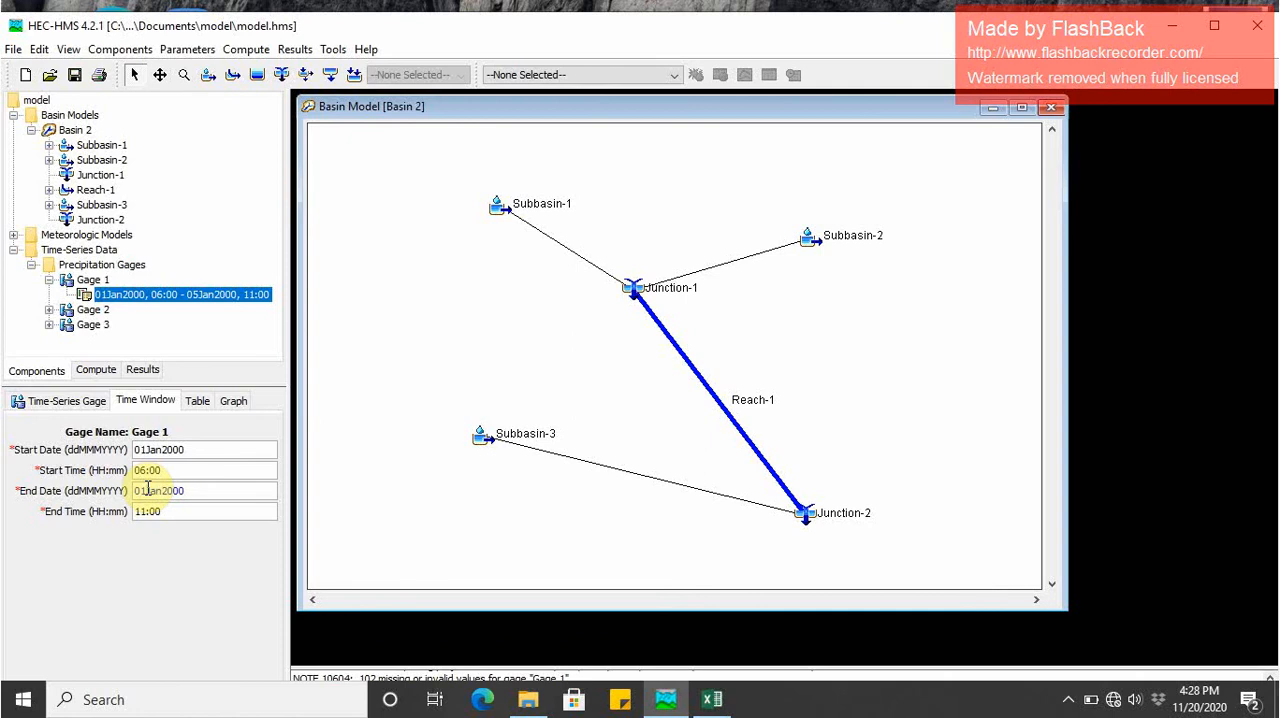
left_click(194, 455)
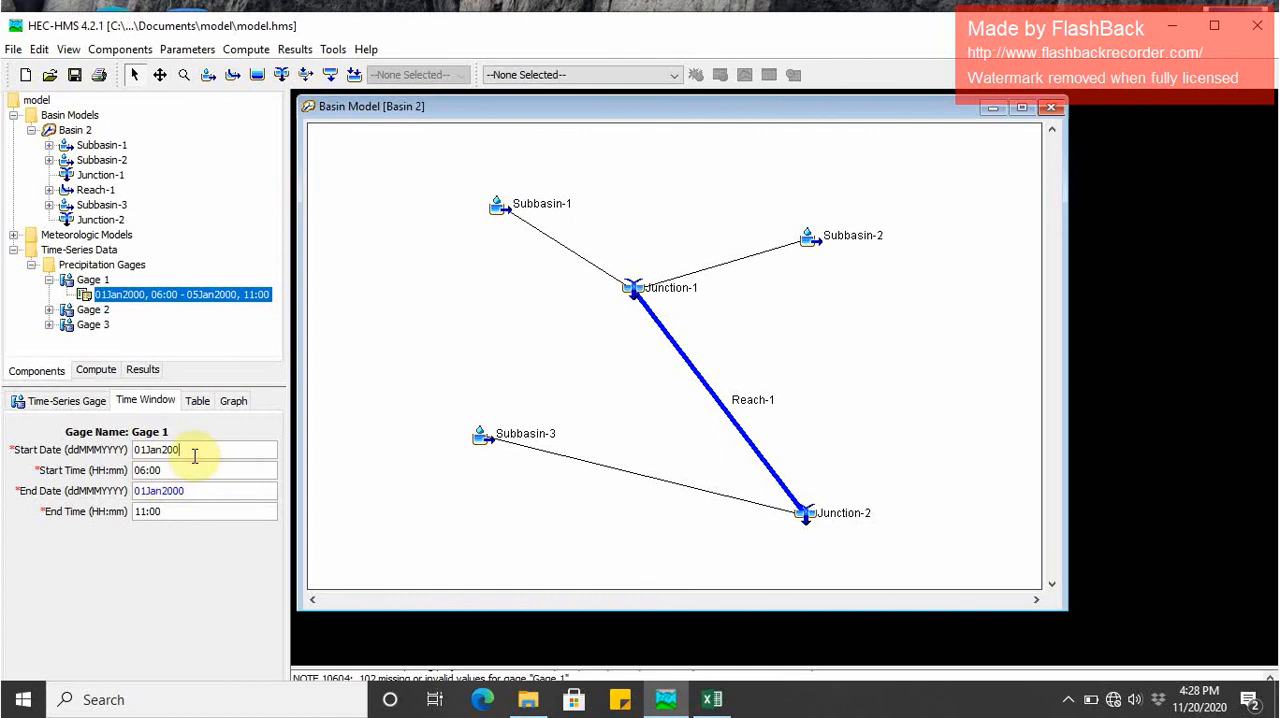
left_click(187, 484)
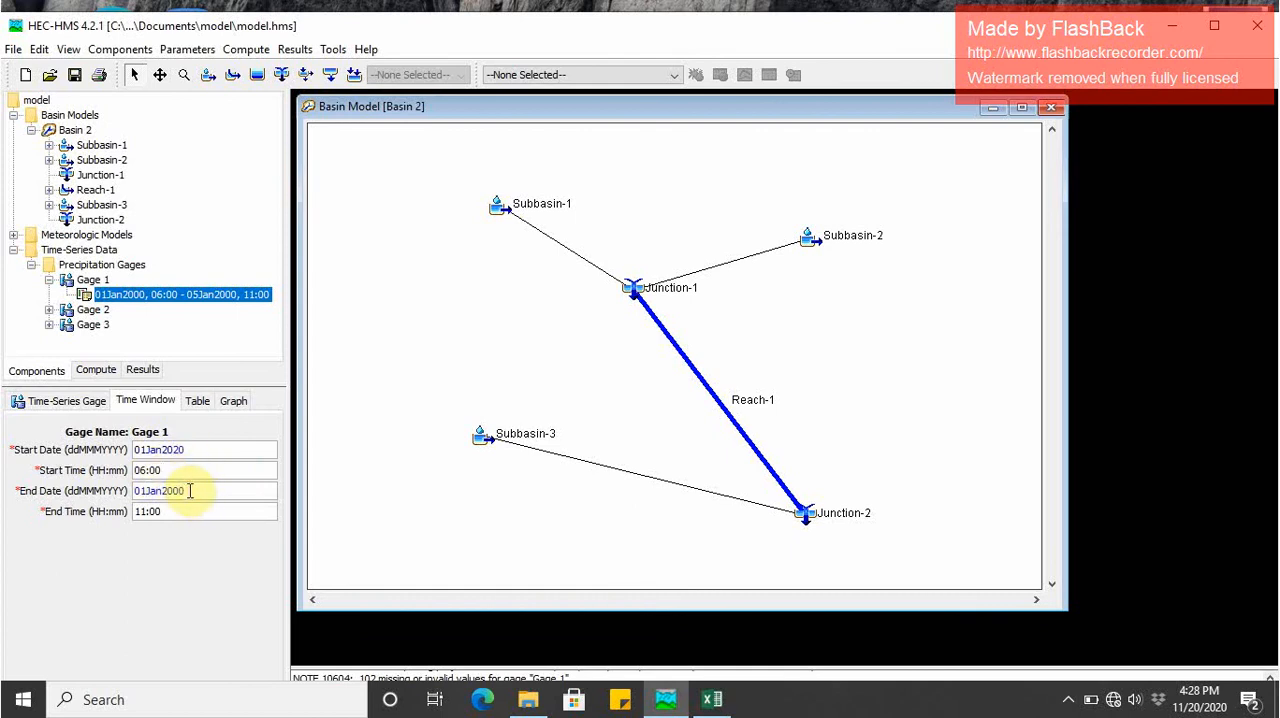
key("BackSpace")
left_click(171, 517)
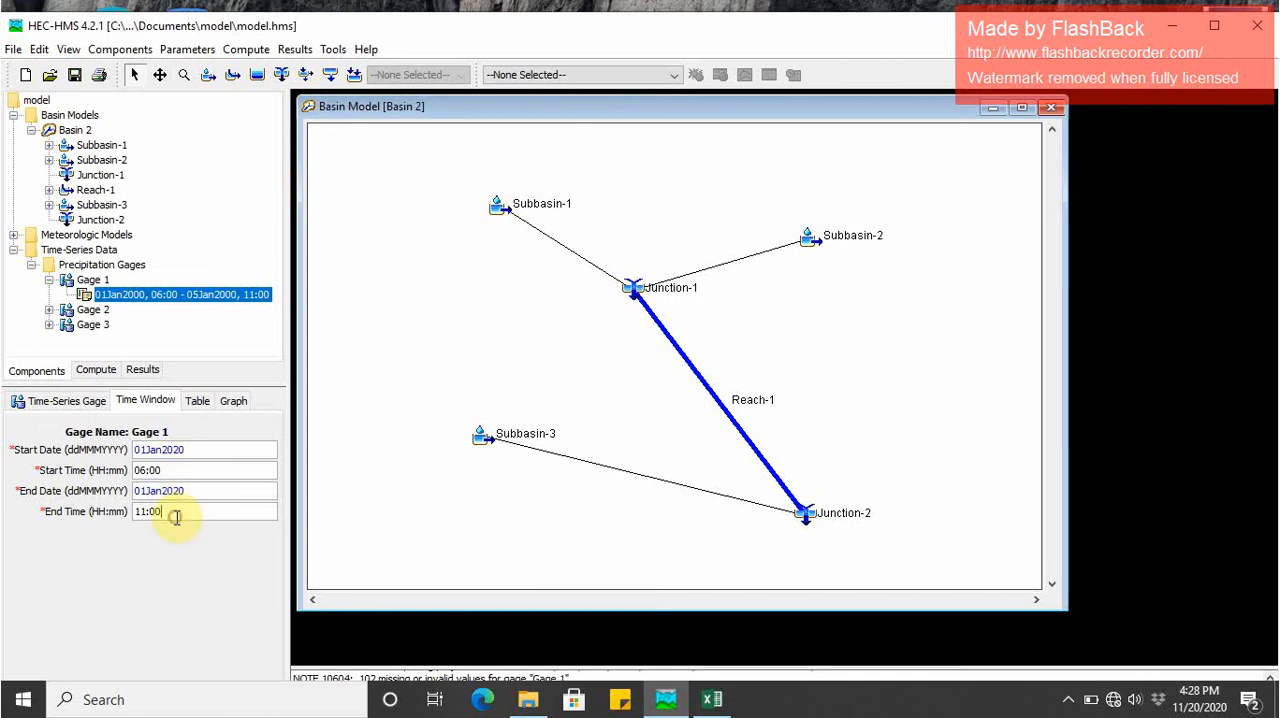
left_click(196, 400)
- Try to paste the copied cumulative precipitation values into Gage 1's table for 06:00 through 11:00
left_click(189, 448)
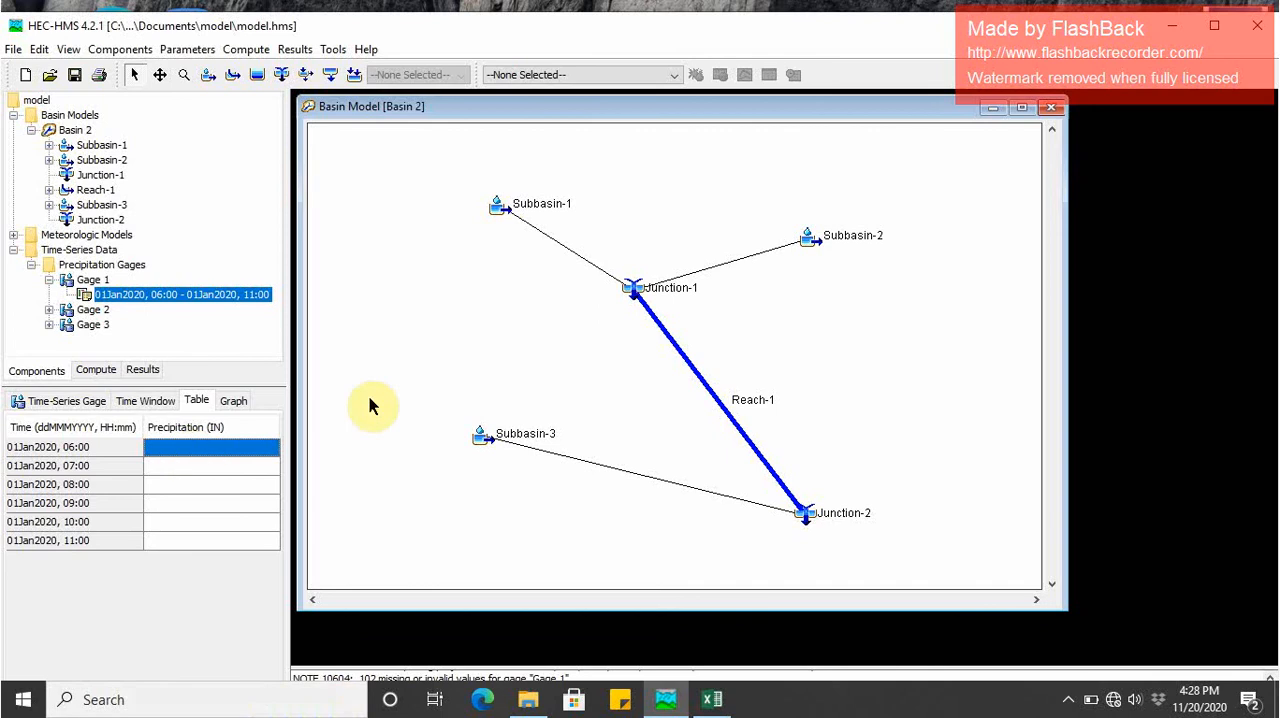
left_click_drag(241, 451, 247, 570)
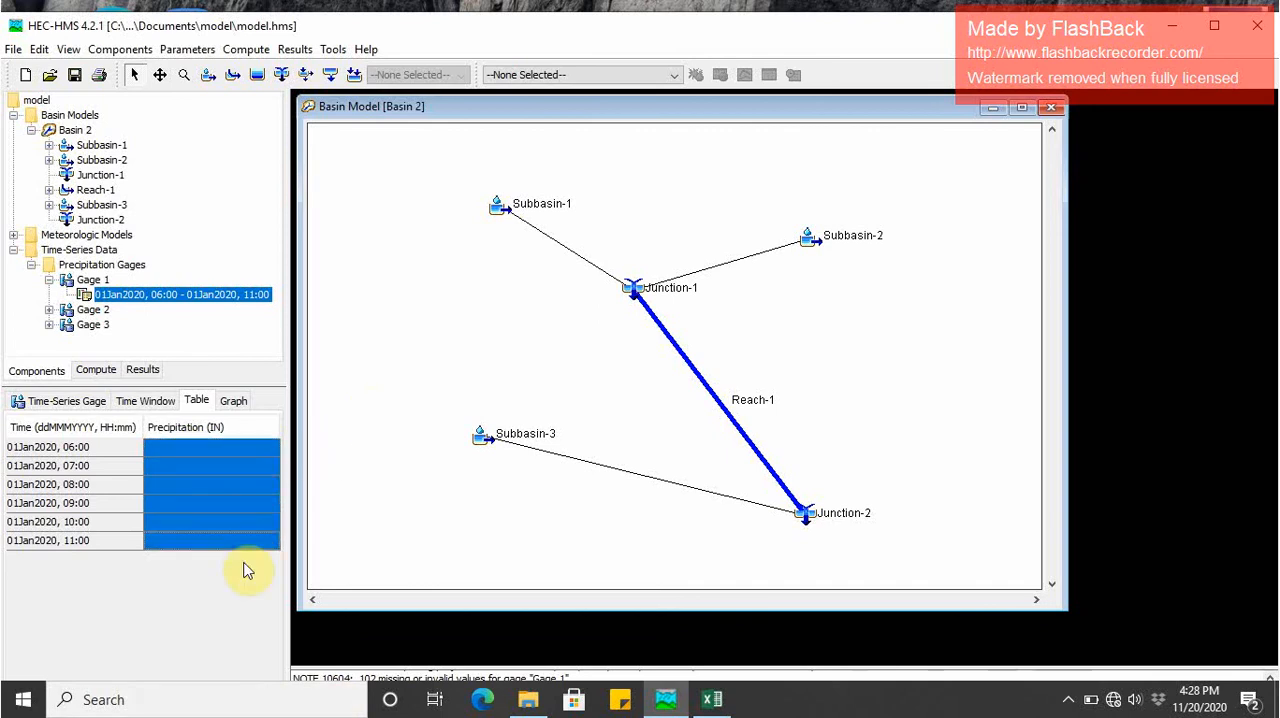
key("ctrl+v")
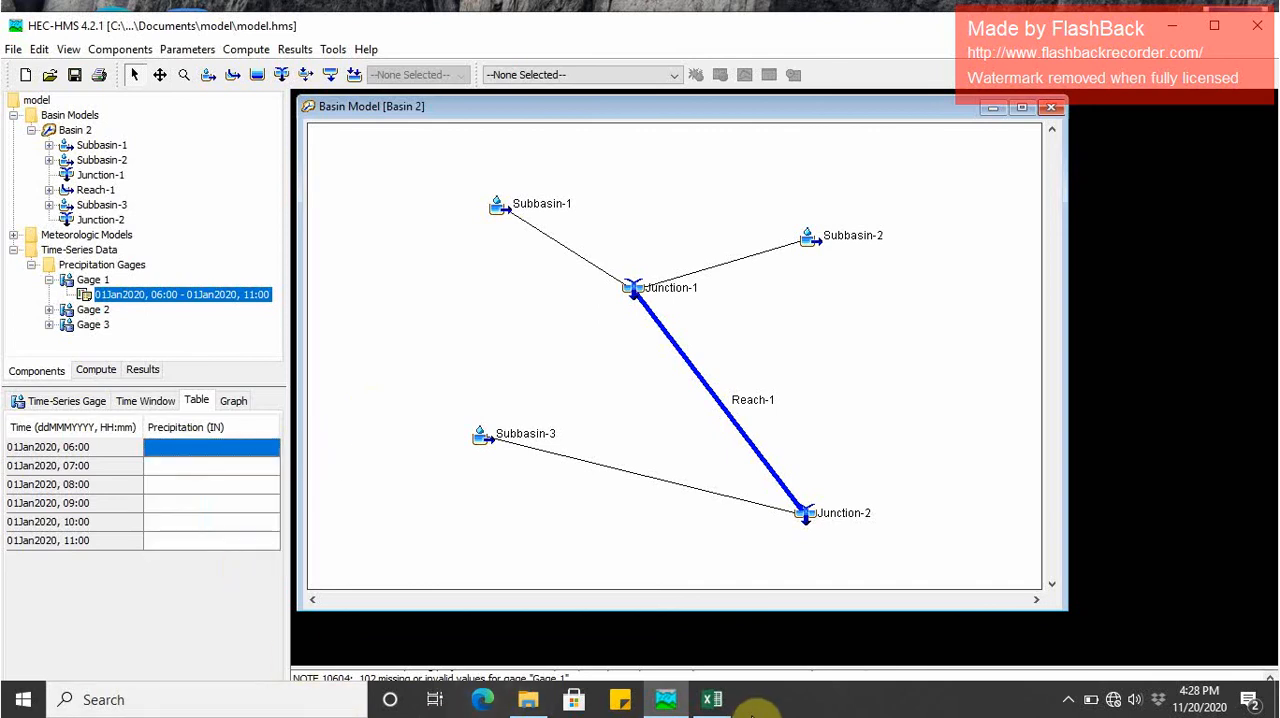
- Copy Gauge-1's cumulative precipitation values again from Excel, paste them into Gage 1's table in HEC-HMS, and view its graph
left_click(712, 699)
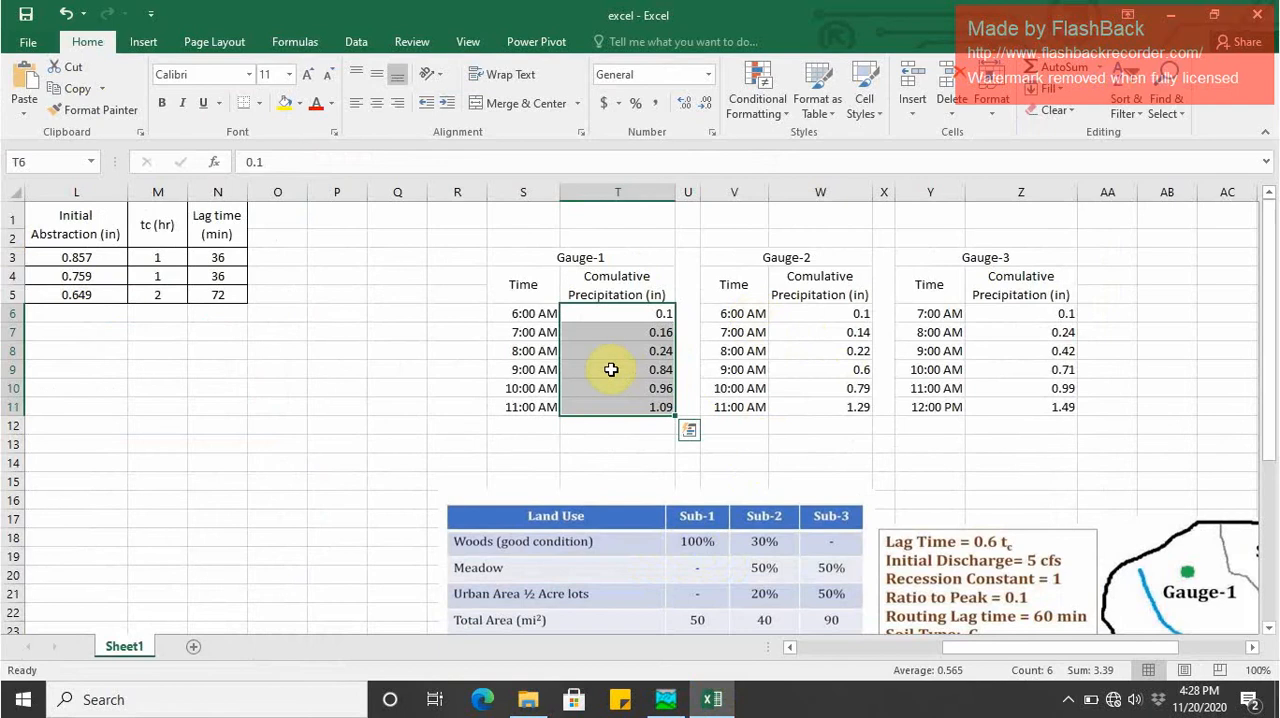
key("ctrl+c")
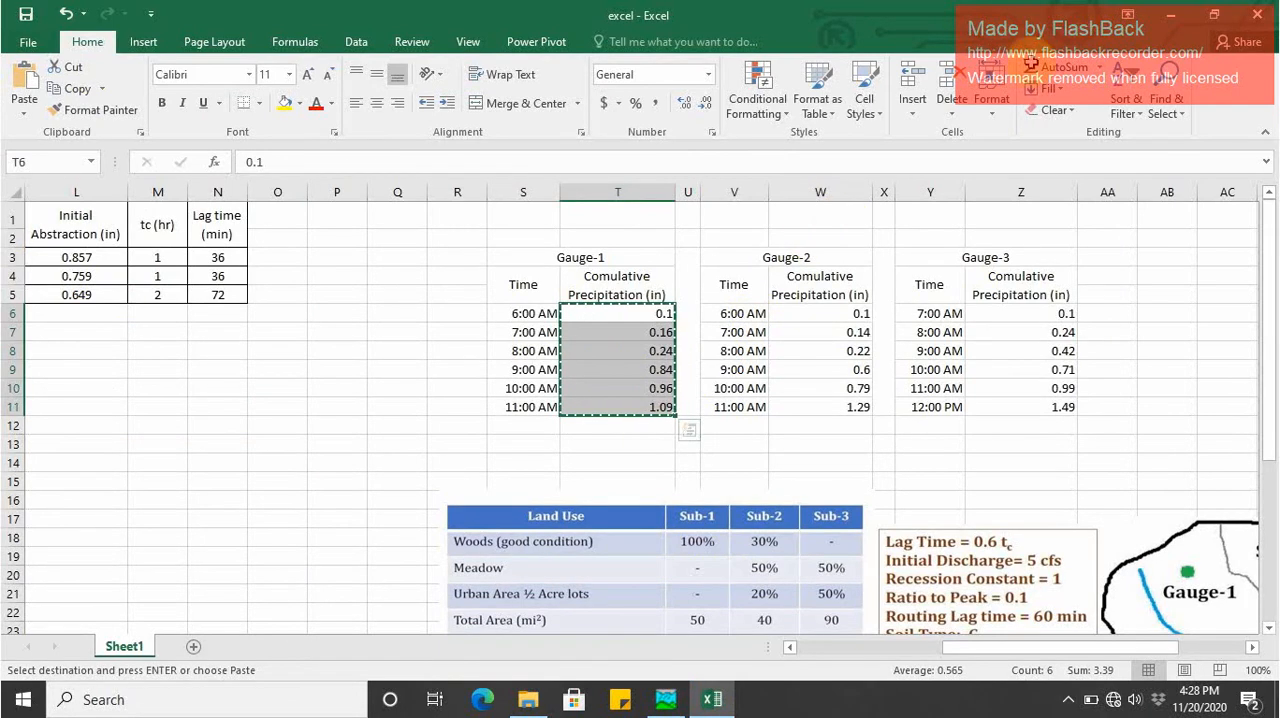
left_click(1162, 21)
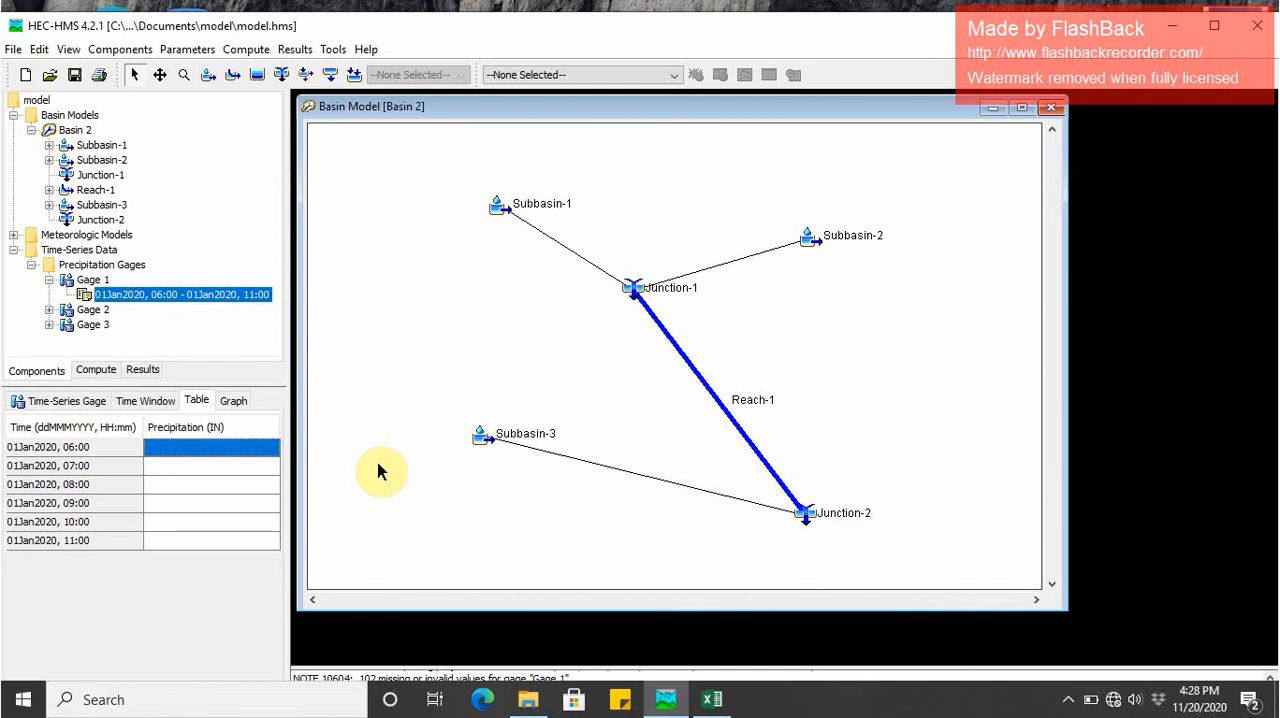
key("ctrl+v")
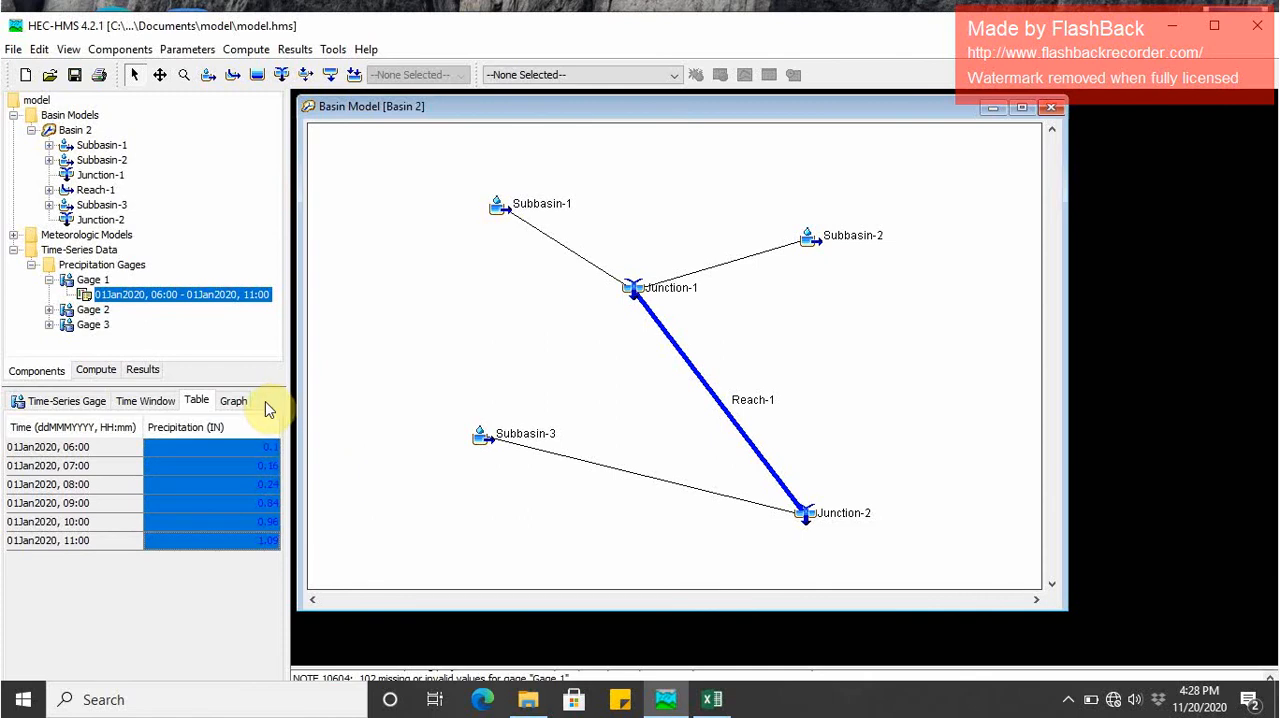
left_click(234, 400)
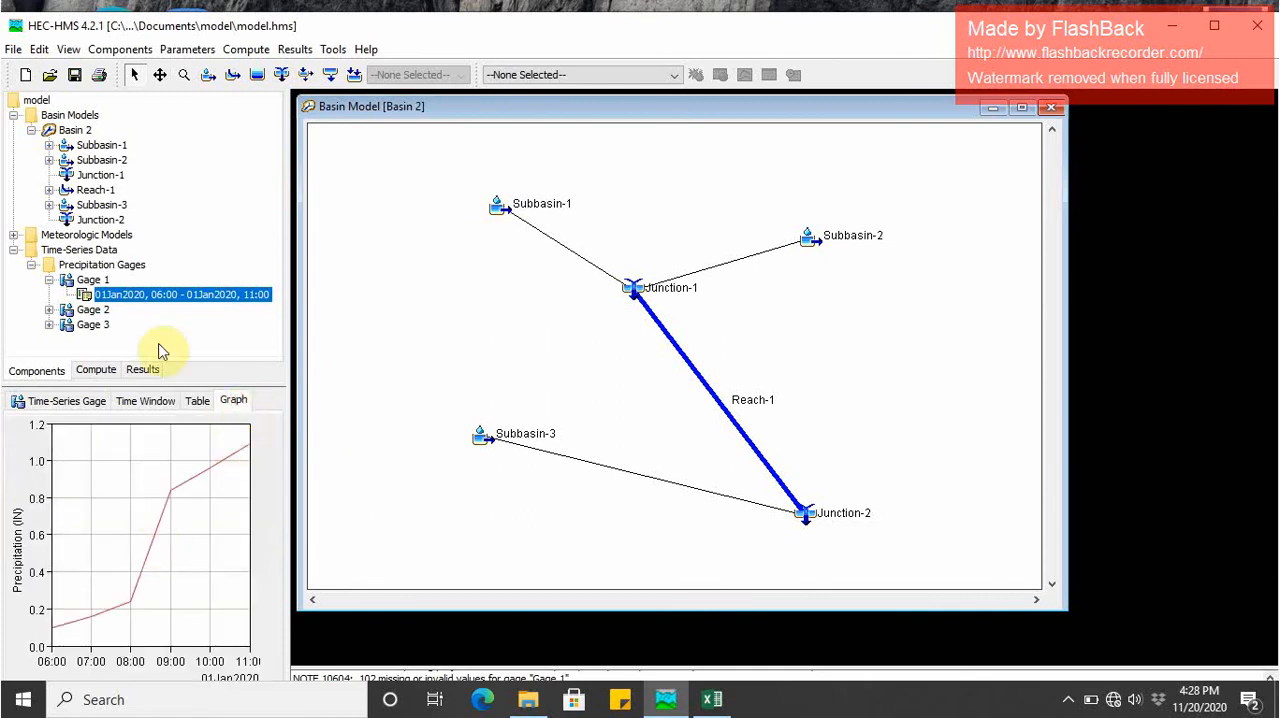
- Open Gage 2's time window and set its start date to 01Jan2020
left_click(78, 312)
double_click(74, 313)
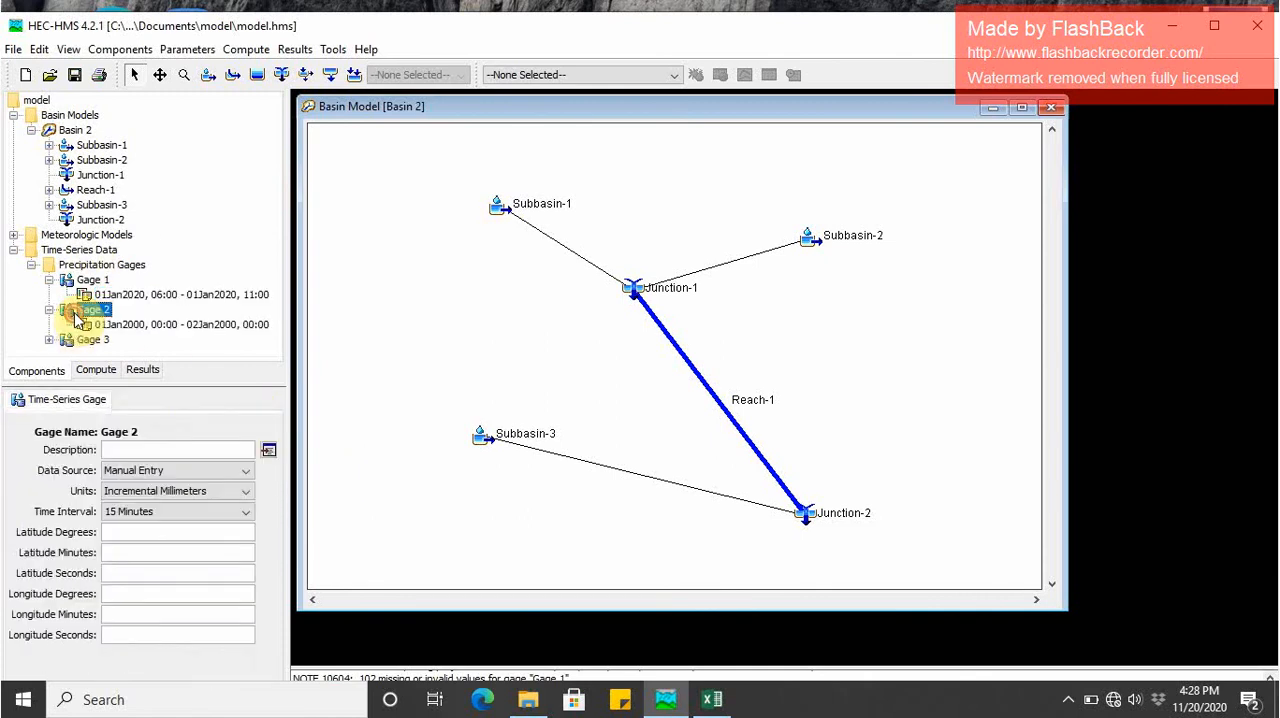
left_click(108, 326)
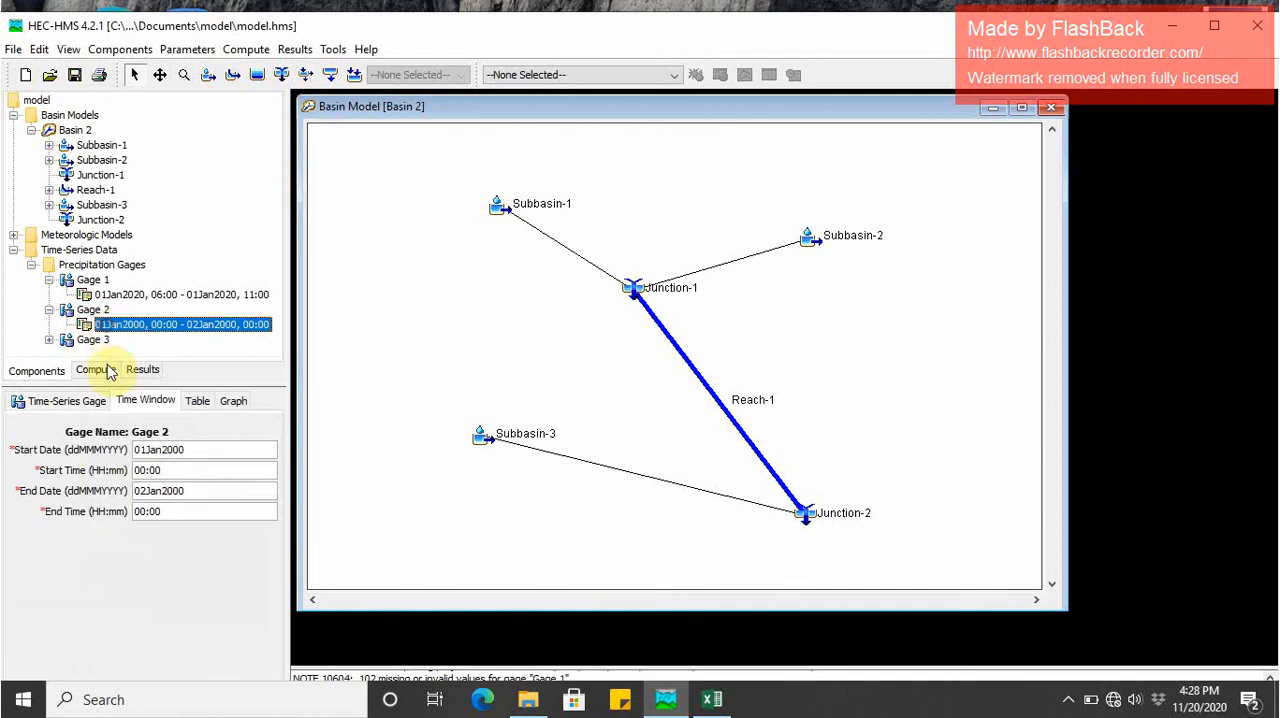
left_click(189, 450)
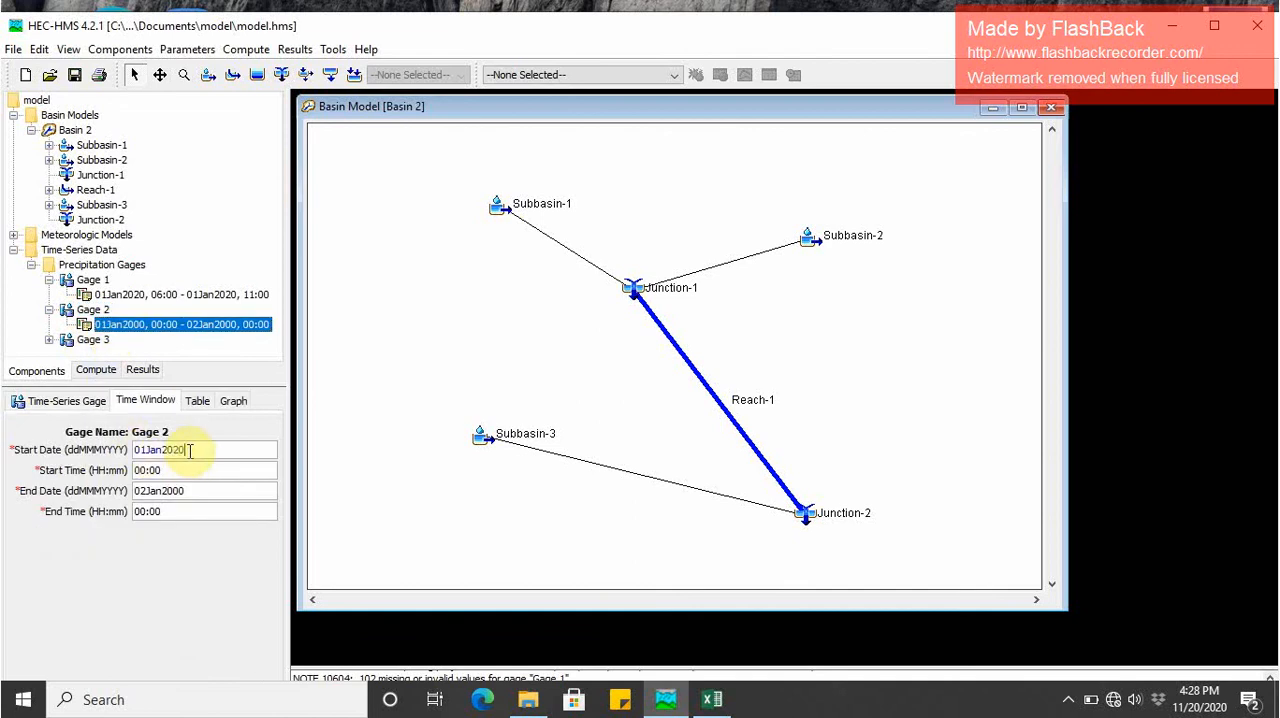
key("Tab")
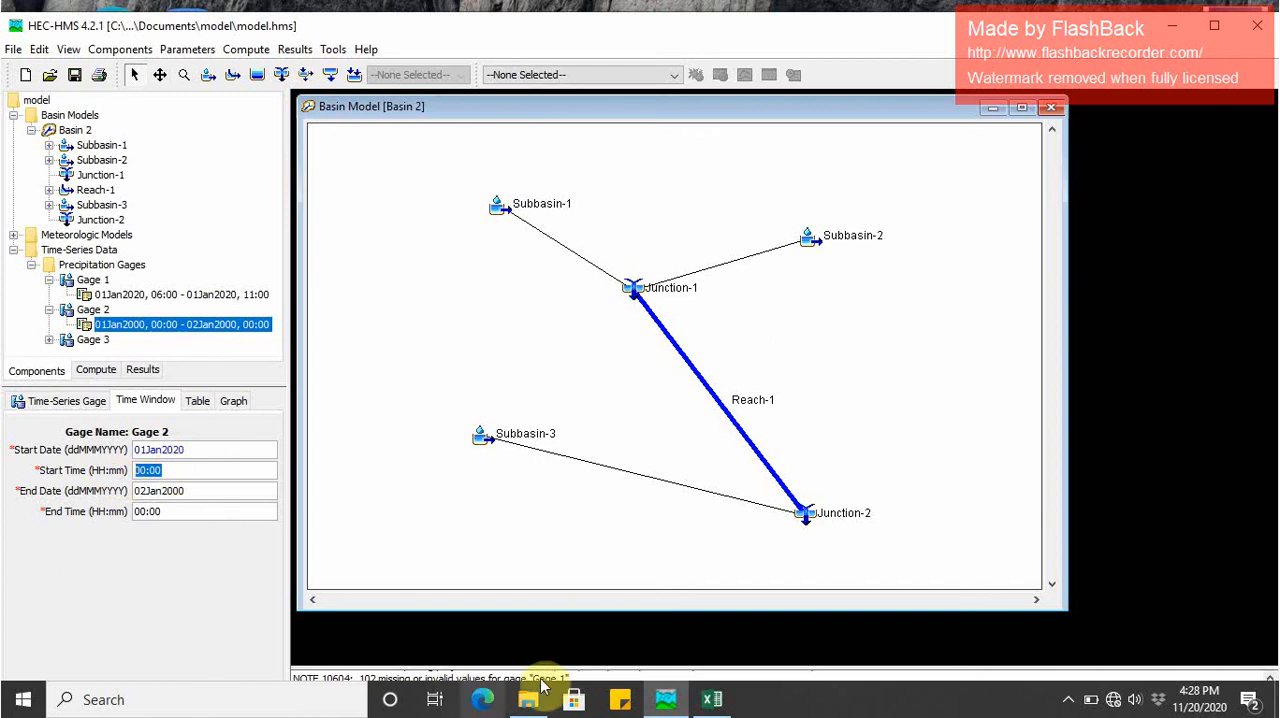
- Switch to Excel, copy Gauge-2's six cumulative precipitation values for 6:00 AM to 11:00 AM, and return to HEC-HMS
left_click(720, 703)
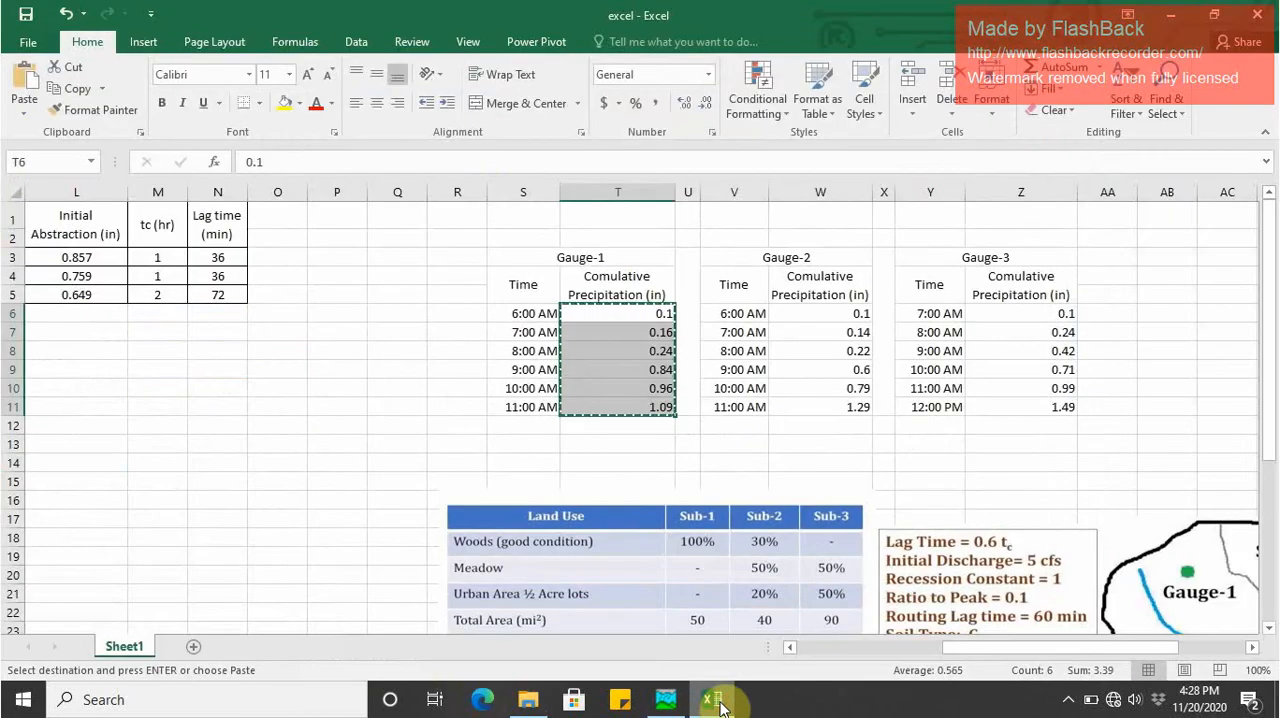
key("Escape")
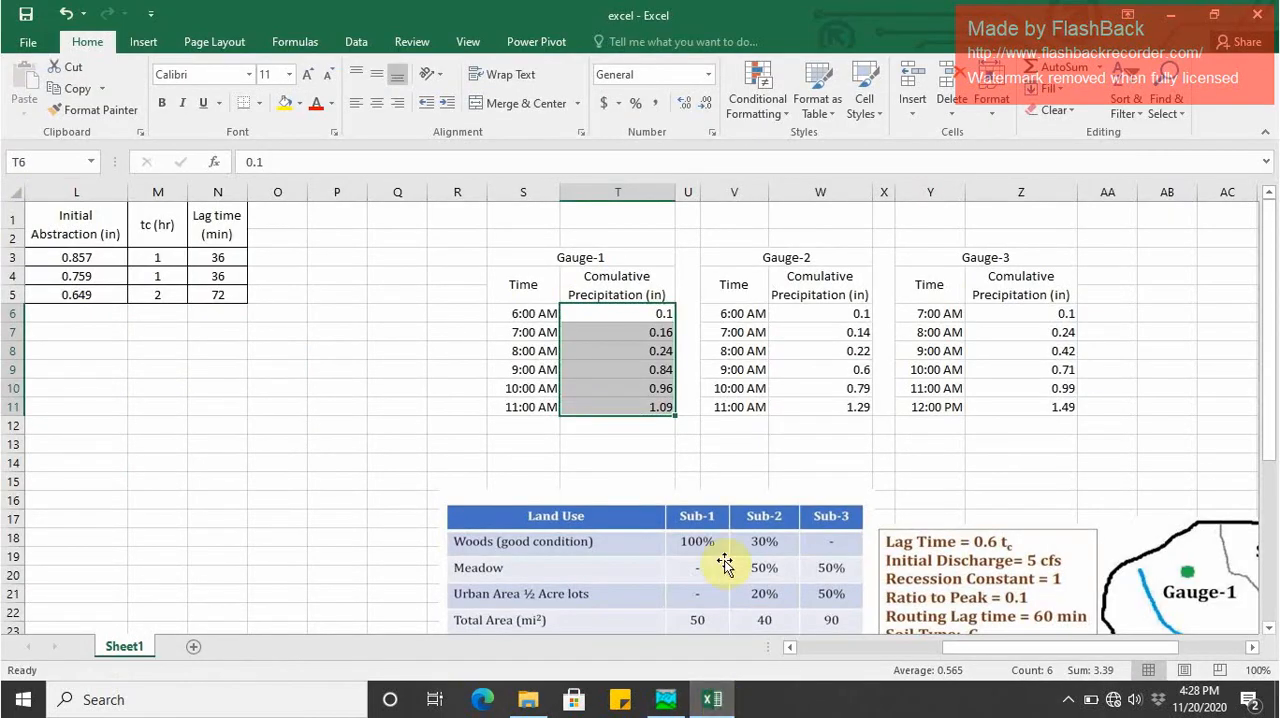
left_click_drag(829, 317, 835, 403)
key("ctrl+c")
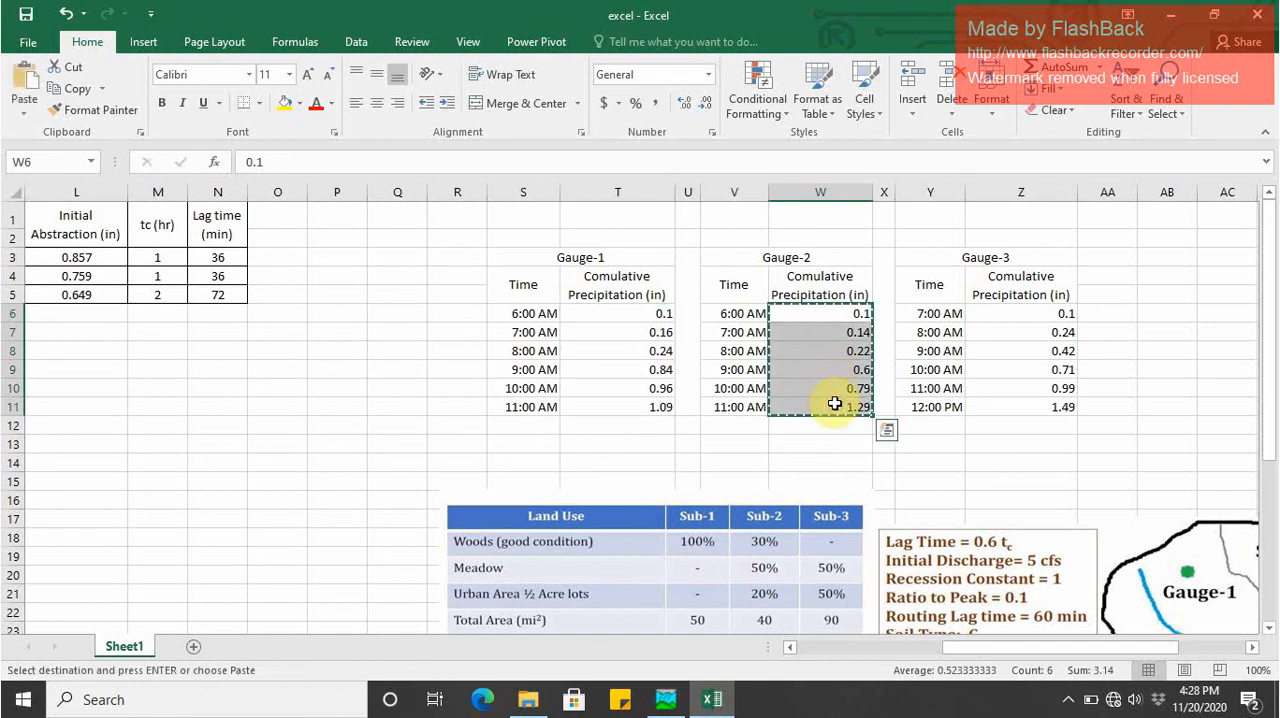
left_click(1181, 22)
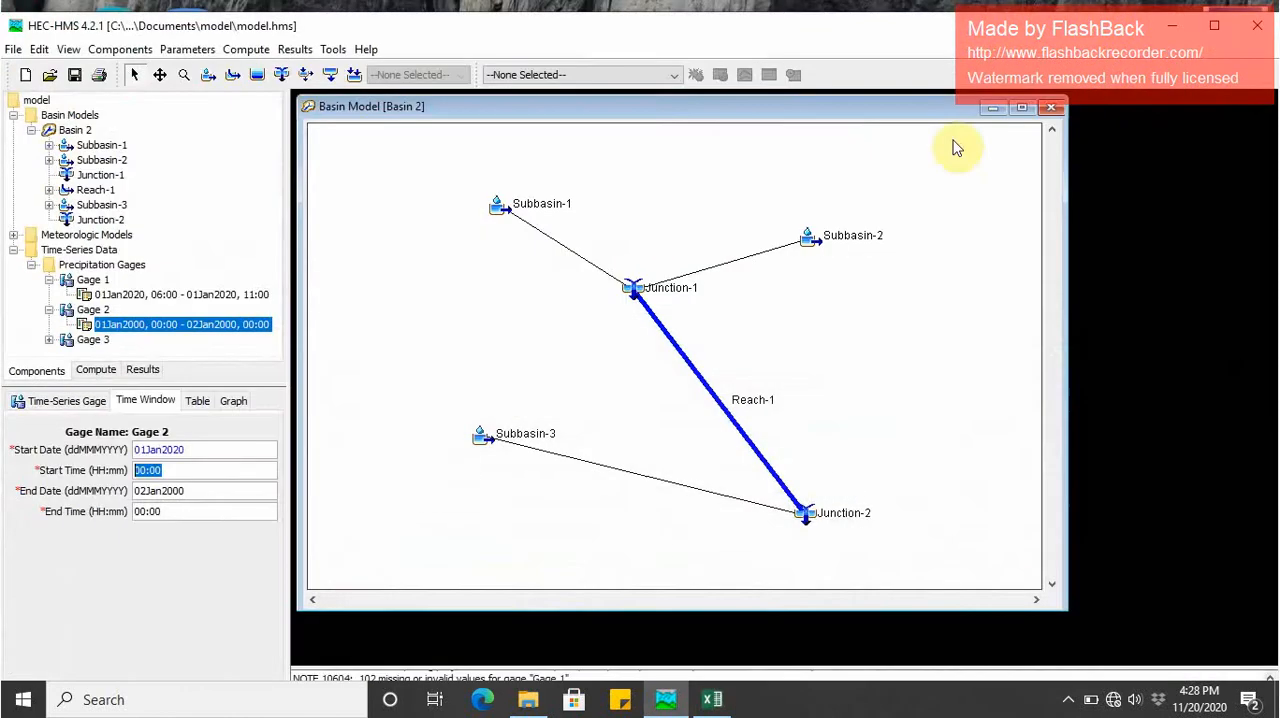
- Set Gage 2's start time to 06:00, end time to 11:00 and end date to 01Jan2020
left_click(146, 470)
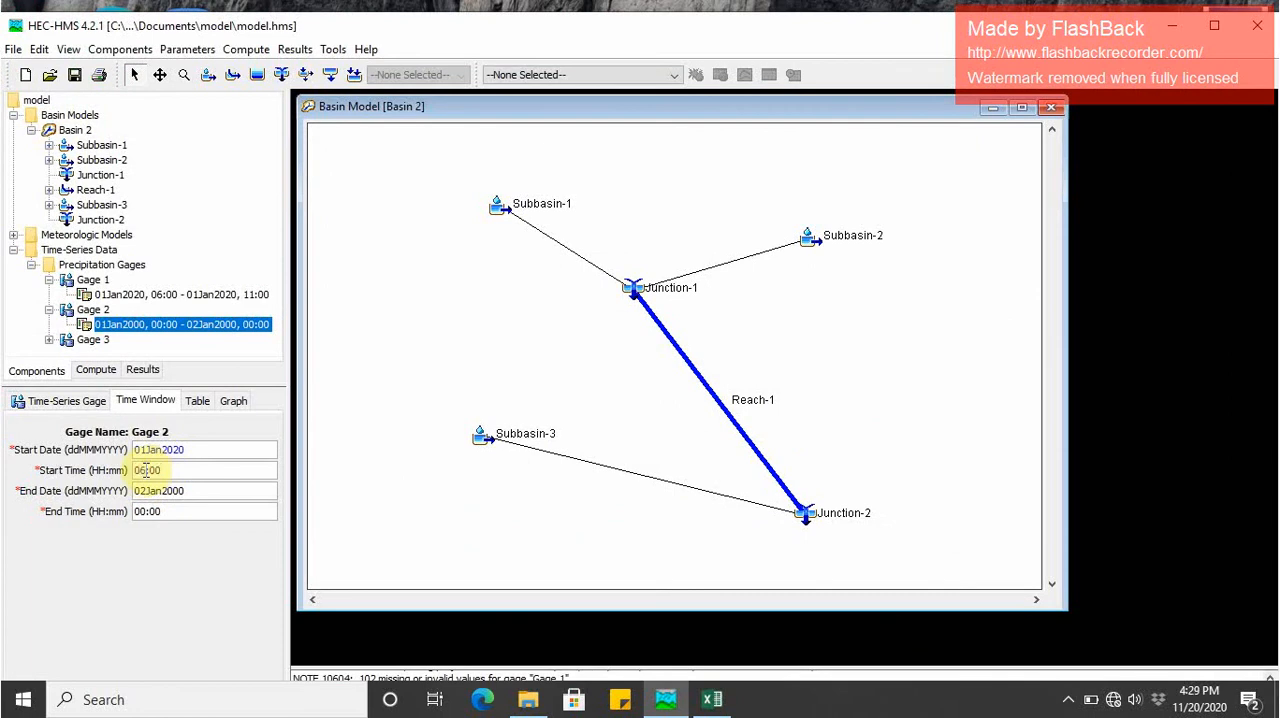
left_click_drag(229, 510, 118, 515)
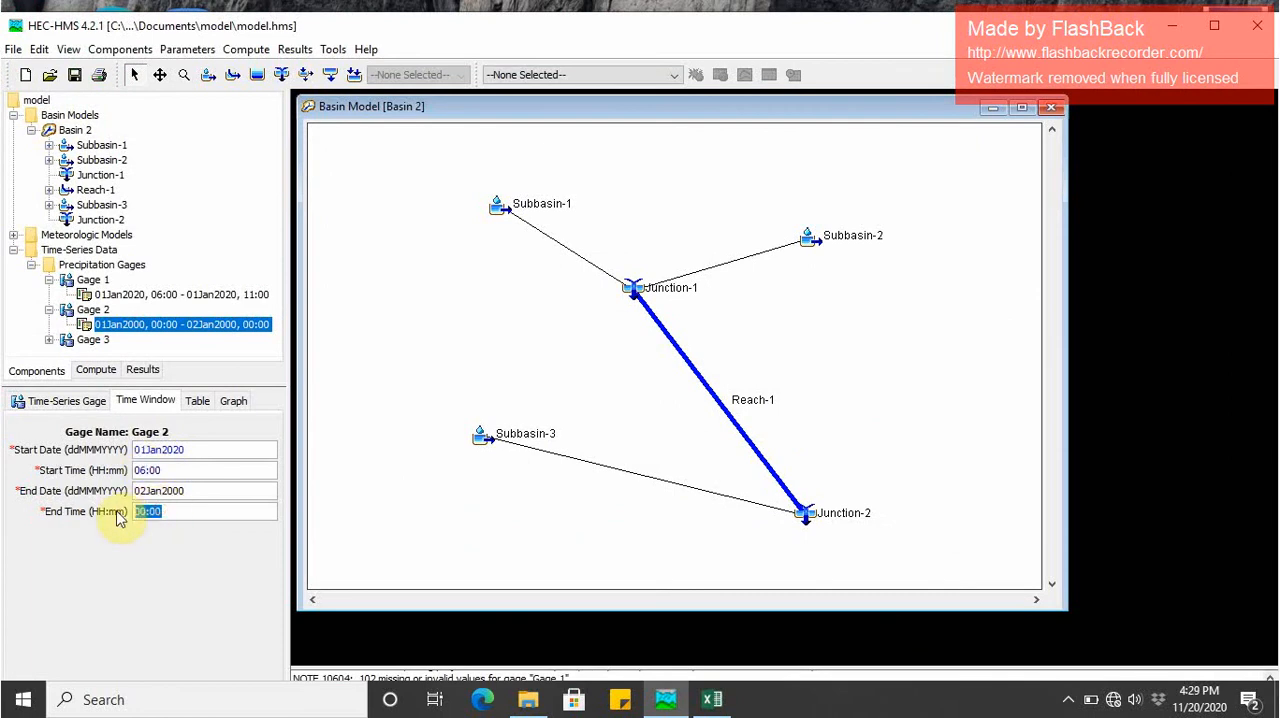
type("11")
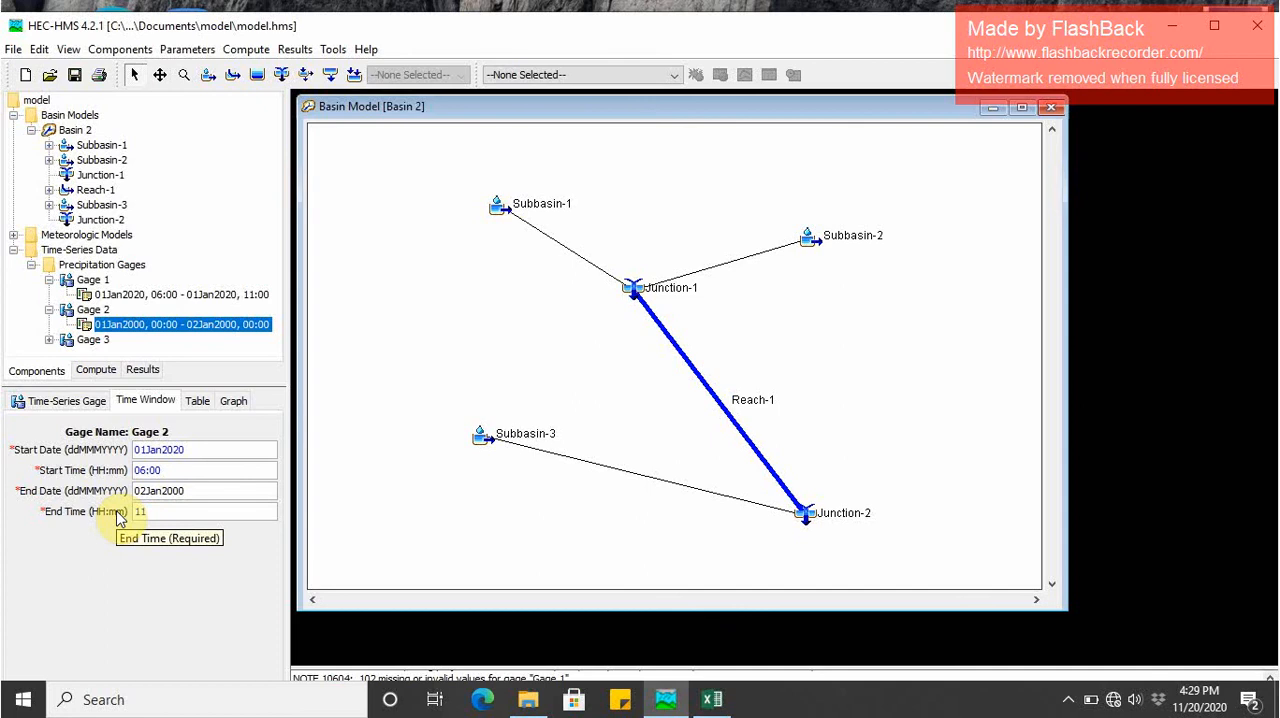
type(":00")
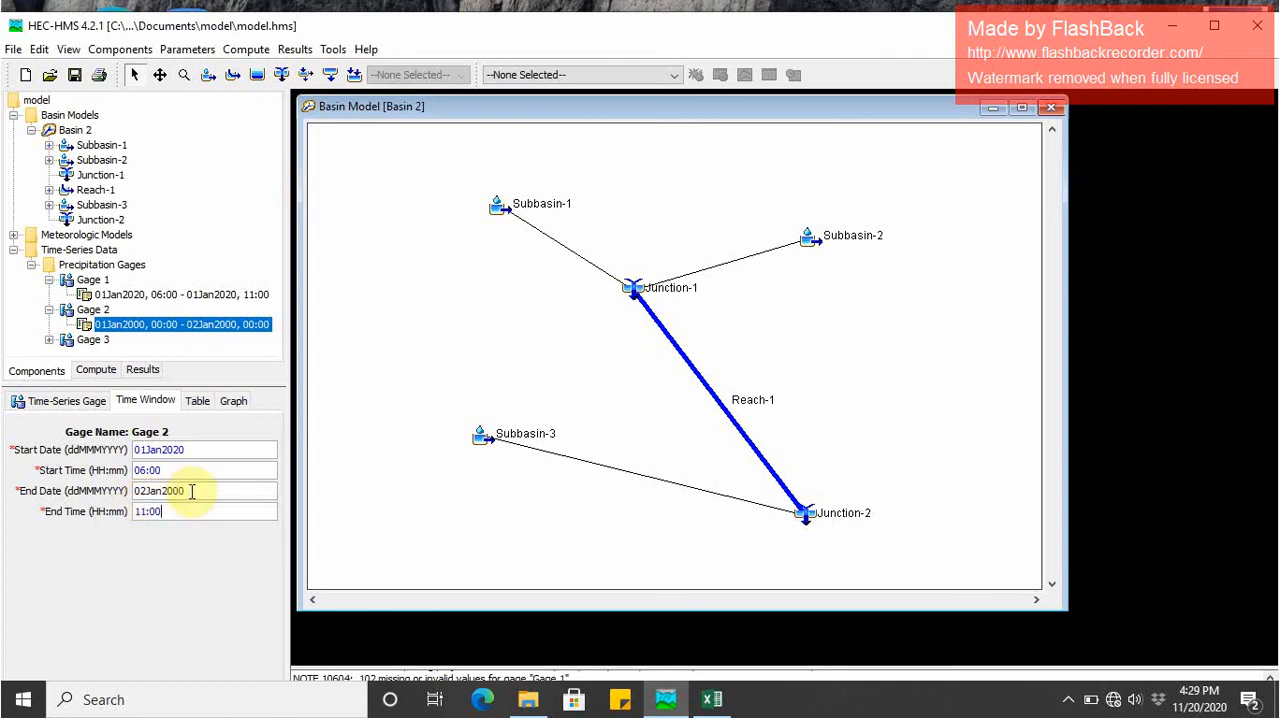
double_click(184, 491)
type("01")
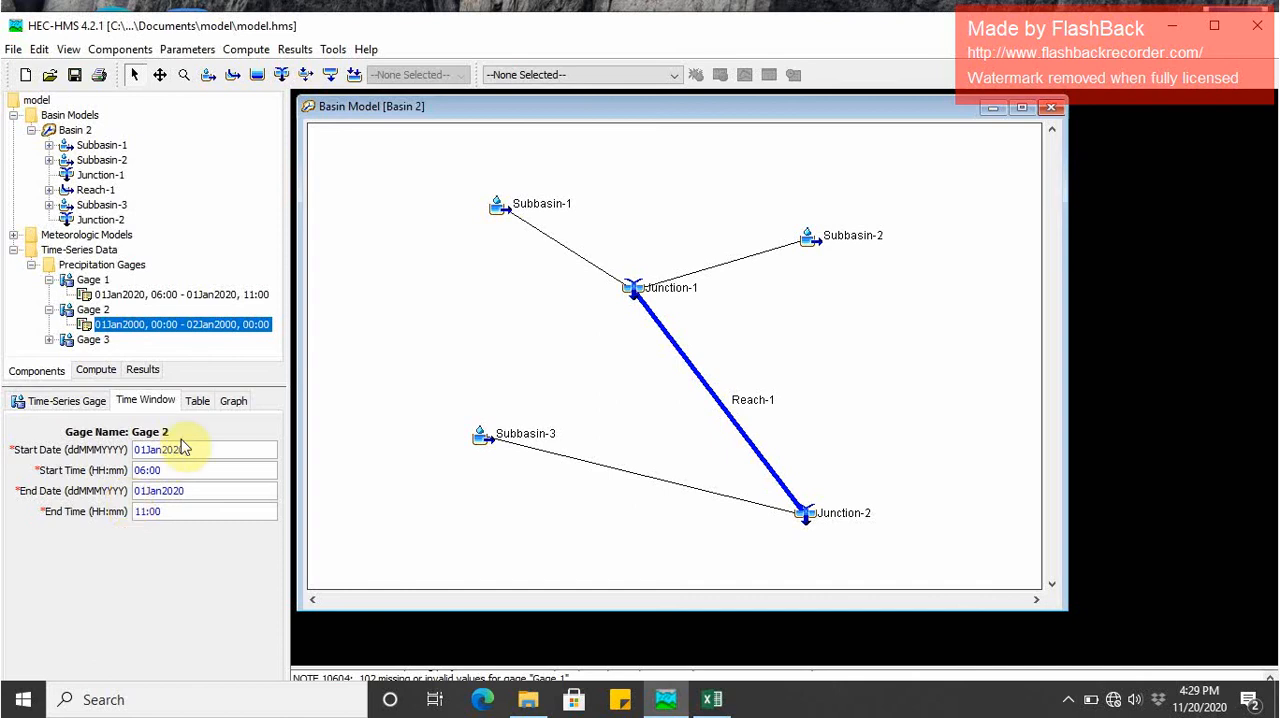
- Set Gage 2's time interval to 1 Hour and its units to Cumulative Inches
left_click(196, 401)
left_click(107, 404)
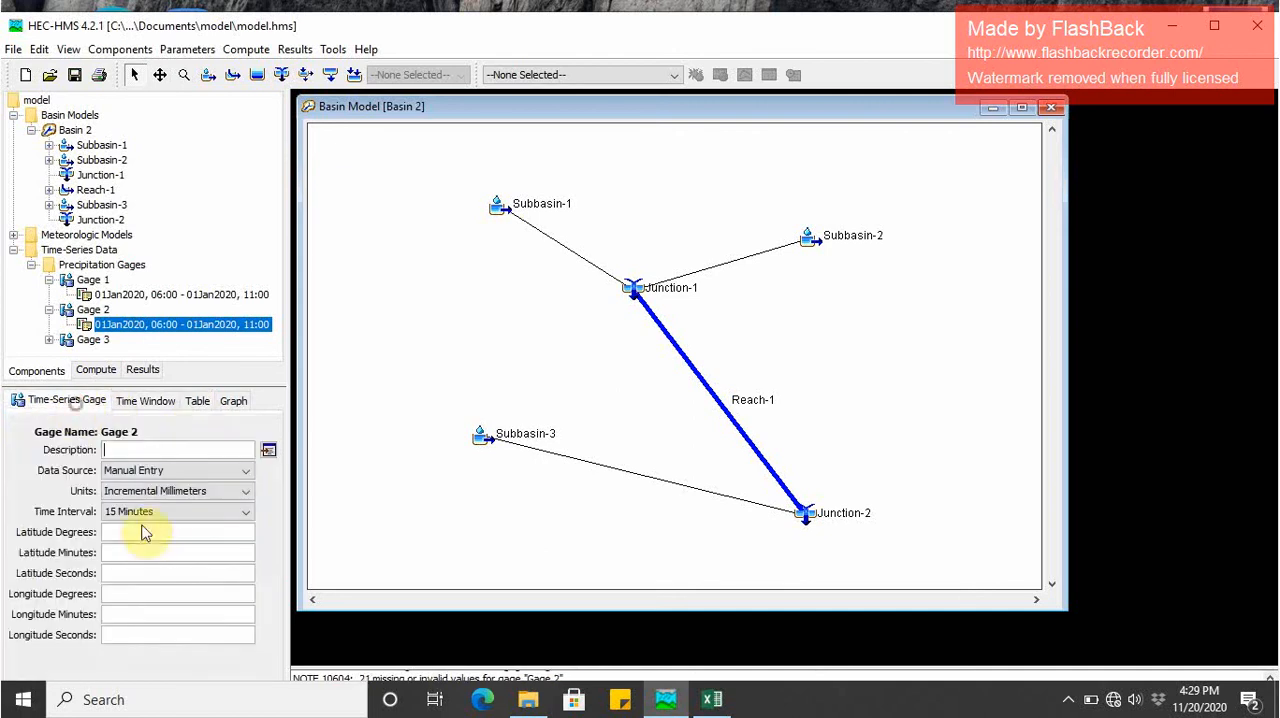
left_click(165, 511)
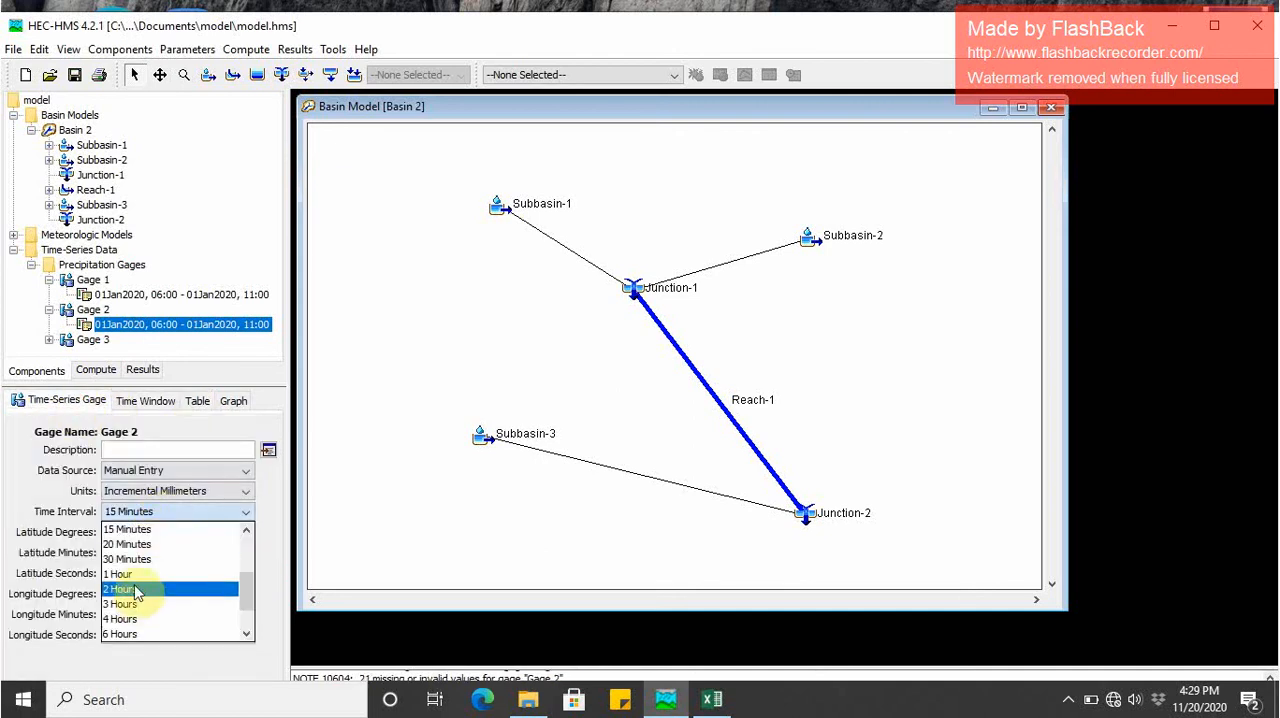
left_click(125, 574)
left_click(175, 491)
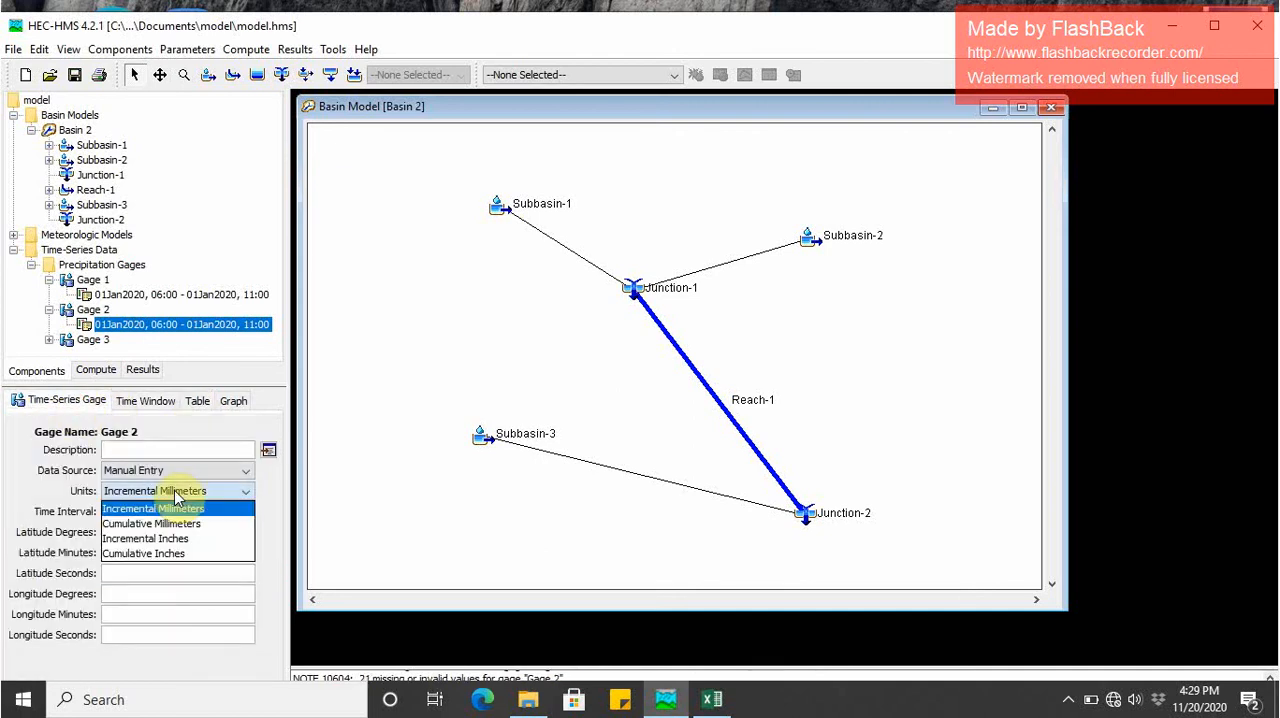
left_click(148, 556)
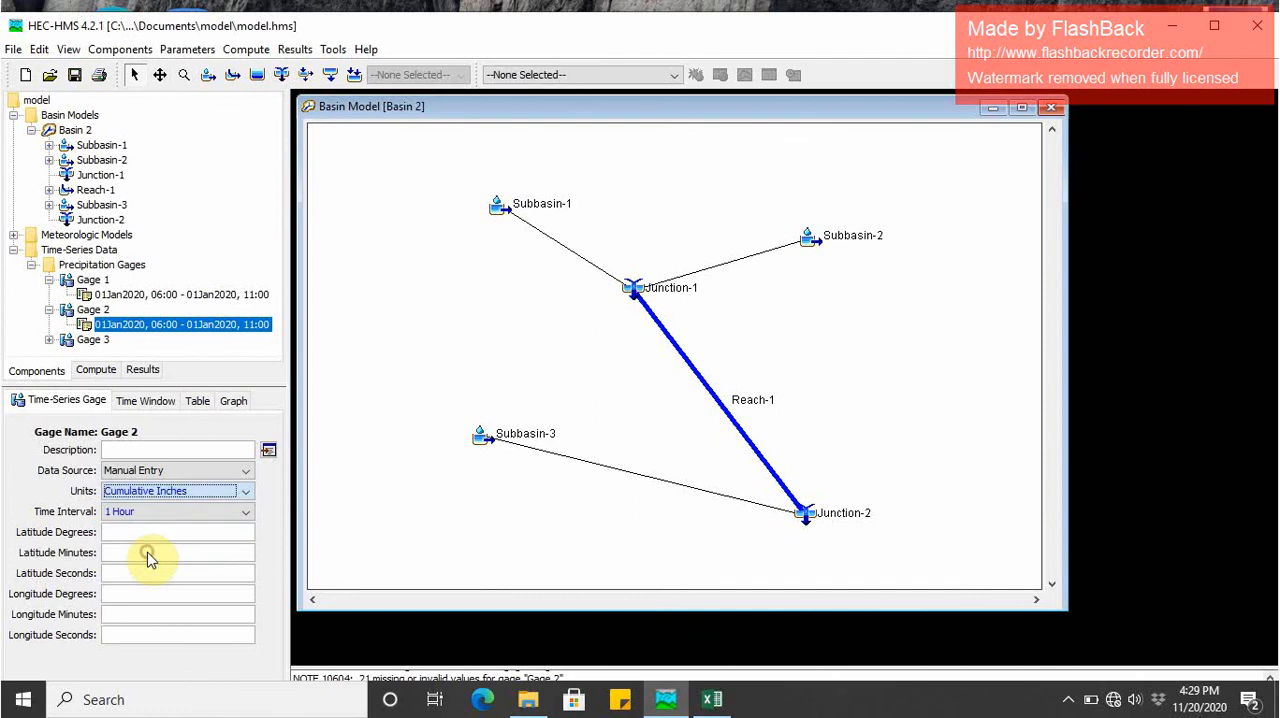
- Check Gage 2's table and settings, and reset its time window to end on 01Jan2020 at 11:00
left_click(199, 401)
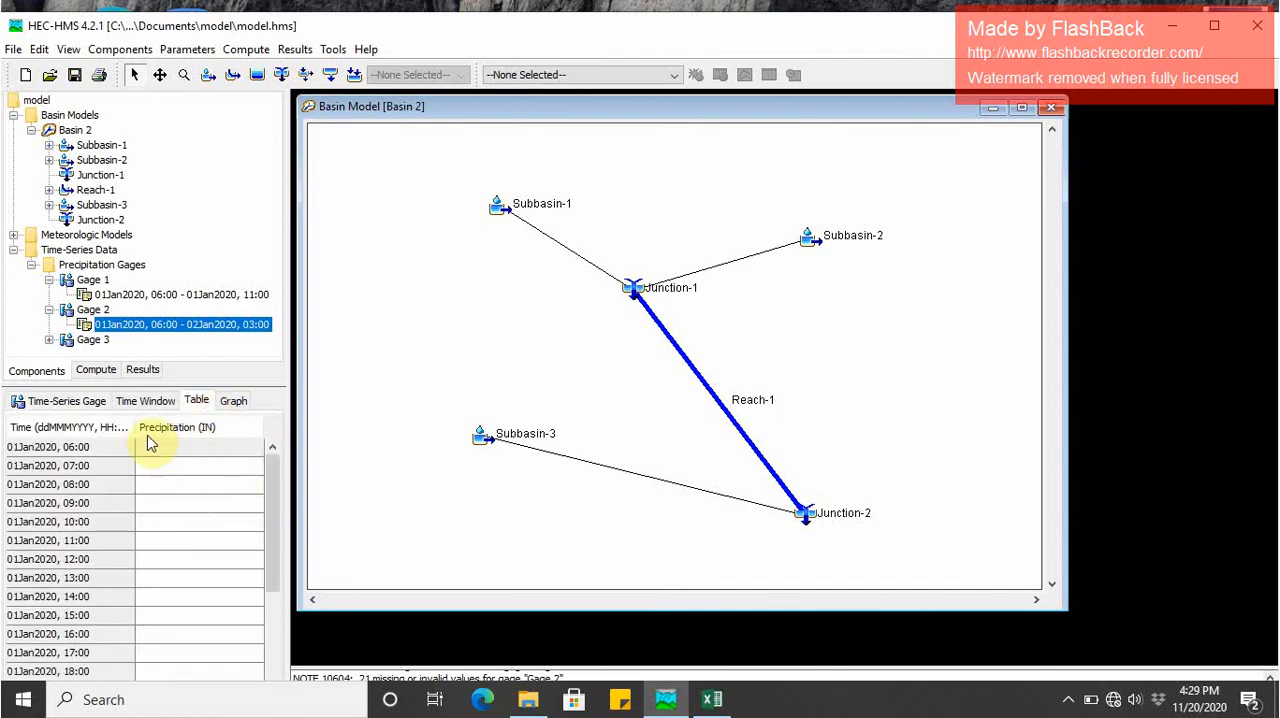
left_click(90, 401)
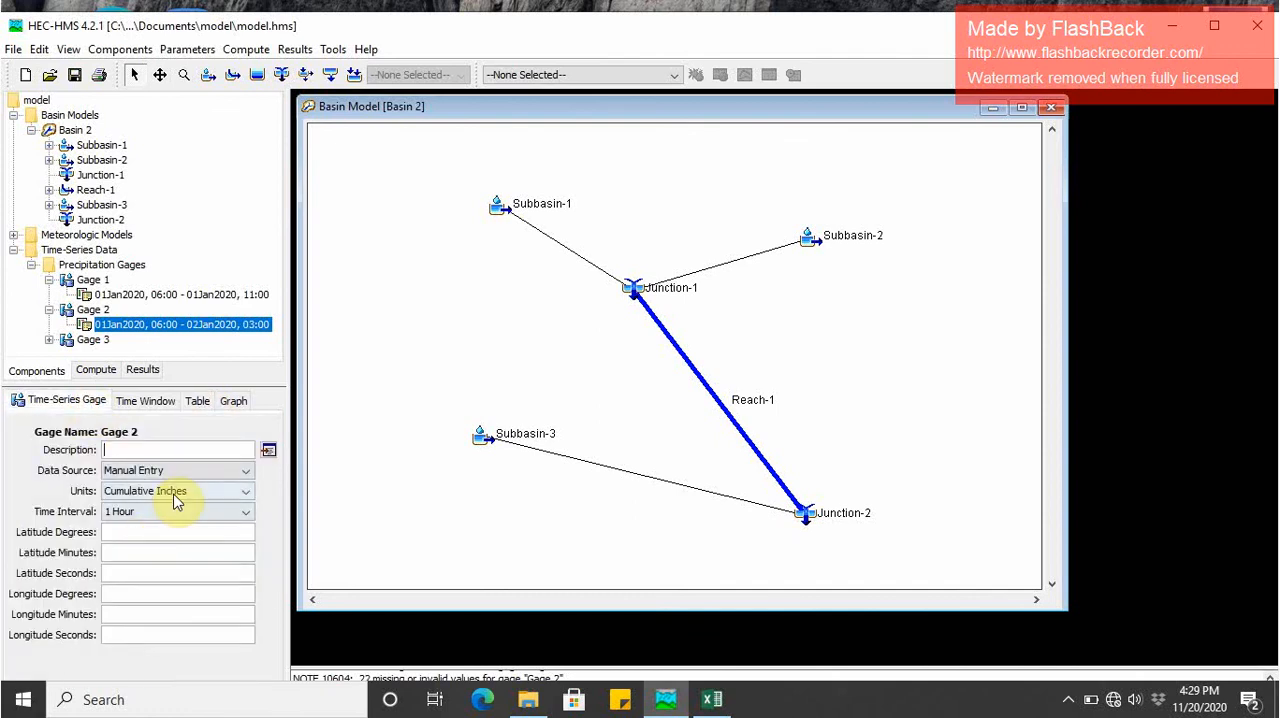
left_click(150, 402)
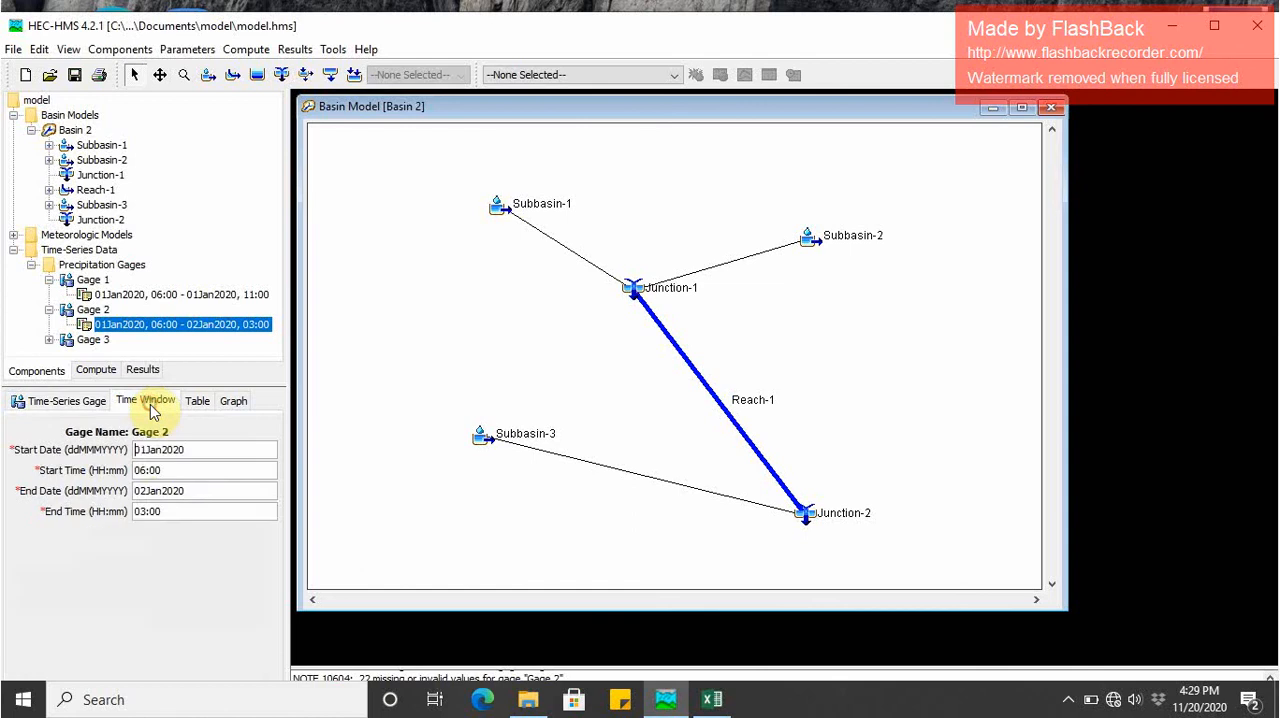
left_click(143, 492)
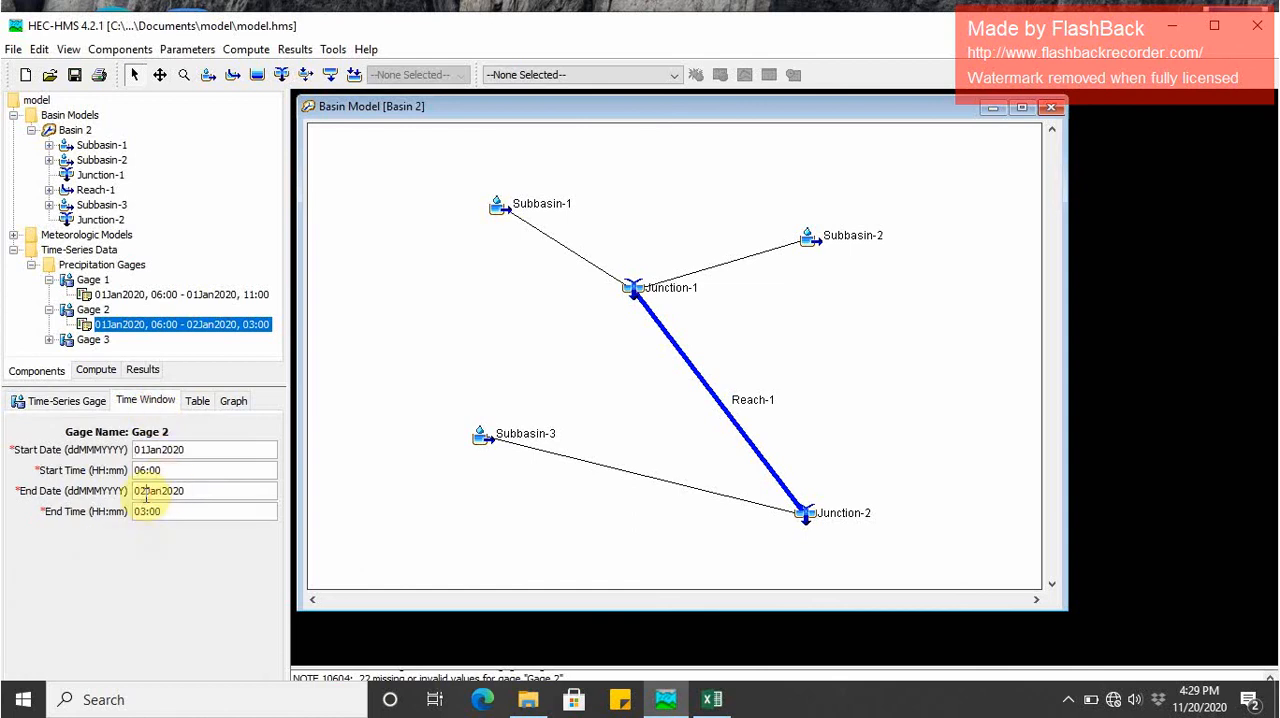
key("BackSpace")
type("1")
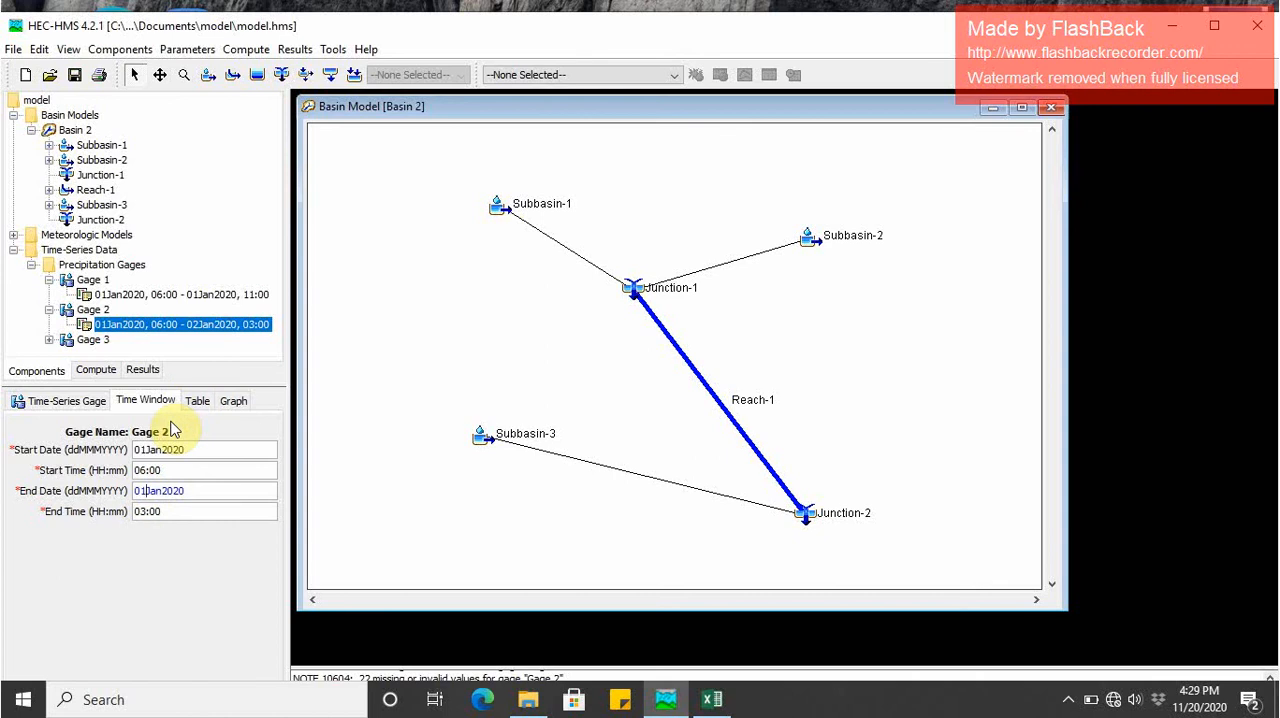
left_click(146, 516)
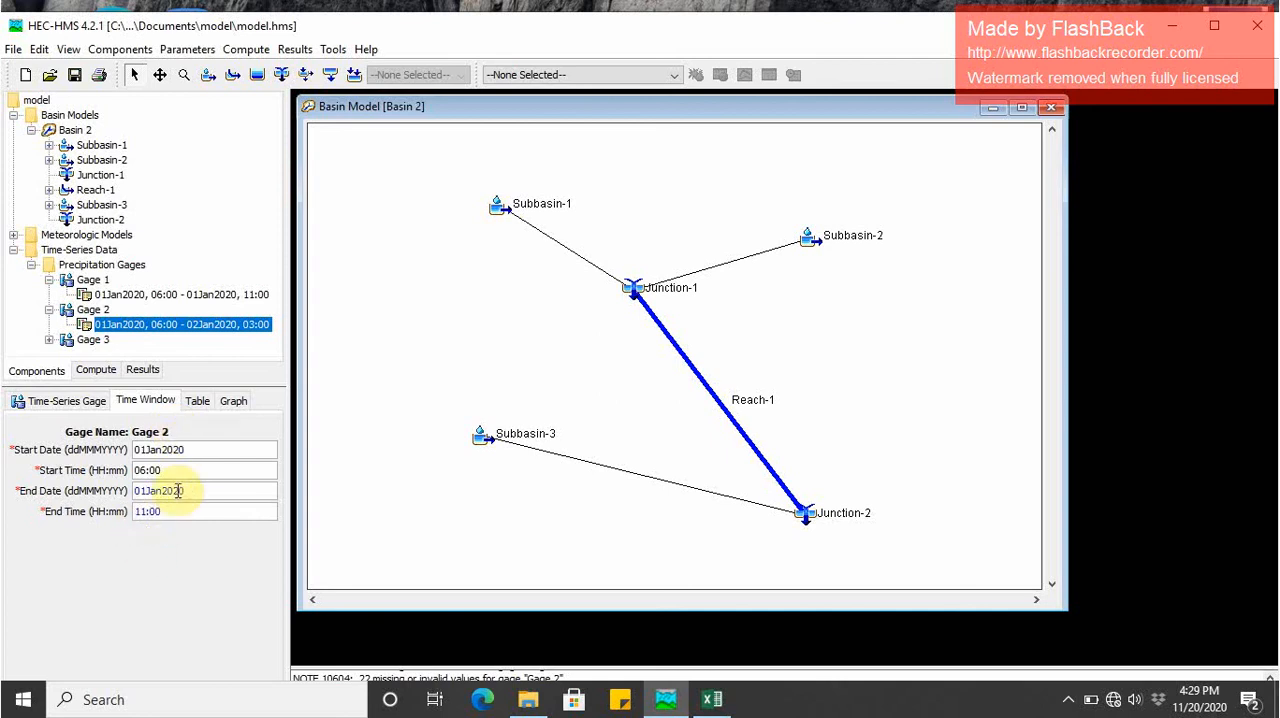
- Paste the copied cumulative precipitation values into Gage 2's table from 06:00 through 11:00 and view the resulting graph
left_click(197, 400)
left_click(193, 449)
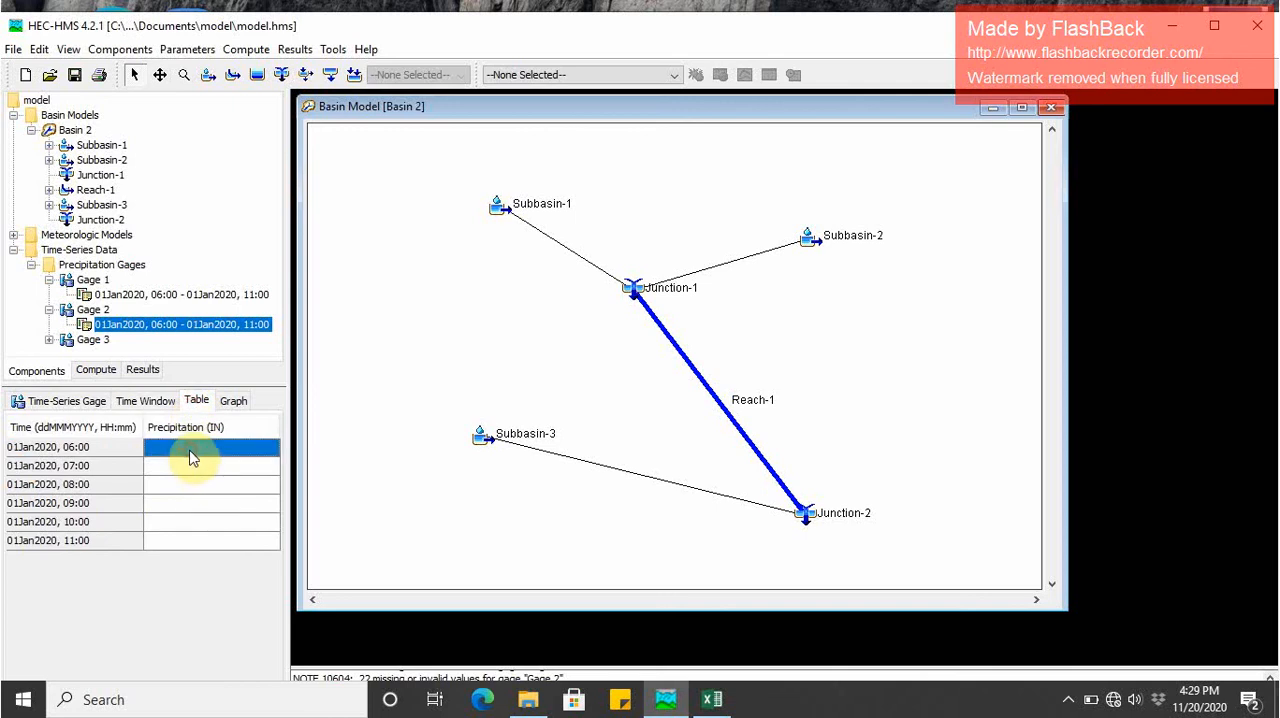
key("ctrl+v")
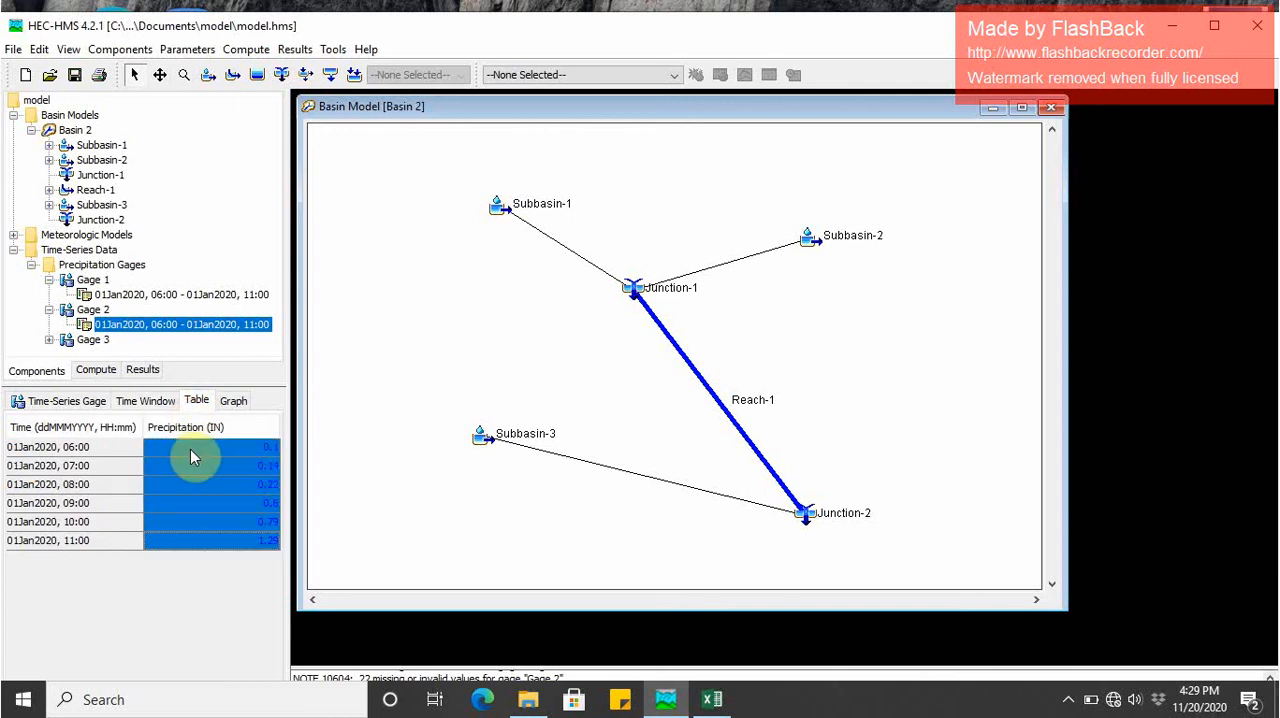
left_click(233, 400)
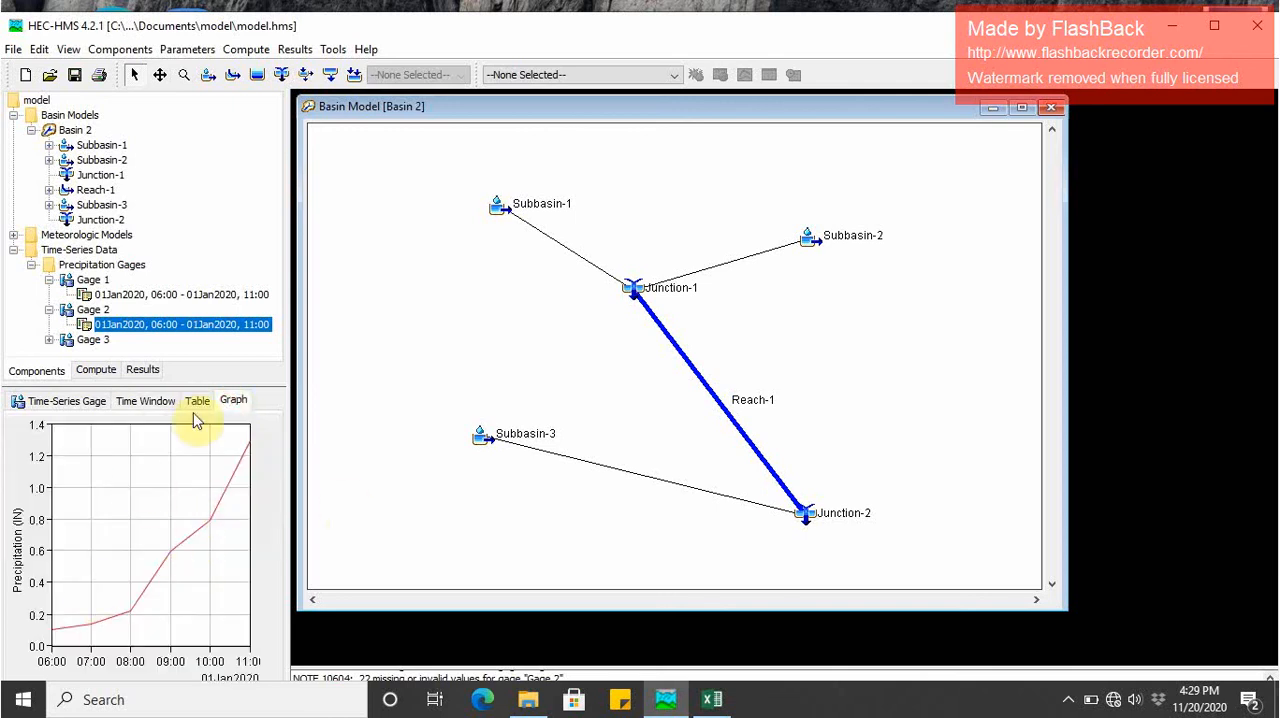
- Set Gage 3's units to Cumulative Inches and its time interval to 1 Hour
left_click(92, 340)
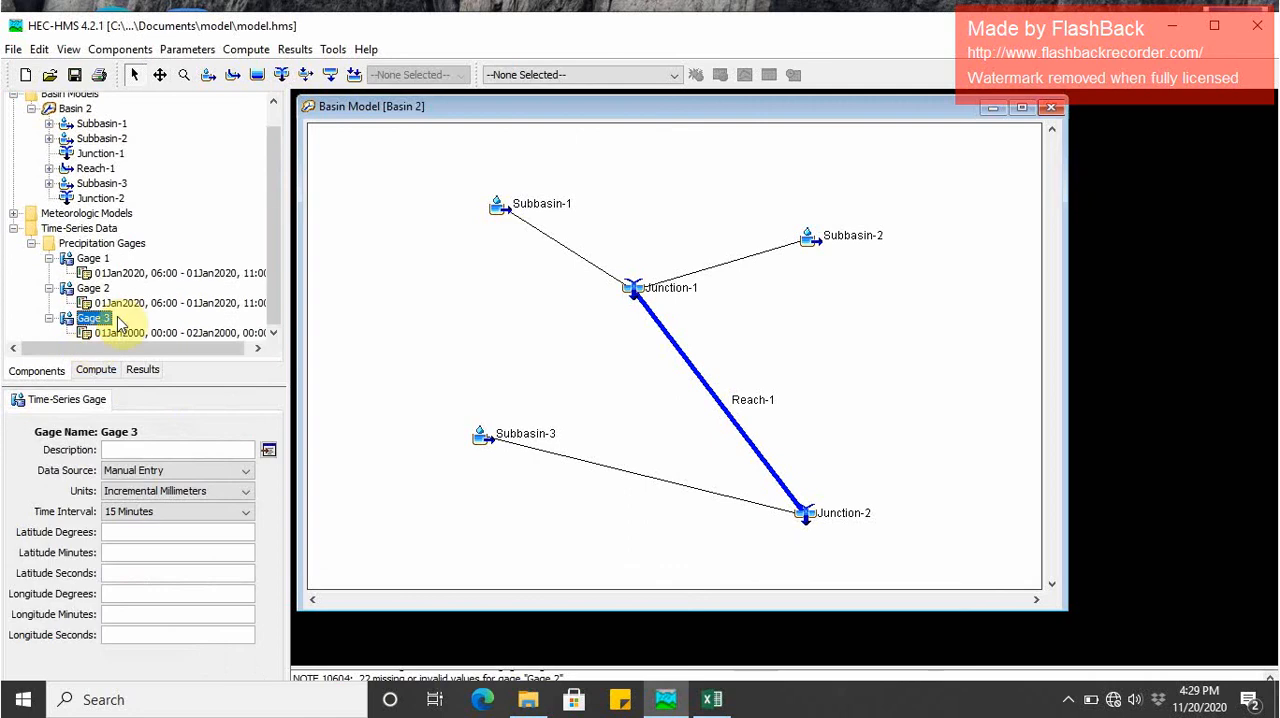
left_click(157, 494)
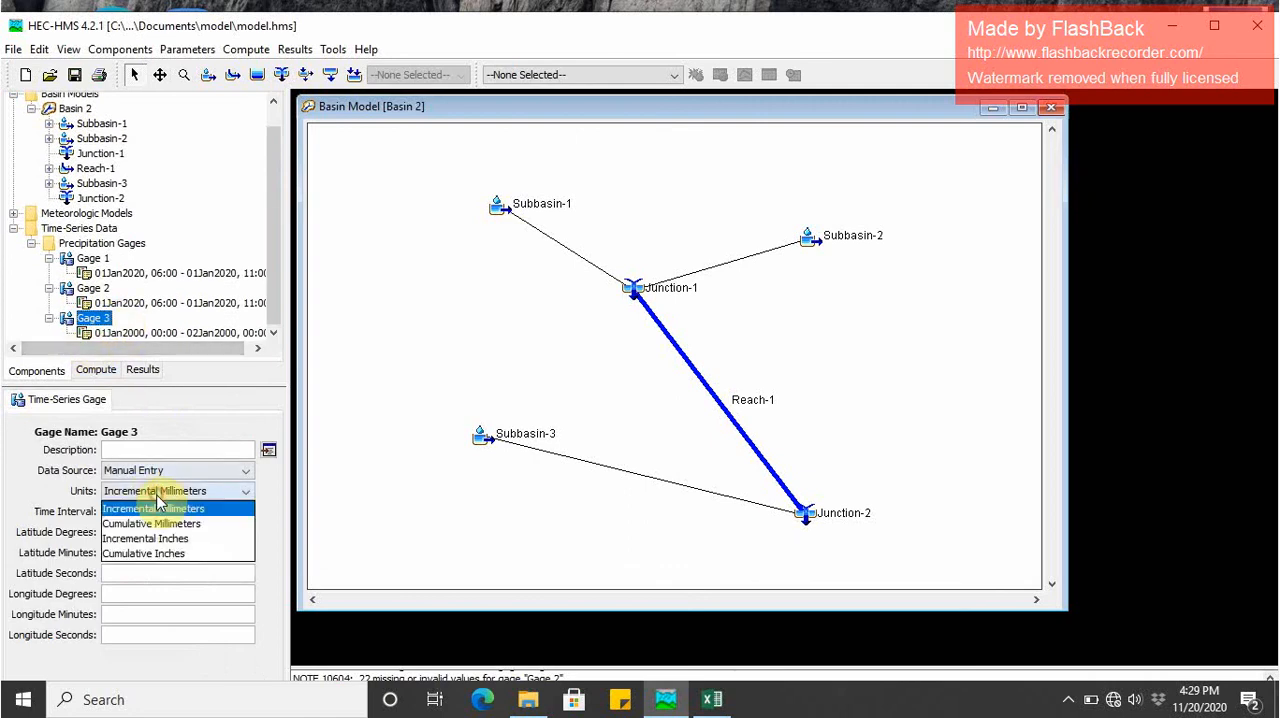
left_click(155, 552)
left_click(154, 516)
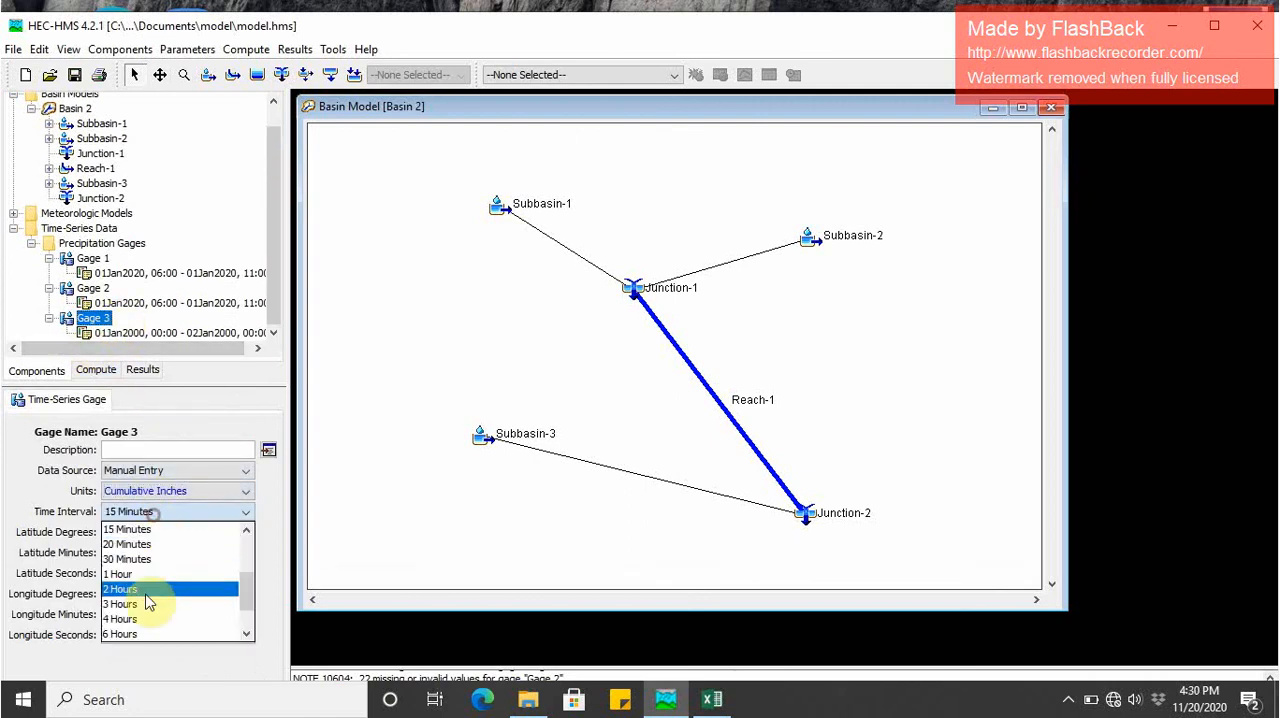
left_click(141, 567)
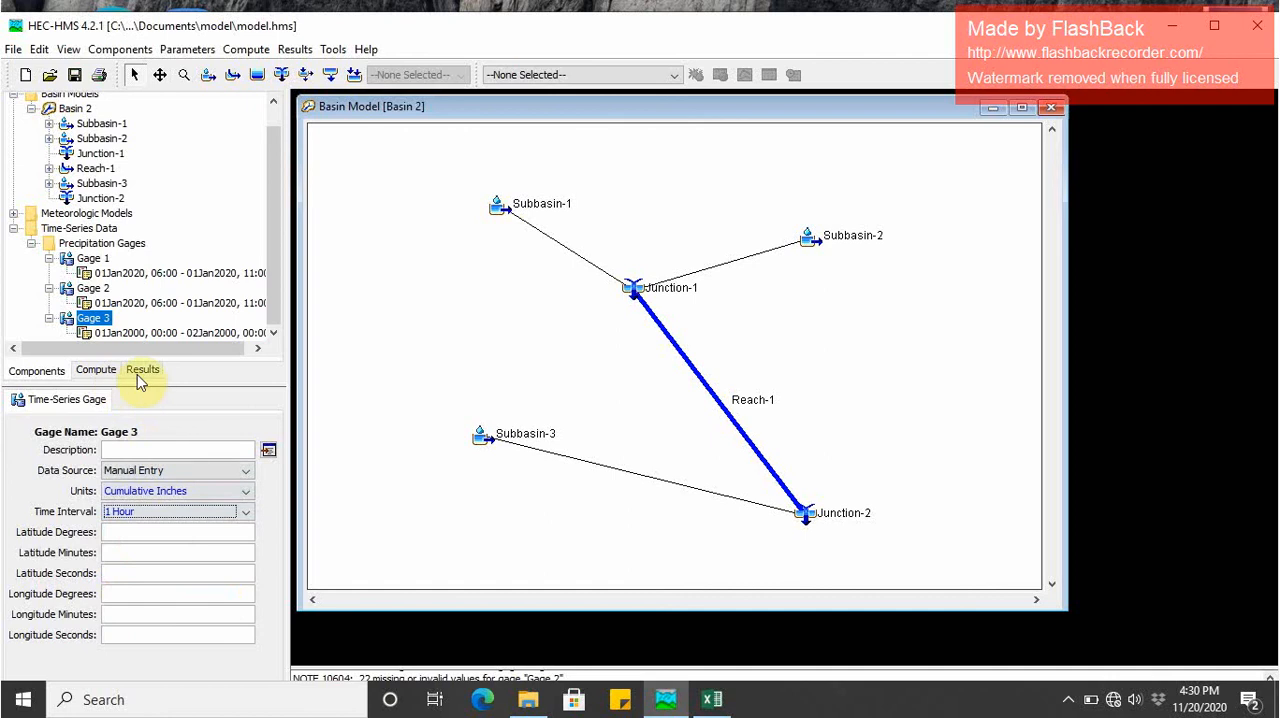
- Set both the start date and the end date of Gage 3's time window to 01Jan2020
left_click(177, 335)
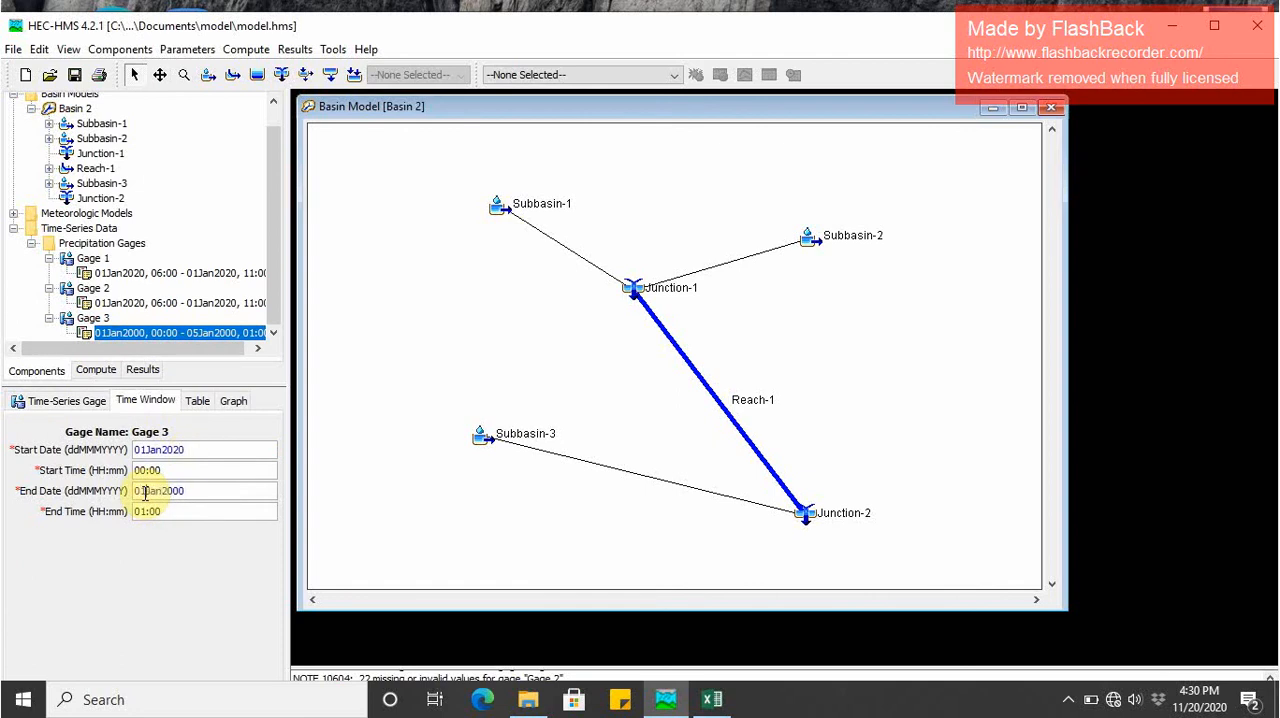
left_click(191, 491)
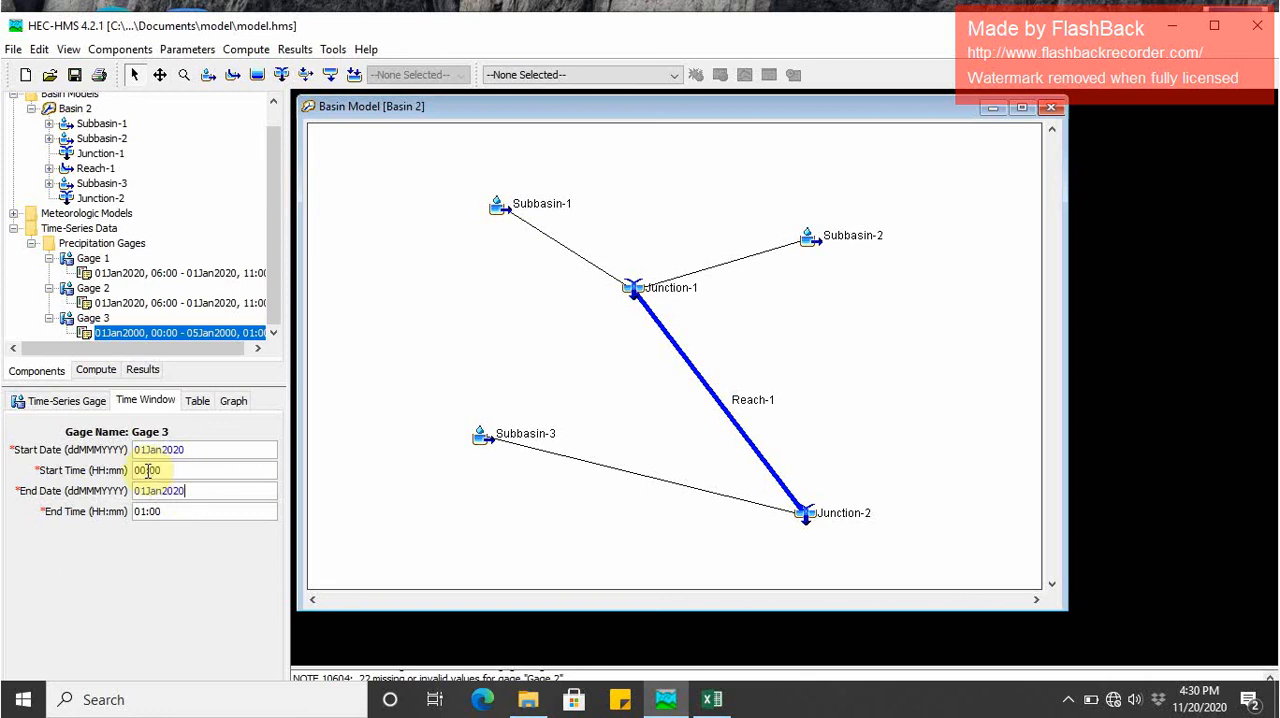
- Switch to Excel and copy the Gauge-3 cumulative precipitation values in Z6:Z11
left_click(710, 705)
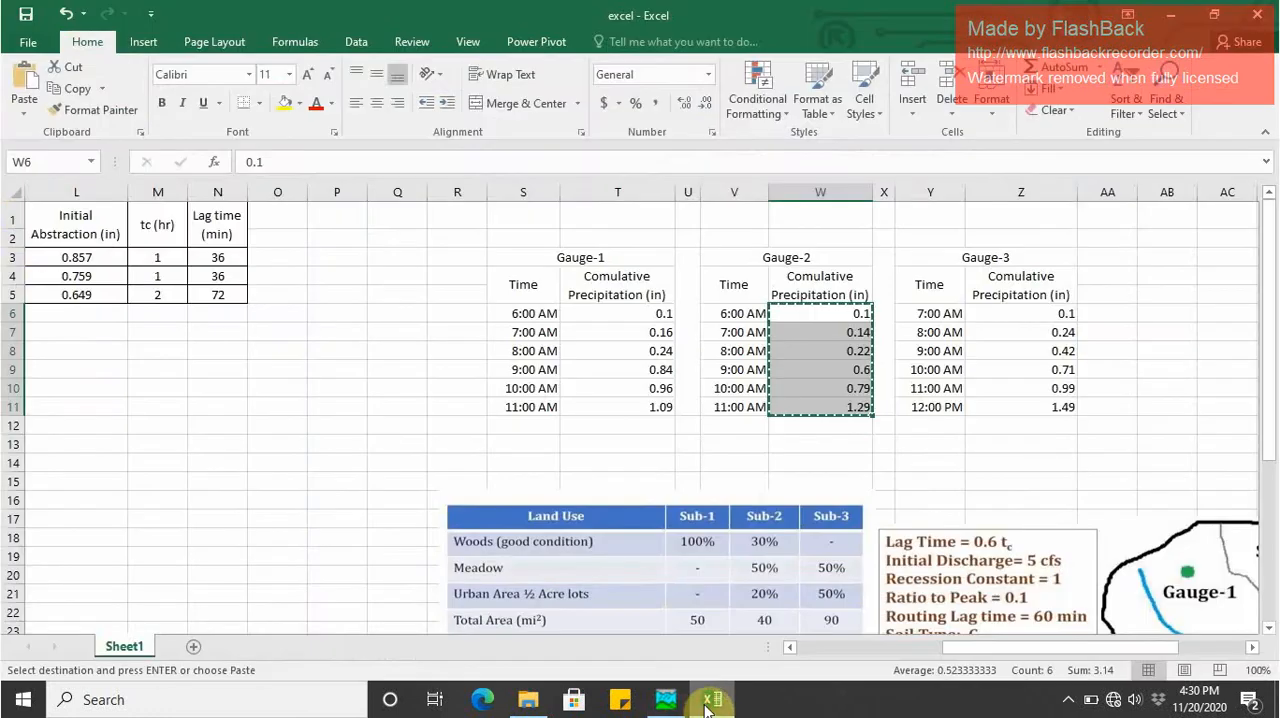
key("Escape")
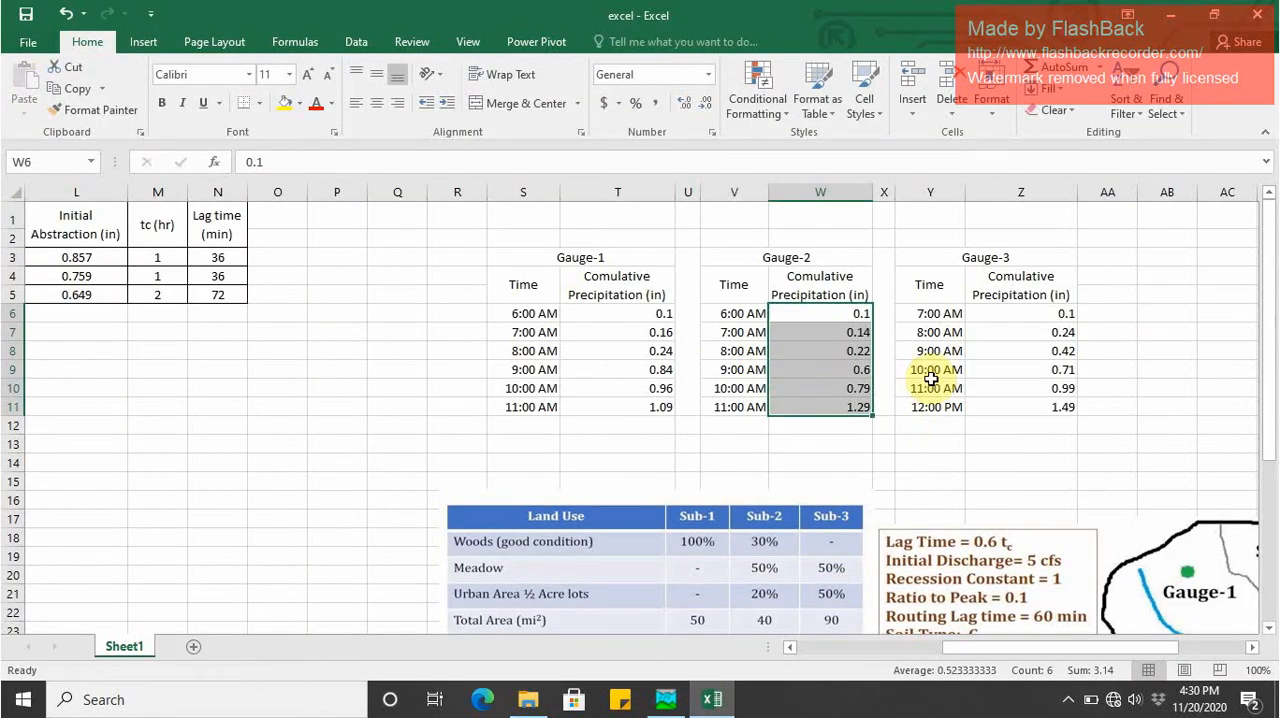
left_click_drag(1058, 313, 1055, 404)
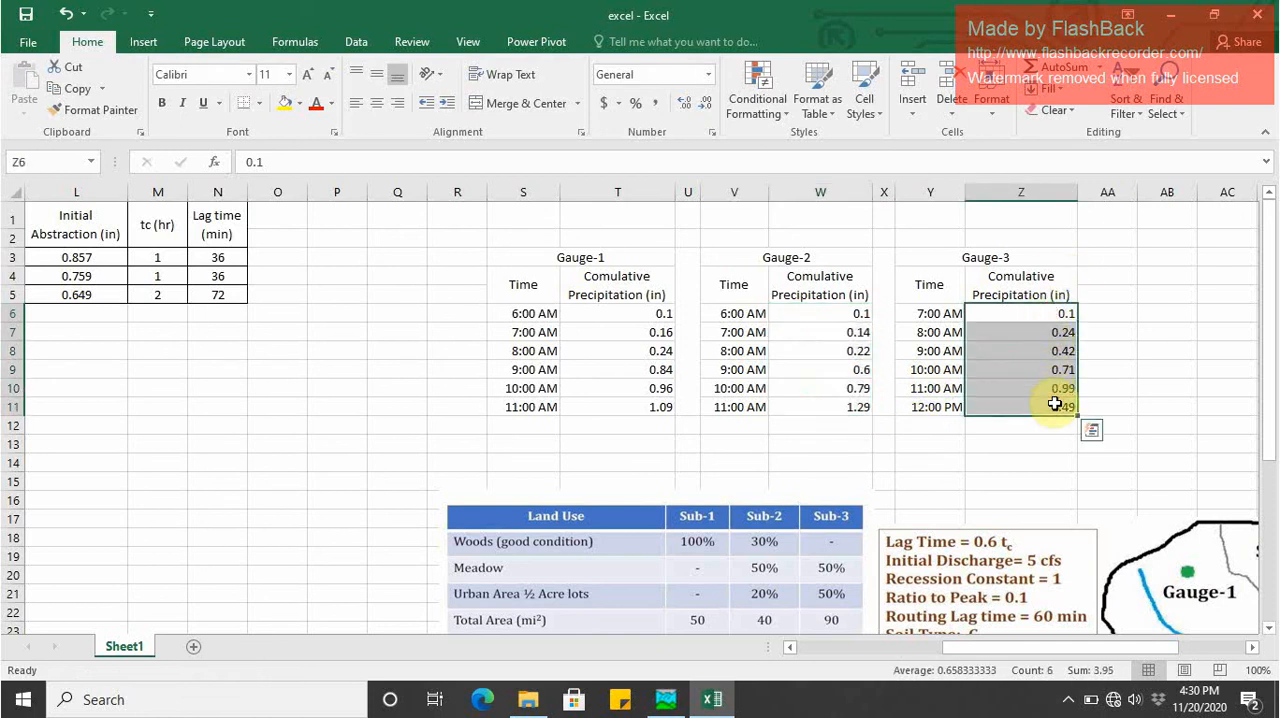
key("ctrl+c")
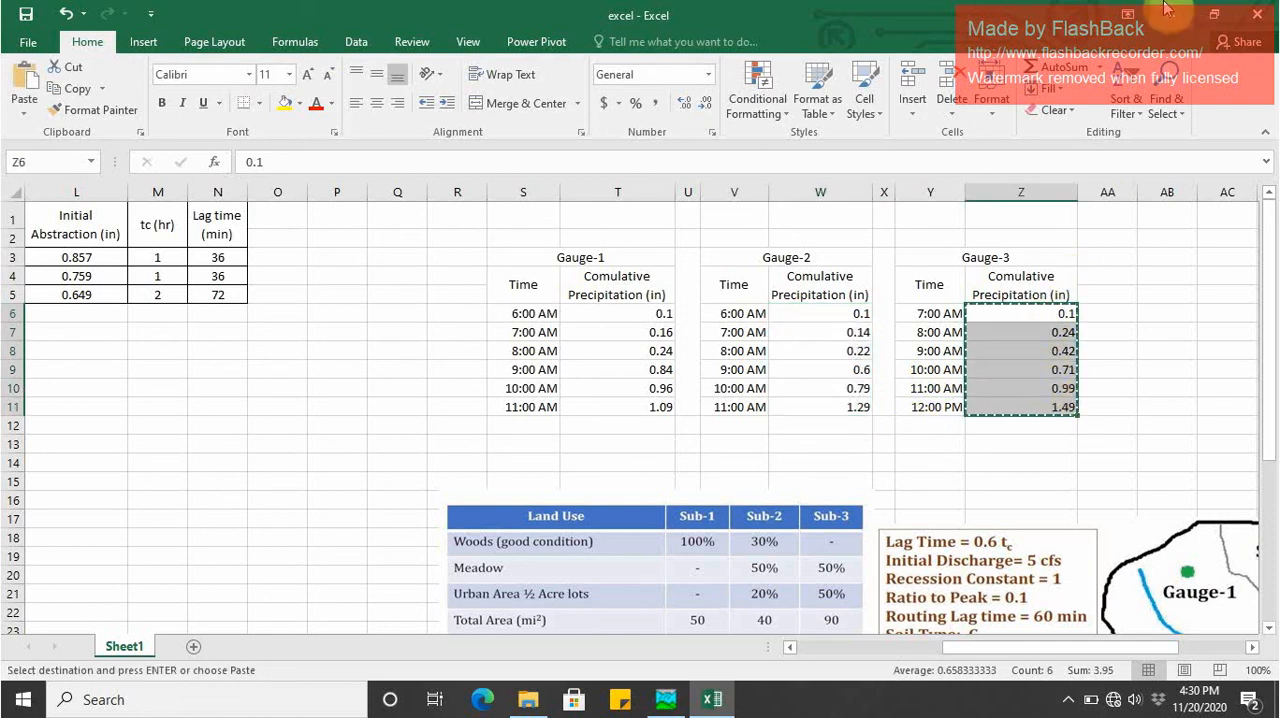
- Back in HEC-HMS, set Gage 3's start time to 07:00 and end time to 12:00, and open its data table
left_click(665, 699)
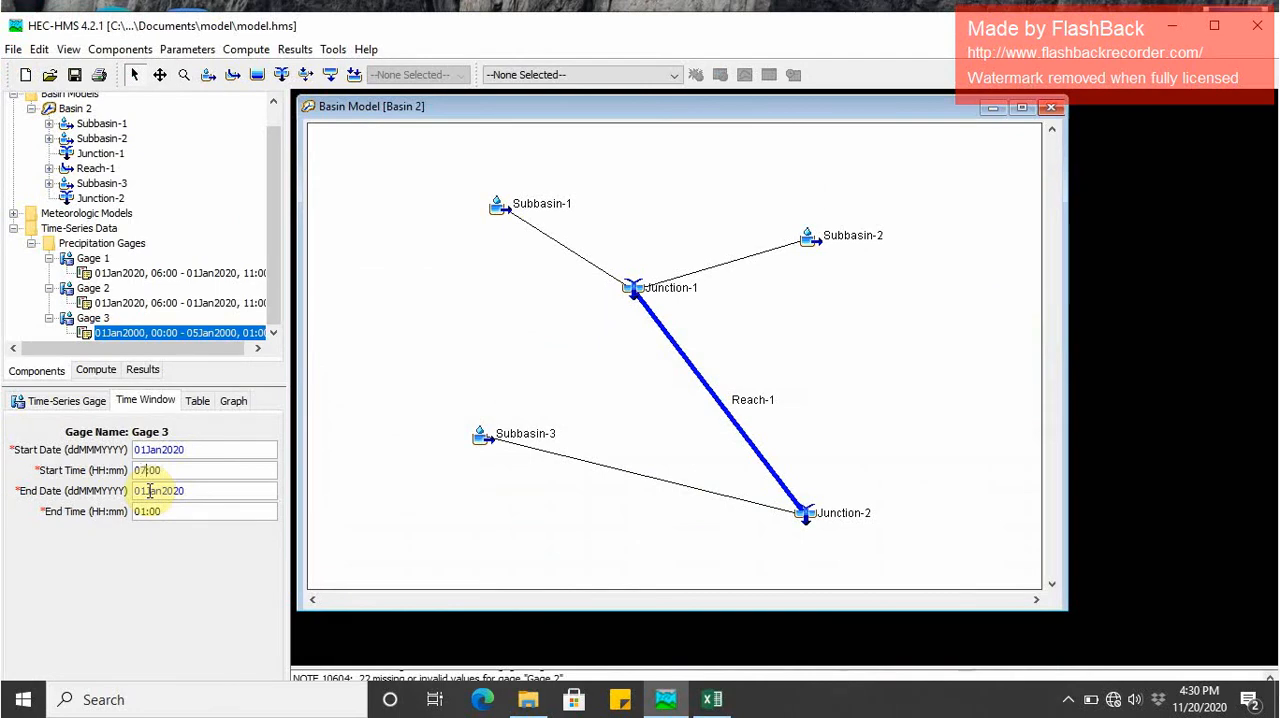
left_click(145, 512)
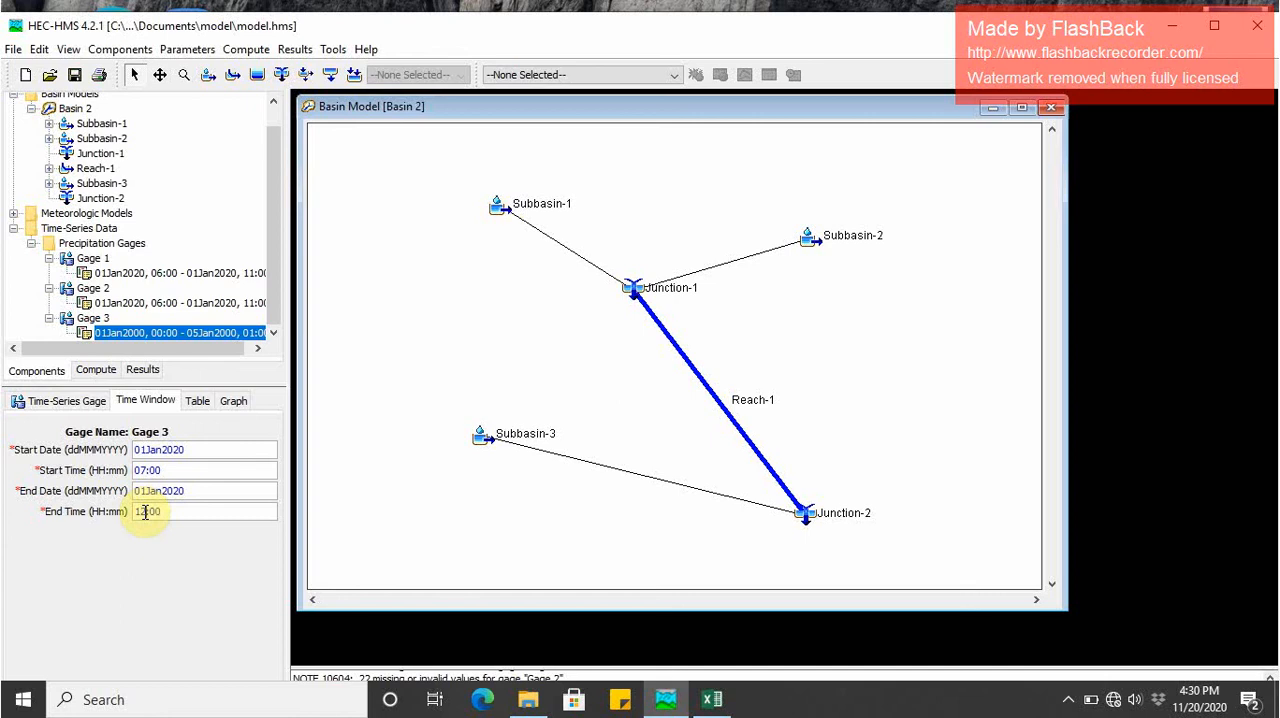
left_click(196, 400)
- Paste the copied precipitation values into Gage 3's table starting at 07:00, and review its time window
left_click(195, 465)
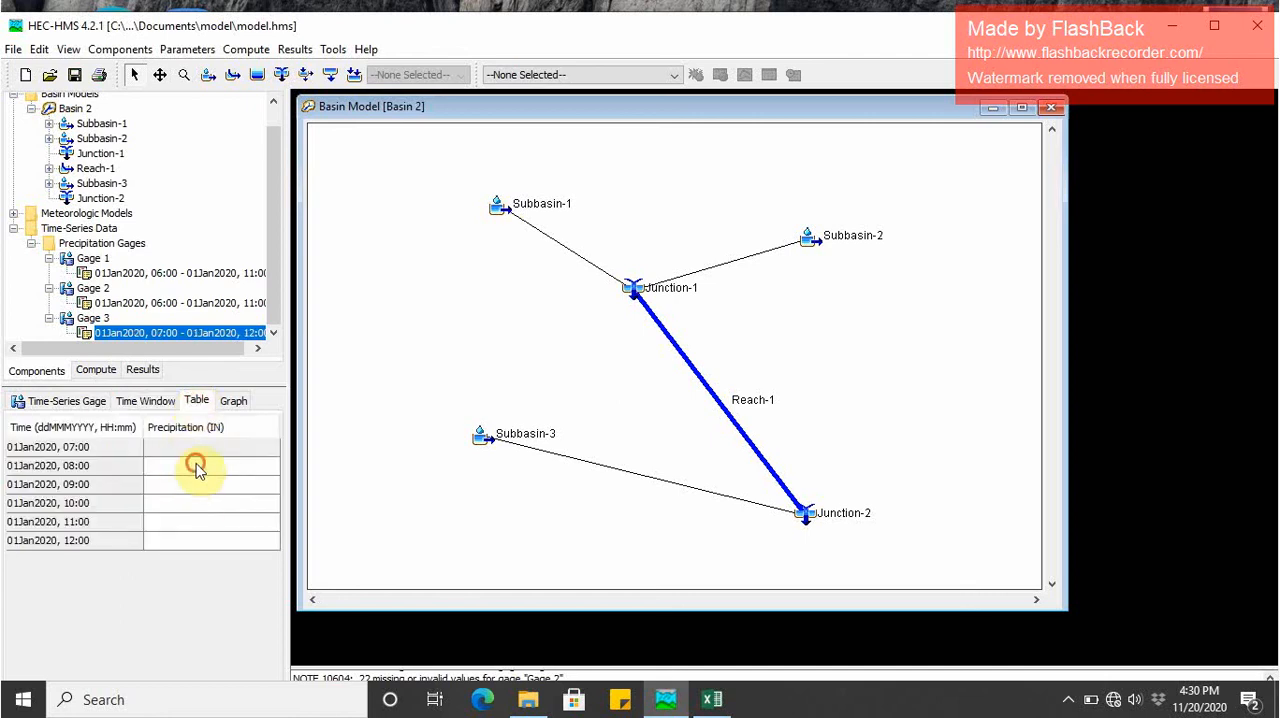
left_click(198, 450)
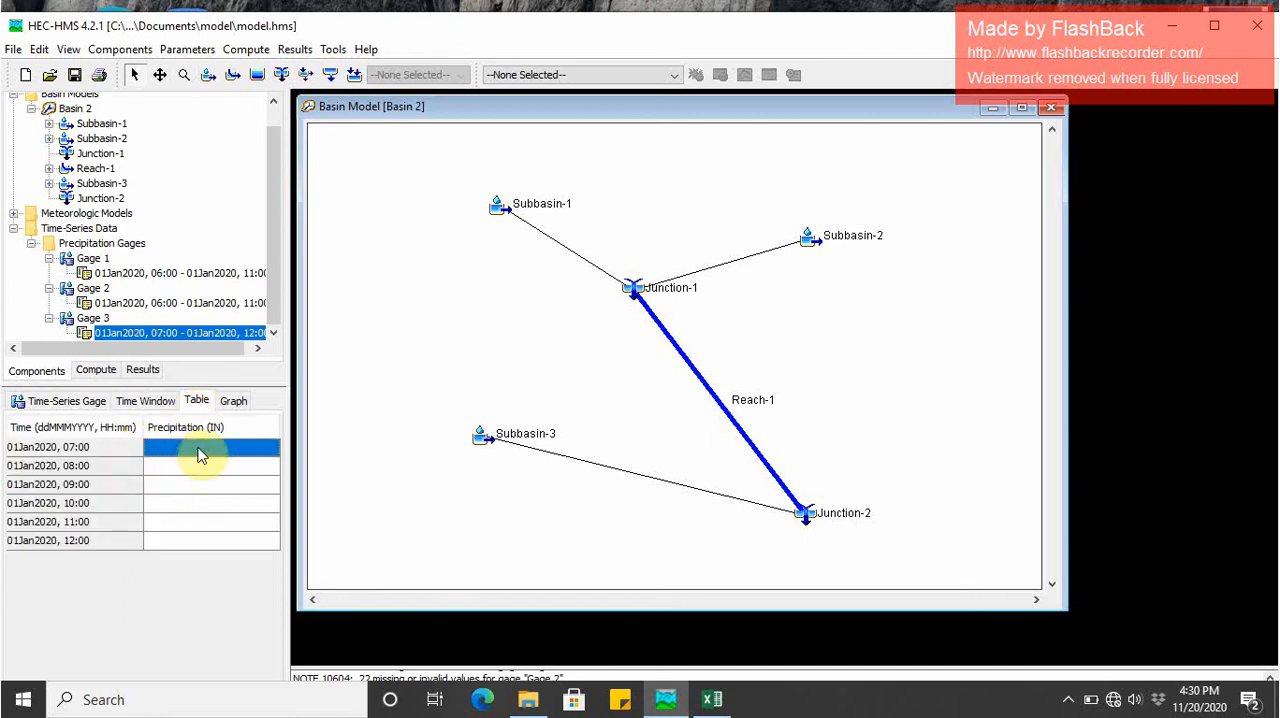
key("ctrl+v")
left_click(198, 447)
left_click(140, 400)
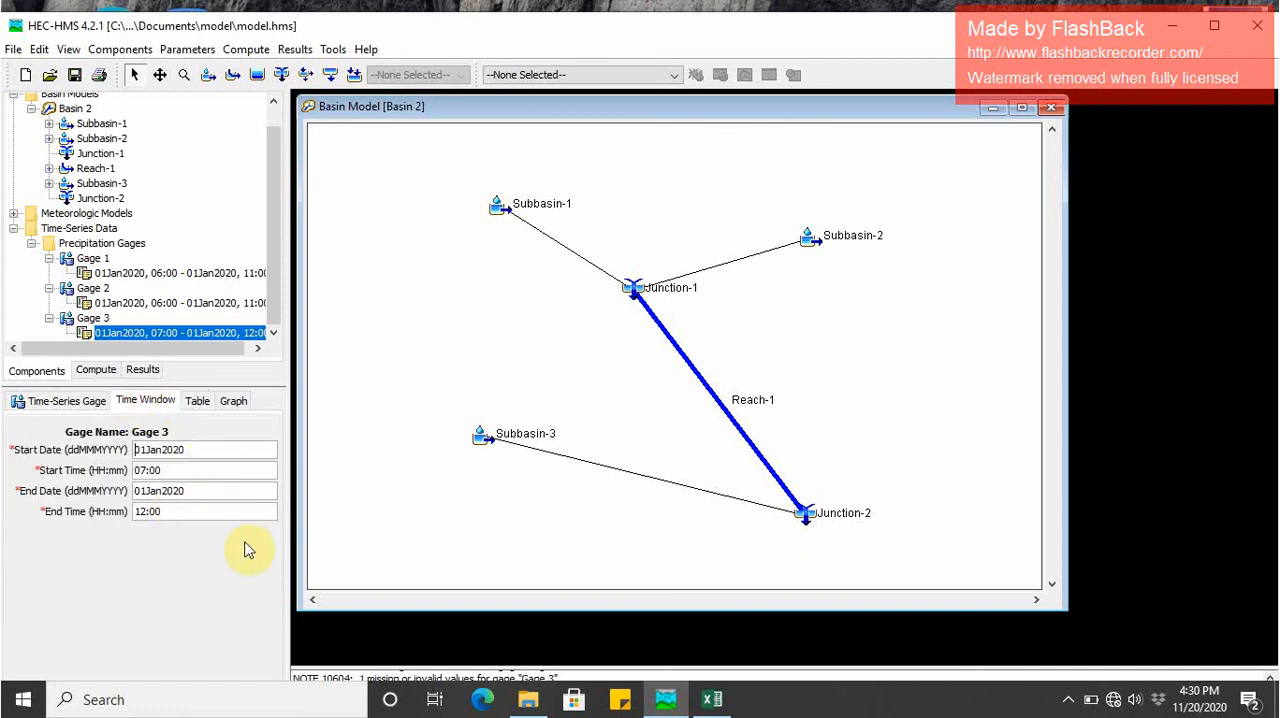
- Check Gage 3's time window and table entries against the Gauge-3 data in Excel
left_click(710, 700)
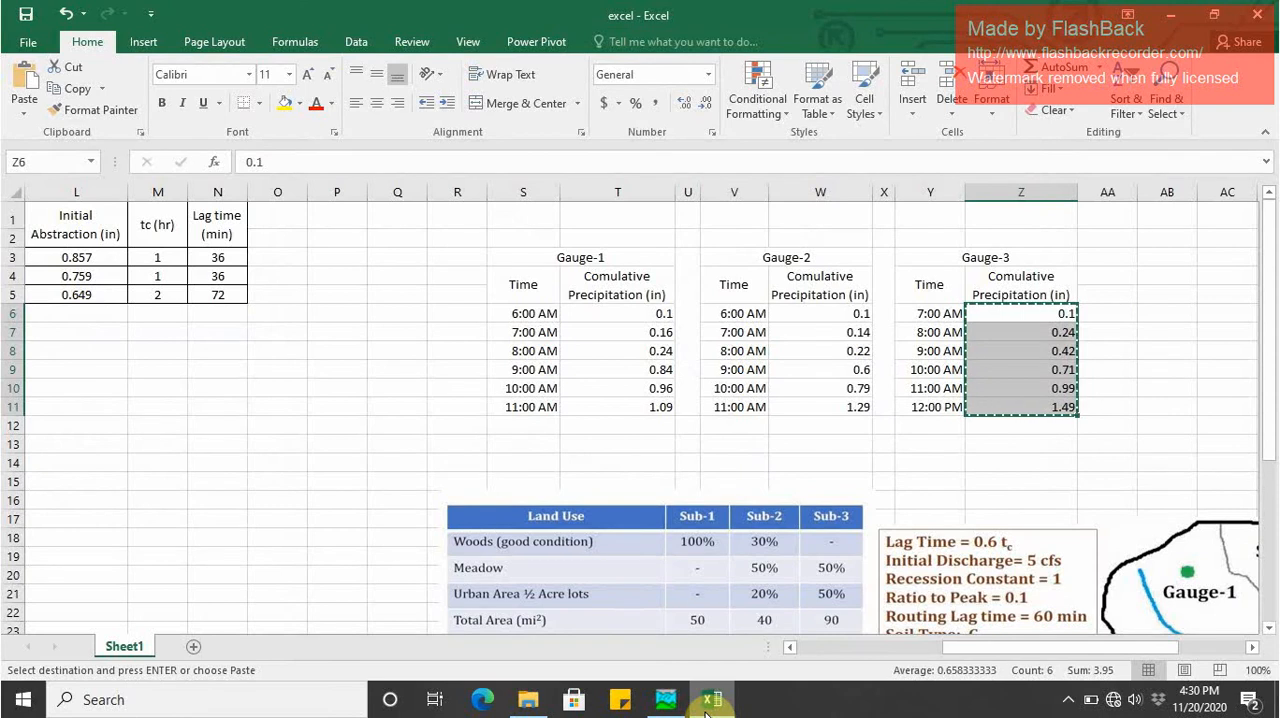
left_click(665, 700)
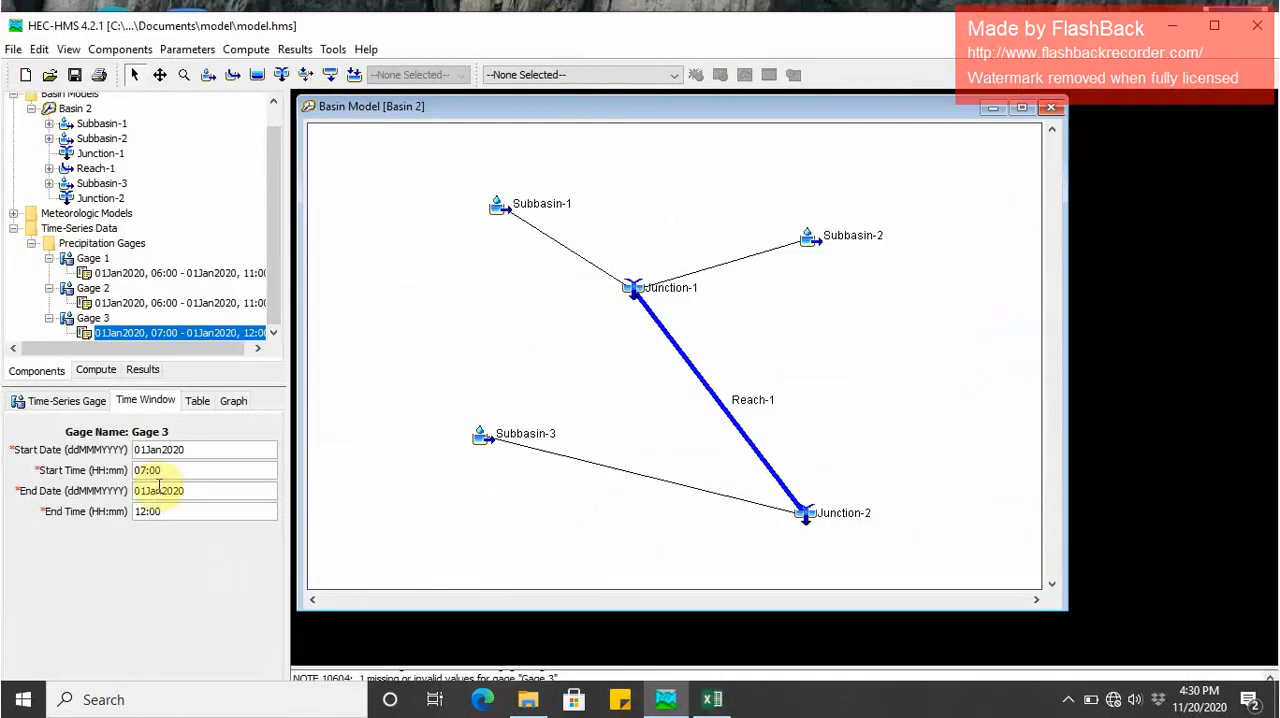
left_click(198, 401)
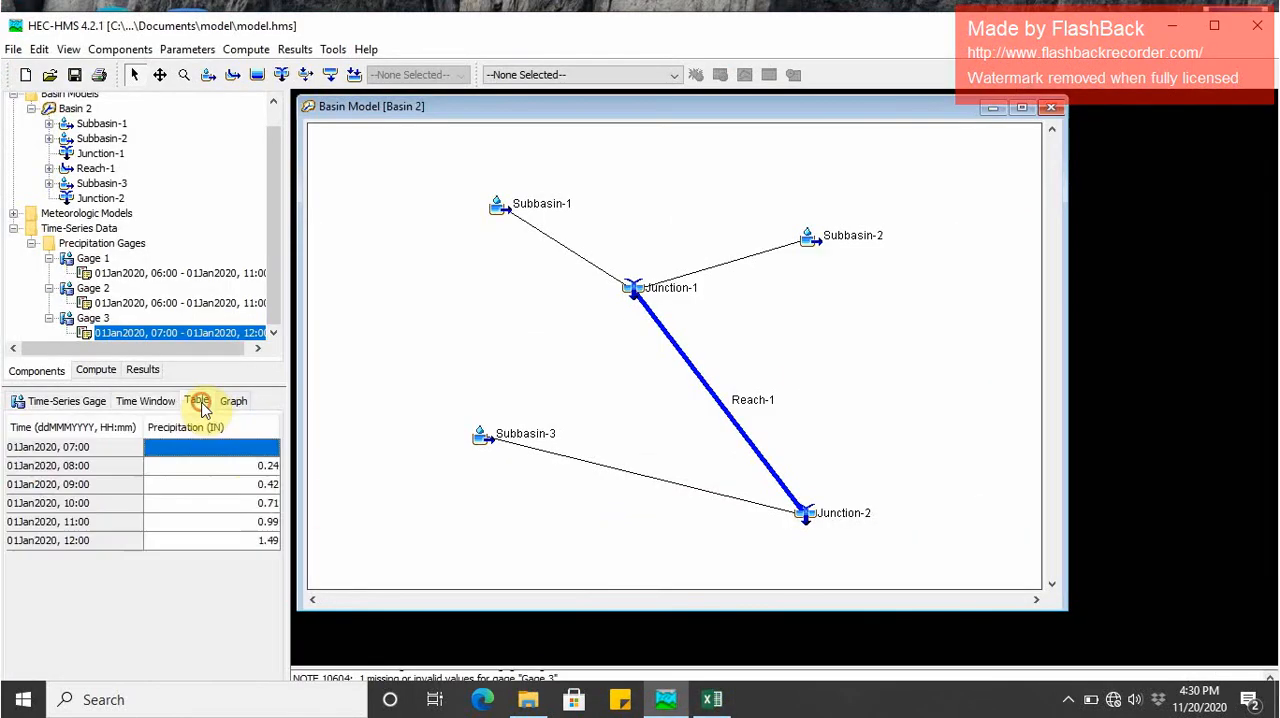
left_click(245, 484)
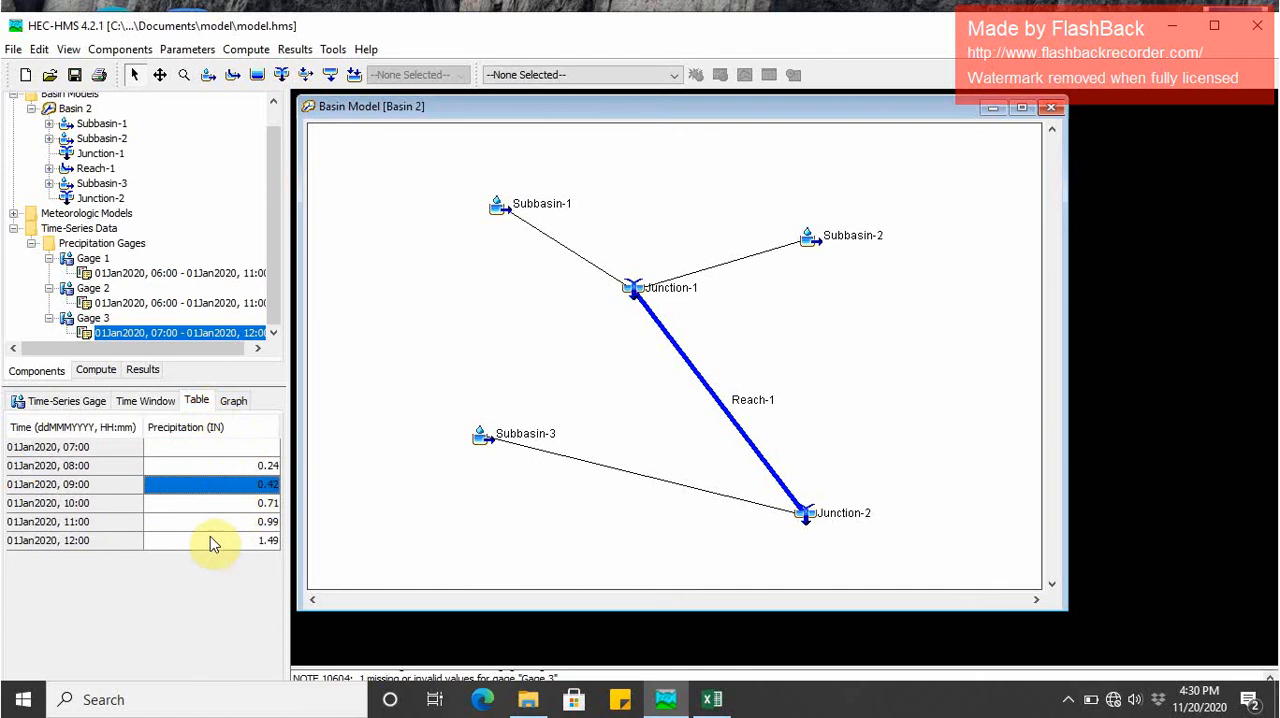
left_click(210, 543)
left_click(200, 447)
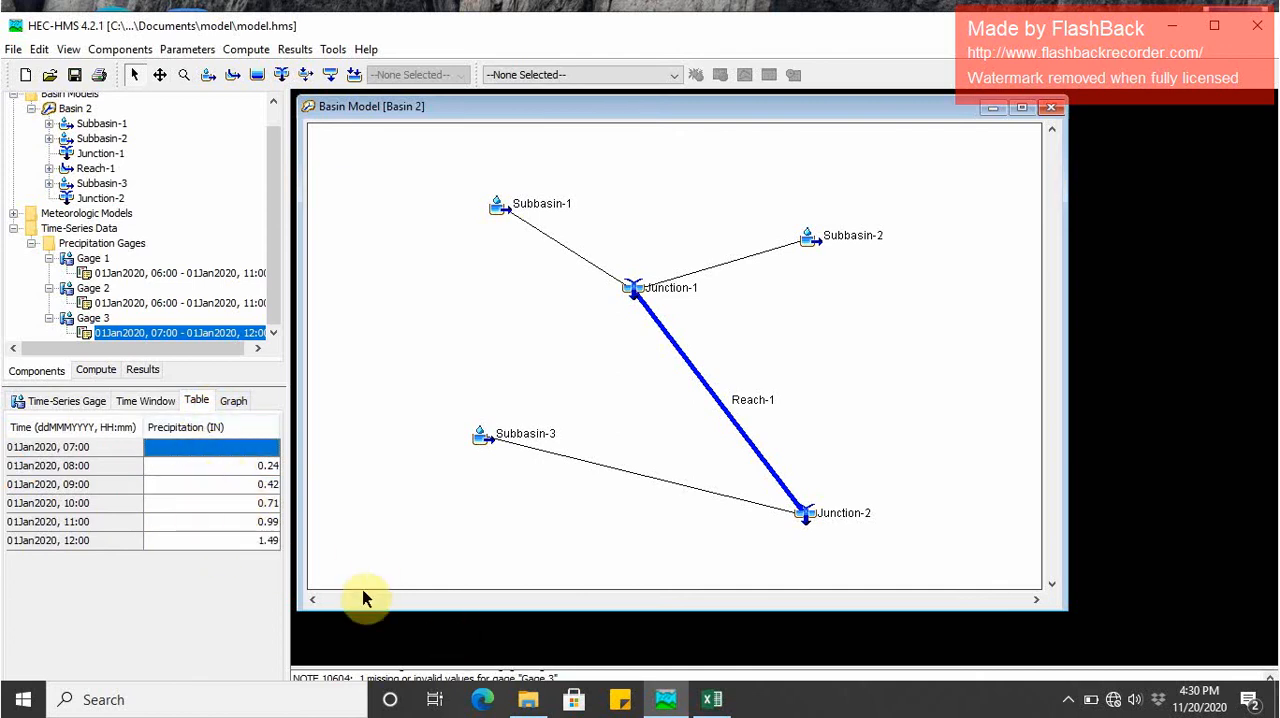
- Return to Excel, clear the old copy selection and copy the six Gauge-3 cumulative precipitation values in Z6:Z11 again
left_click(712, 700)
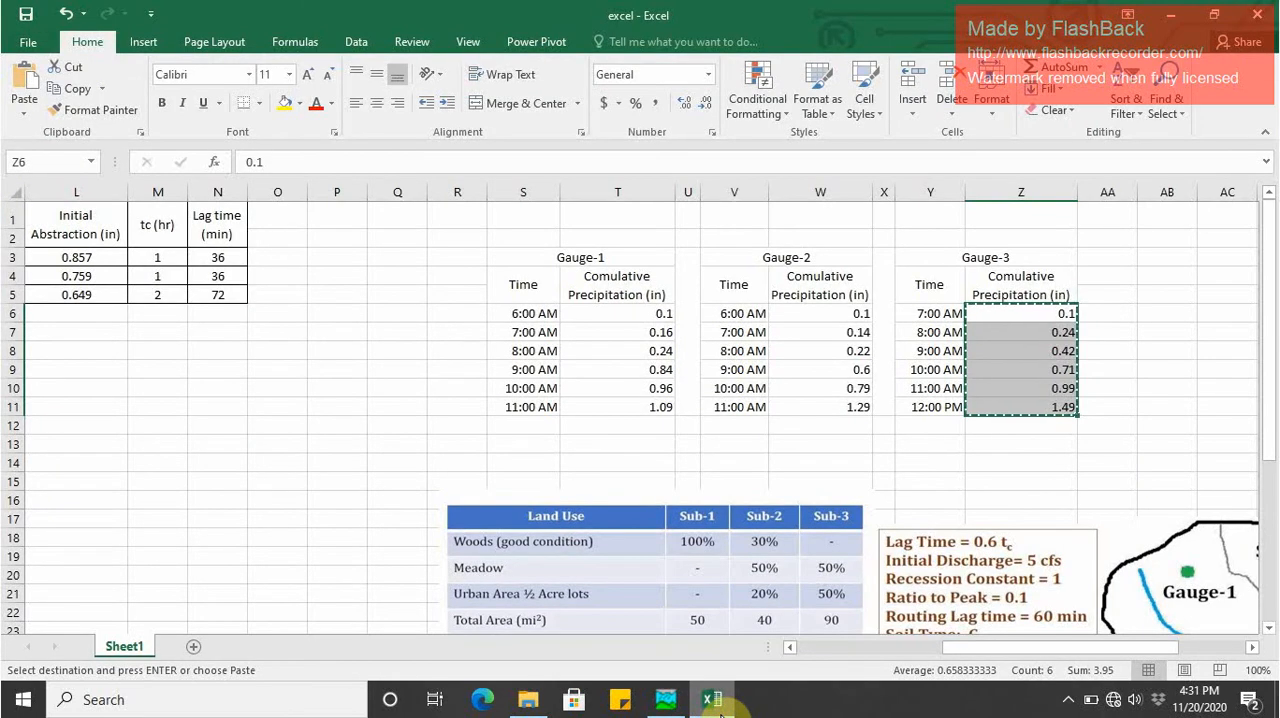
left_click(714, 702)
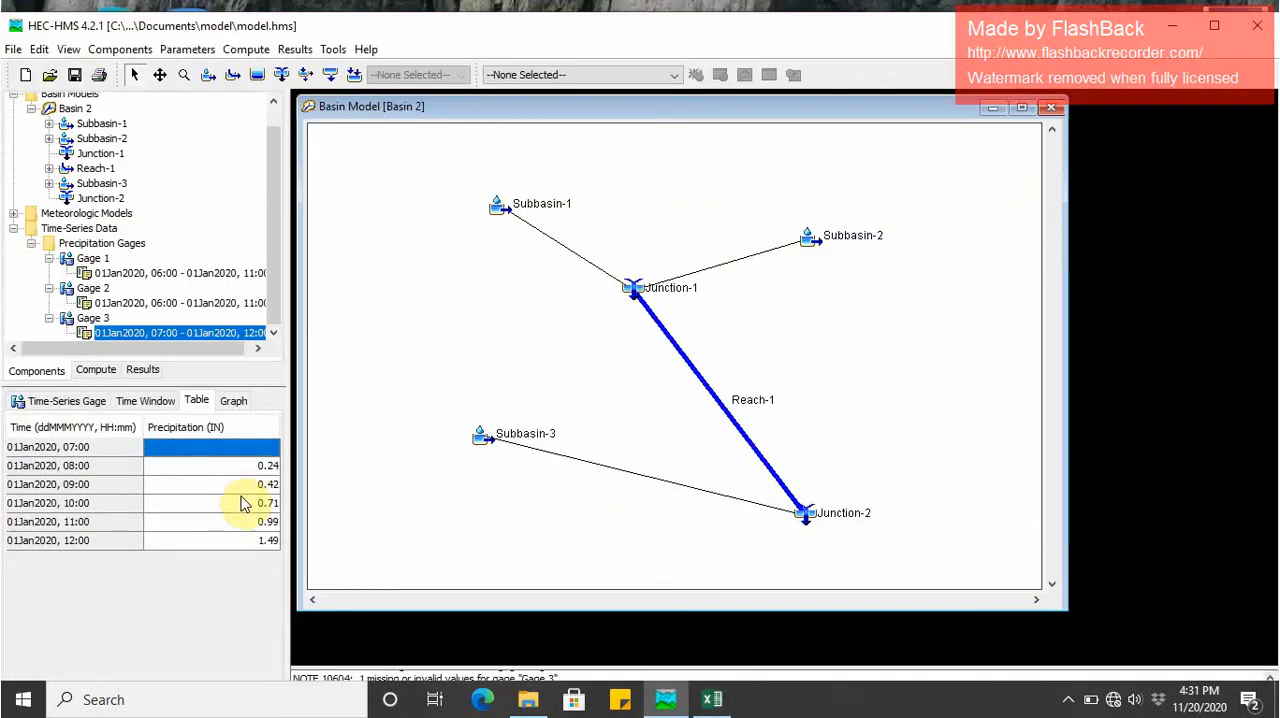
left_click(712, 699)
left_click(1107, 462)
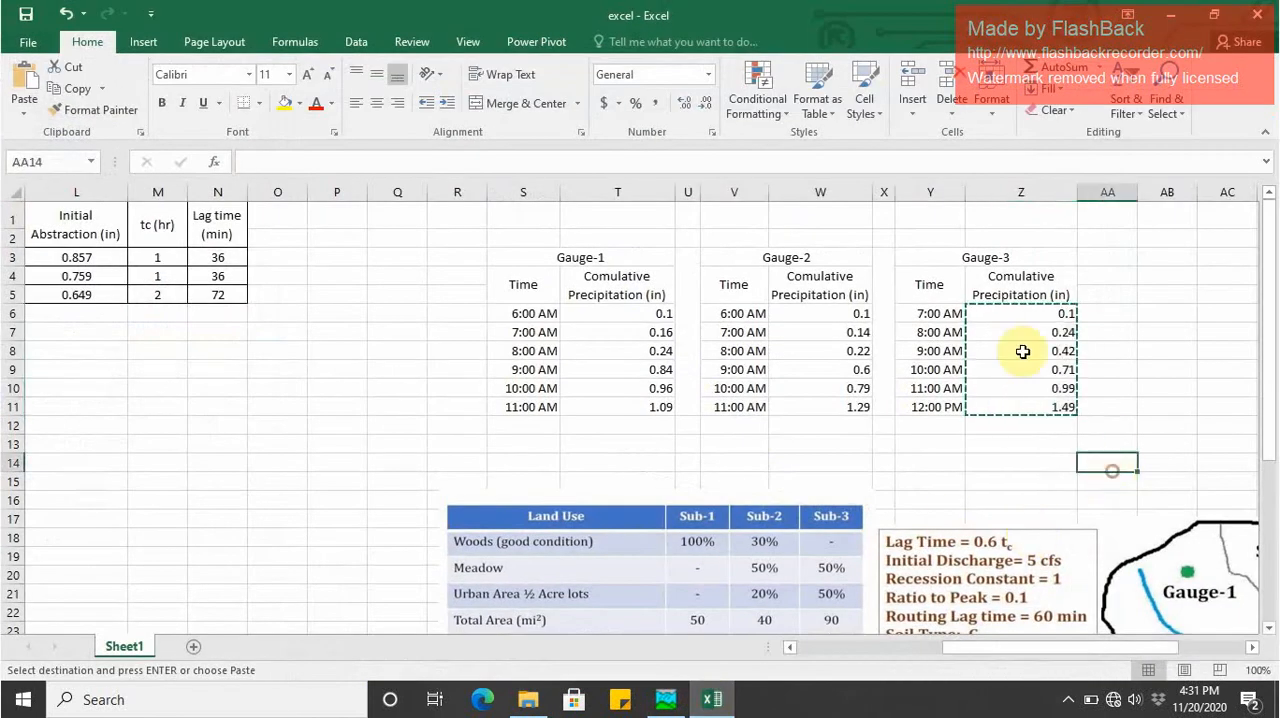
key("Escape")
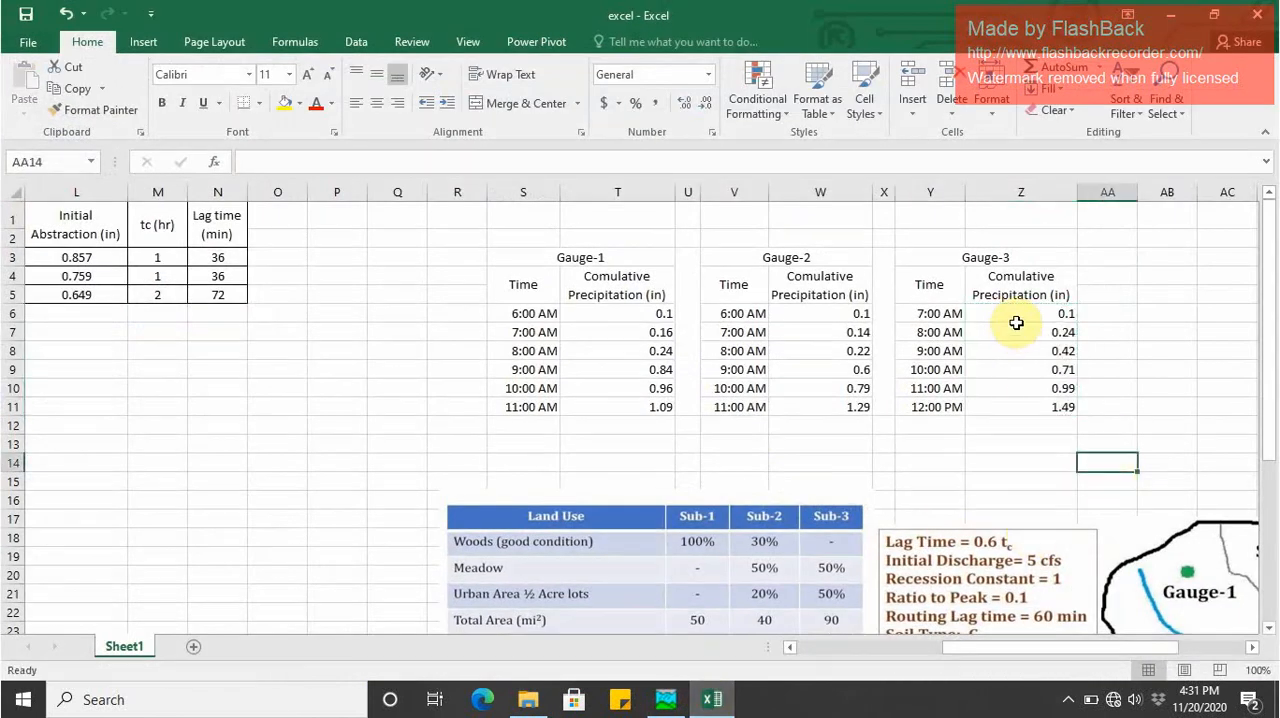
left_click_drag(1016, 322, 1023, 409)
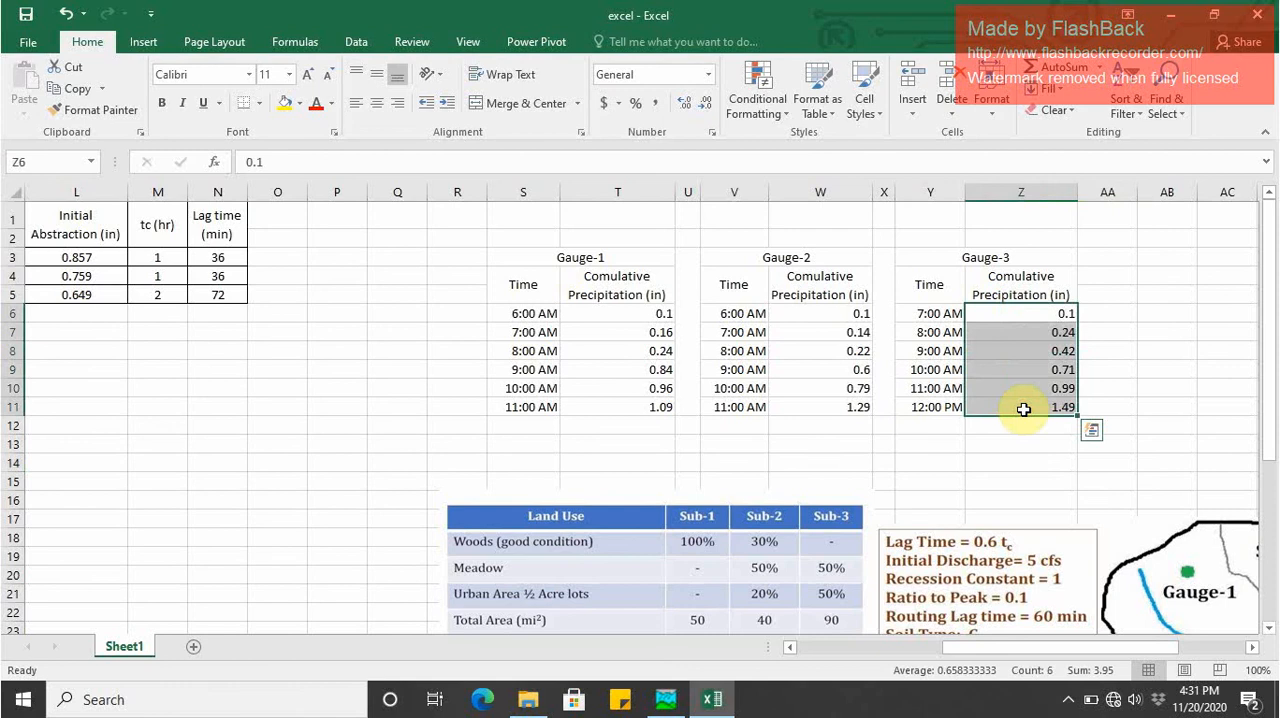
key("ctrl+c")
- In HEC-HMS, paste the copied values over Gage 3's 07:00 to 12:00 table rows and view the resulting graph
left_click(665, 699)
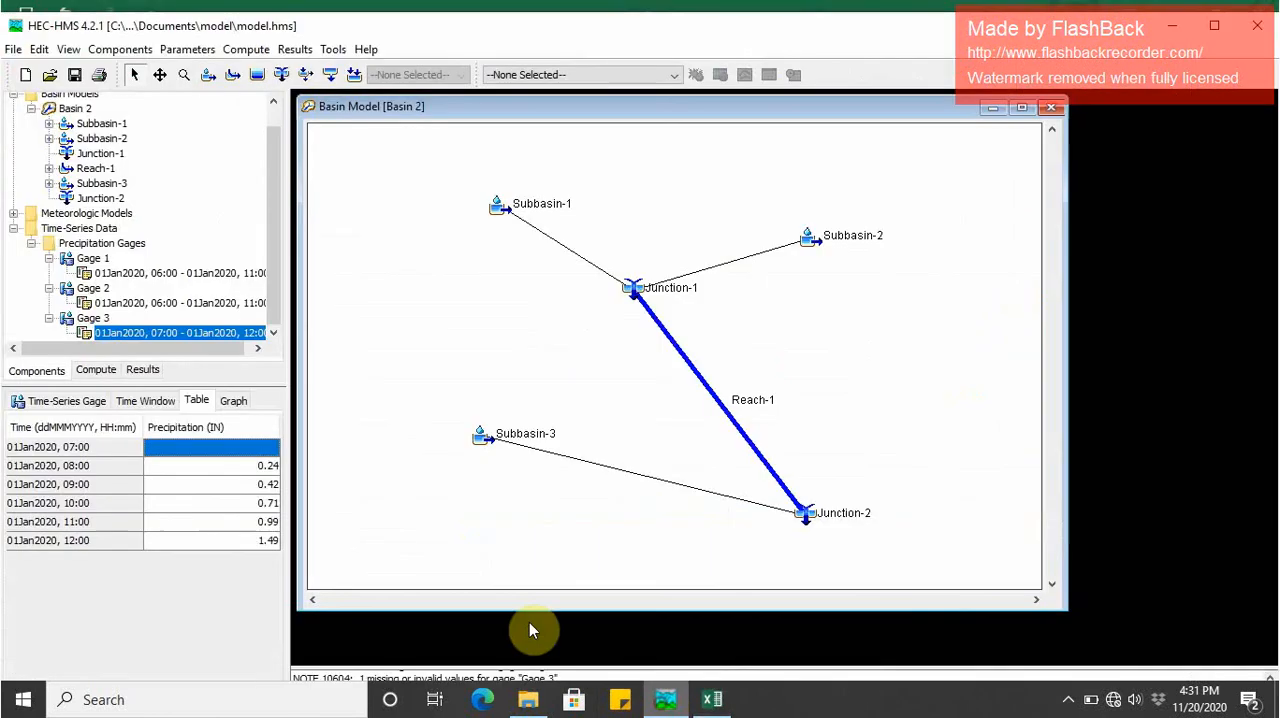
left_click_drag(250, 448, 252, 546)
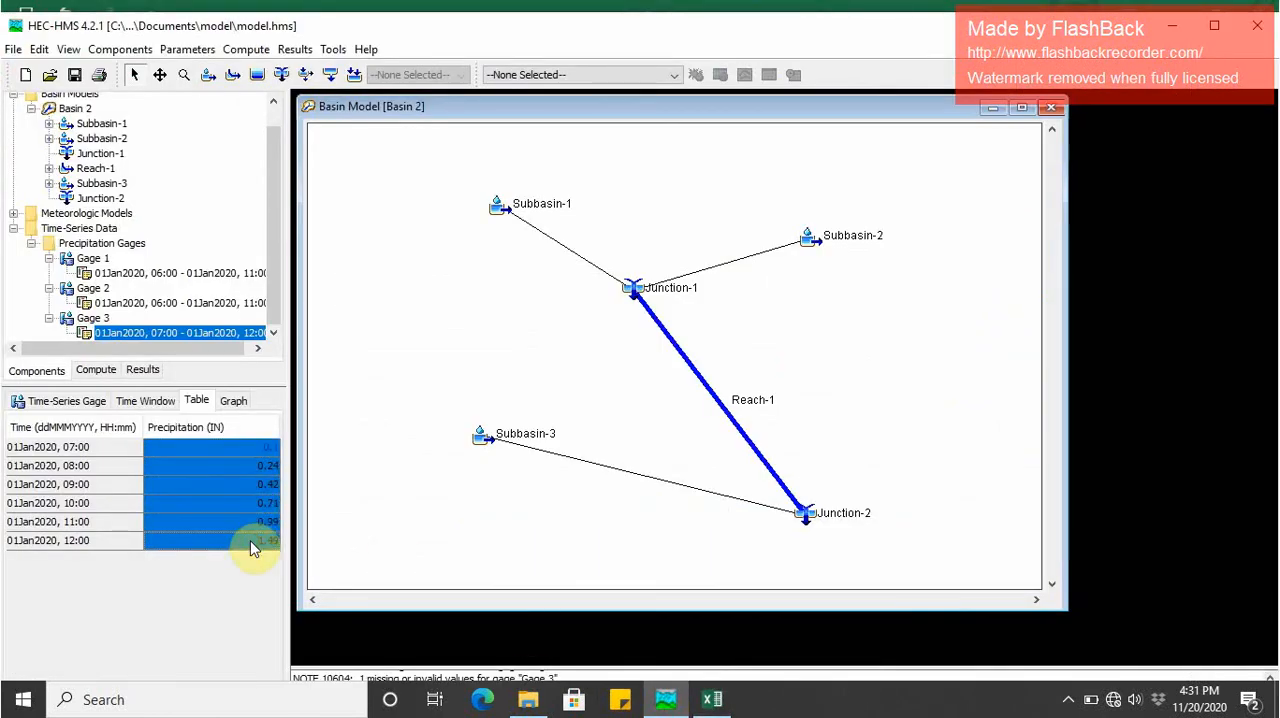
left_click(249, 538)
left_click(224, 444)
left_click(225, 398)
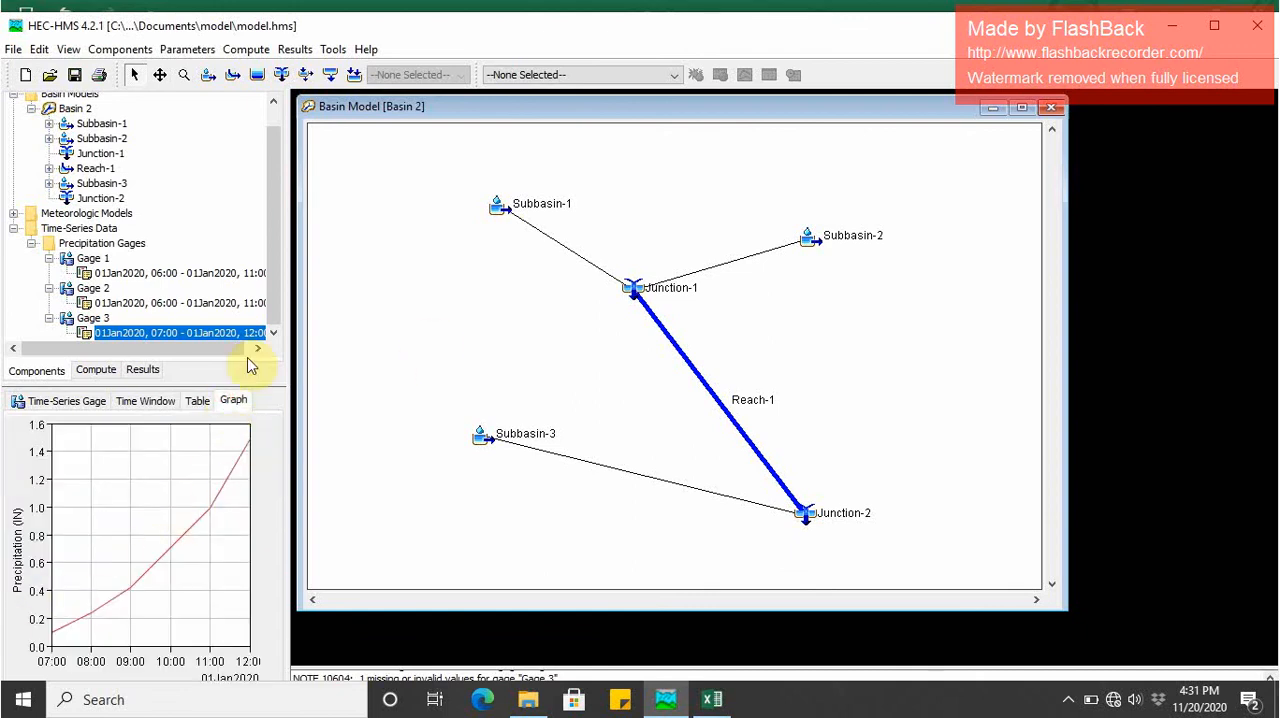
- Collapse the time-series data and examine the Met 1 meteorologic model's settings and its Specified Hyetograph gage assignments
left_click(31, 243)
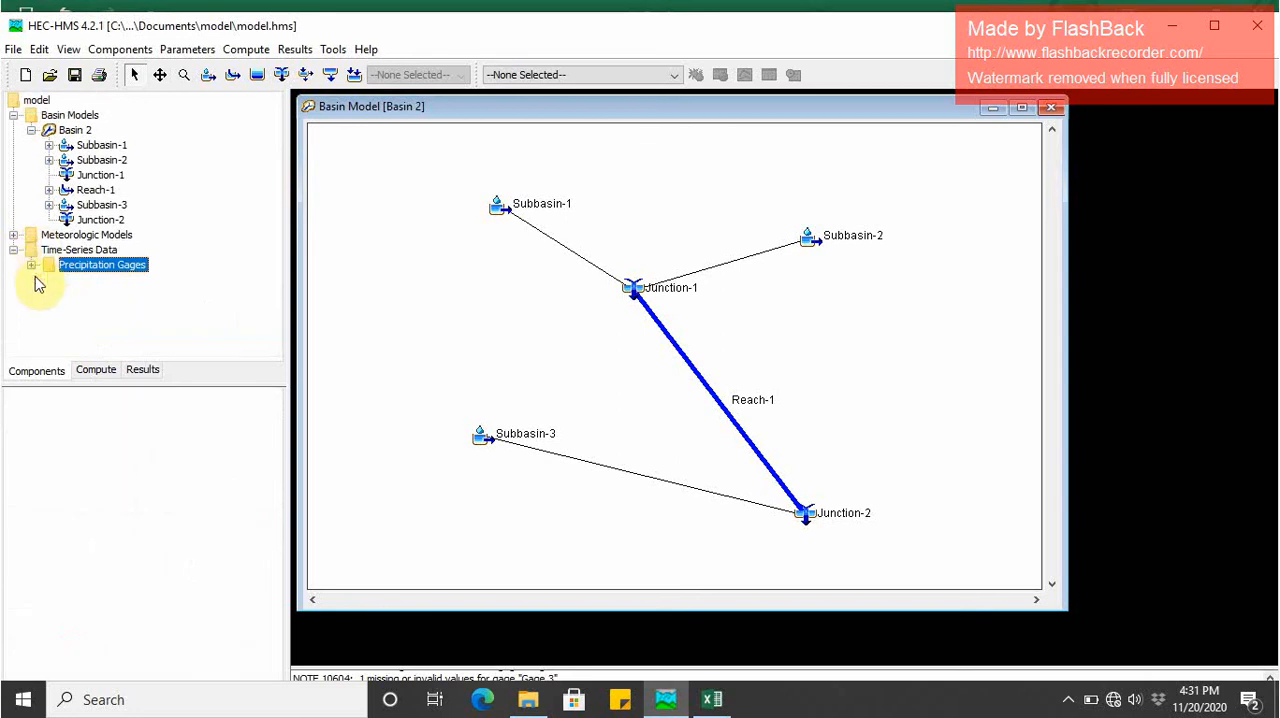
left_click(13, 249)
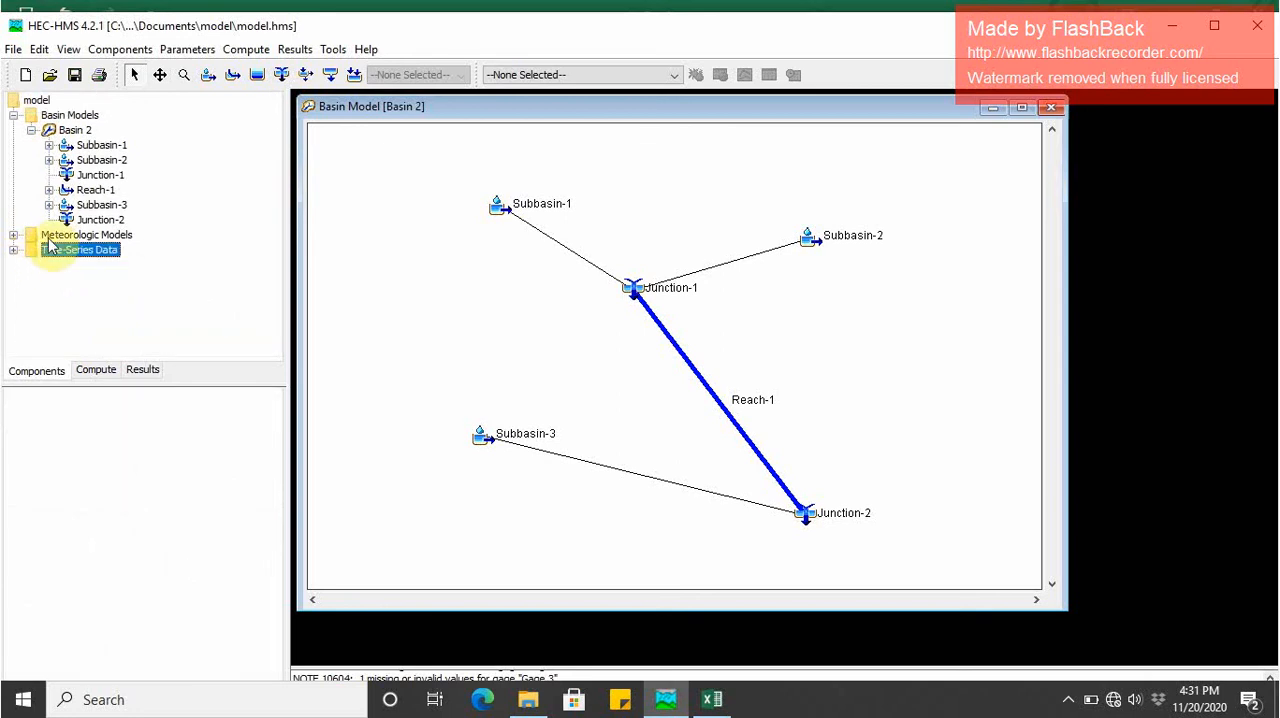
double_click(58, 235)
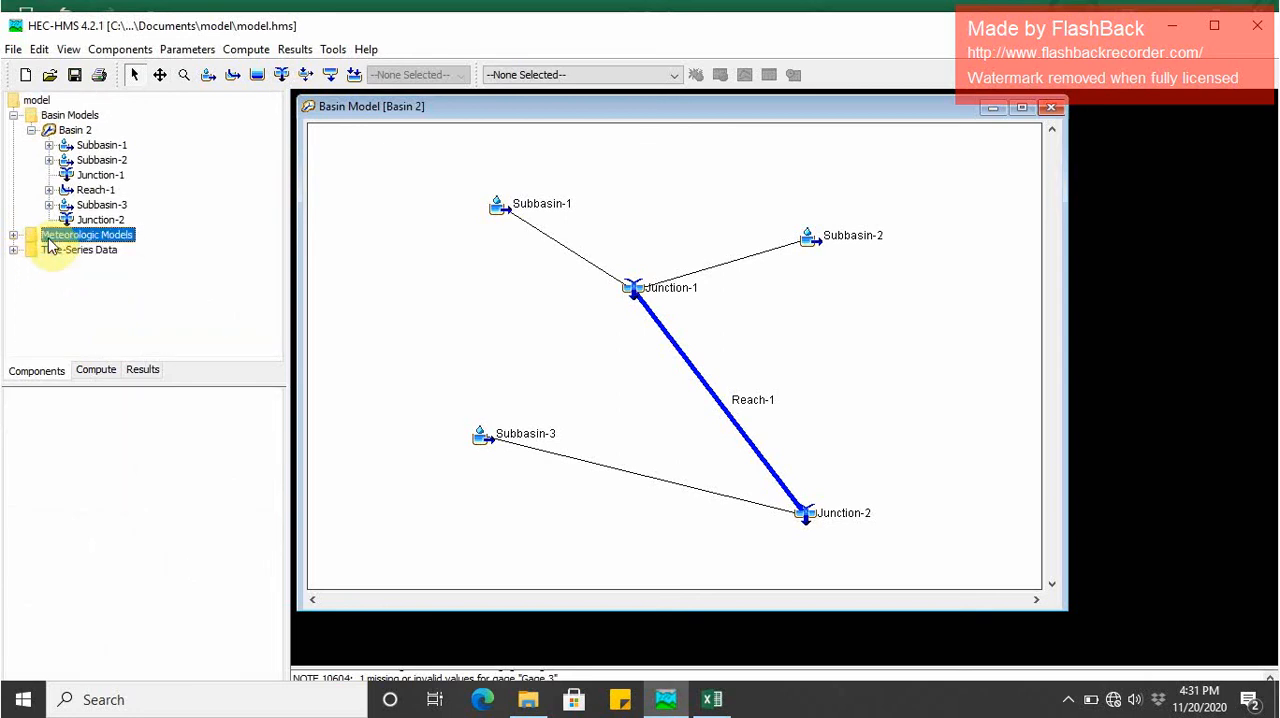
left_click(64, 252)
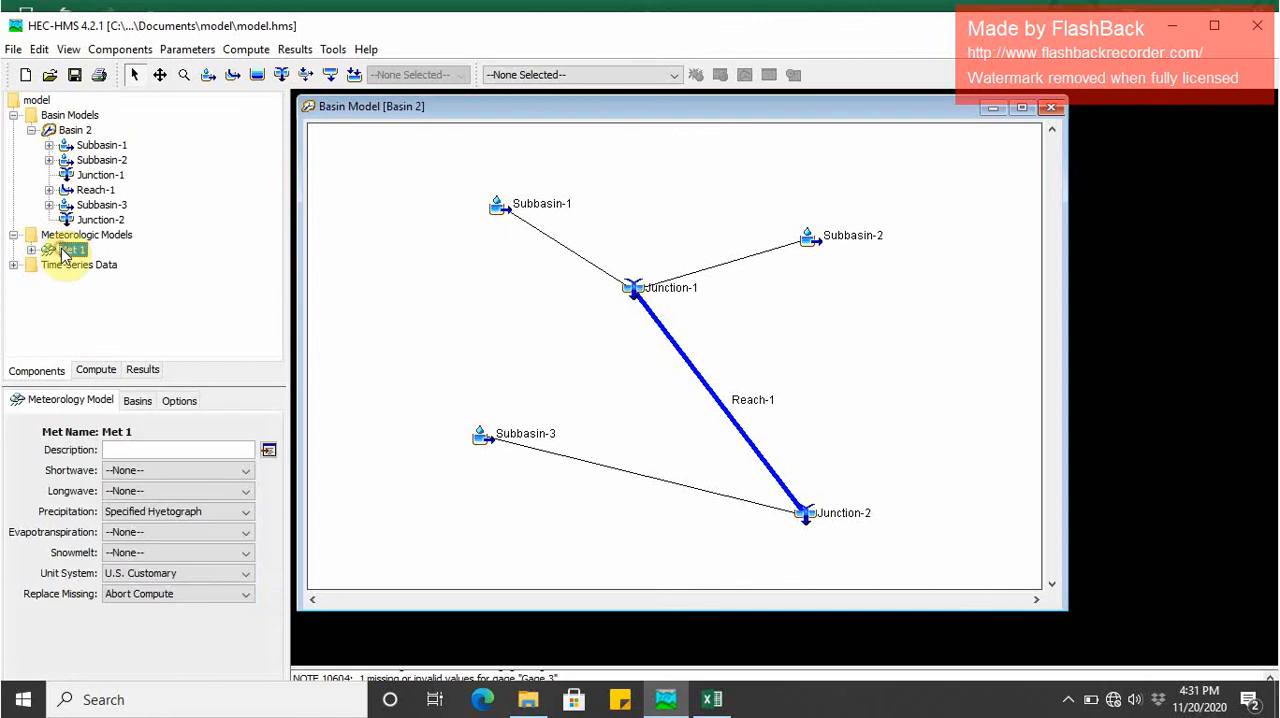
double_click(60, 252)
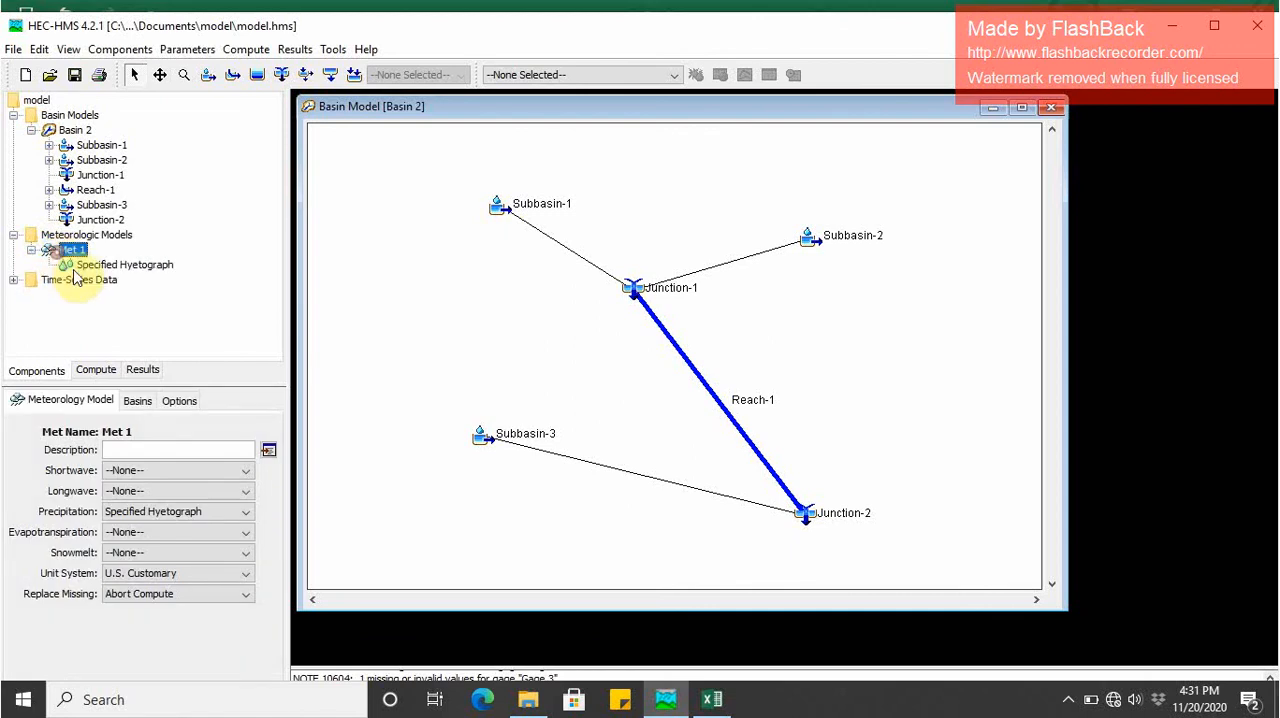
left_click(82, 265)
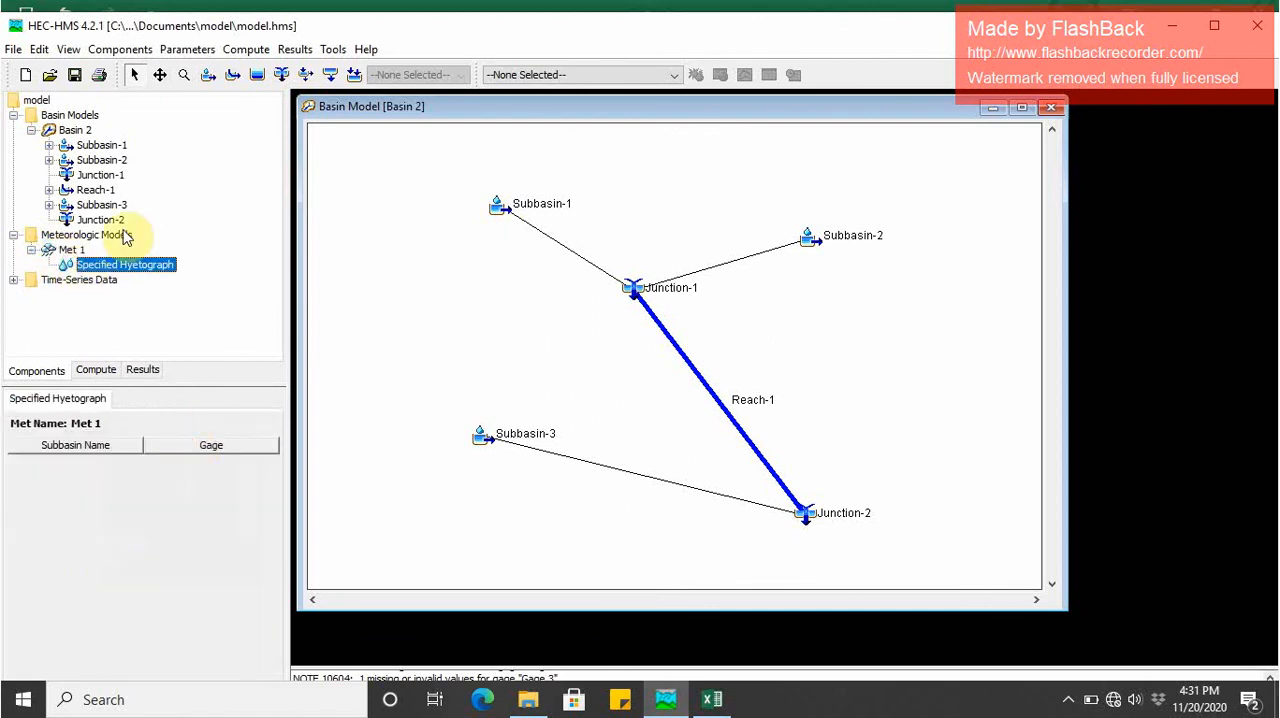
left_click(31, 249)
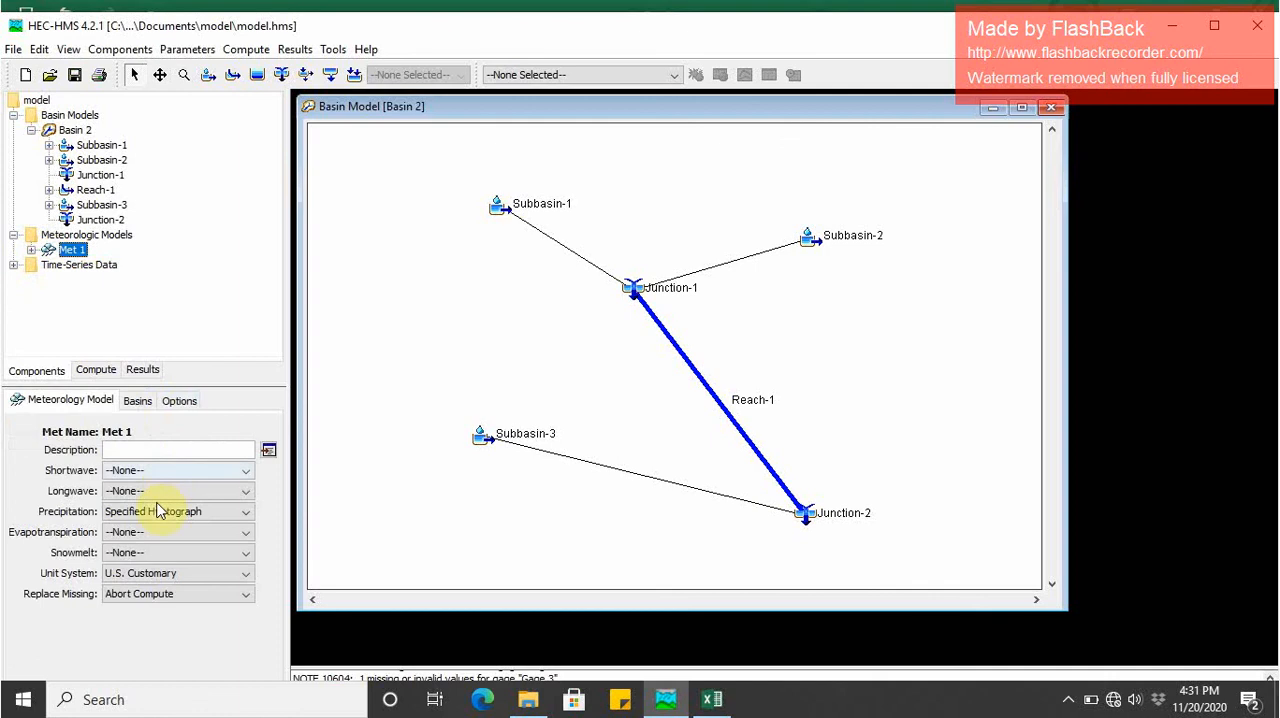
left_click(46, 236)
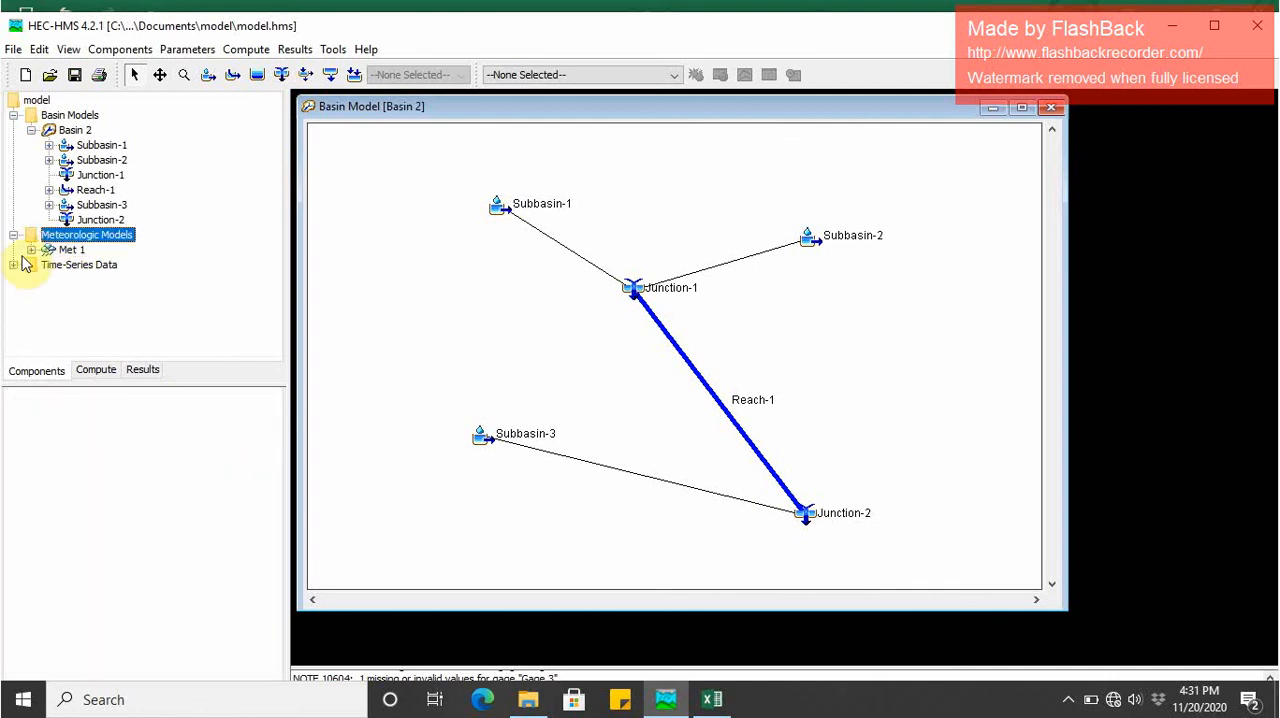
left_click(13, 235)
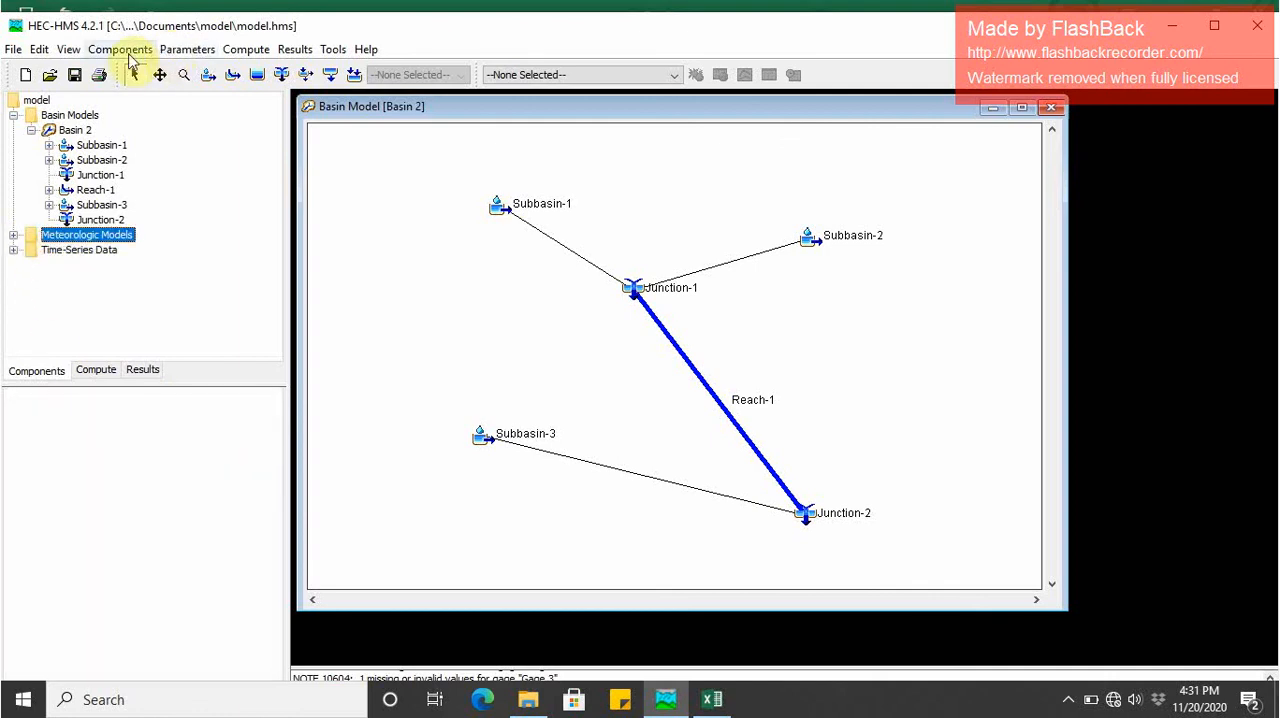
- Create a new control specifications component named Control 1 and open its settings
left_click(125, 50)
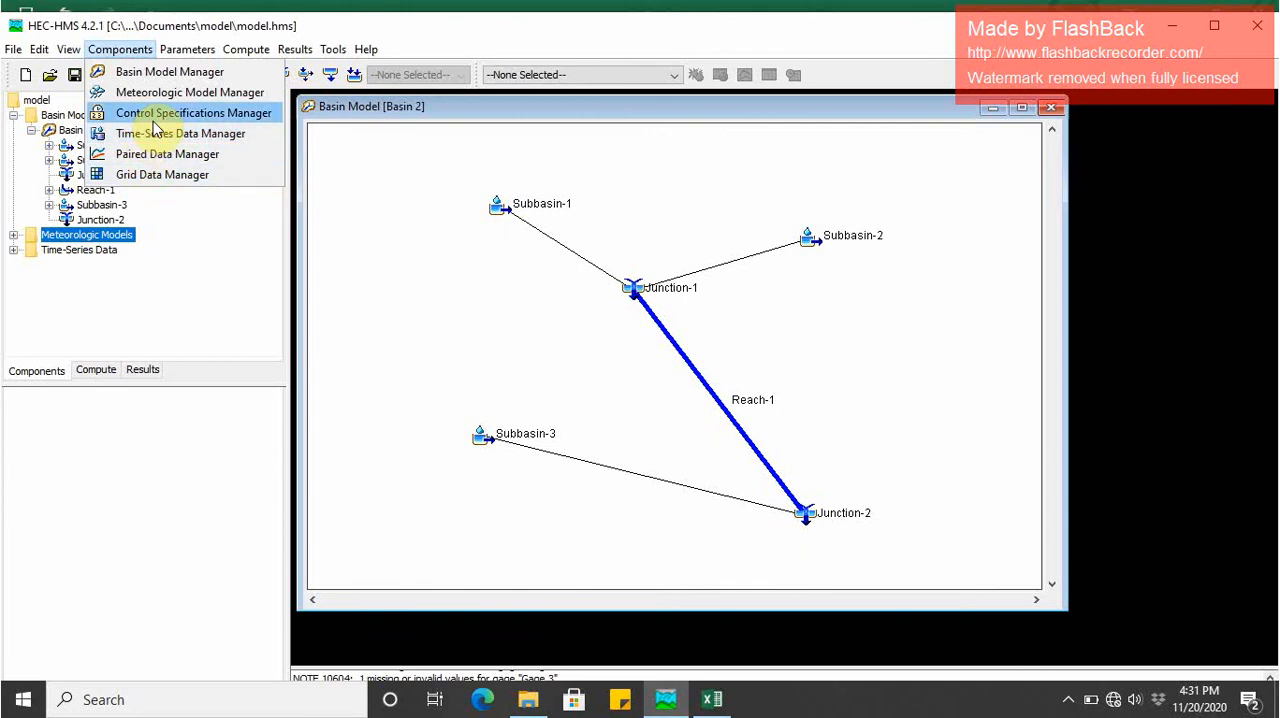
left_click(152, 115)
left_click(425, 220)
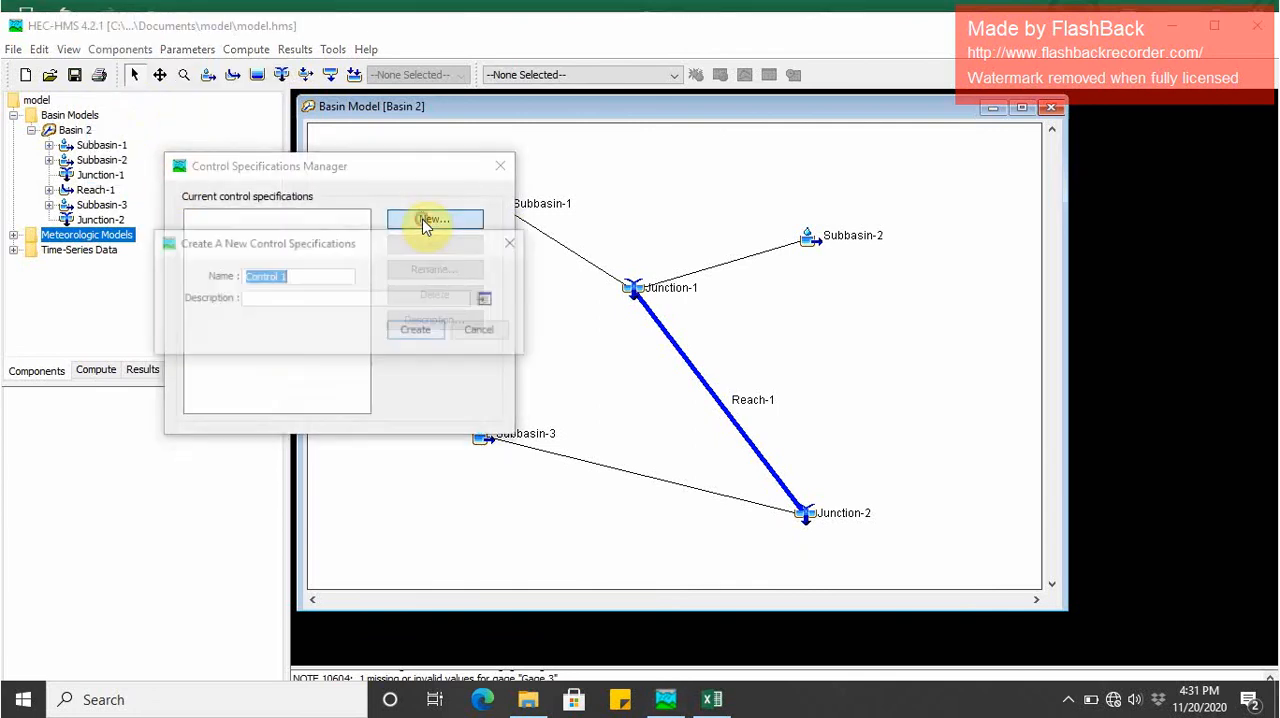
left_click(416, 325)
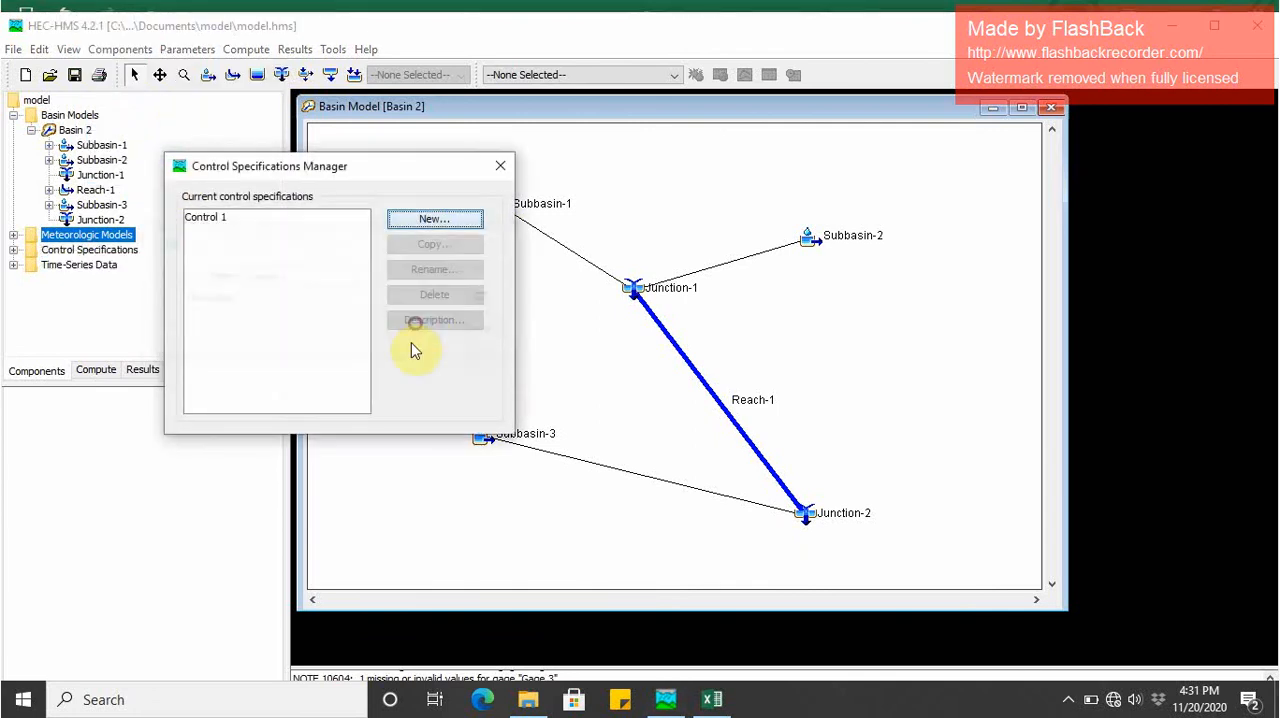
left_click(500, 166)
double_click(80, 250)
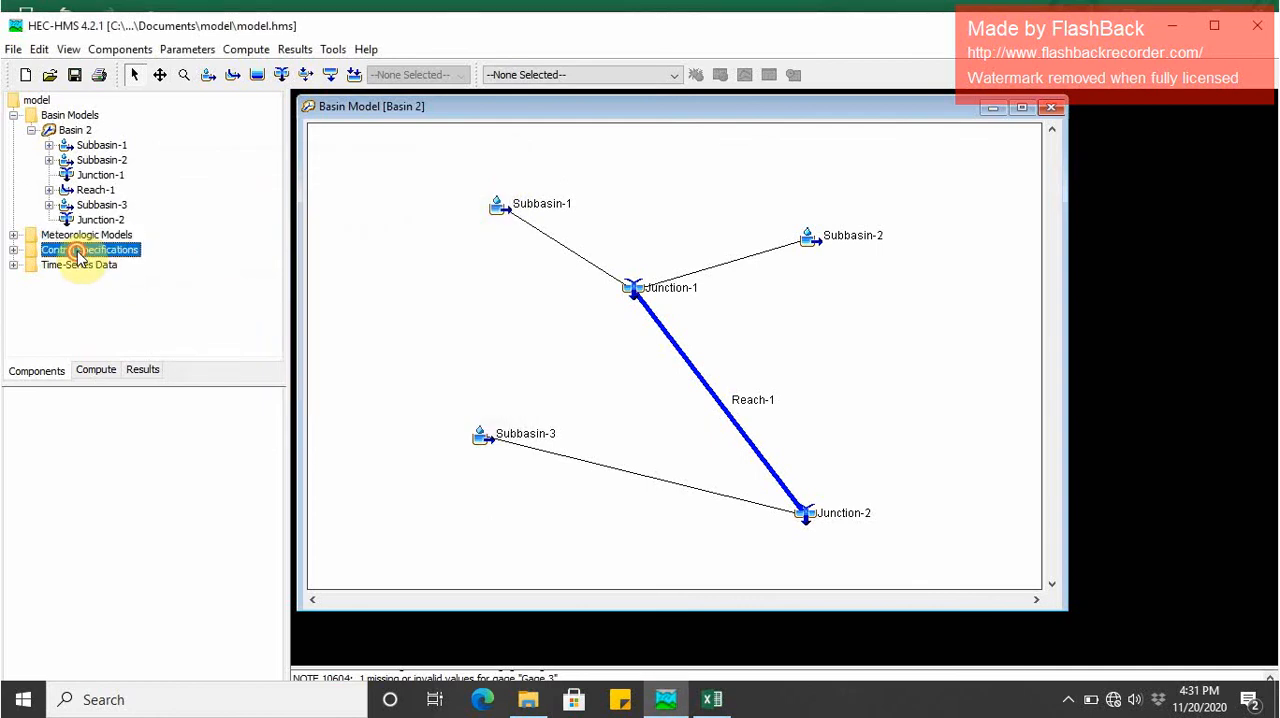
left_click(76, 268)
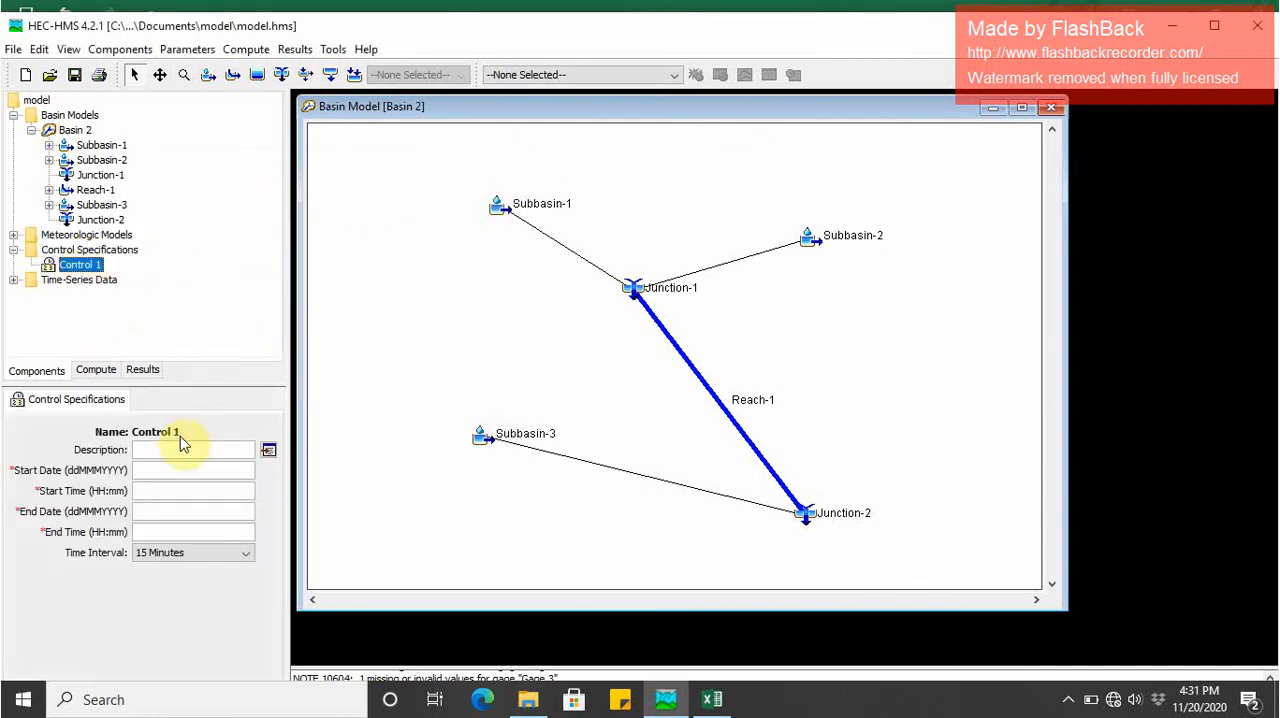
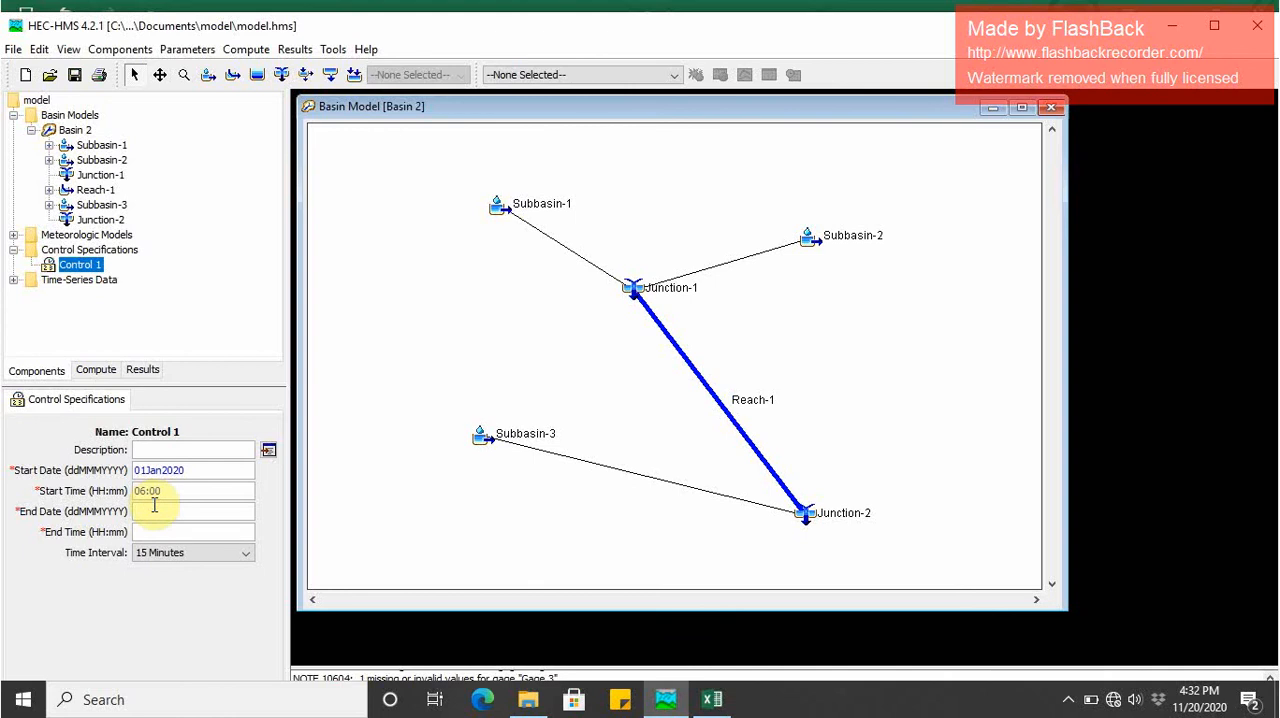
- Copy Control 1's start date 01Jan2020 into its end date and set the end time to 04:00
left_click_drag(186, 470, 130, 470)
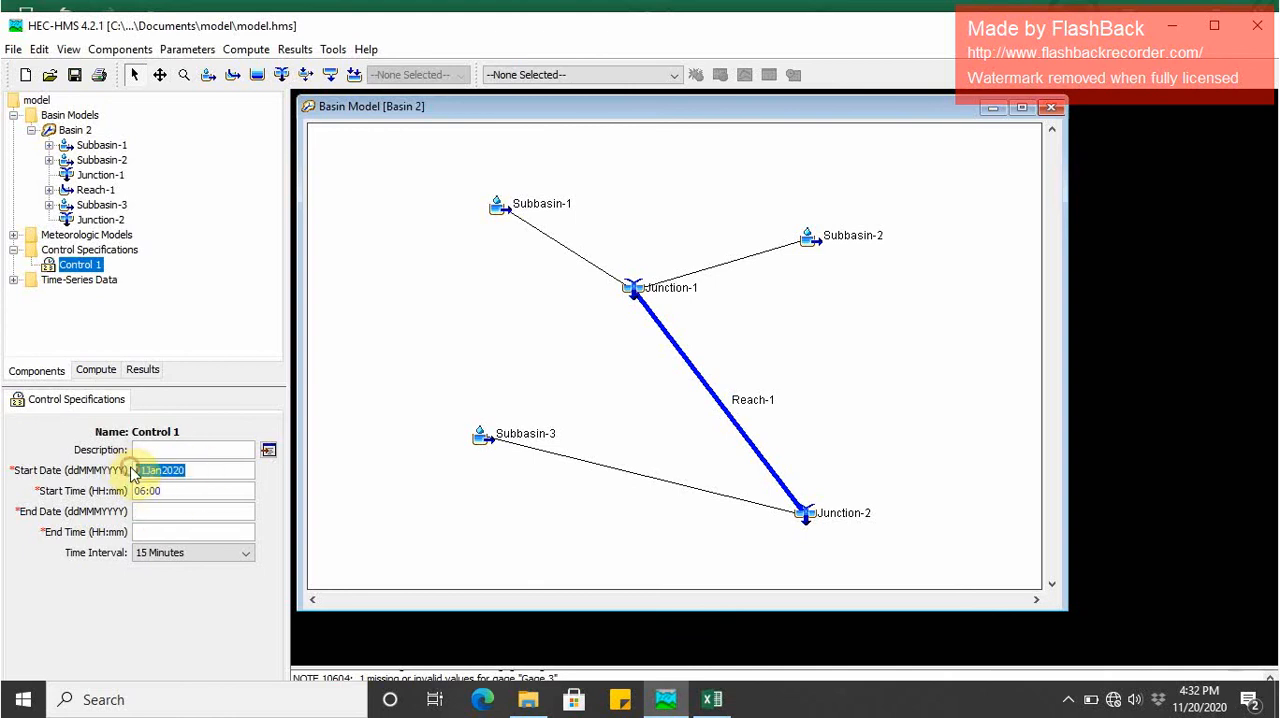
key("ctrl+c")
left_click(170, 511)
key("ctrl+v")
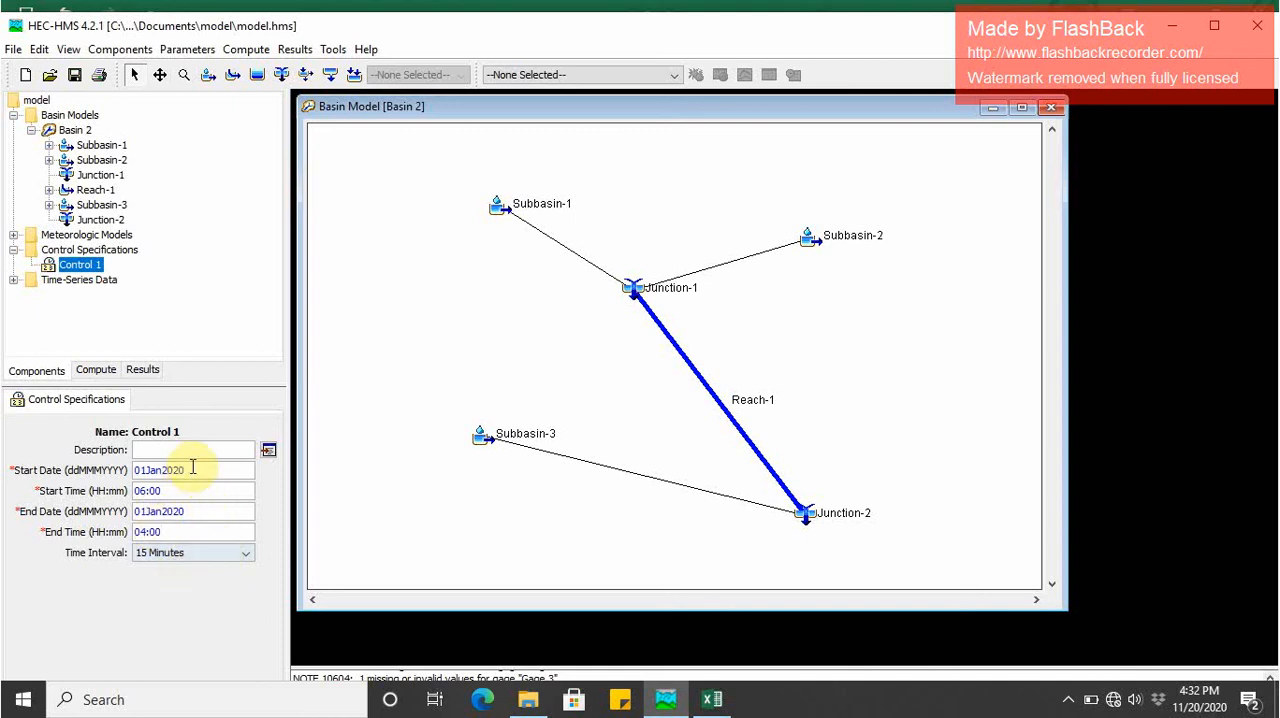
left_click(14, 249)
left_click(60, 266)
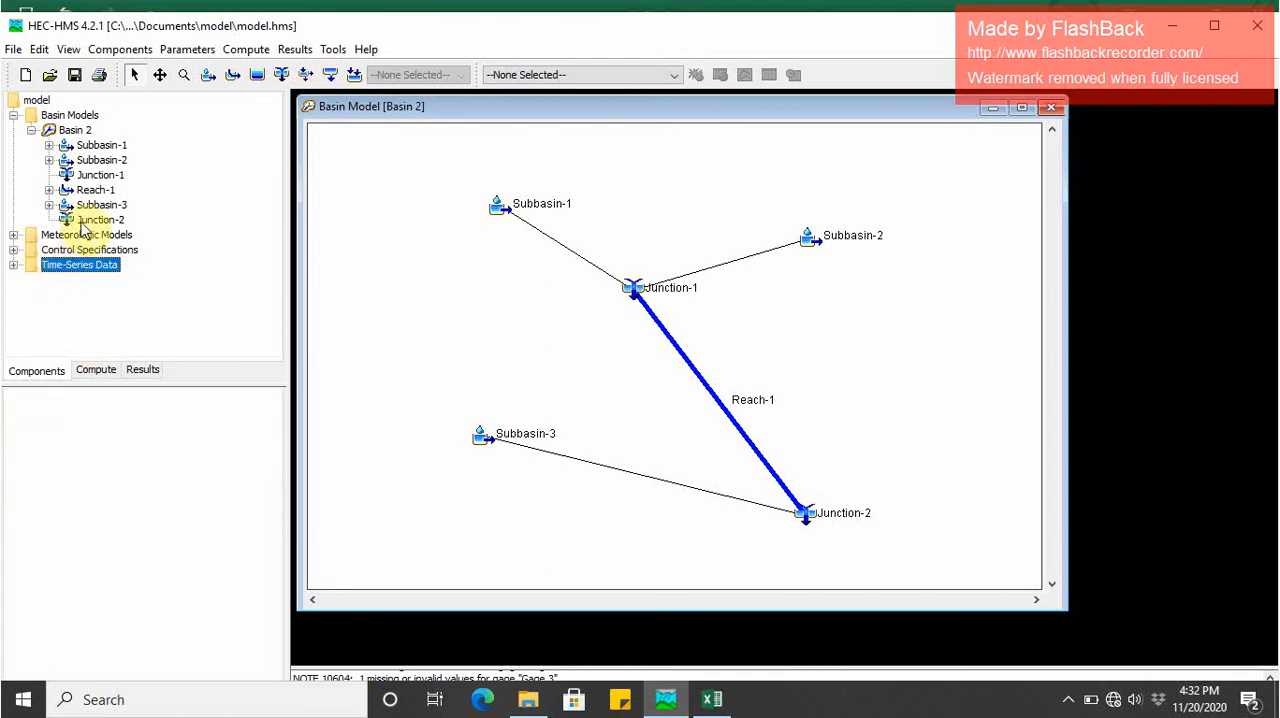
- Reopen the Met 1 meteorologic model and set Basin 2 to include its sub-basins
double_click(80, 235)
double_click(74, 250)
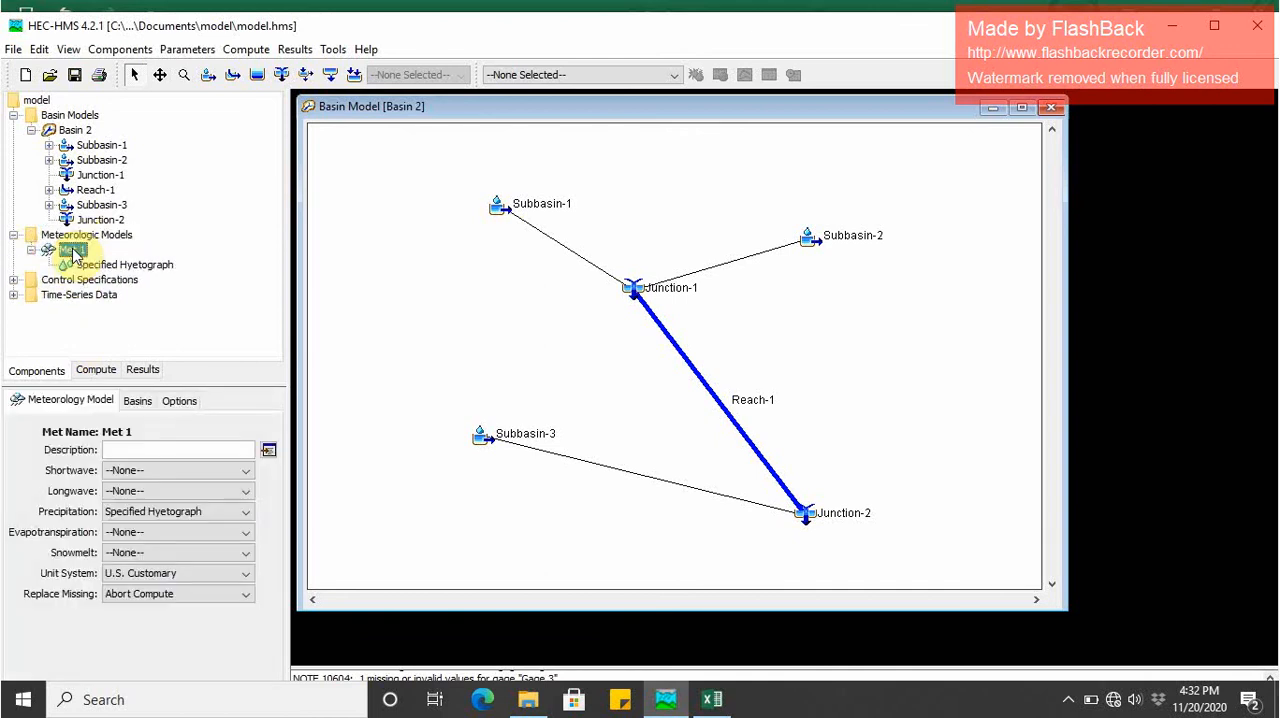
left_click(135, 399)
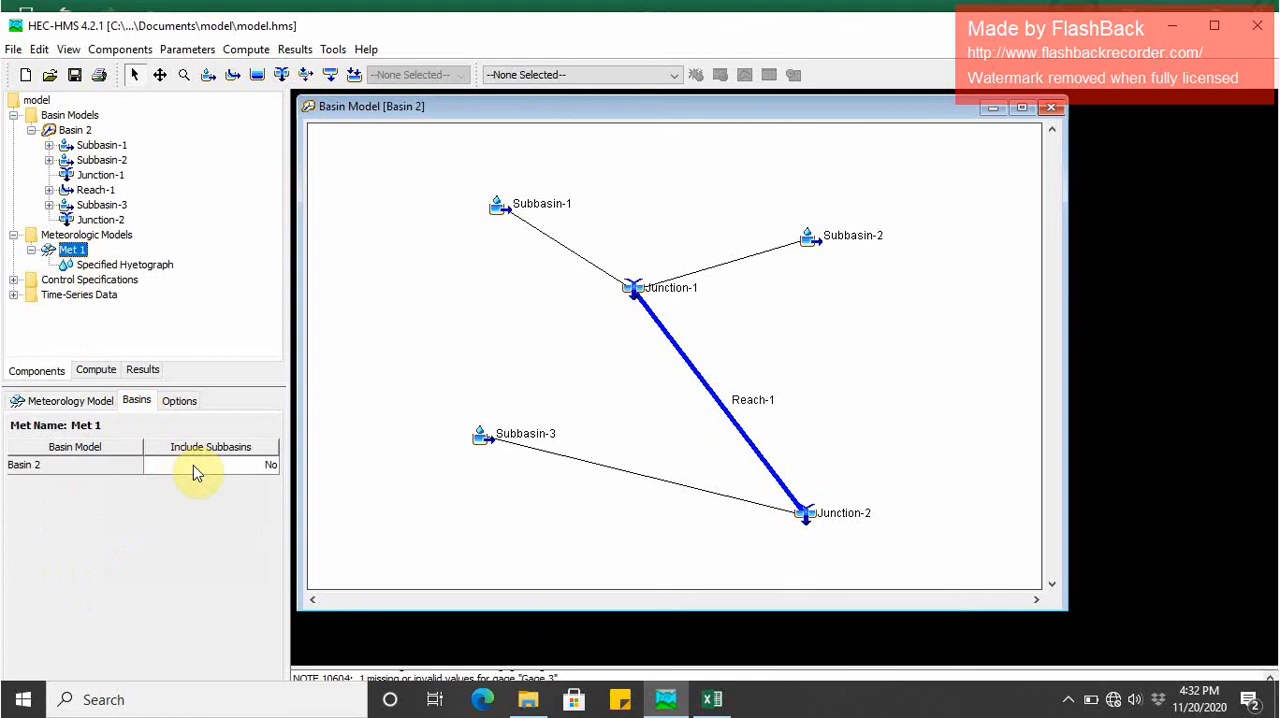
left_click(102, 265)
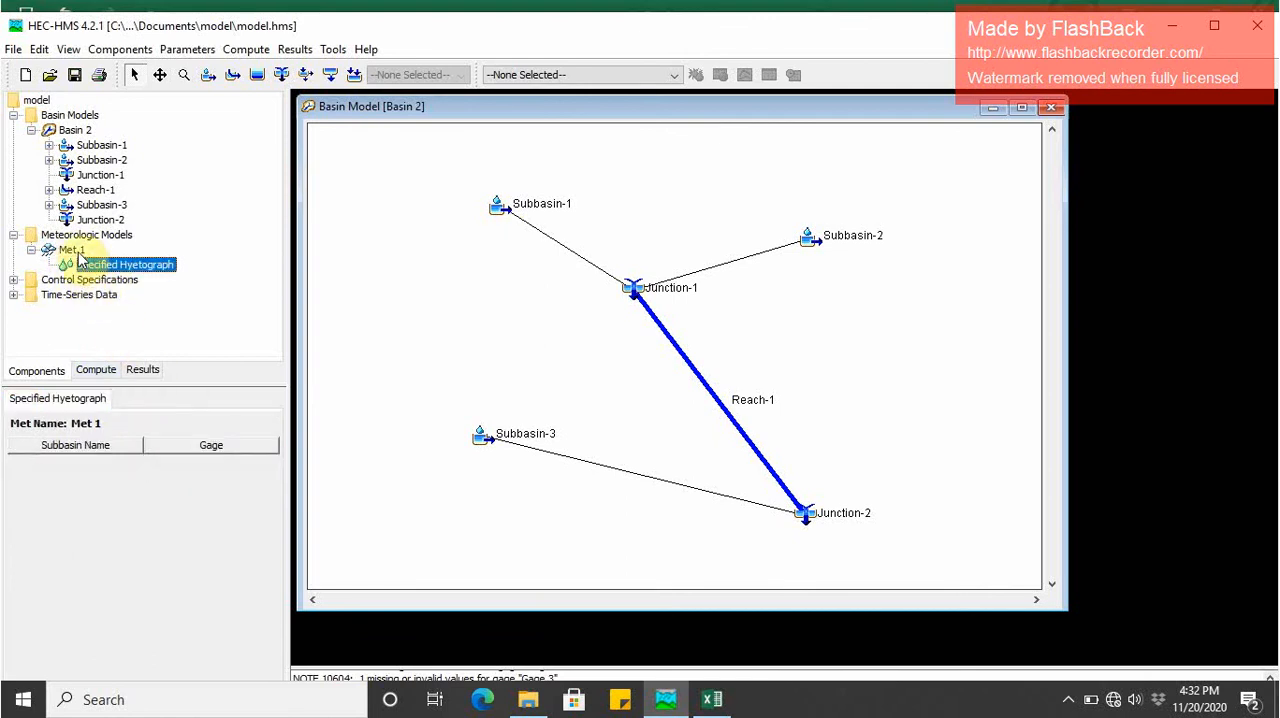
left_click(70, 250)
left_click(106, 265)
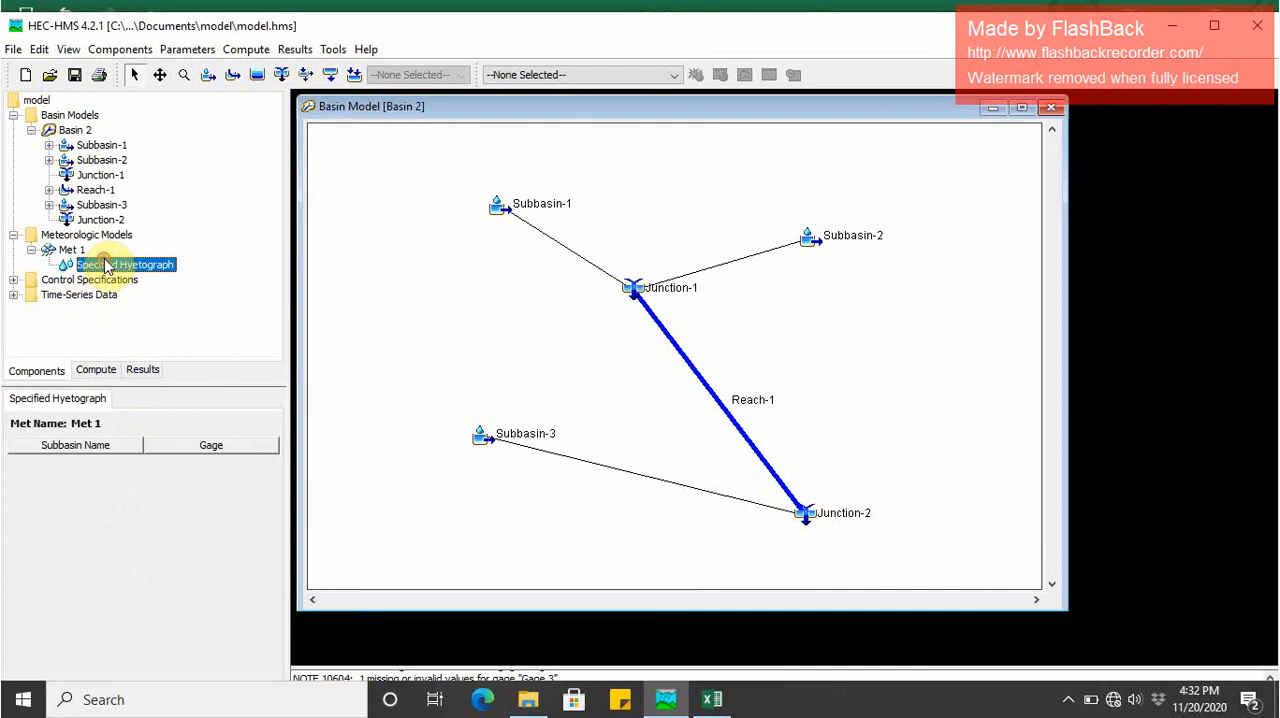
left_click(55, 251)
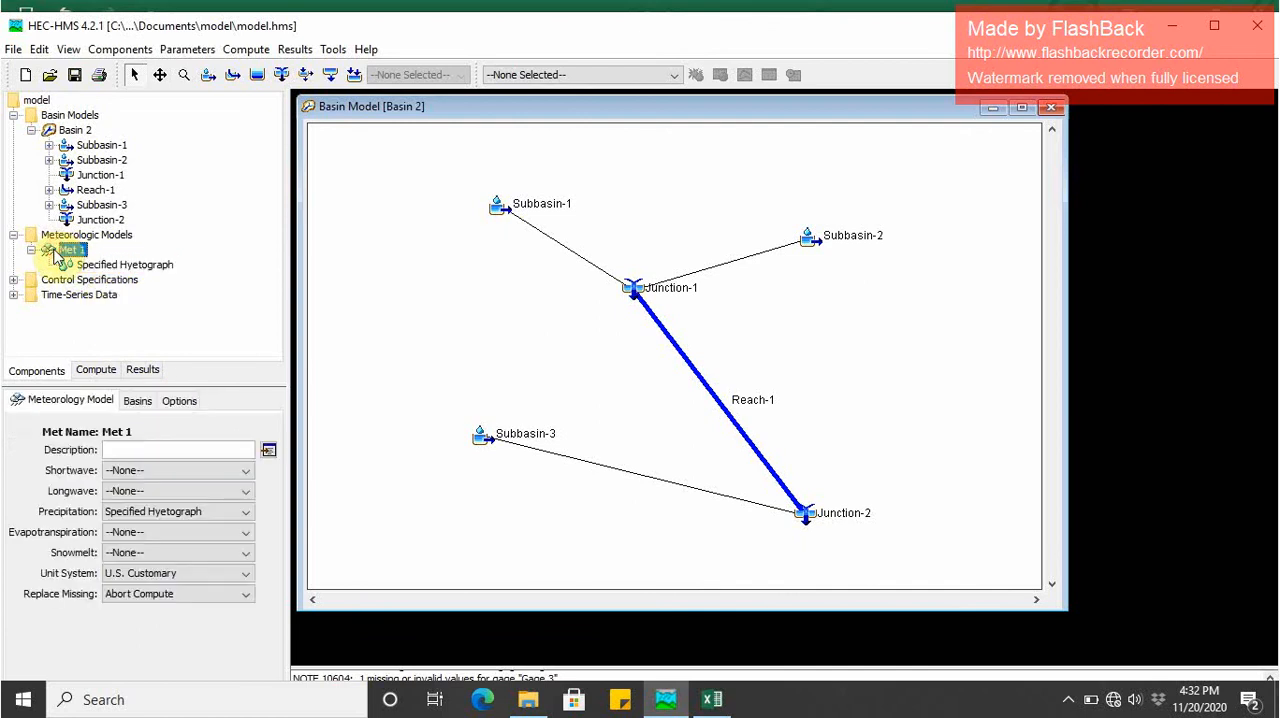
left_click(137, 400)
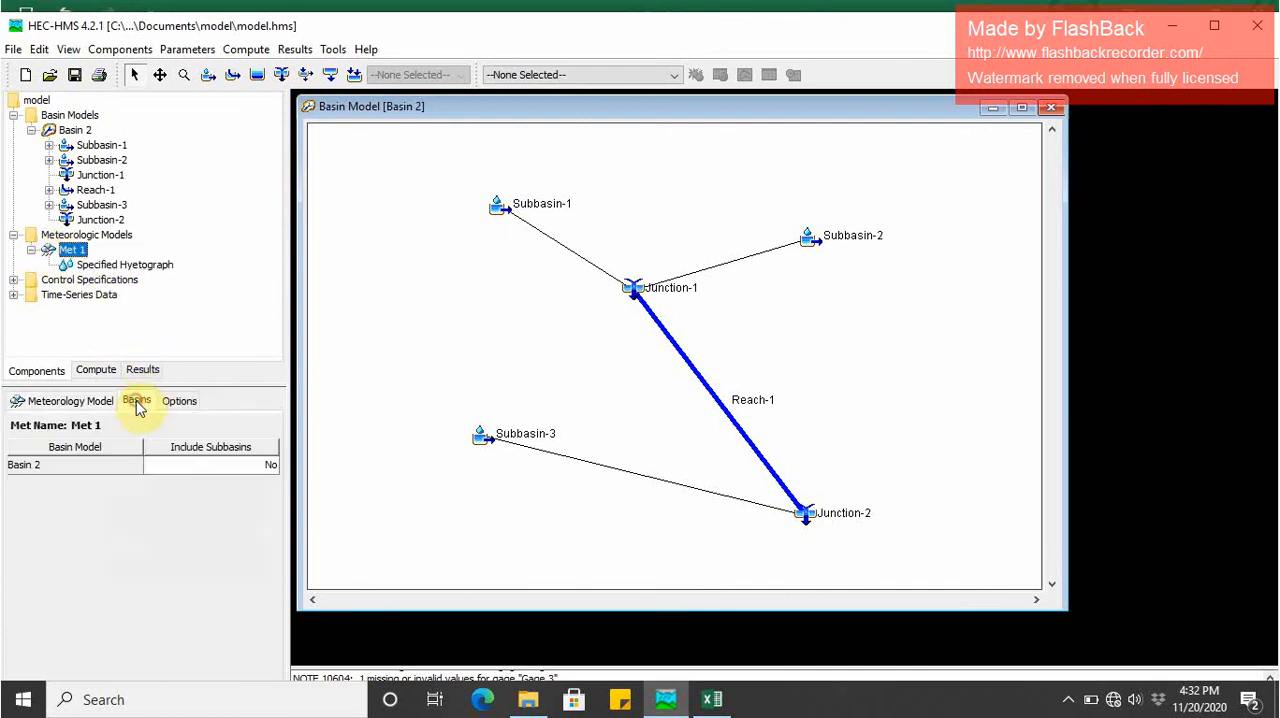
left_click(190, 470)
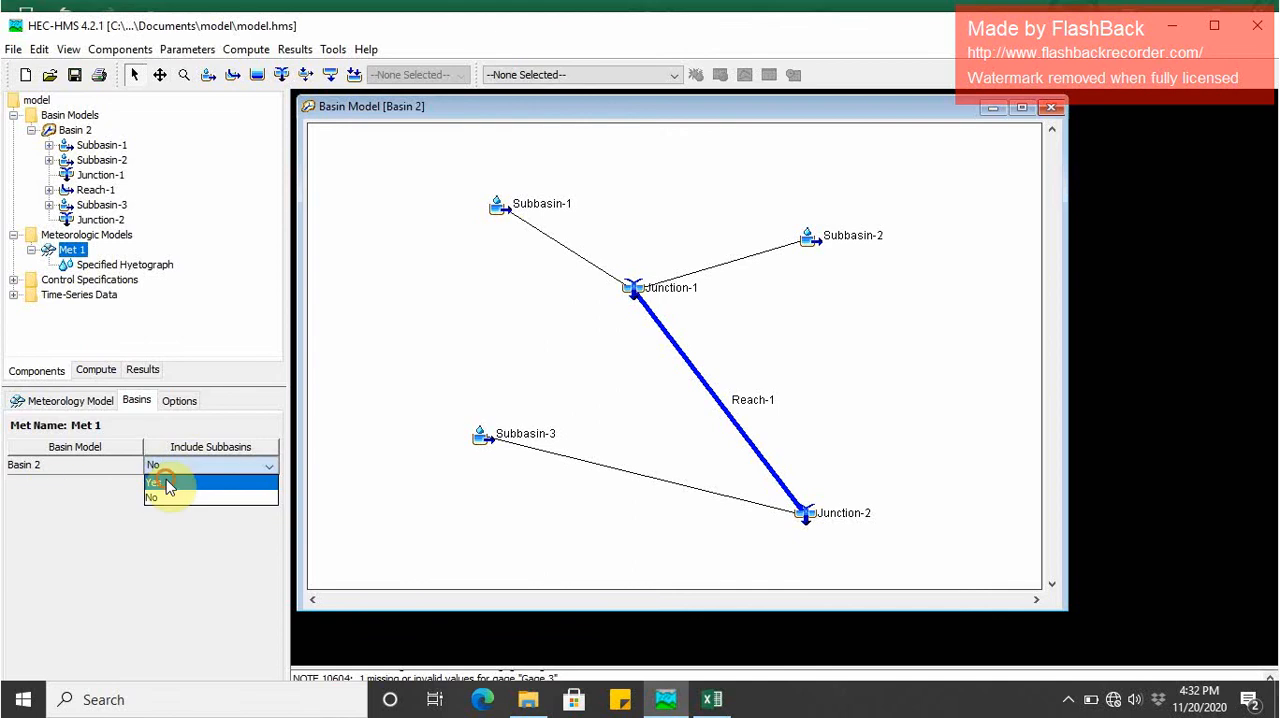
left_click(164, 483)
- Assign Gage 1, Gage 2 and Gage 3 to Subbasin-1, Subbasin-2 and Subbasin-3 in Met 1's specified hyetograph
left_click(176, 407)
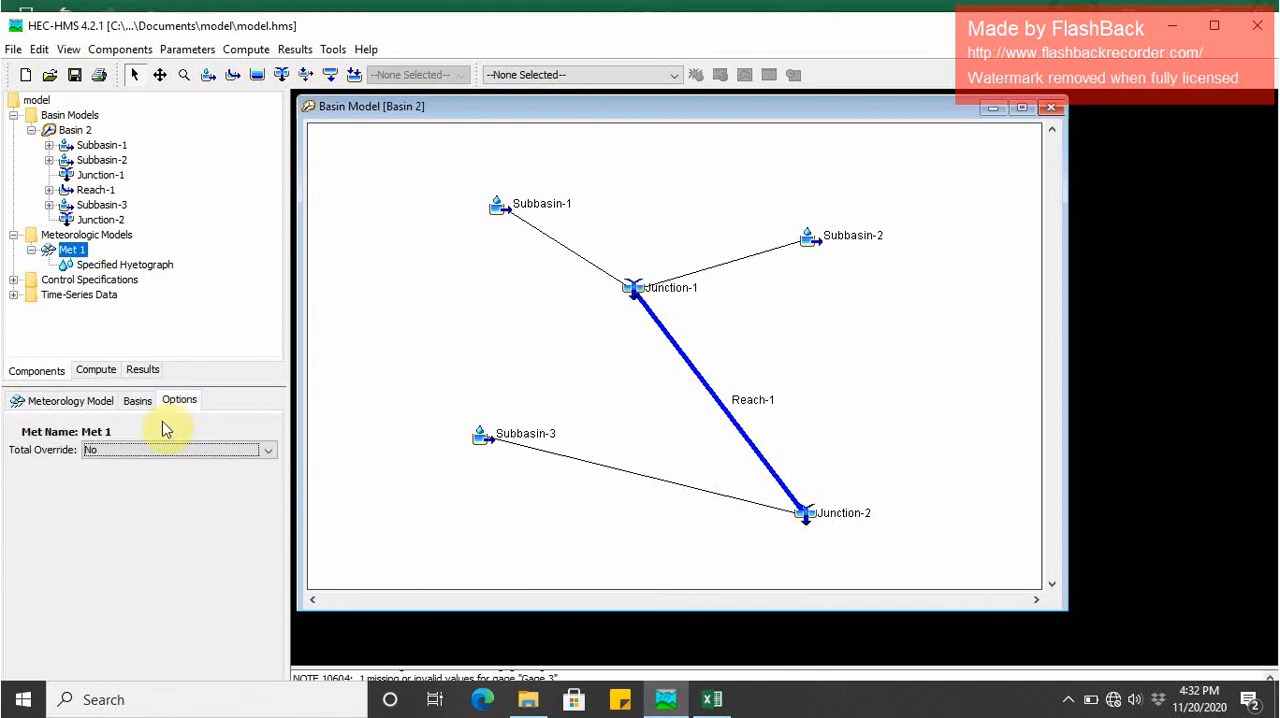
left_click(130, 410)
left_click(72, 402)
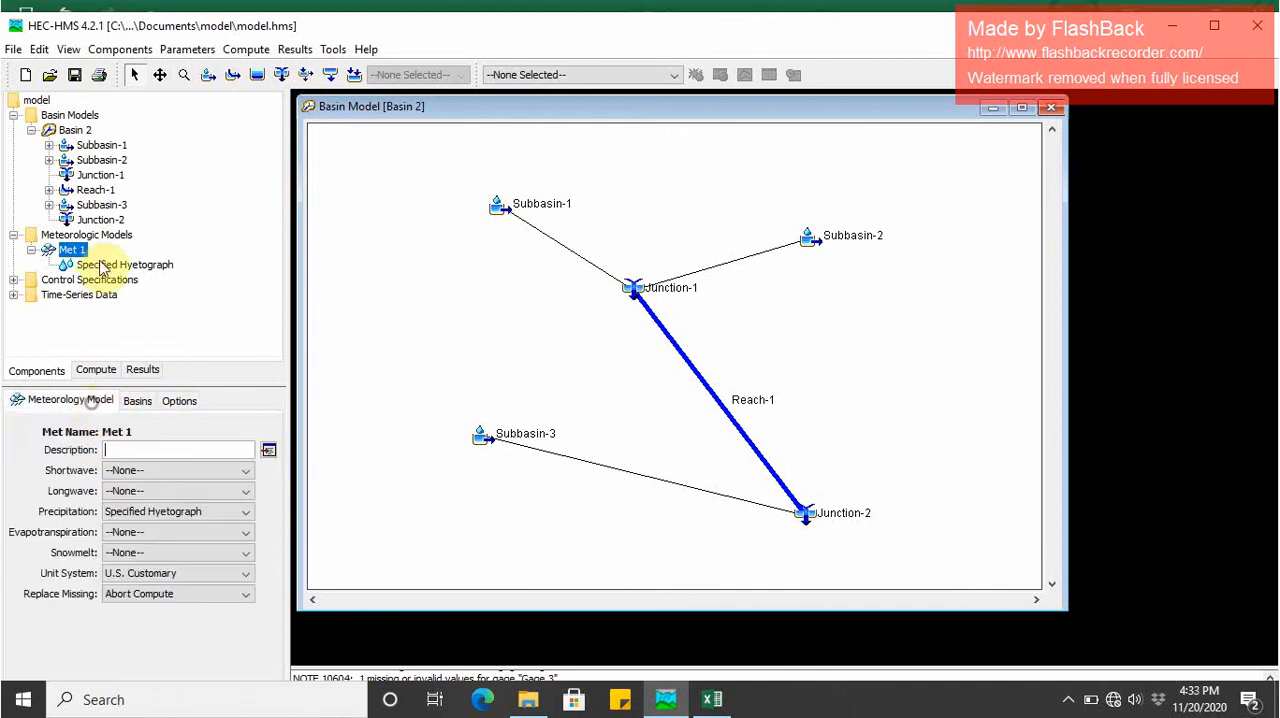
left_click(115, 264)
left_click(196, 463)
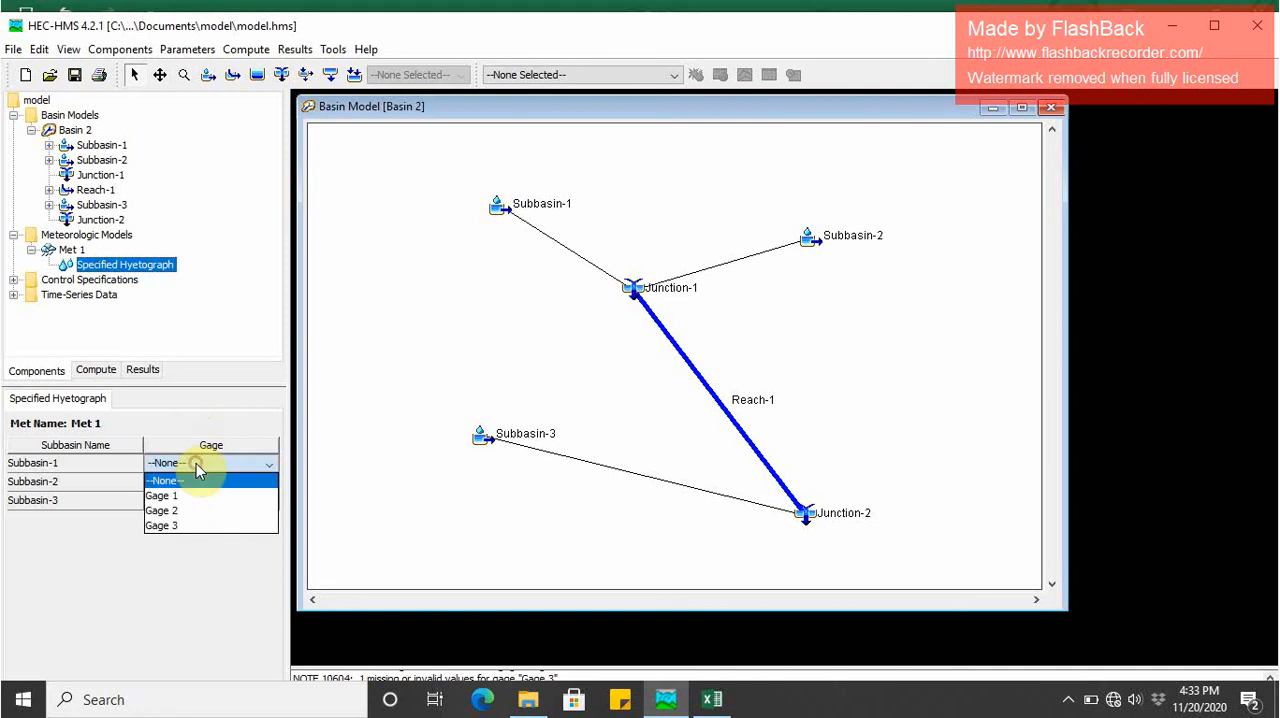
left_click(196, 497)
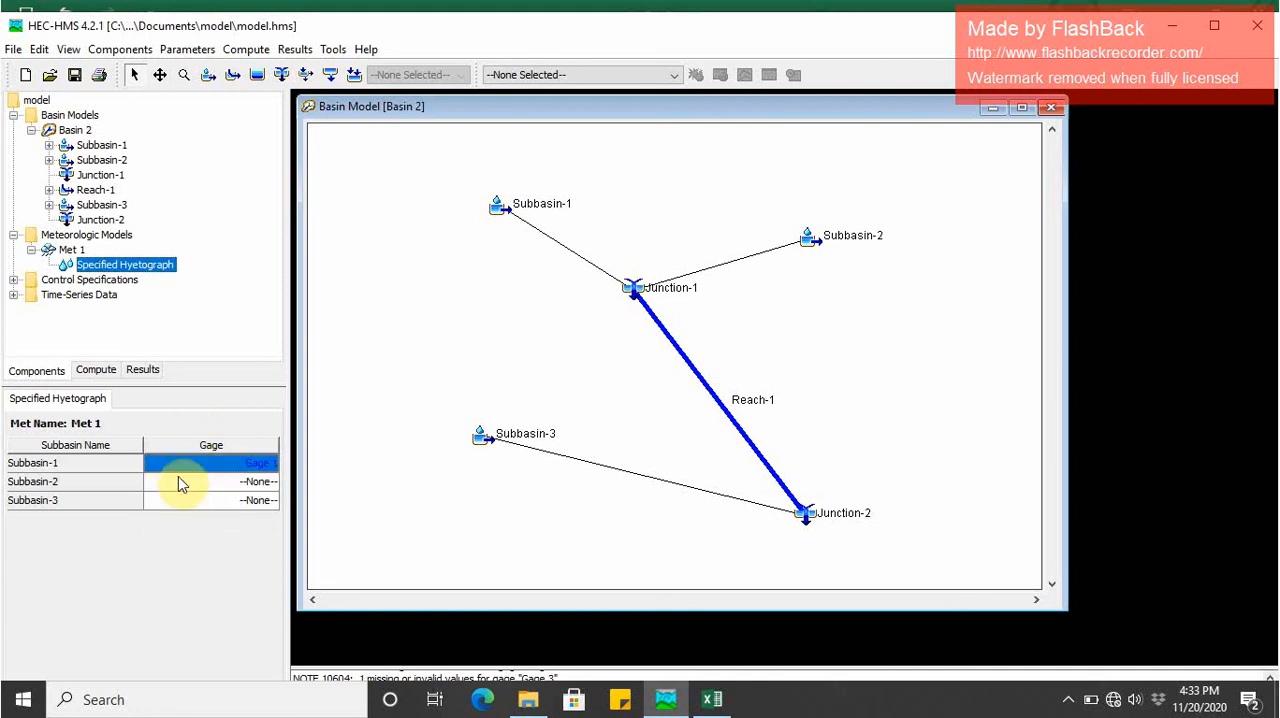
left_click(178, 481)
left_click(175, 529)
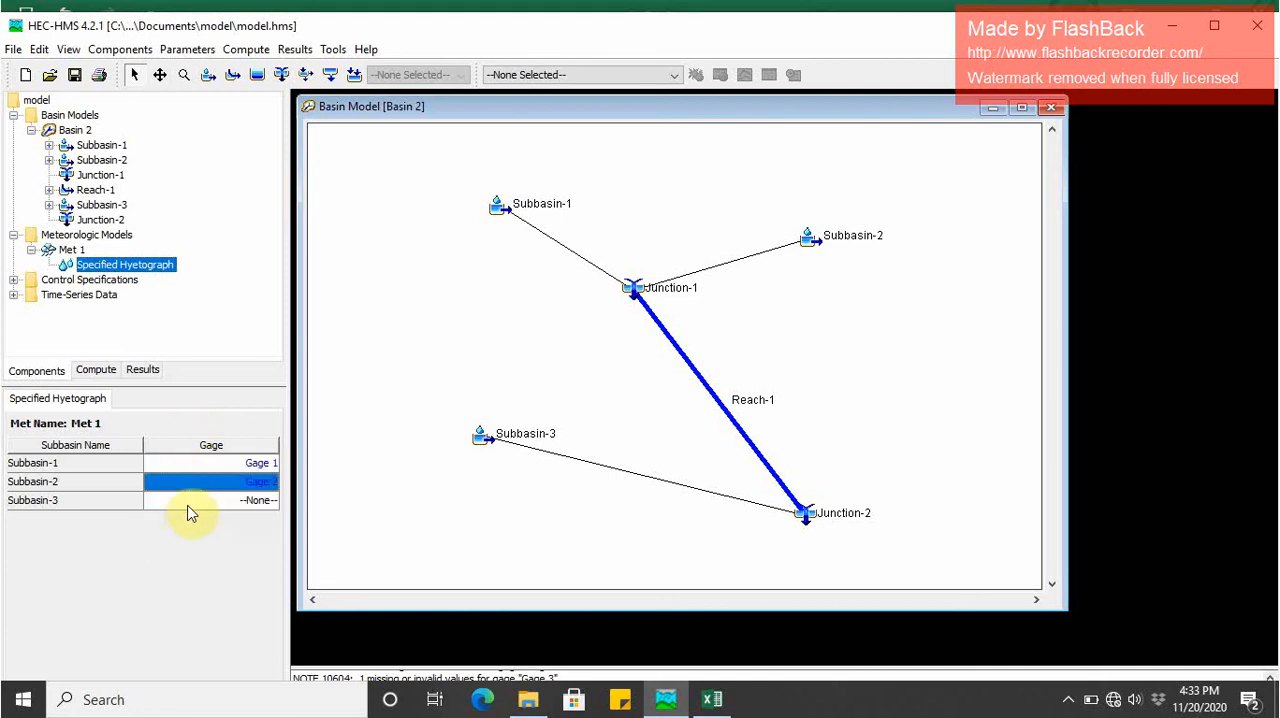
left_click(193, 499)
left_click(190, 564)
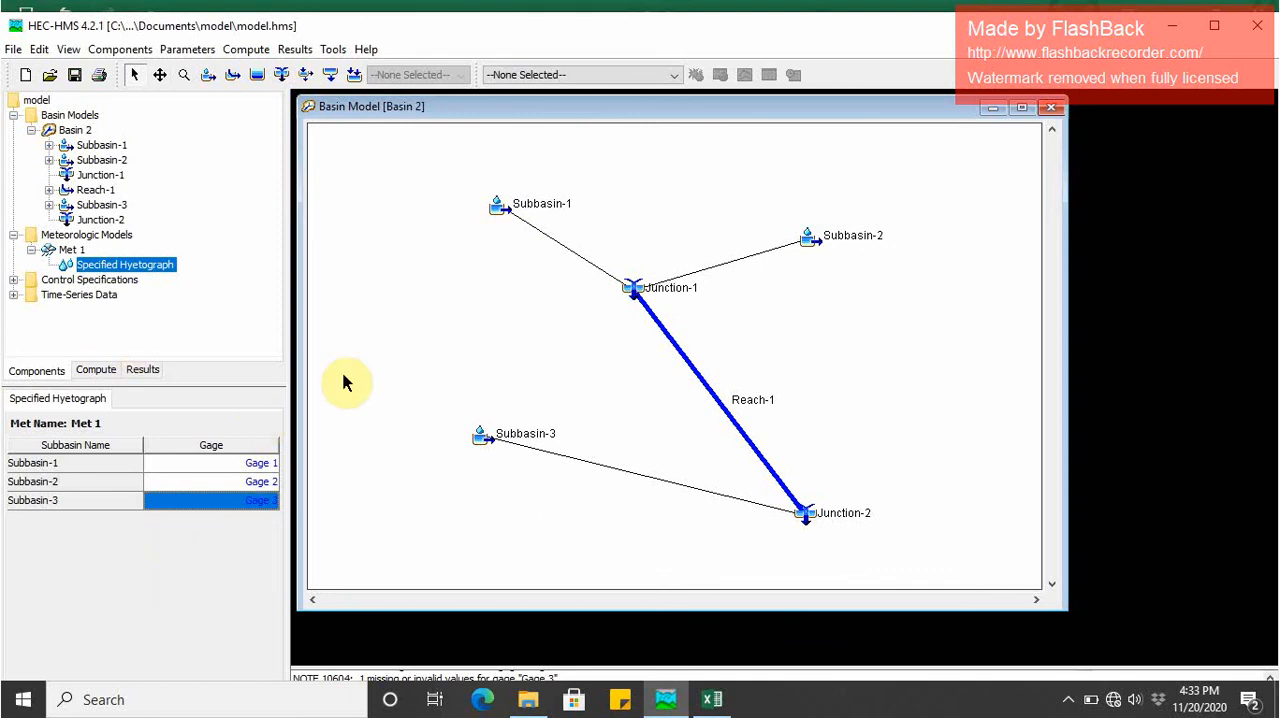
- Change Met 1's handling of missing data to Set To Default
left_click(95, 369)
left_click(50, 370)
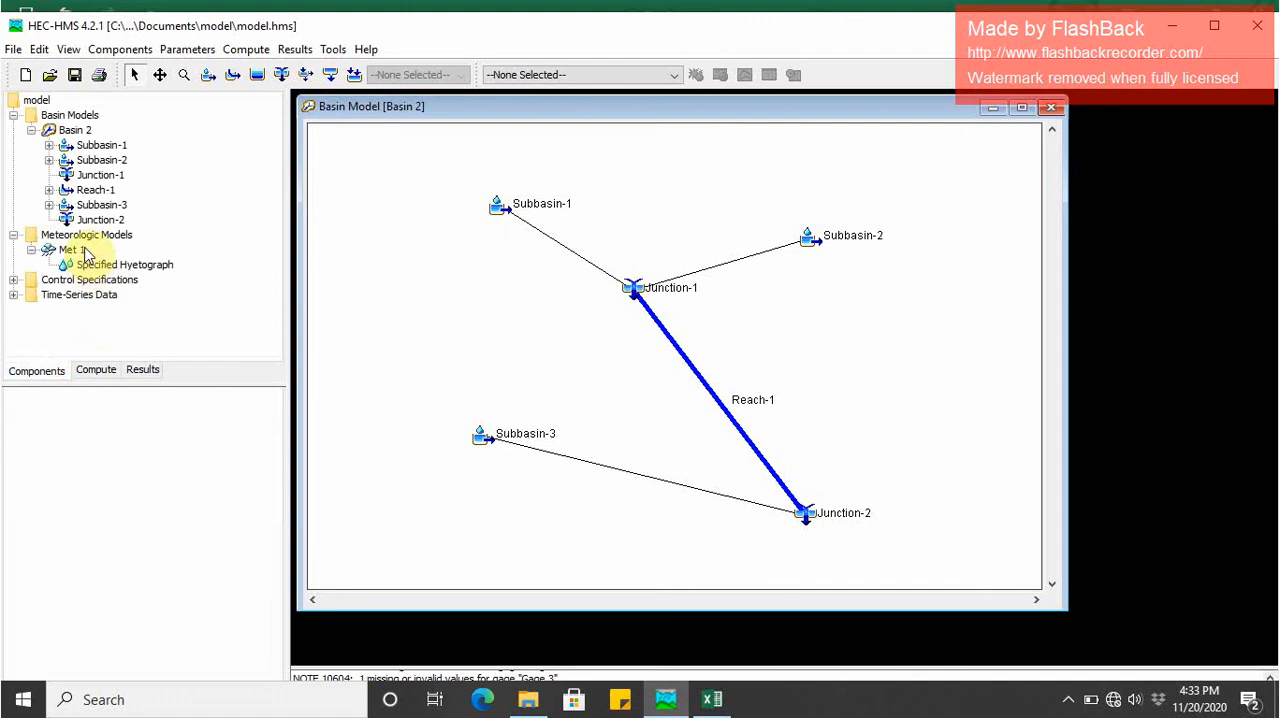
left_click(76, 250)
left_click(200, 593)
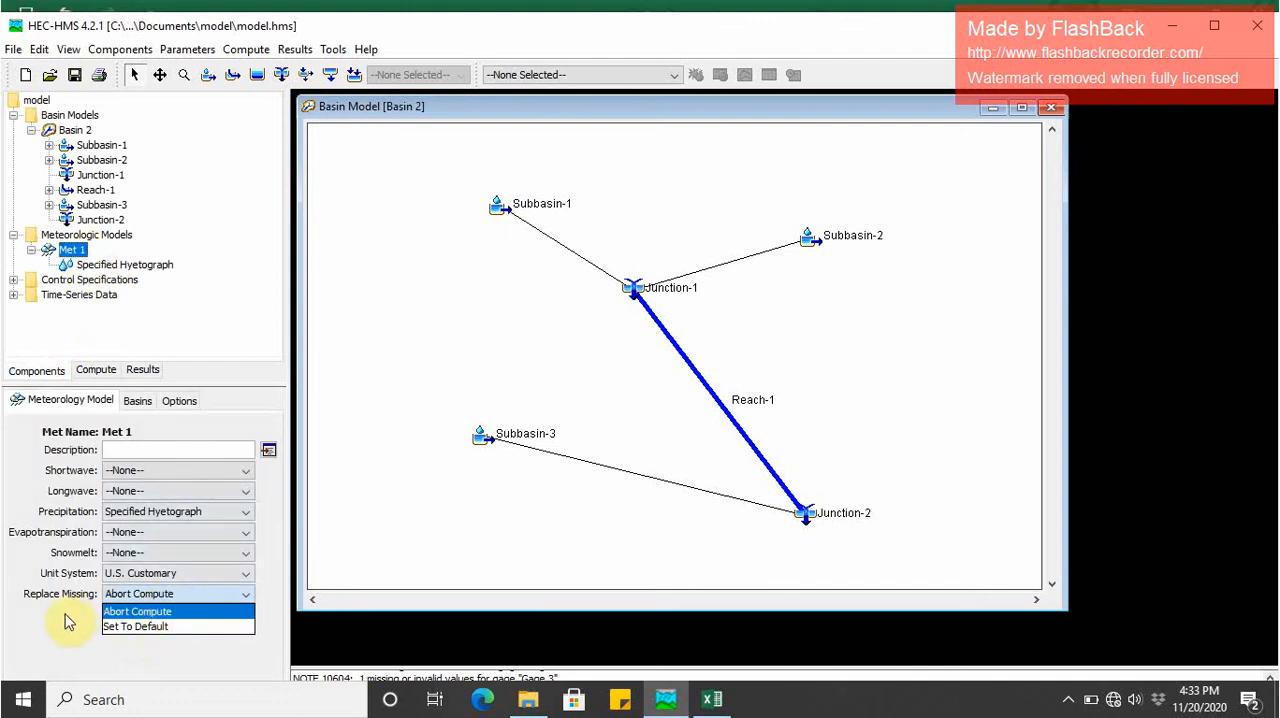
left_click(140, 627)
left_click(160, 594)
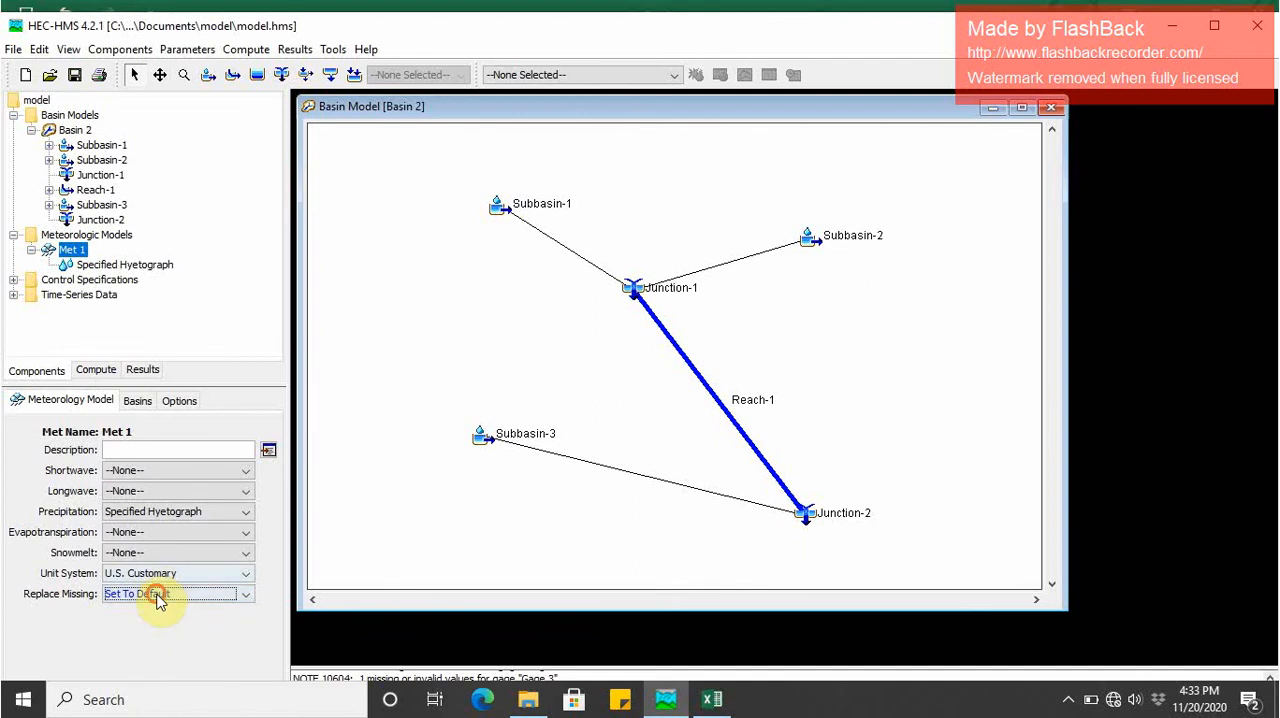
left_click(140, 626)
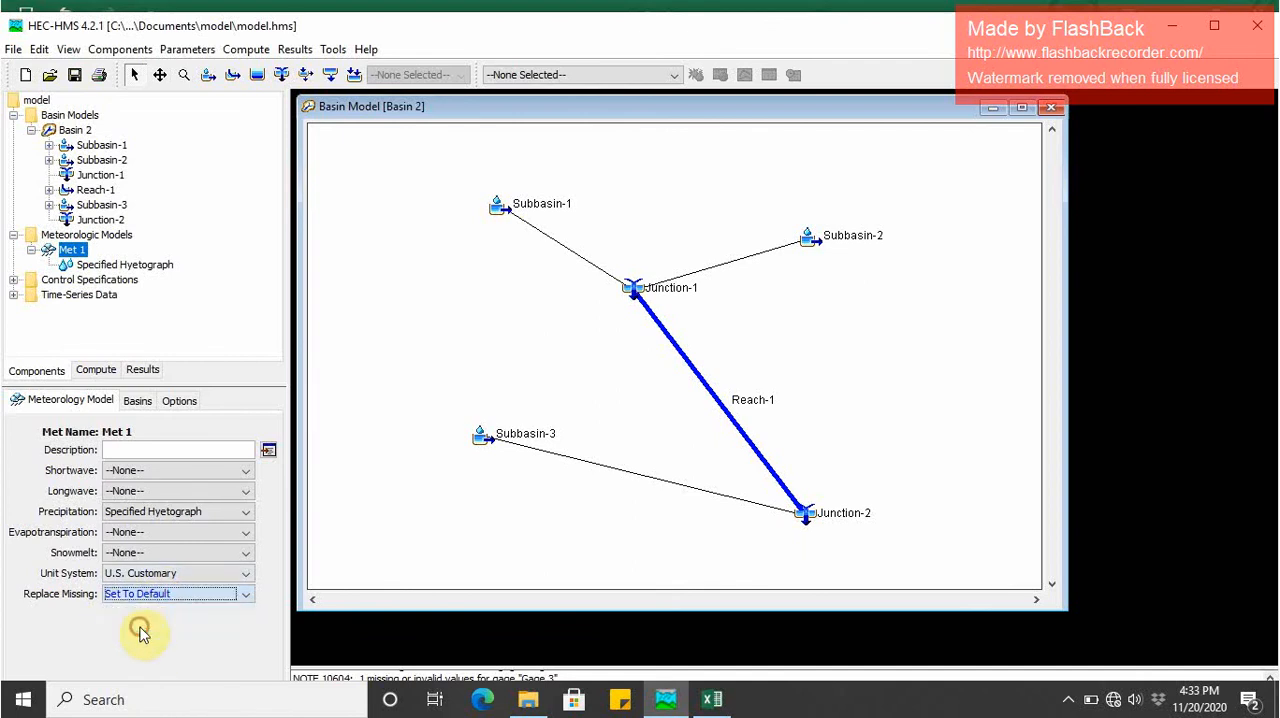
left_click(65, 251)
left_click(64, 238)
double_click(68, 250)
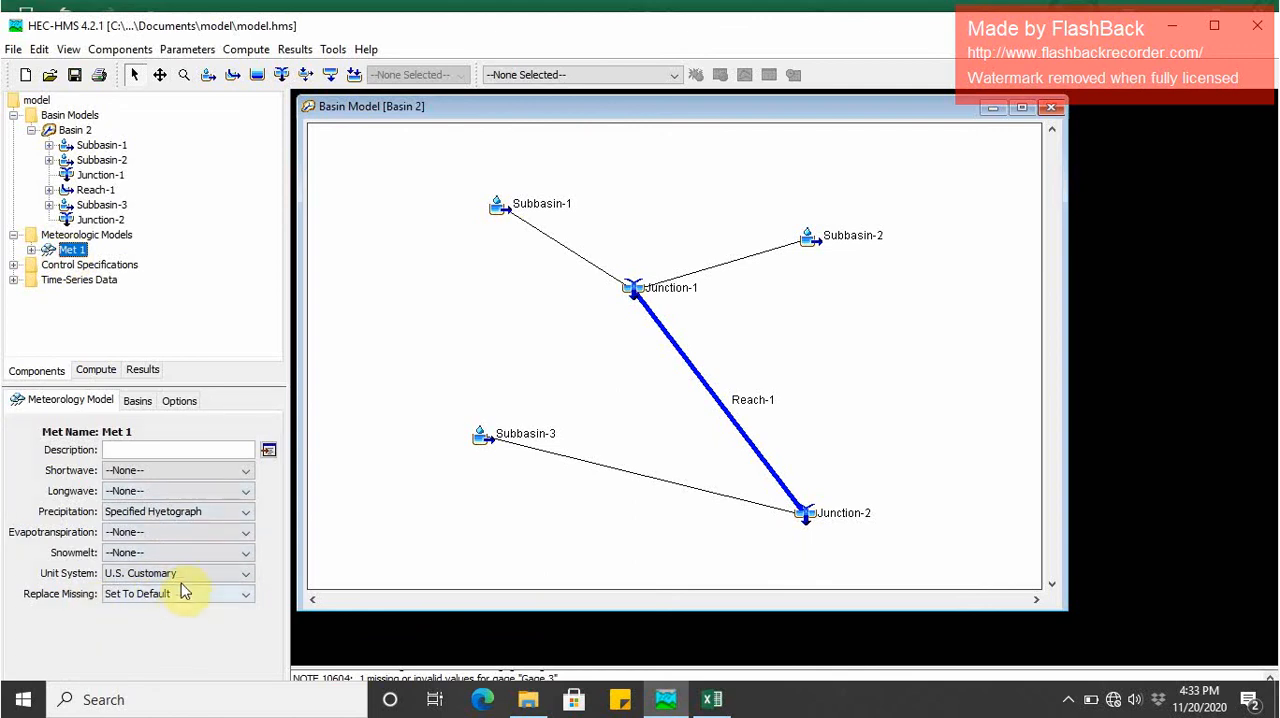
- Create a simulation run named Run 1 that combines Basin 2, Met 1 and Control 1
left_click(86, 372)
left_click(22, 372)
left_click(90, 372)
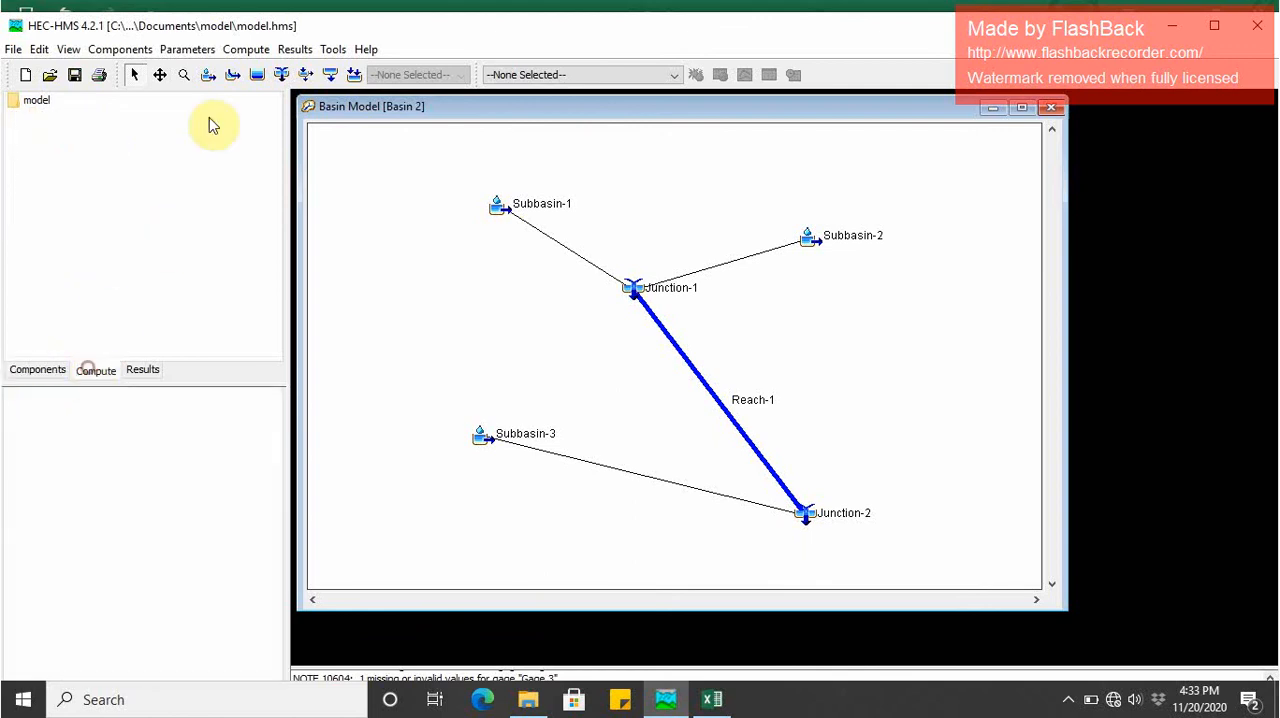
left_click(240, 50)
mouse_move(260, 71)
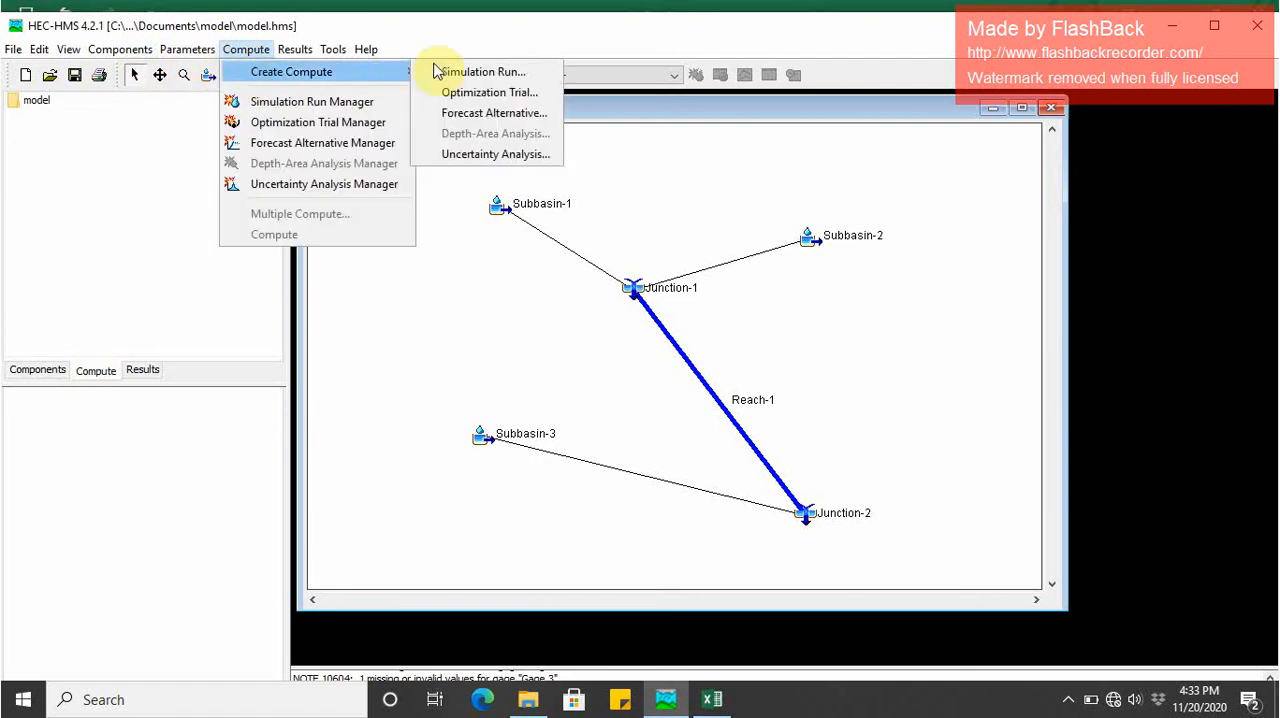
left_click(470, 71)
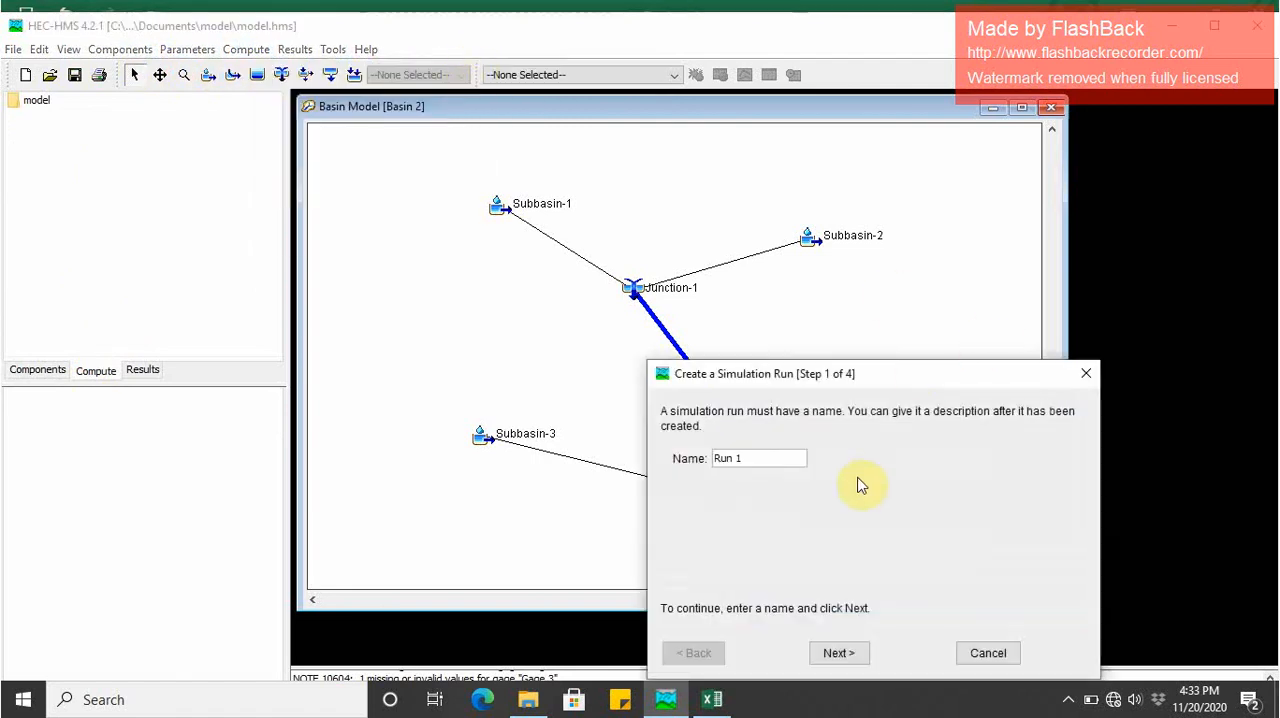
left_click_drag(924, 383, 887, 231)
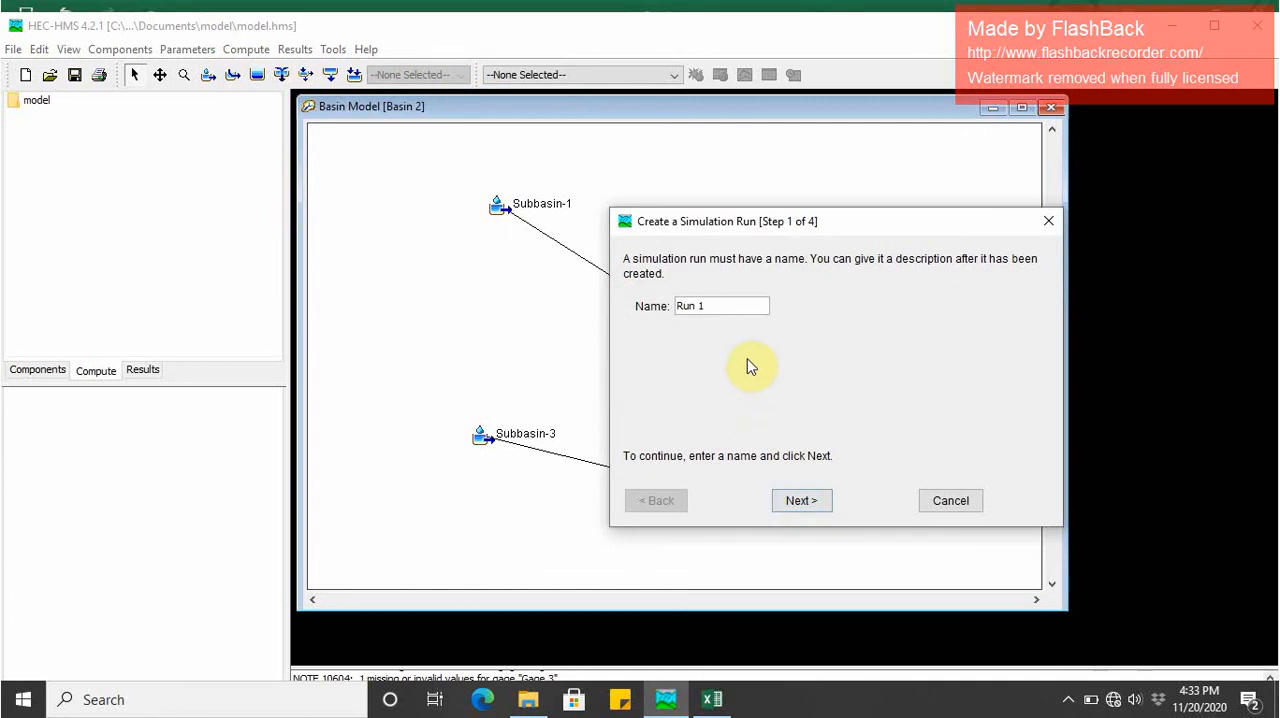
left_click(788, 492)
left_click(792, 502)
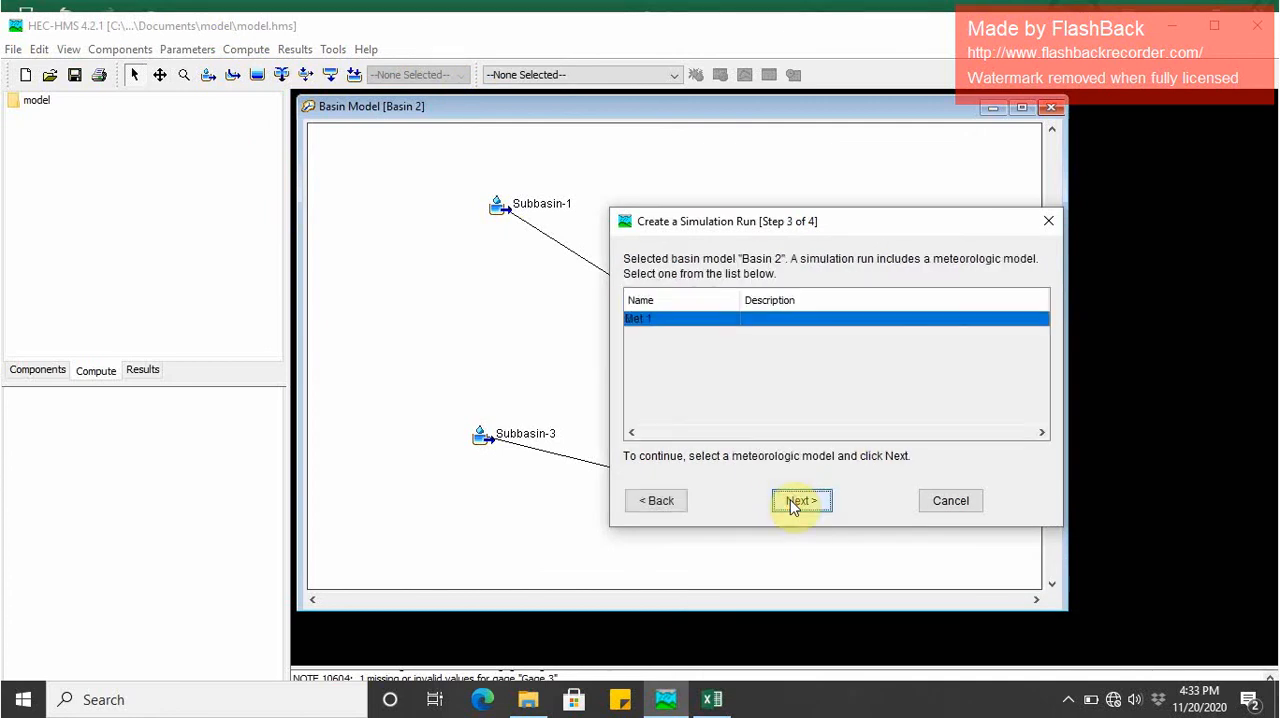
left_click(793, 503)
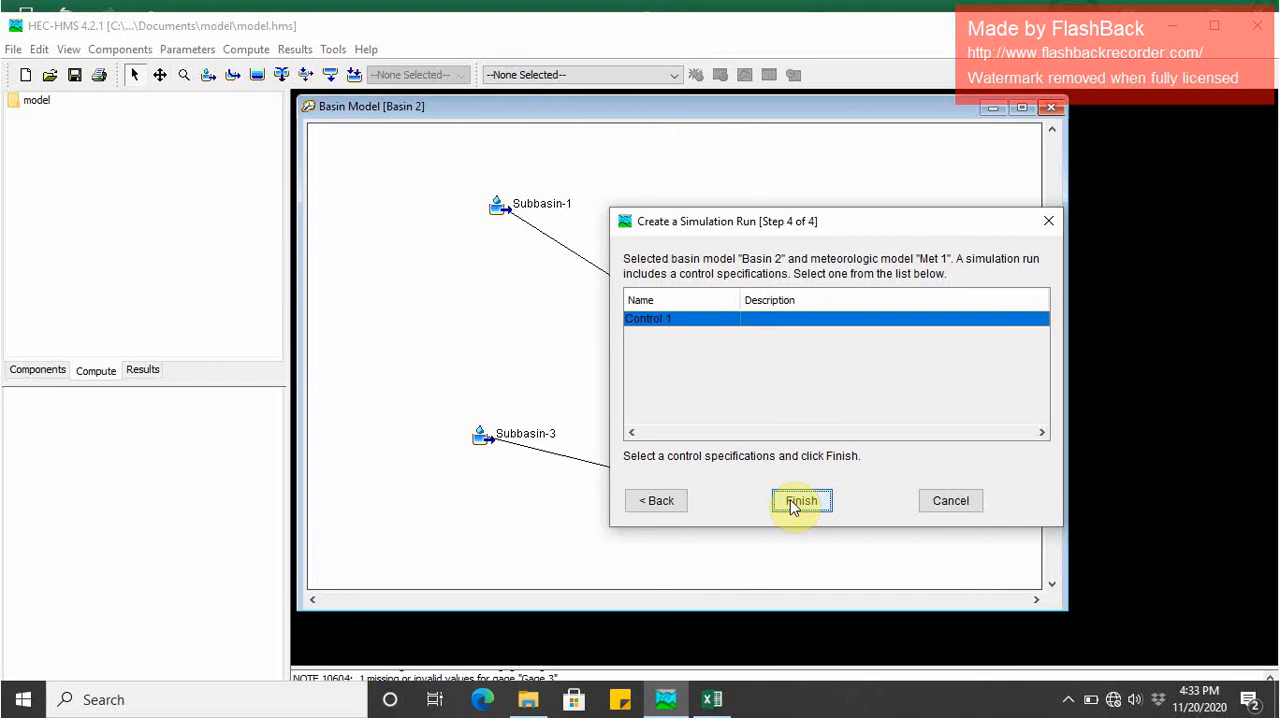
left_click(800, 501)
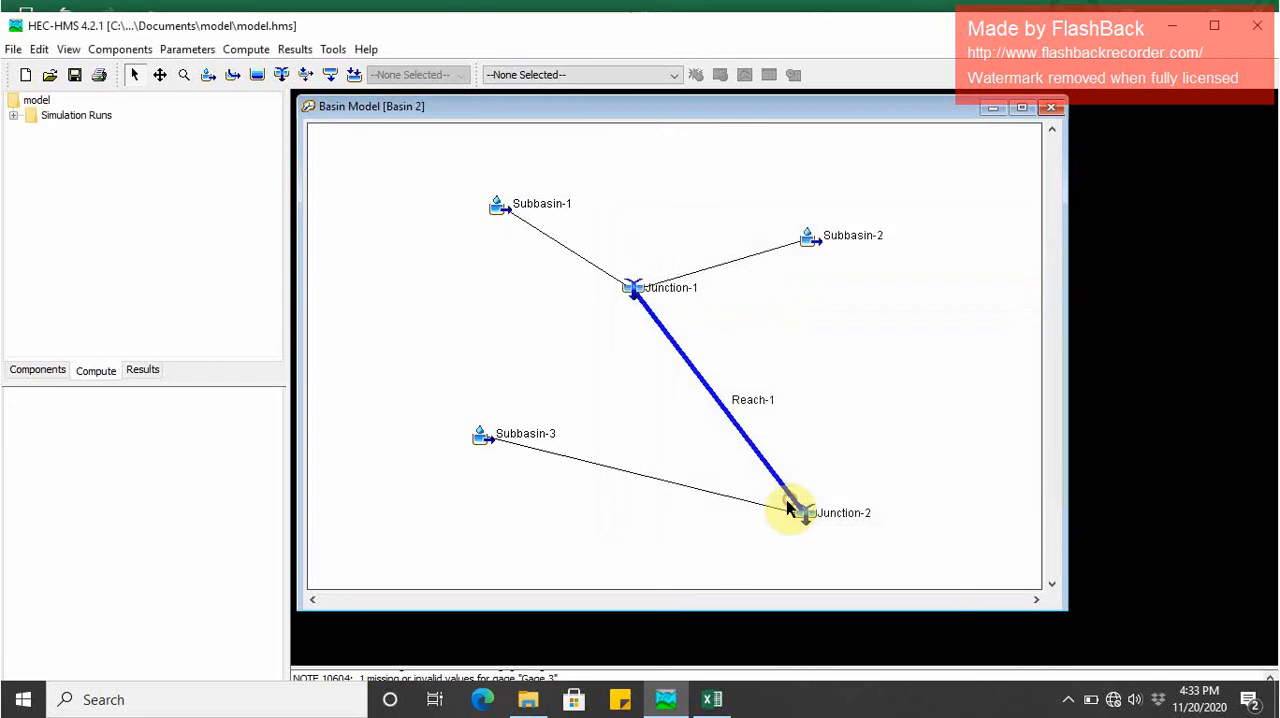
- Compute the Run 1 simulation, dismiss its progress window and enlarge the message log to read the computation messages
double_click(60, 118)
left_click(60, 130)
right_click(60, 131)
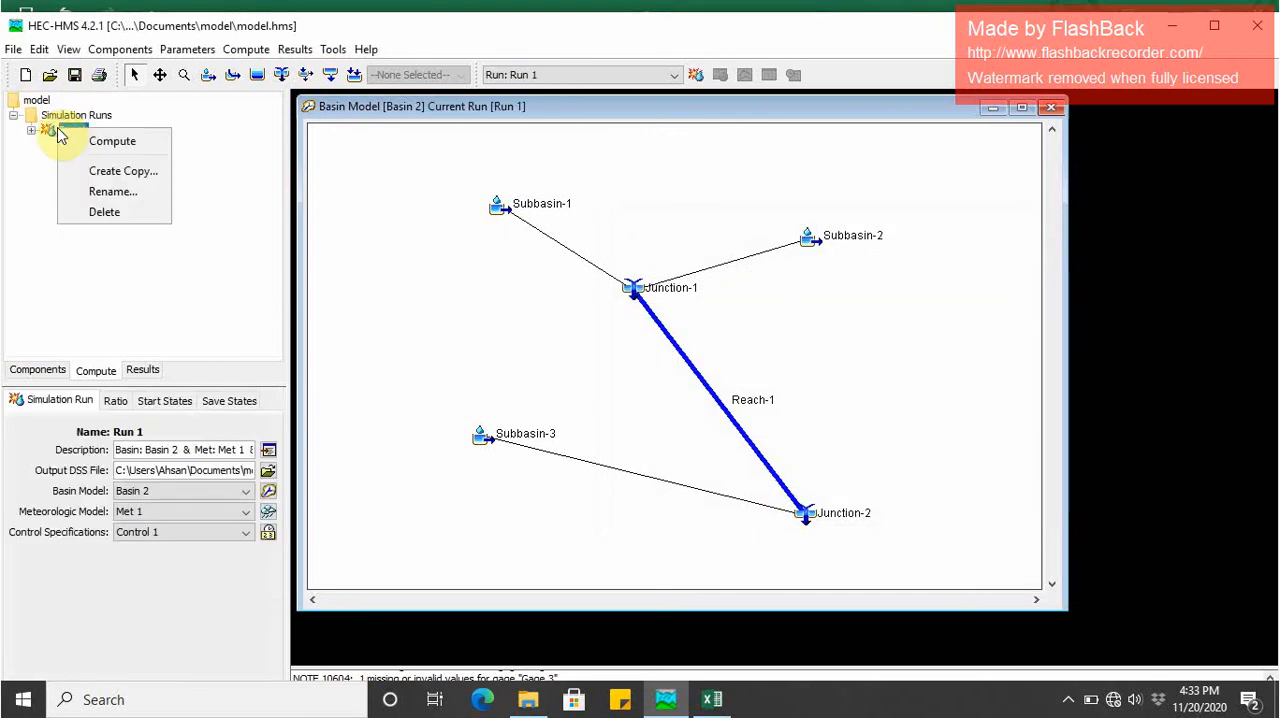
left_click(76, 144)
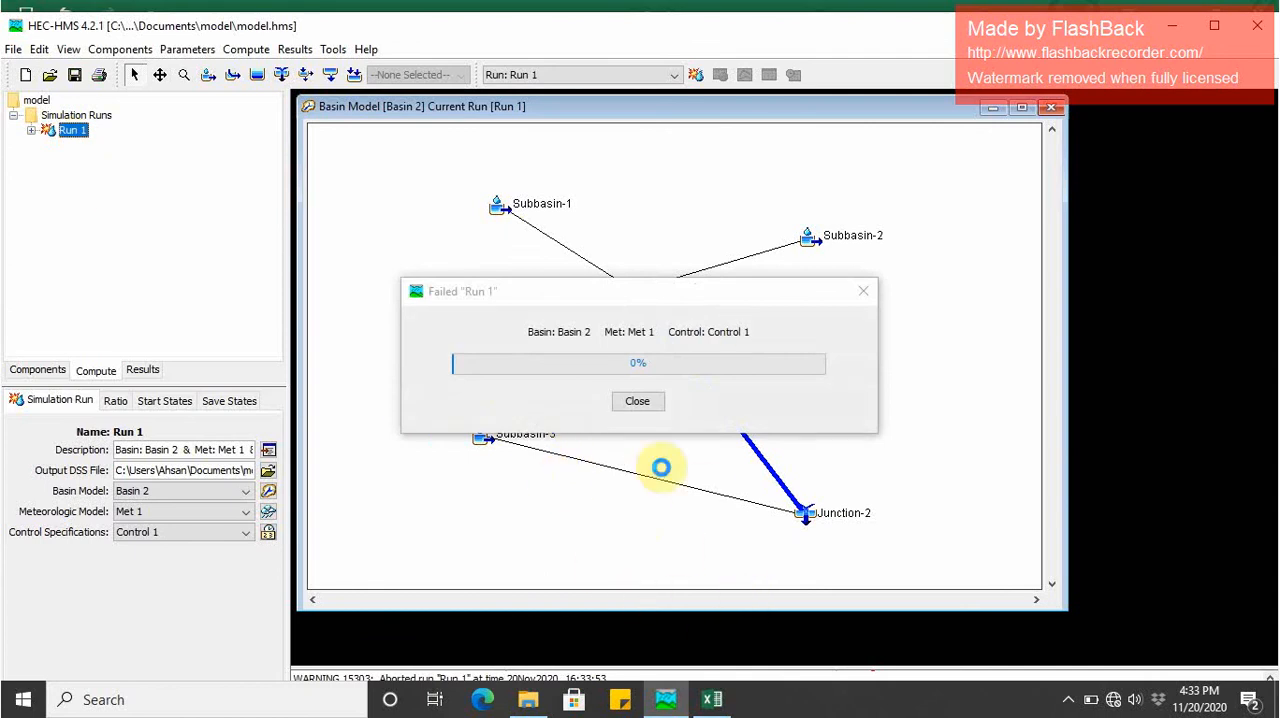
left_click(650, 405)
double_click(995, 30)
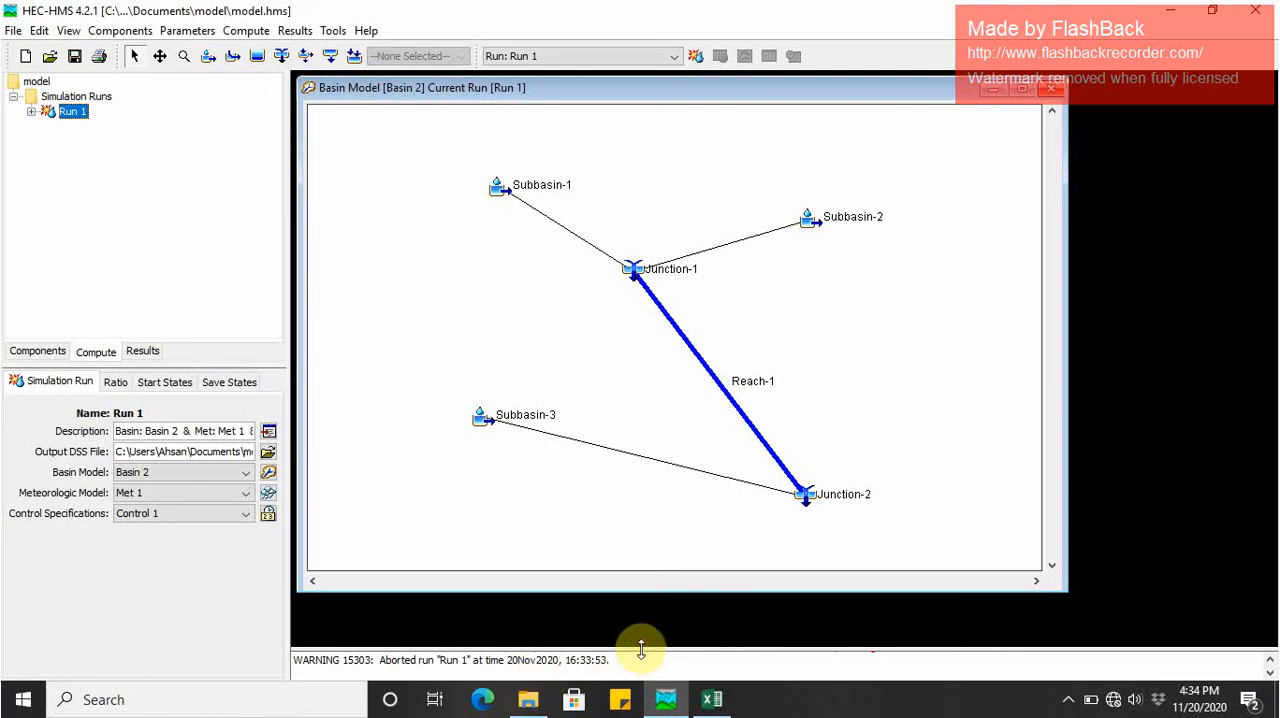
left_click_drag(641, 650, 637, 556)
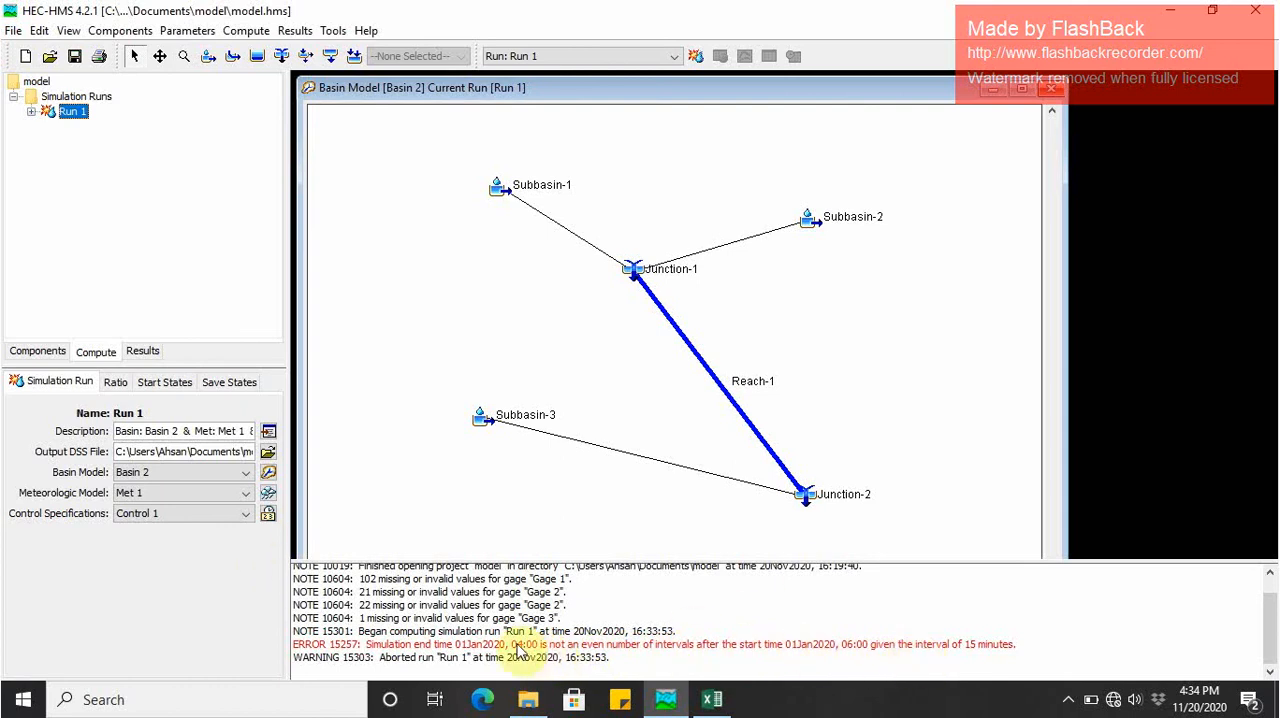
- Reopen the Control 1 control specifications and set the end time to 16:00
left_click(36, 350)
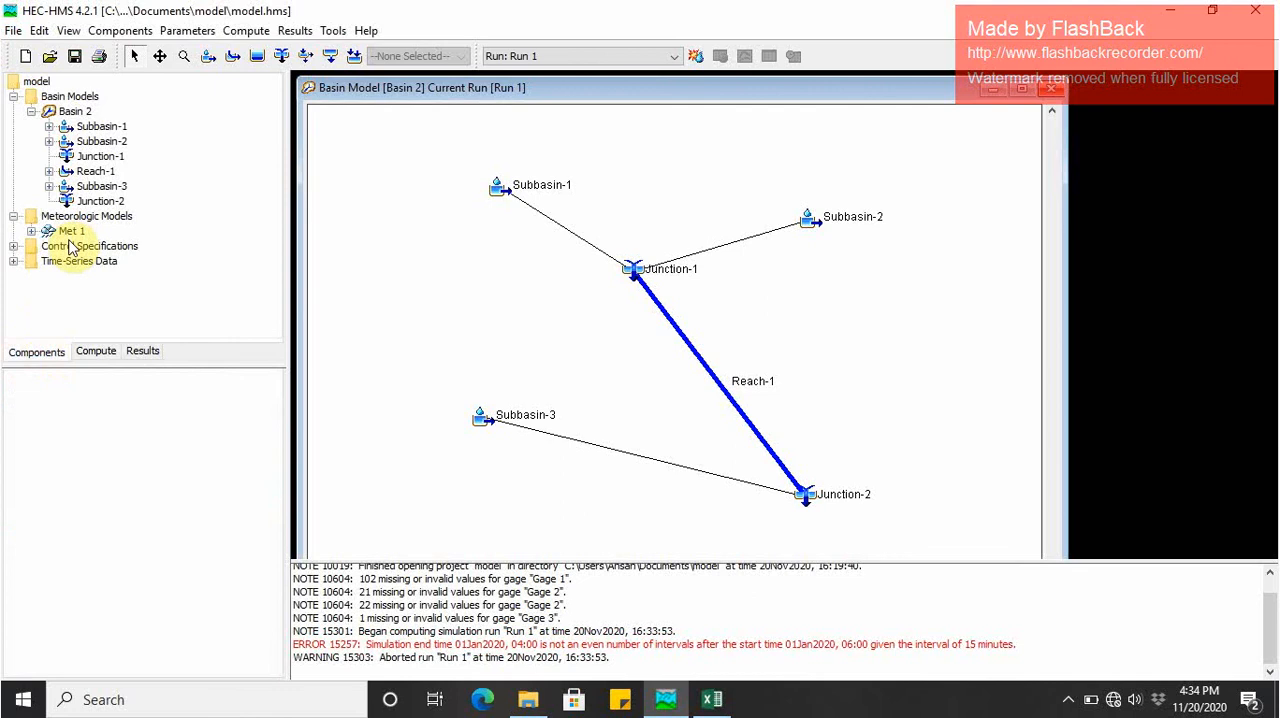
left_click(67, 250)
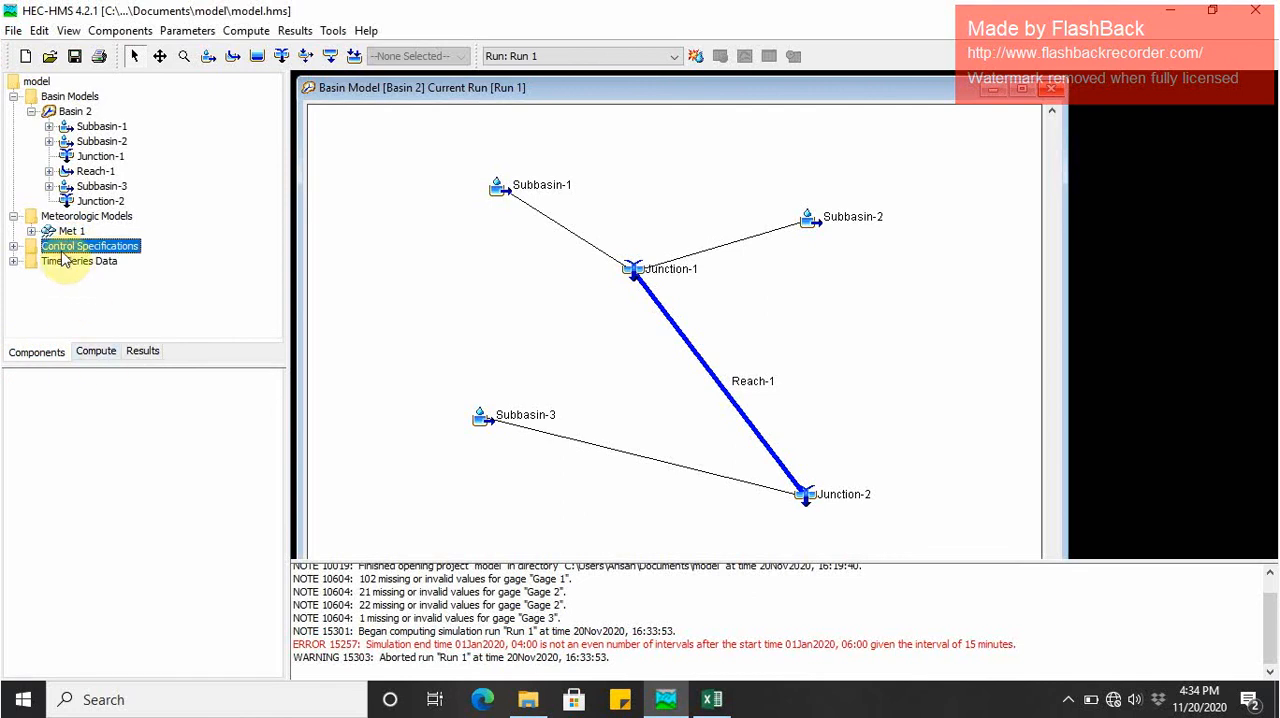
left_click(14, 246)
left_click(63, 265)
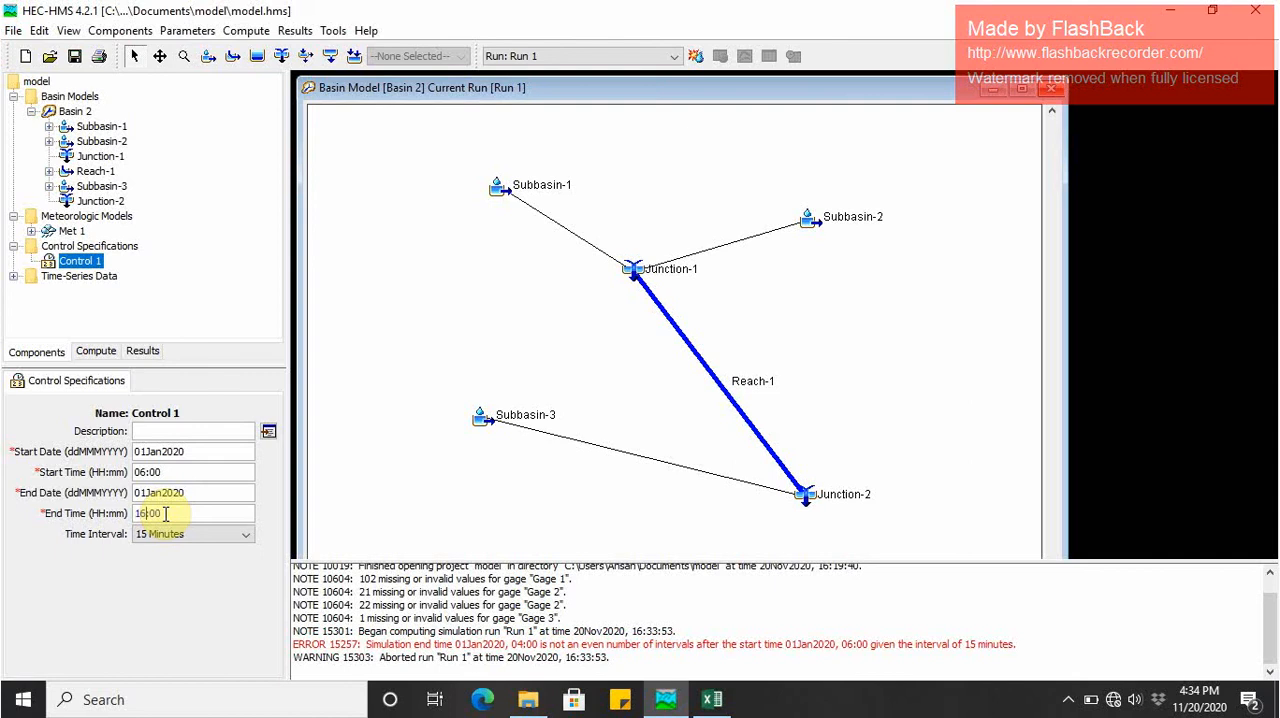
- Compute the Run 1 simulation again and dismiss its progress window
left_click(90, 355)
left_click(38, 356)
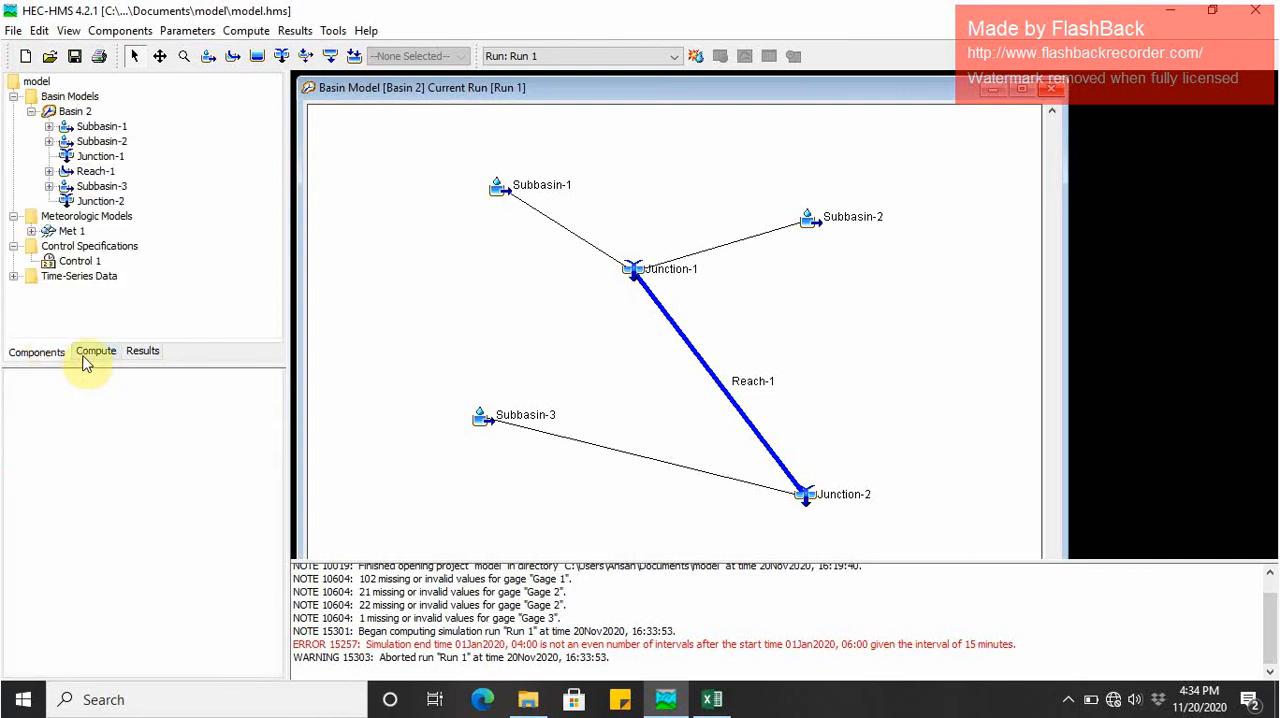
left_click(80, 355)
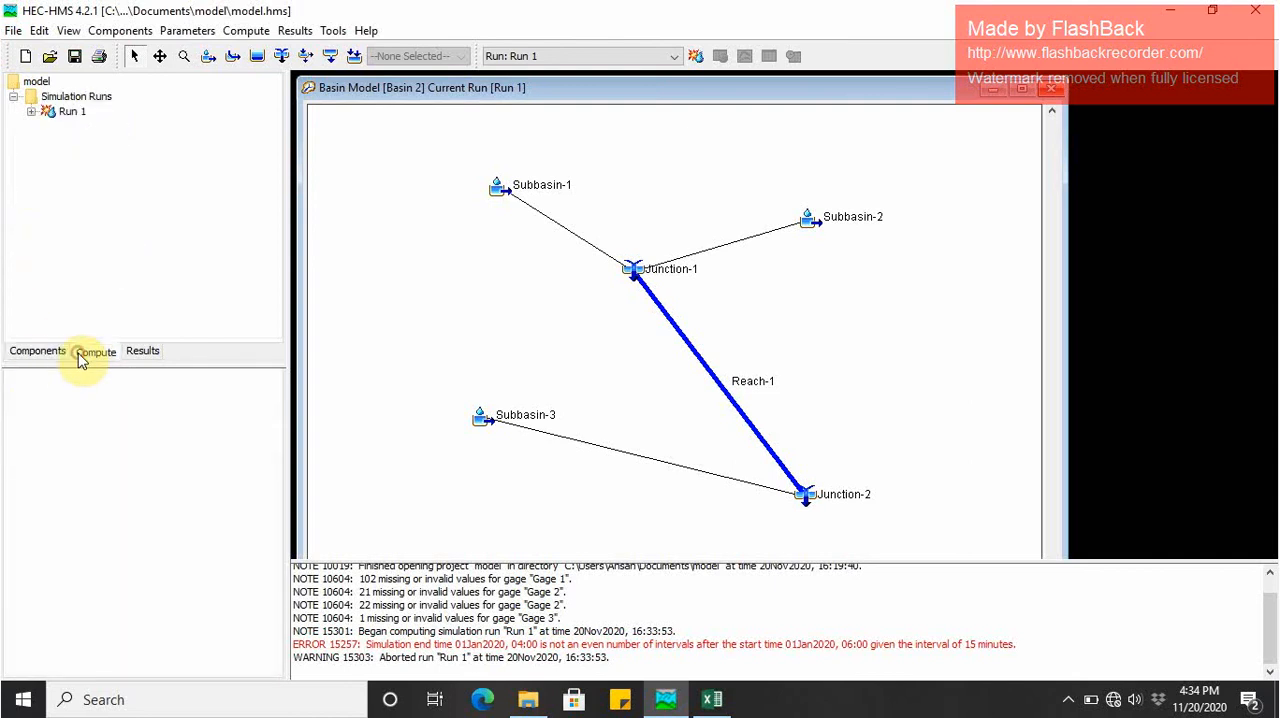
right_click(58, 117)
left_click(90, 123)
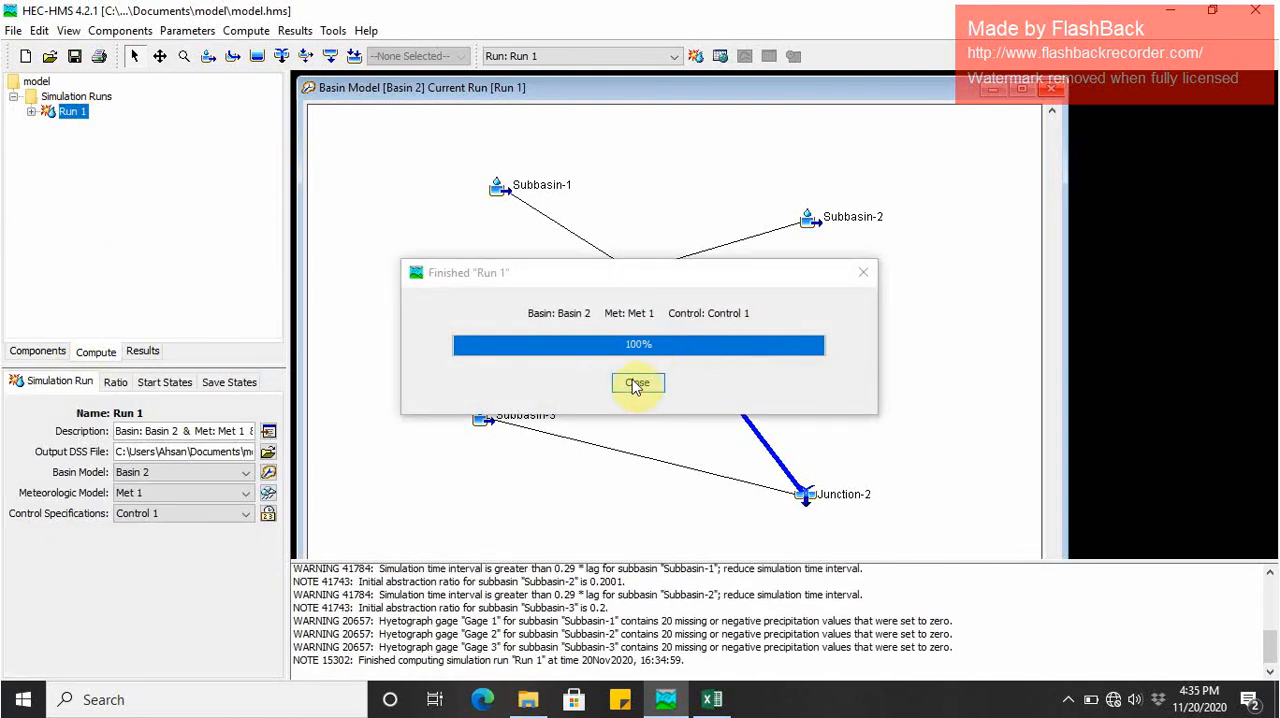
left_click(636, 383)
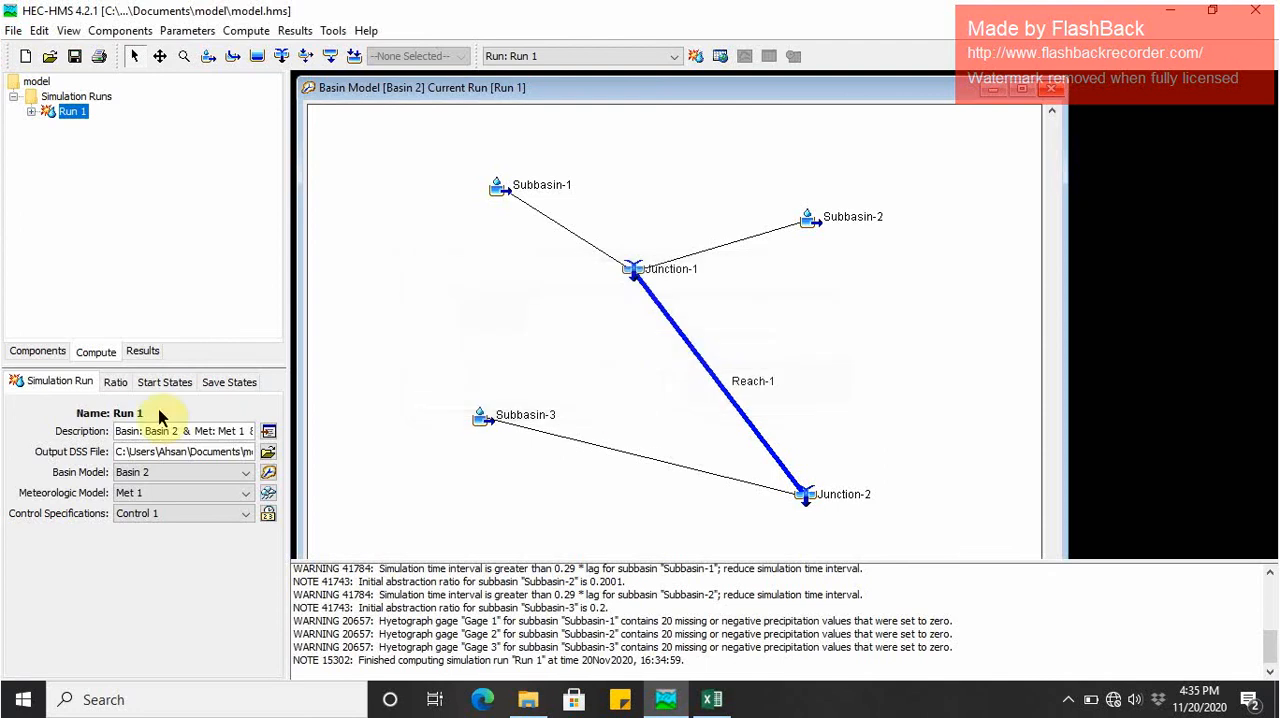
- Review the Global Summary results of Run 1 for all hydrologic elements and close the table
left_click(142, 352)
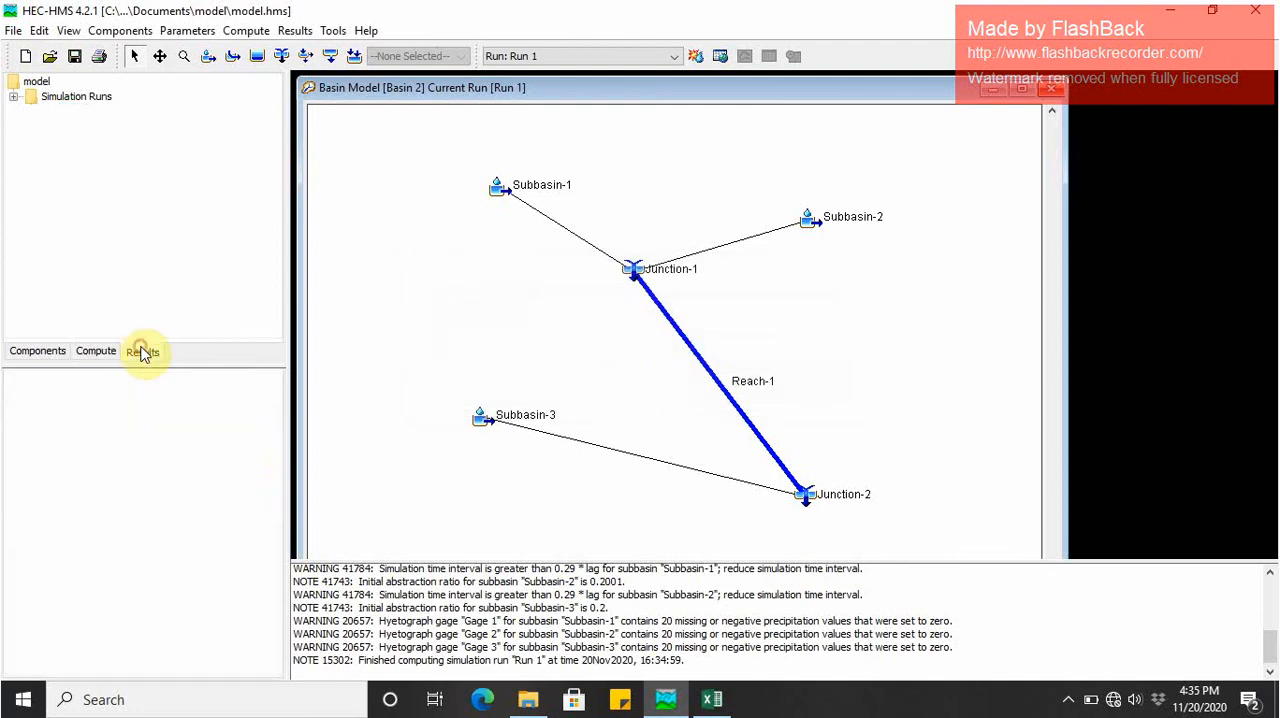
double_click(64, 97)
double_click(62, 112)
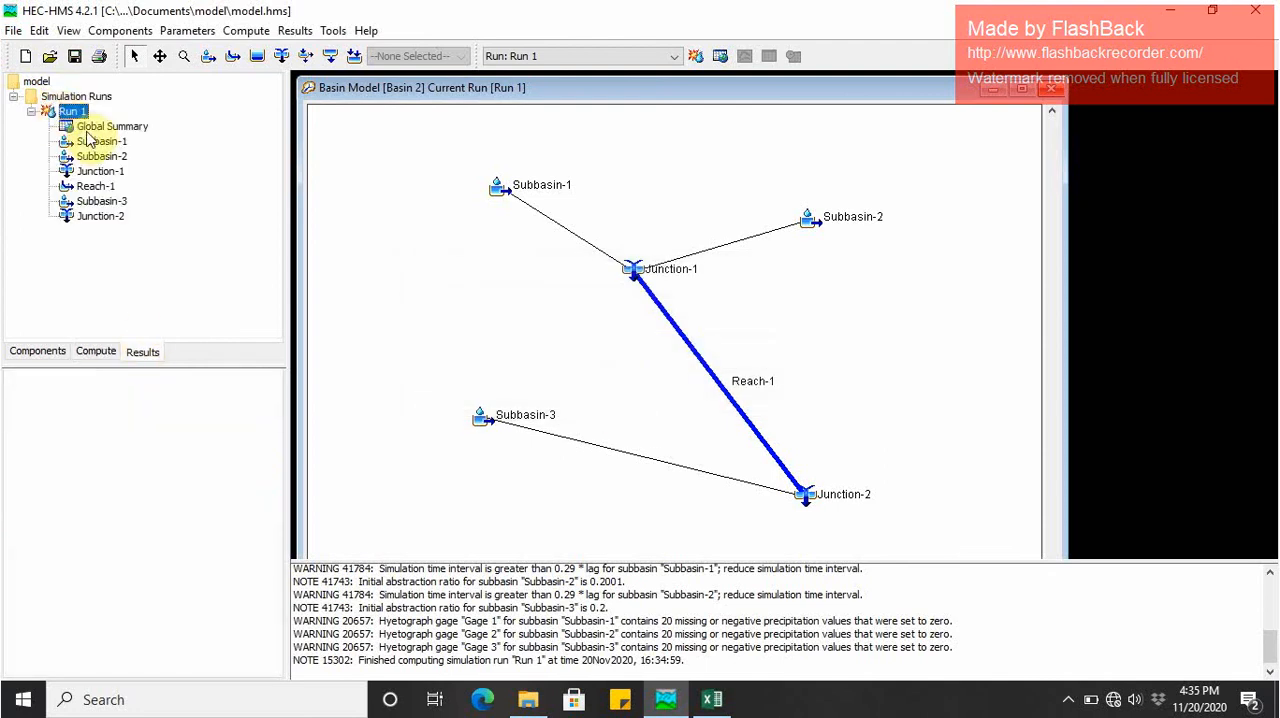
left_click(92, 128)
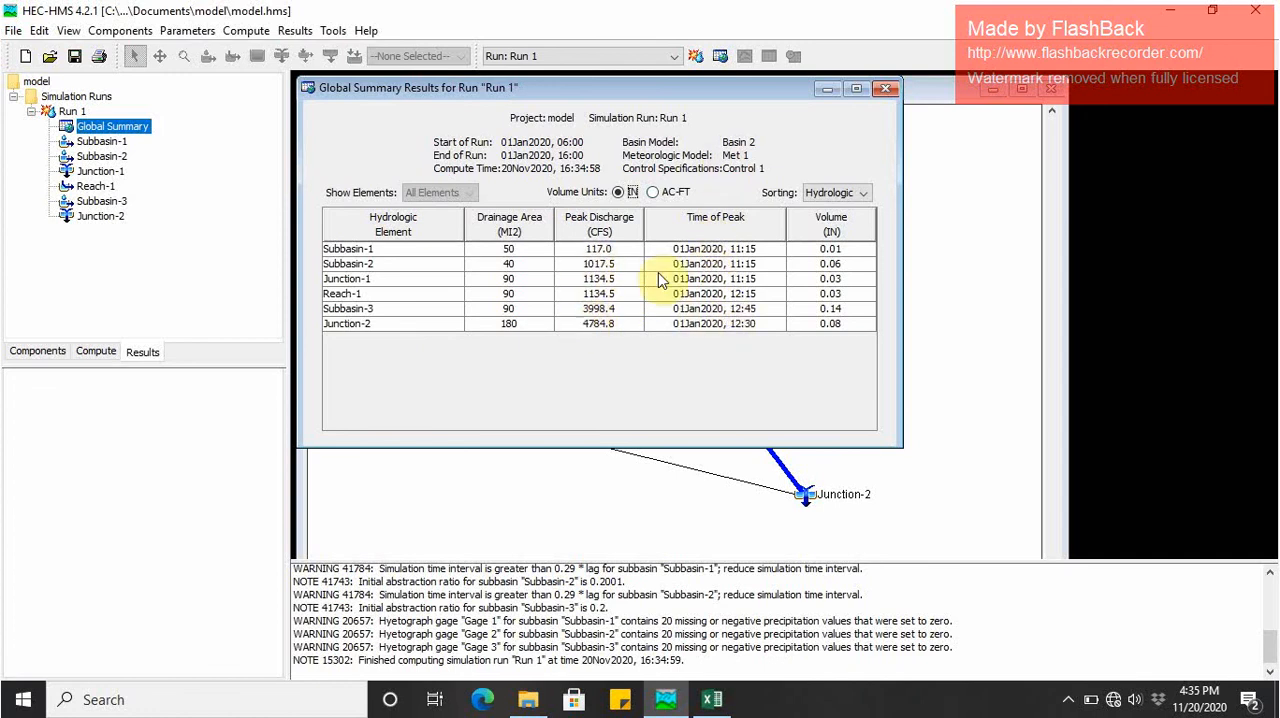
left_click(876, 95)
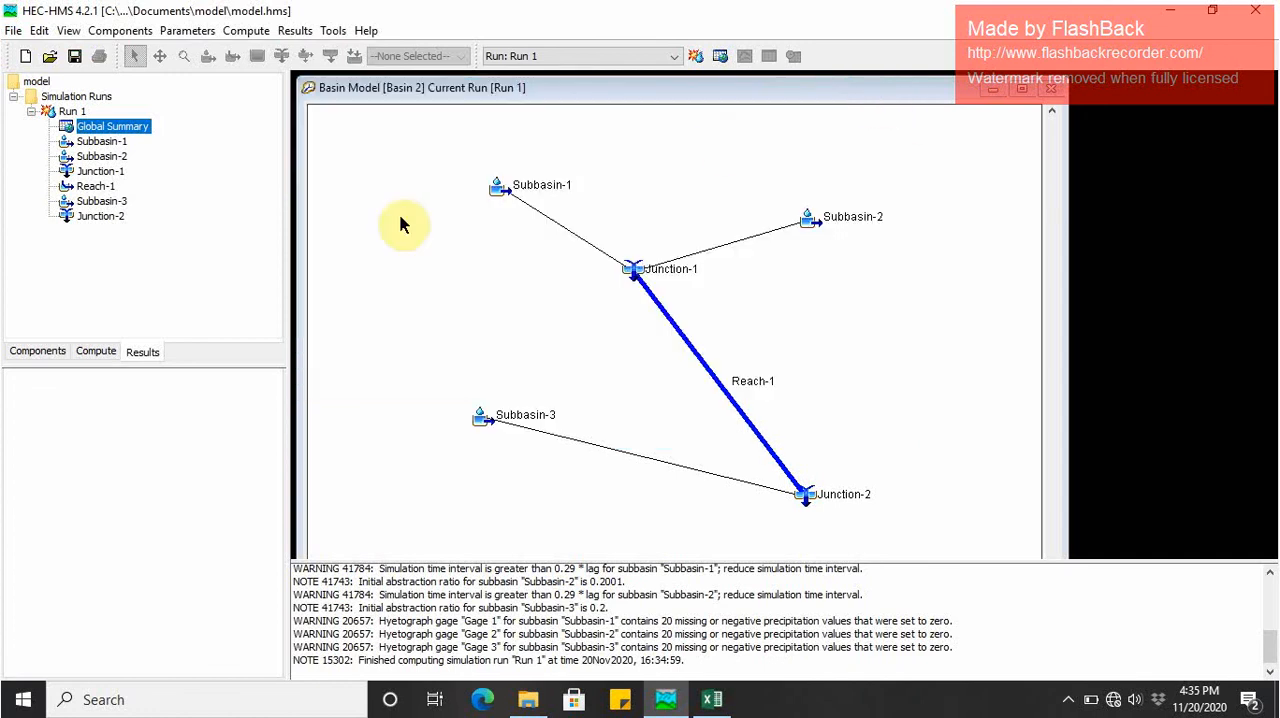
- Examine the Subbasin-1 graph and summary table from Run 1, shrinking the message log so the whole graph fits
left_click(78, 142)
double_click(78, 142)
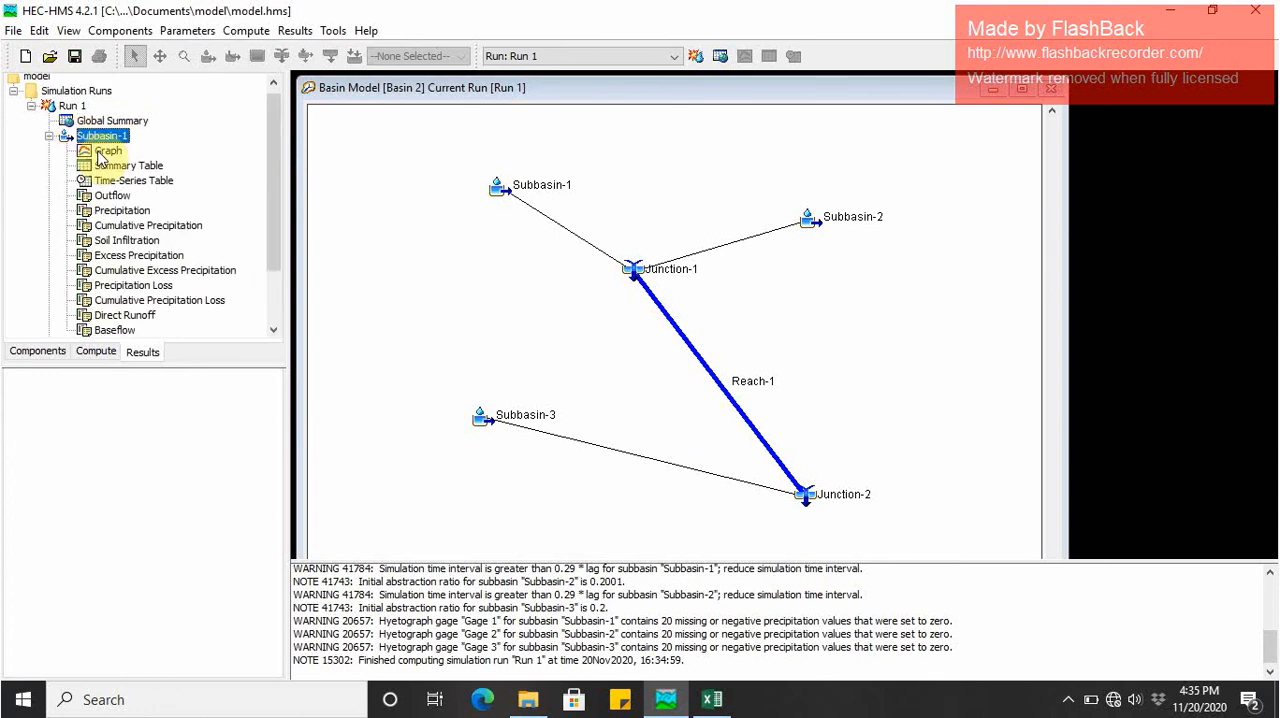
left_click(95, 151)
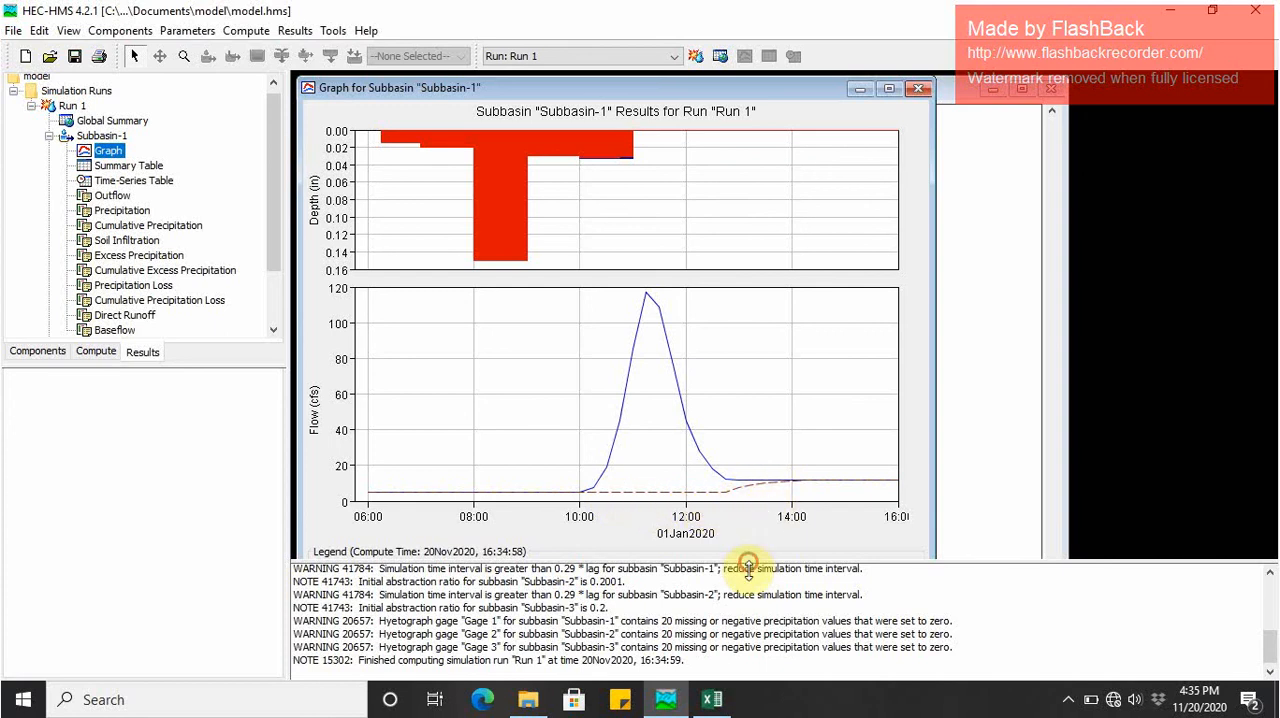
left_click_drag(748, 568, 752, 624)
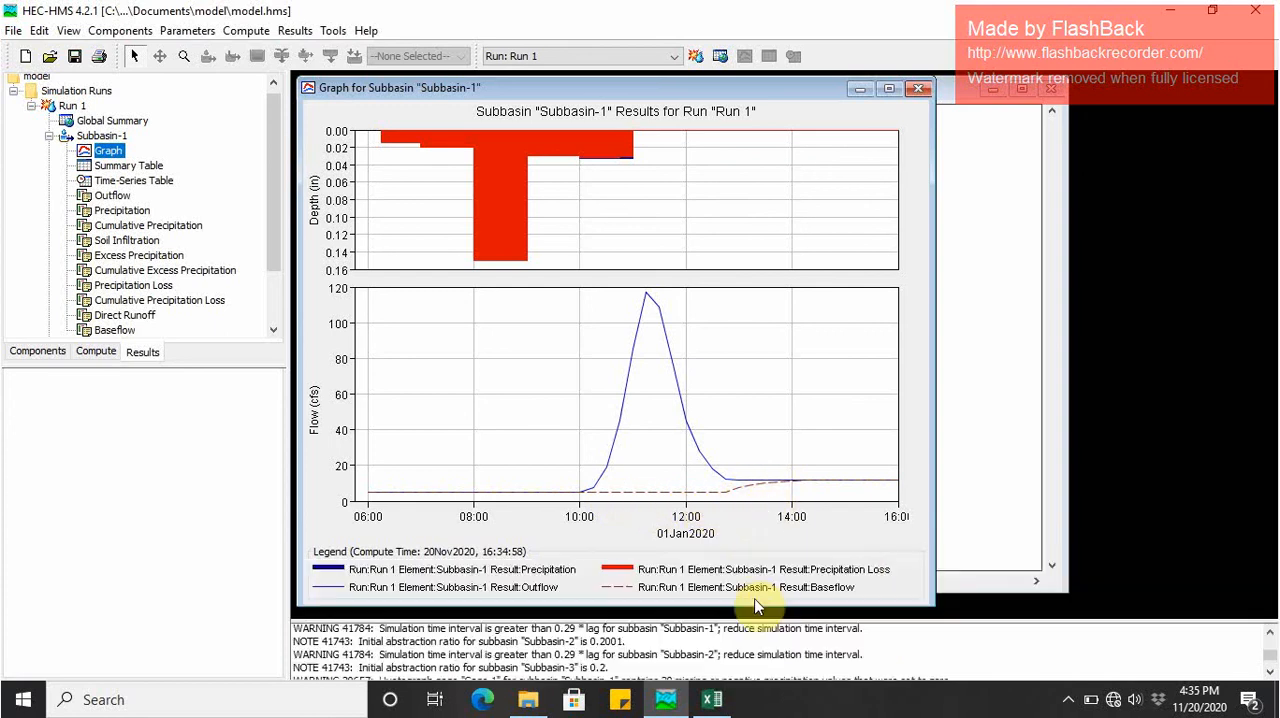
left_click(918, 90)
left_click(110, 165)
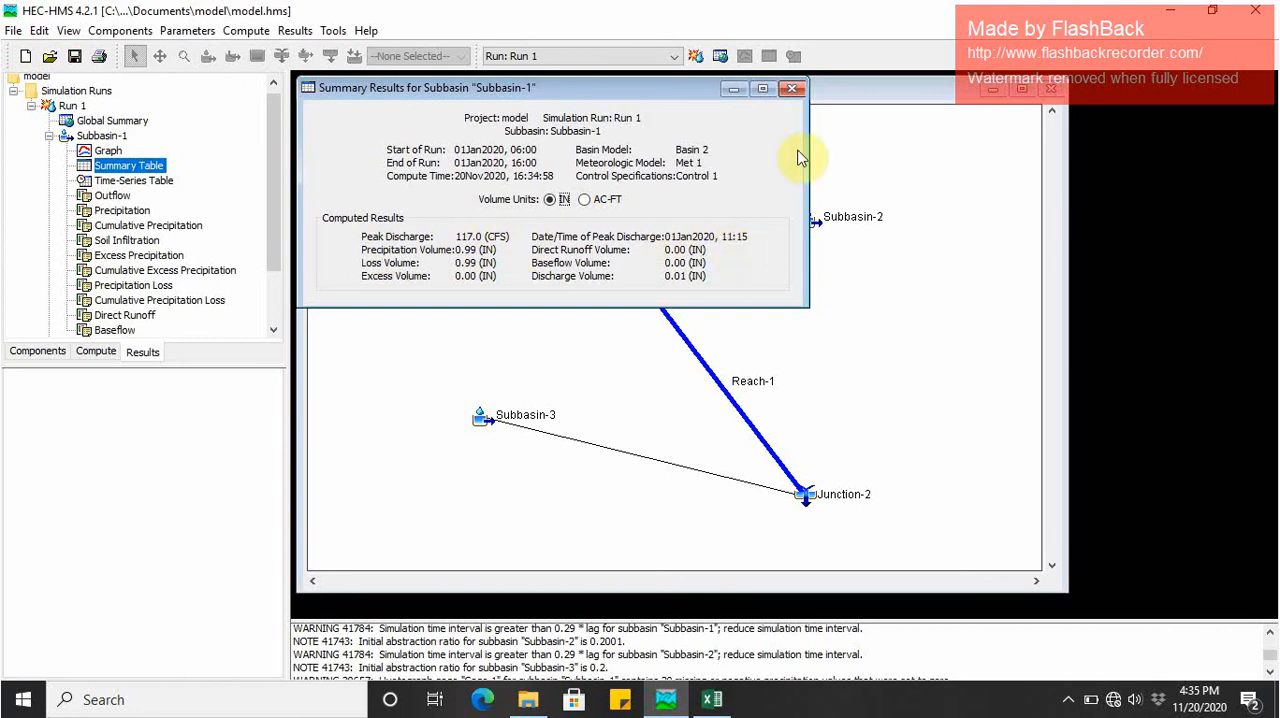
left_click(791, 88)
- Examine the graph and summary table of Subbasin-2 in the Run 1 results
left_click_drag(279, 195, 229, 277)
double_click(98, 273)
double_click(98, 272)
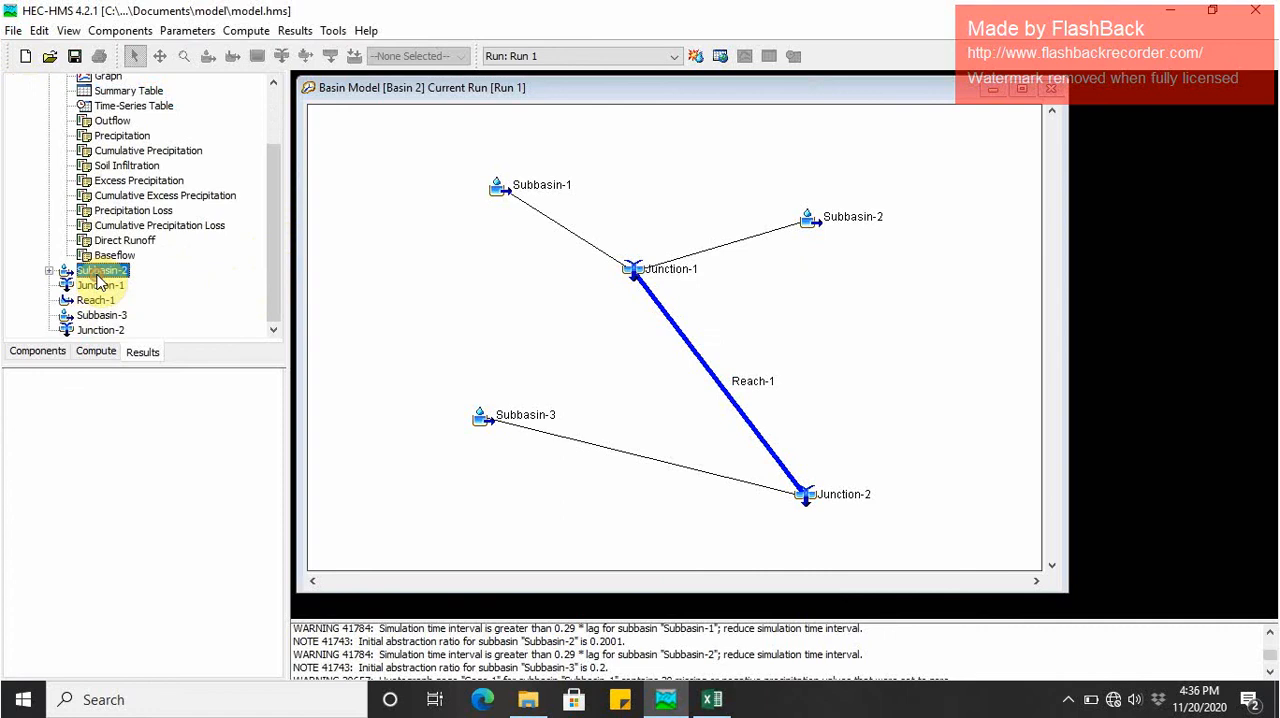
double_click(98, 272)
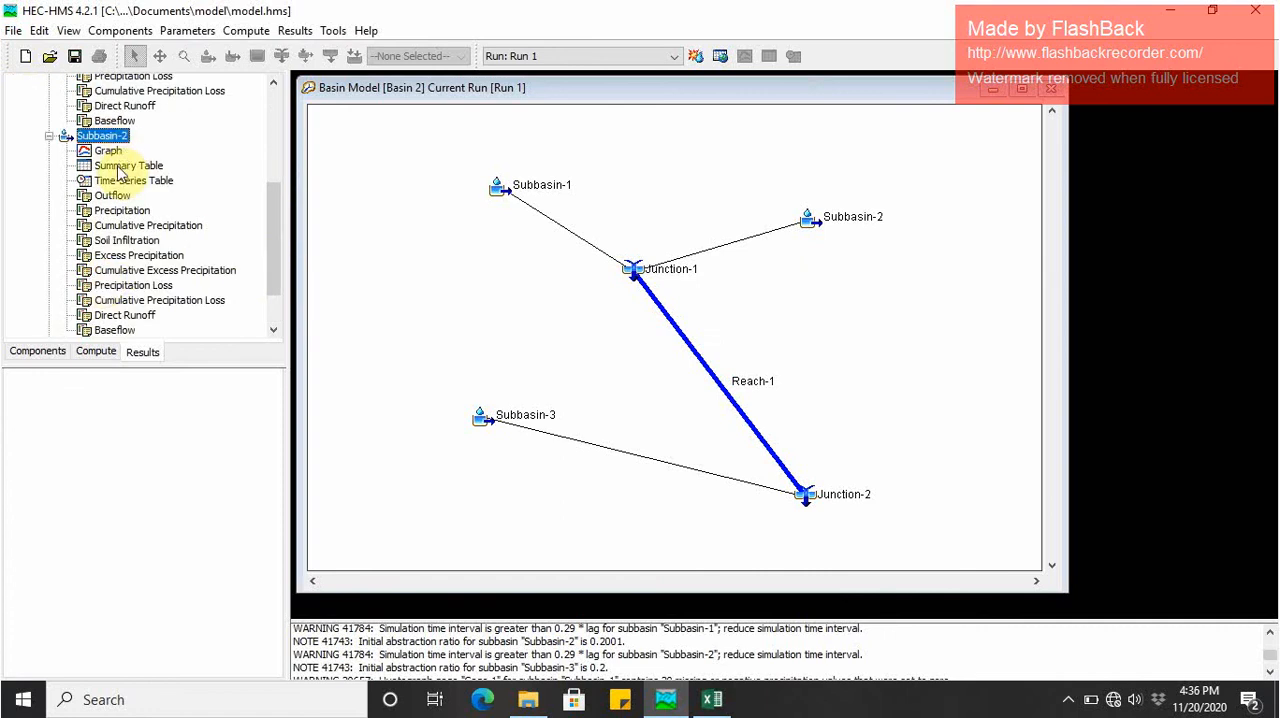
left_click_drag(274, 237, 262, 298)
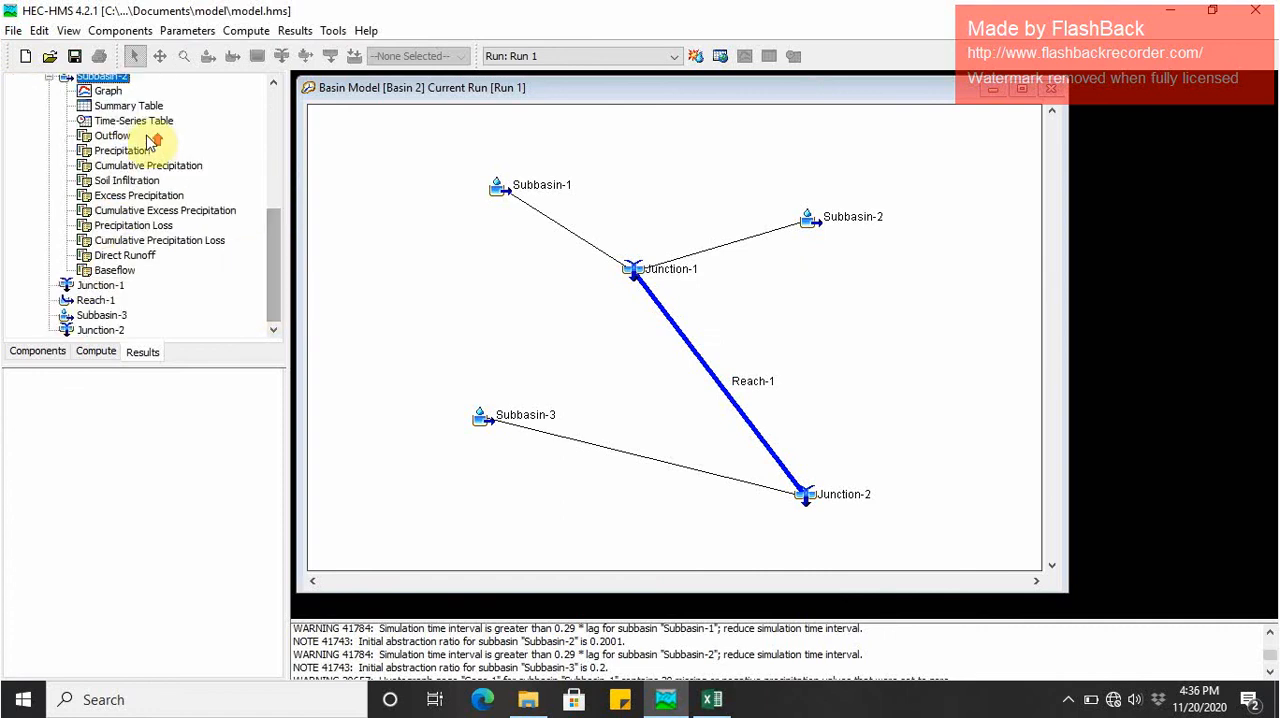
scroll(143, 94, "up", 2)
left_click(105, 172)
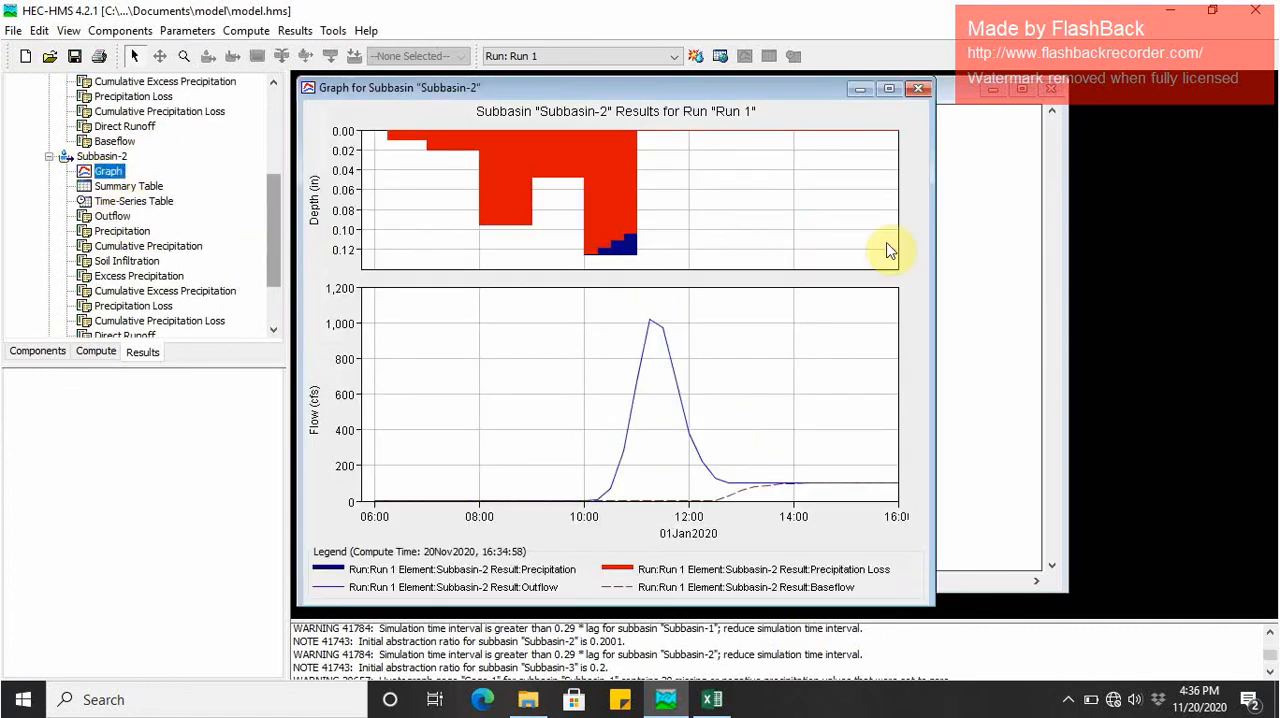
left_click(120, 187)
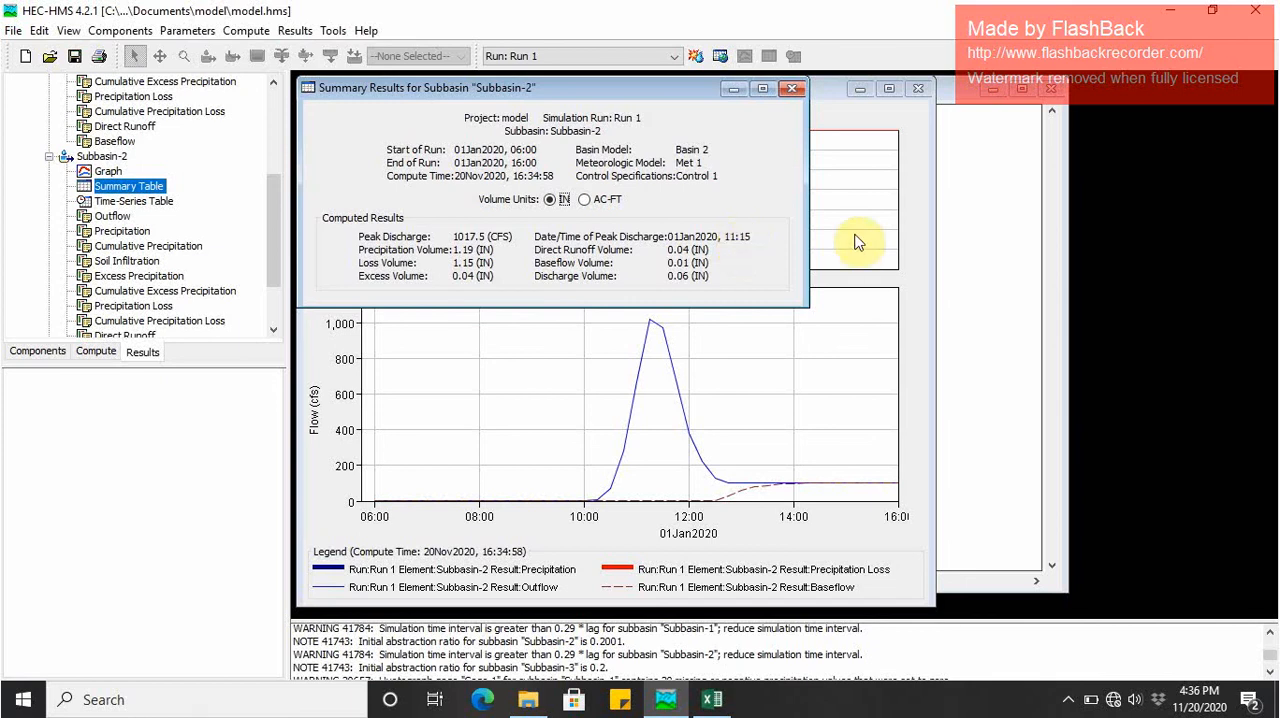
- Collapse the Subbasin-1 and Subbasin-2 results and examine the graph and summary table of Junction-1
left_click_drag(277, 241, 277, 118)
double_click(58, 176)
left_click(48, 135)
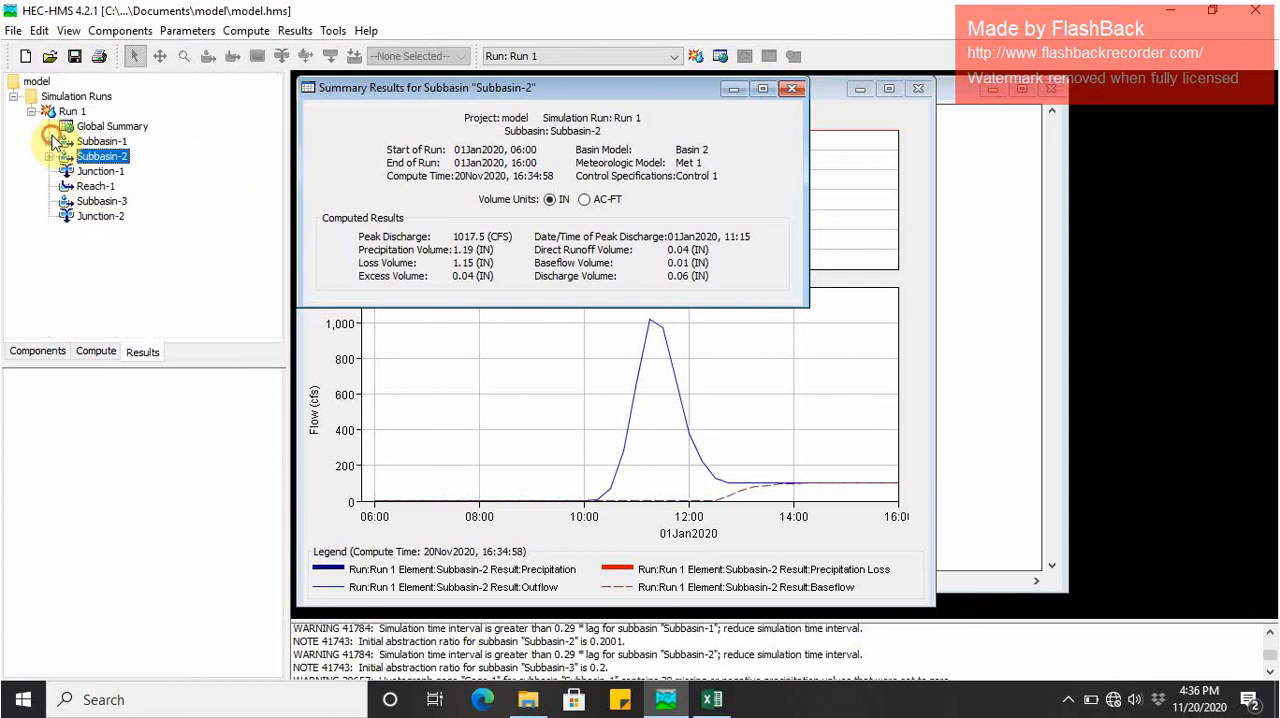
double_click(92, 172)
left_click(105, 187)
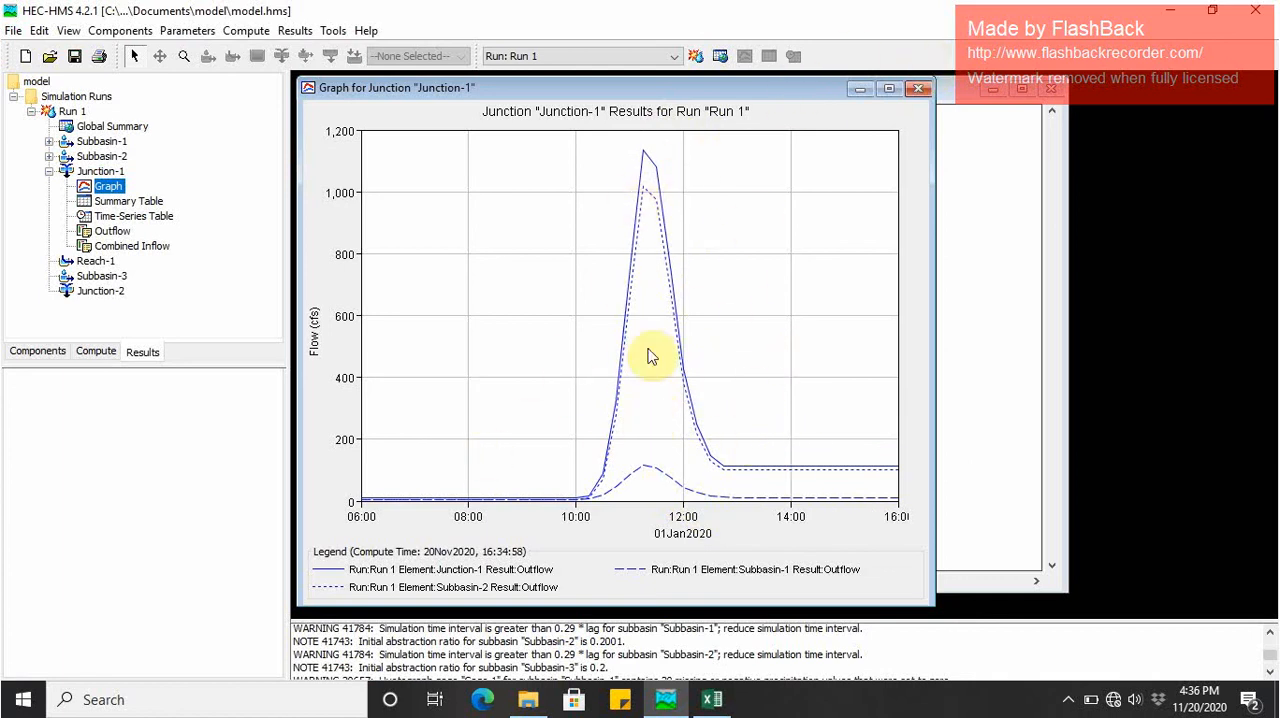
left_click(918, 90)
left_click(150, 201)
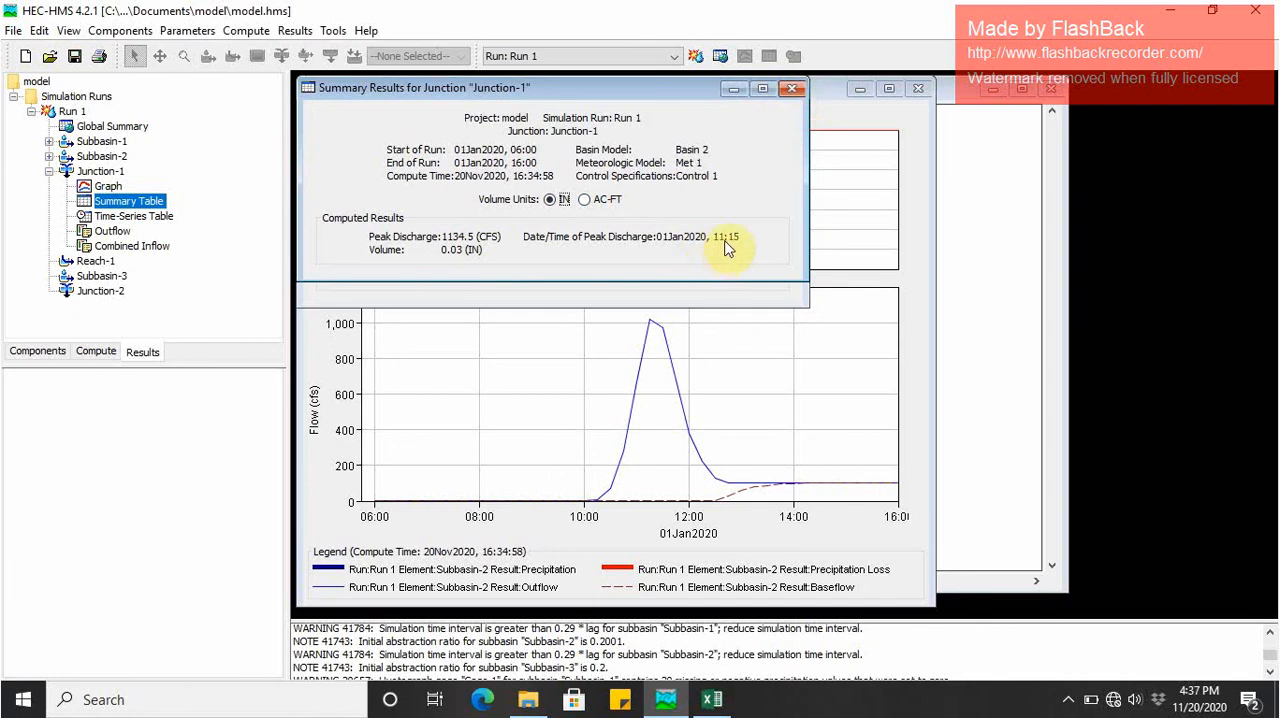
left_click(792, 91)
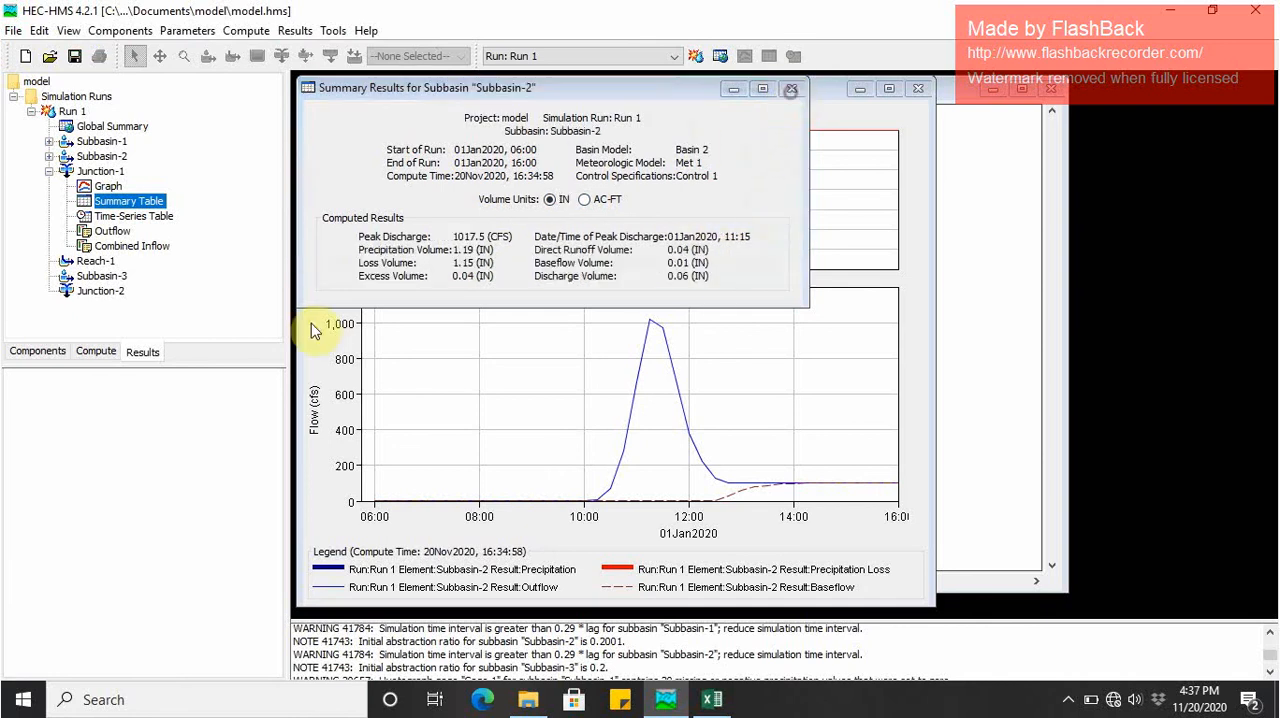
- Examine the Reach-1 graph comparing outflow with combined inflow for Run 1, and close it
double_click(94, 263)
left_click(108, 275)
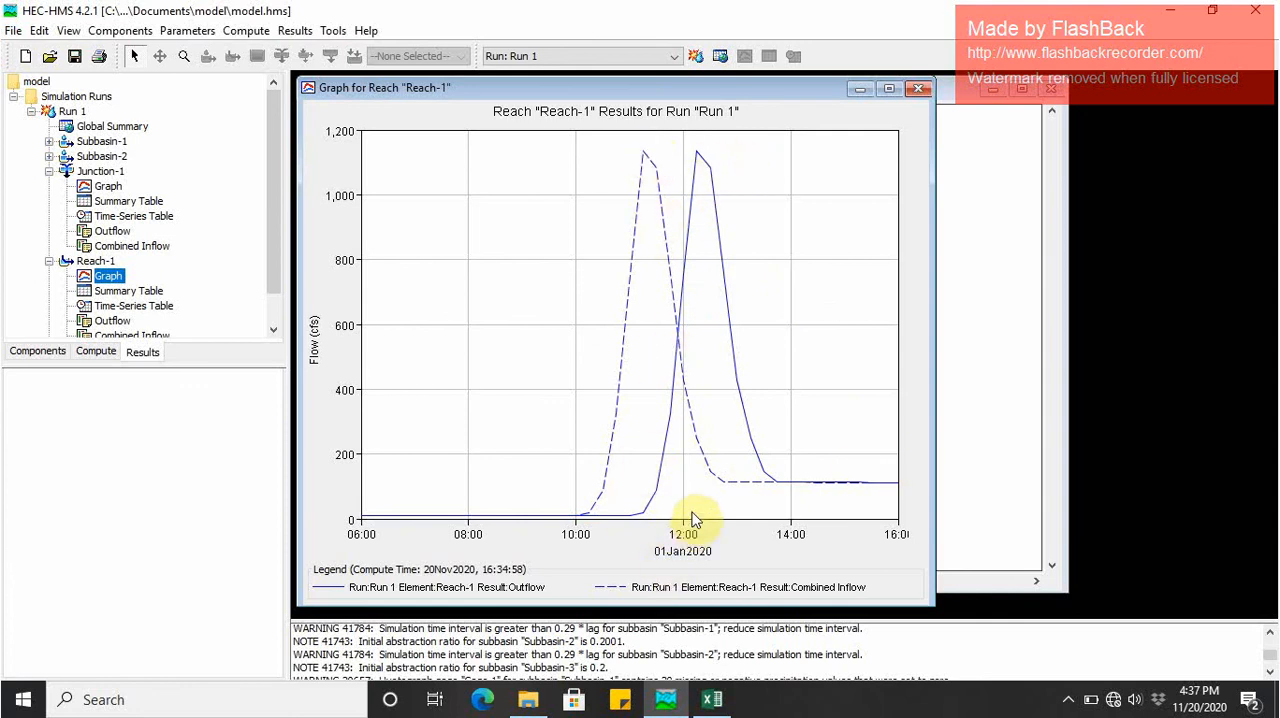
left_click(919, 90)
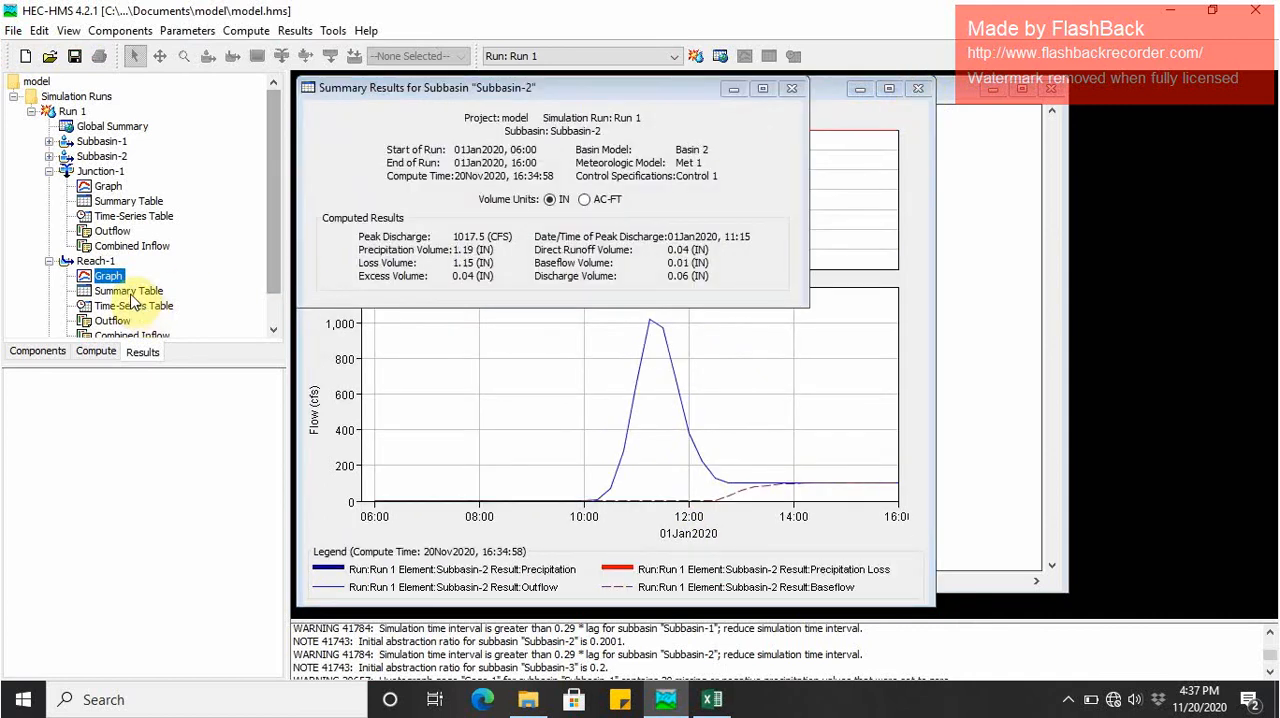
- Examine the graph and summary table of Subbasin-3 in the Run 1 results
scroll(277, 275, "down", 2)
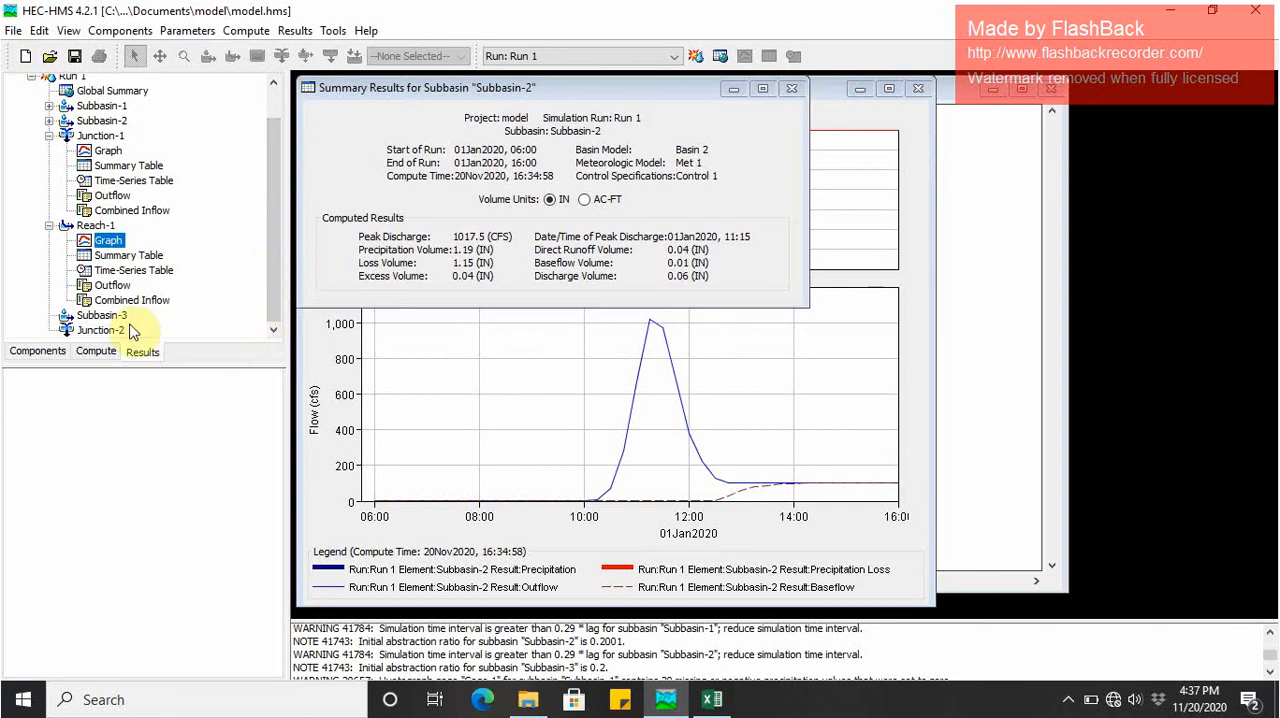
left_click(100, 318)
double_click(103, 320)
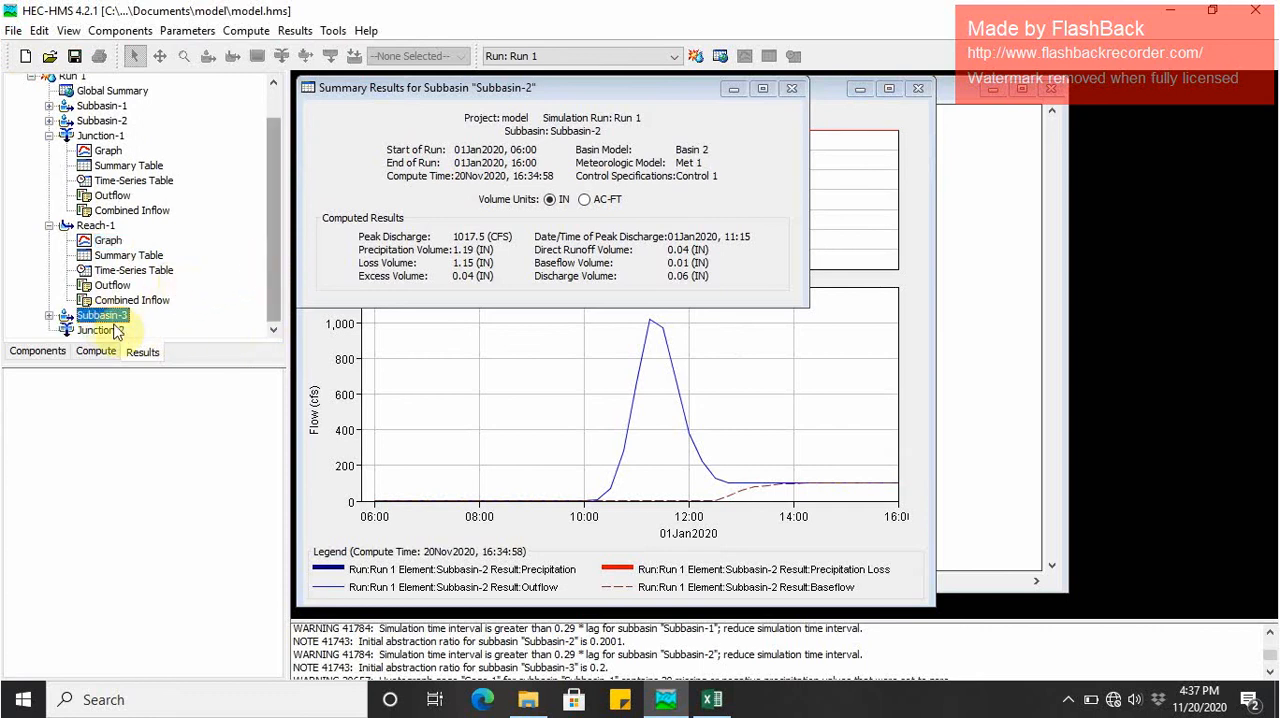
double_click(104, 319)
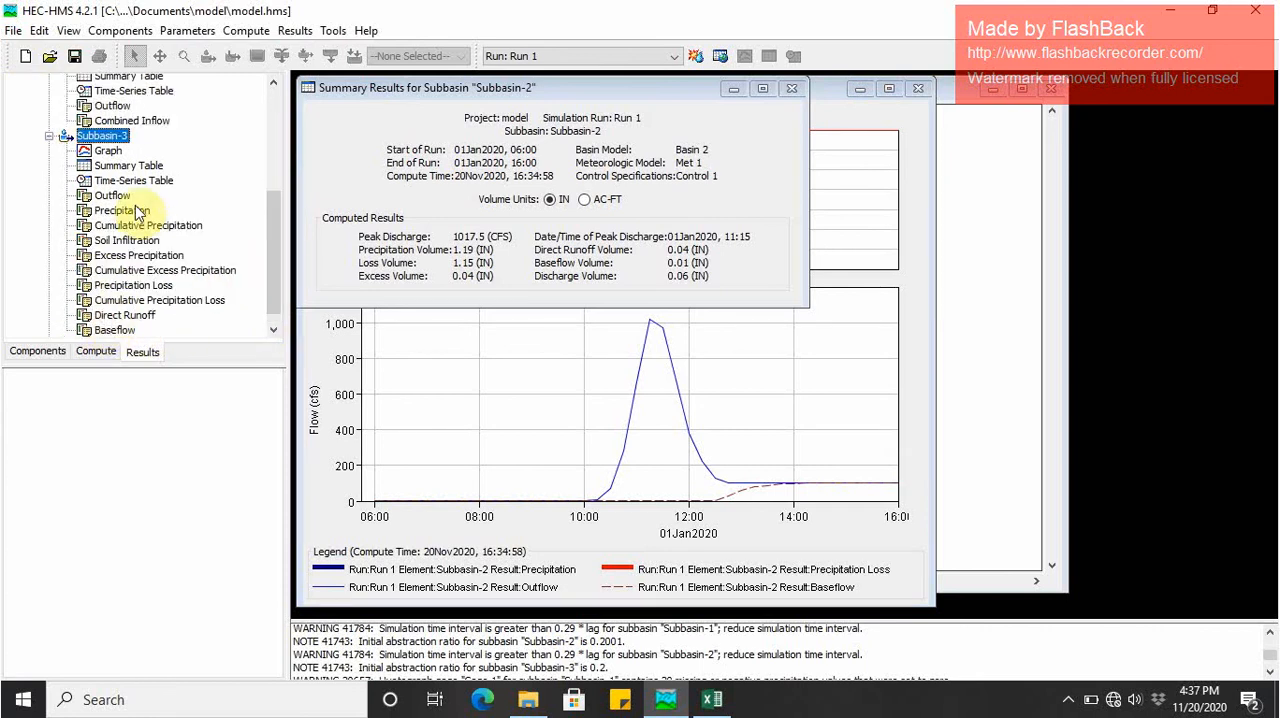
left_click(107, 151)
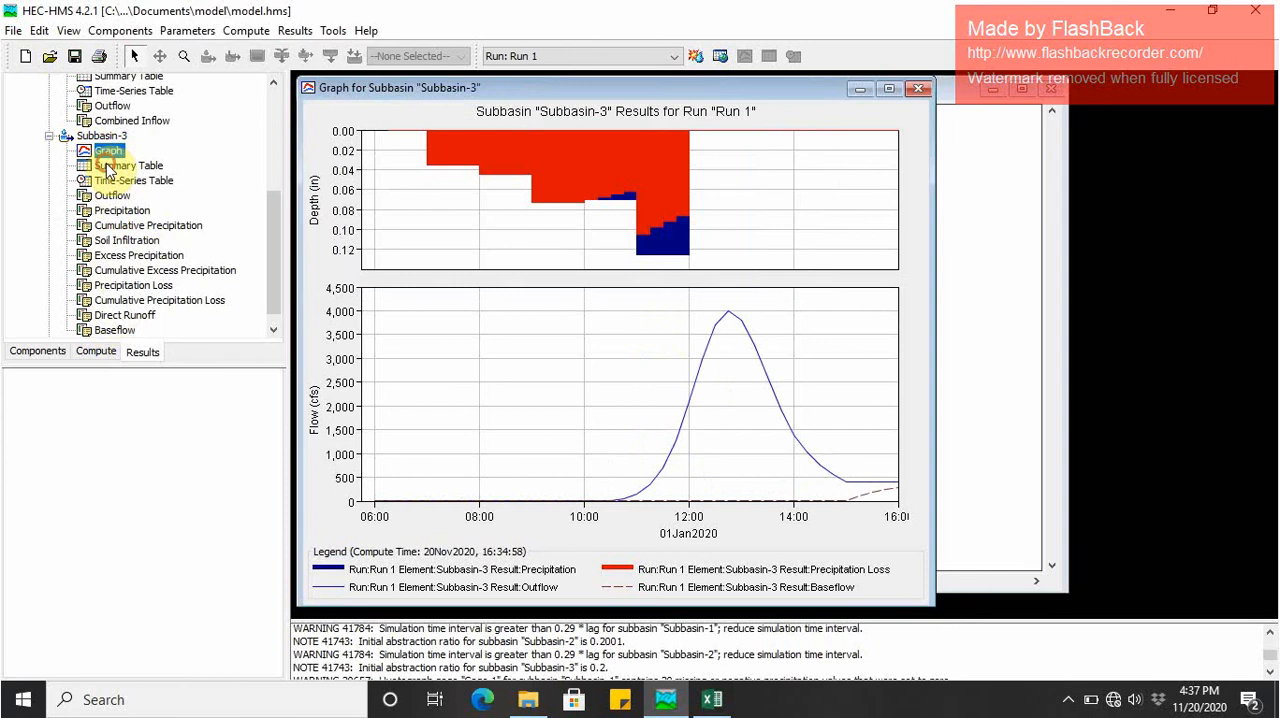
left_click(110, 166)
- Examine the graph and summary table of the outlet Junction-2 in the Run 1 results
scroll(267, 267, "down", 1)
left_click(95, 331)
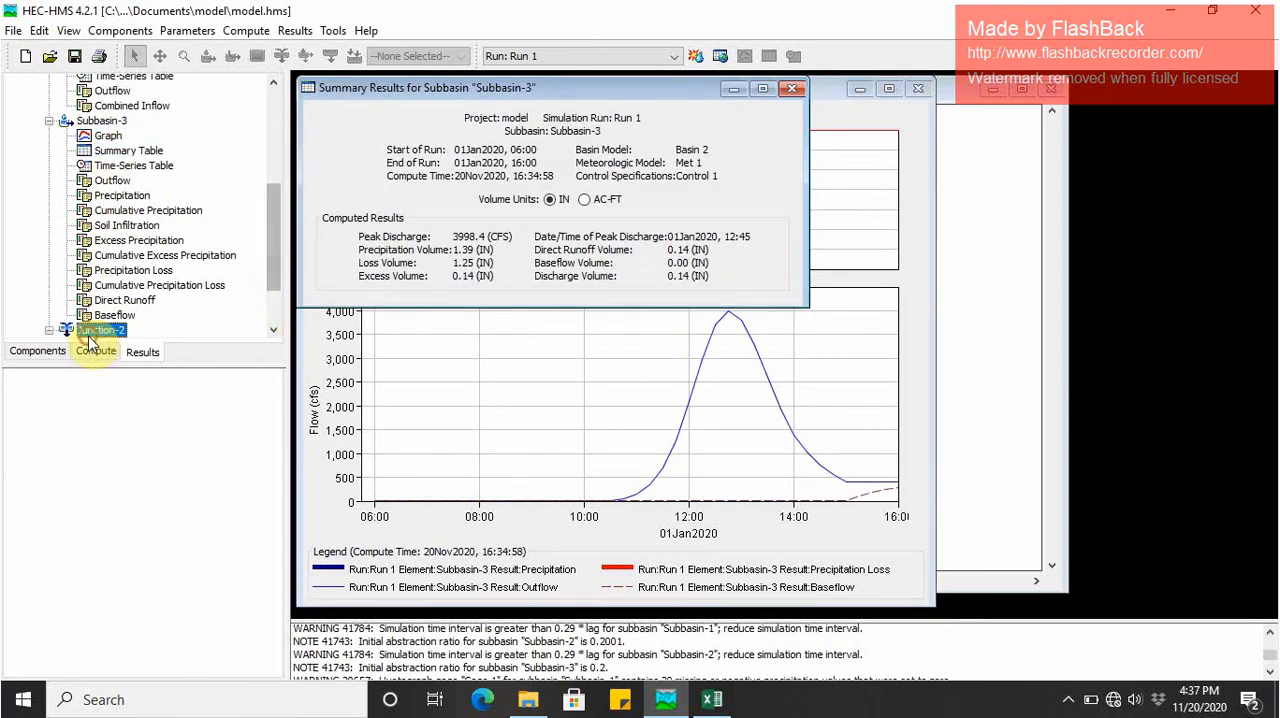
double_click(88, 335)
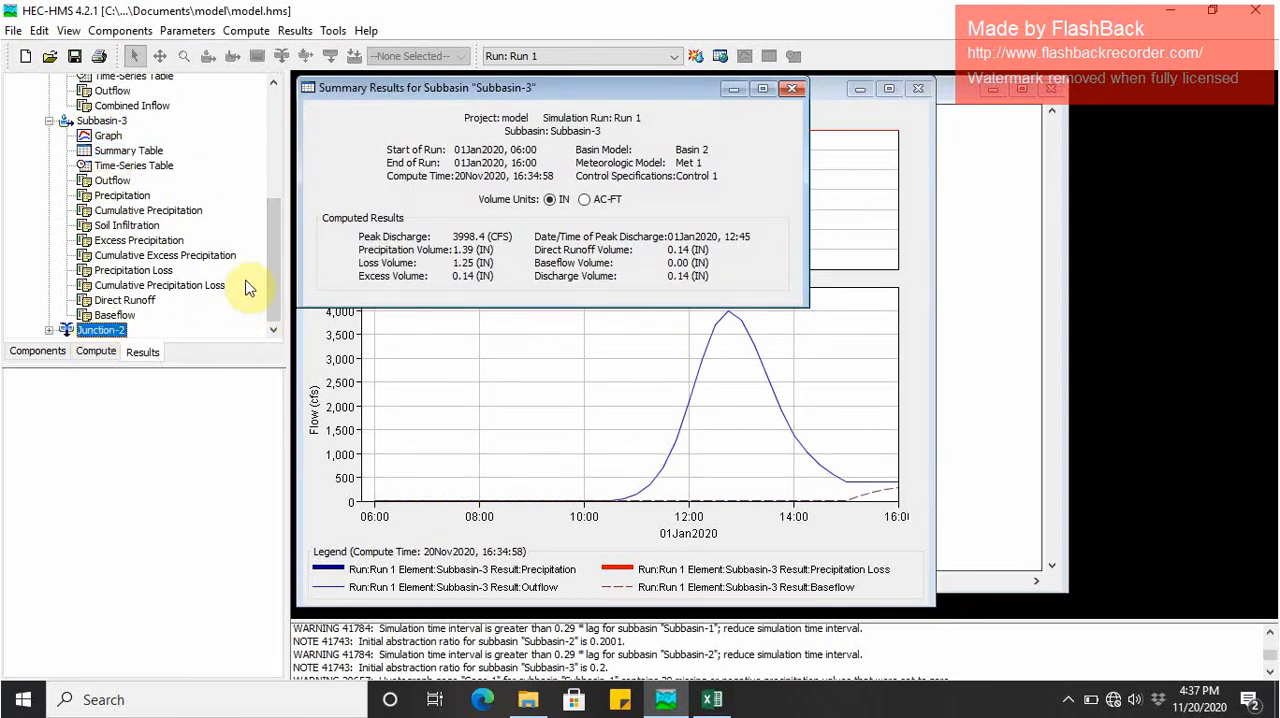
left_click(48, 330)
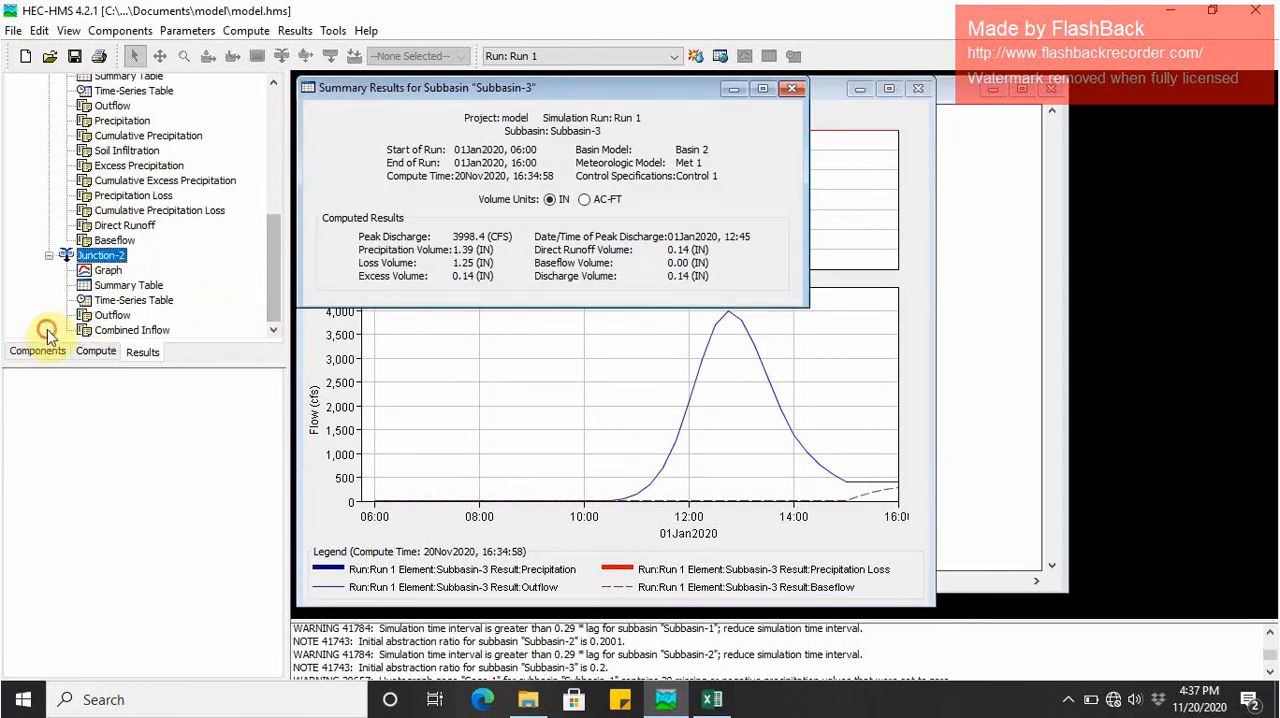
left_click(125, 274)
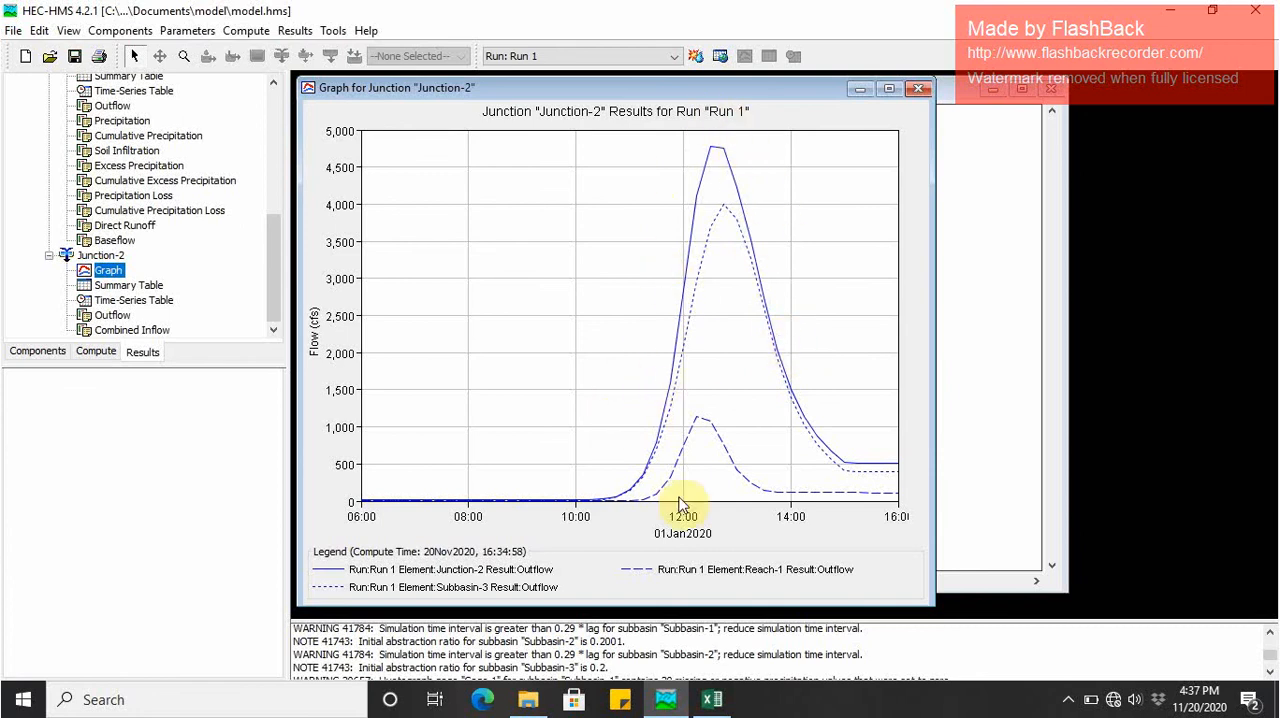
left_click(138, 287)
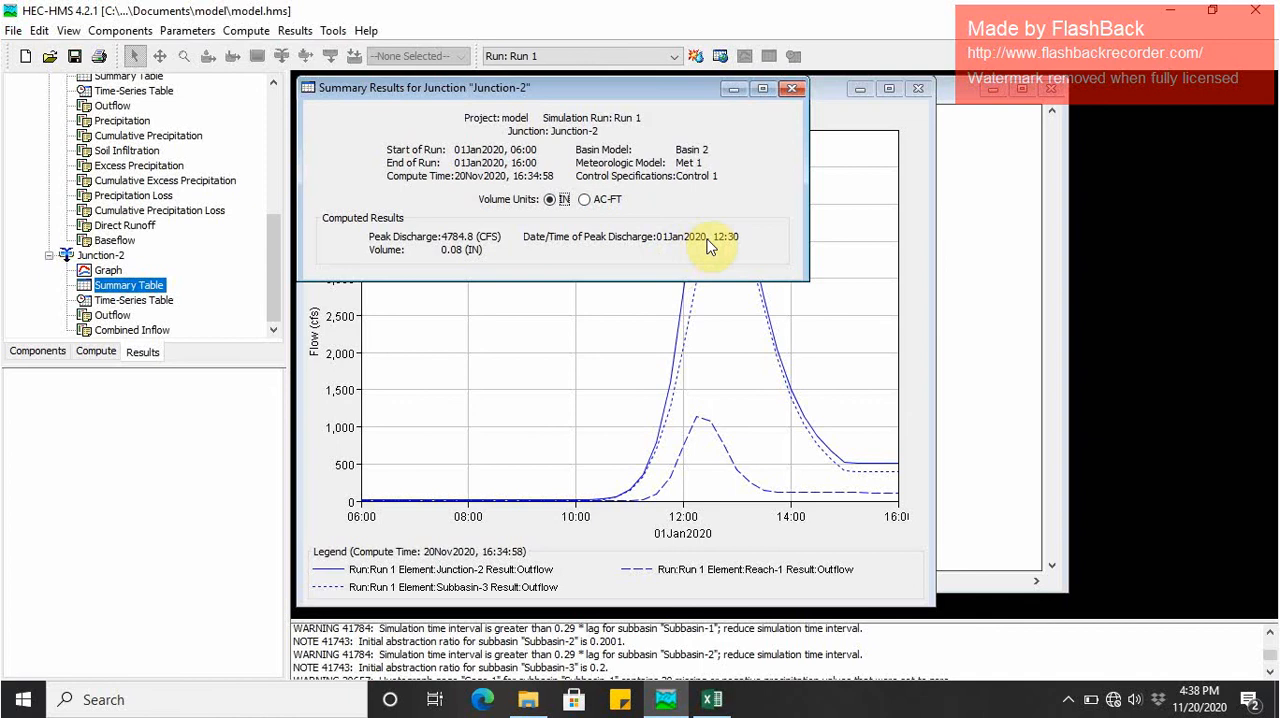
- Close the Junction-2 summary table and minimize the open application windows to show the desktop
left_click(794, 90)
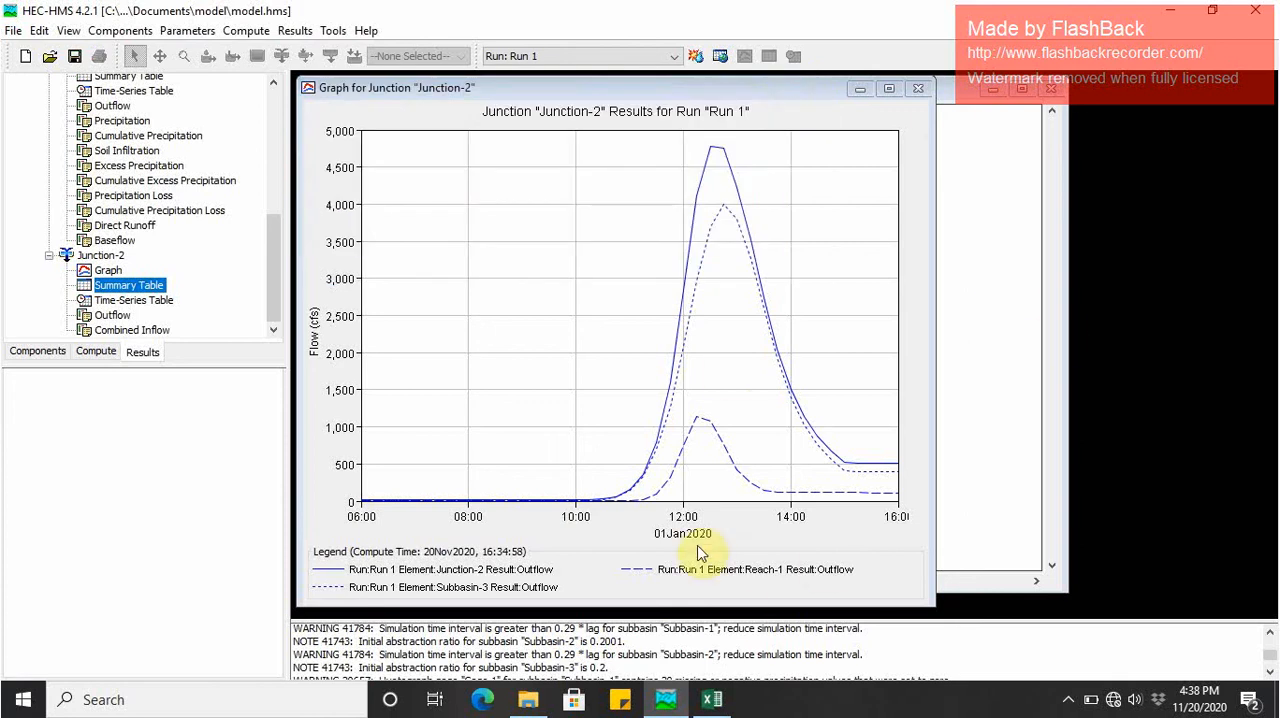
left_click(1170, 10)
left_click(1173, 14)
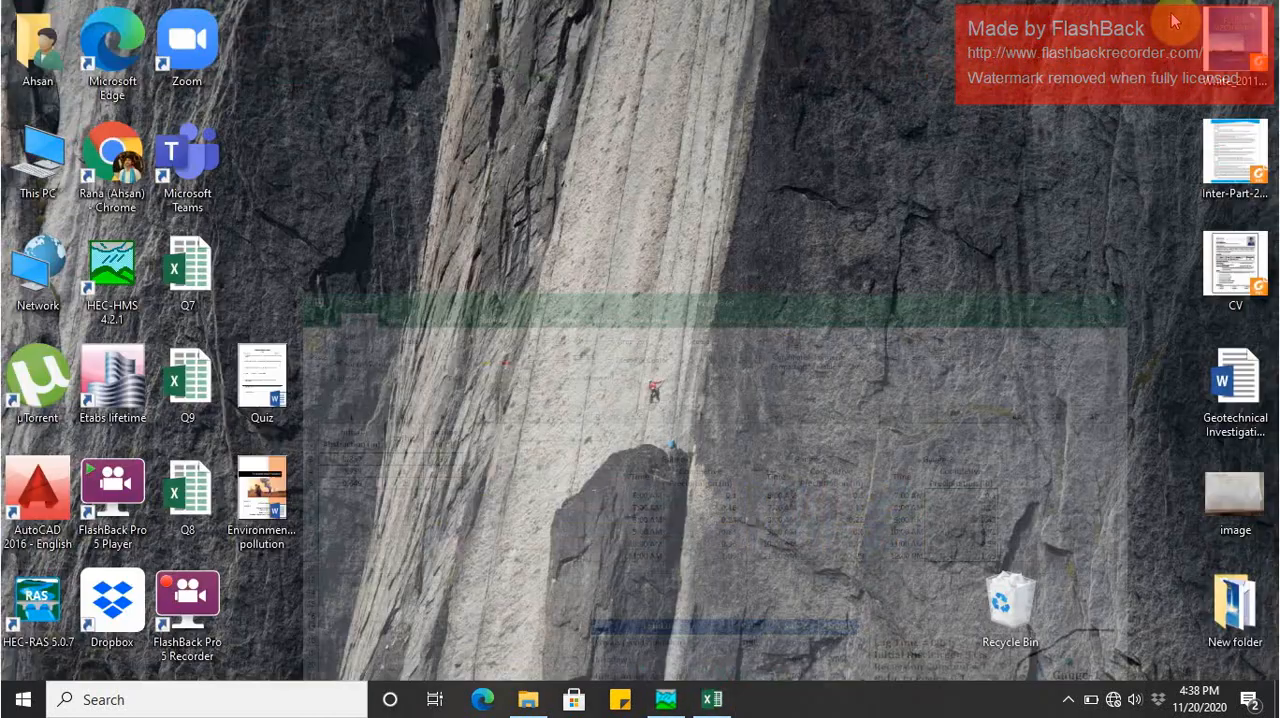